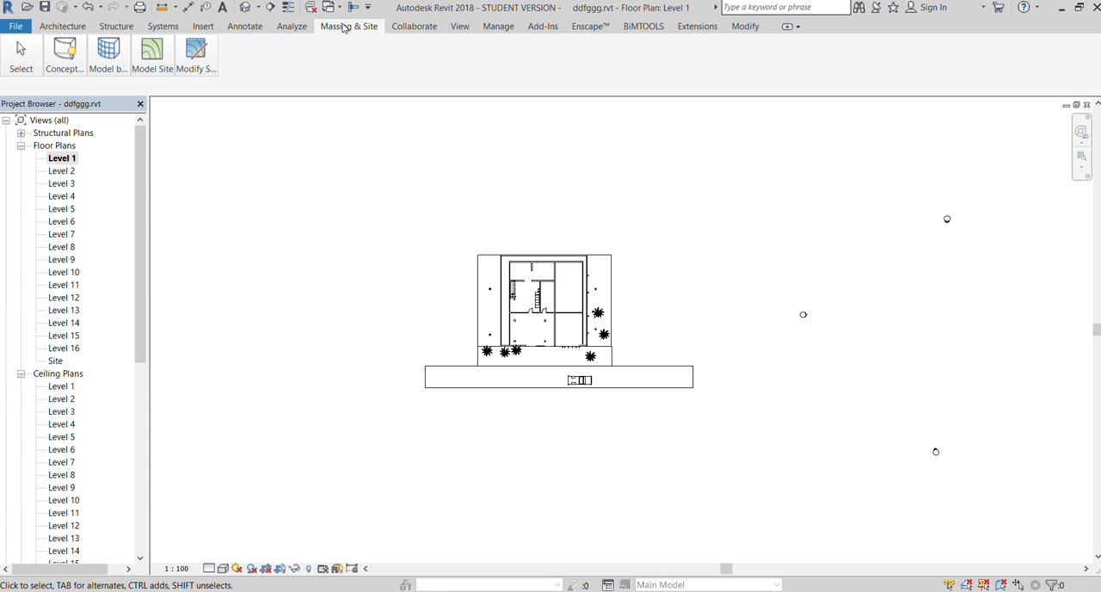
# Start a new in-place conceptual mass in the Level 1 floor plan
pyautogui.scroll(-3, 330, 214)
pyautogui.scroll(2, 276, 293)
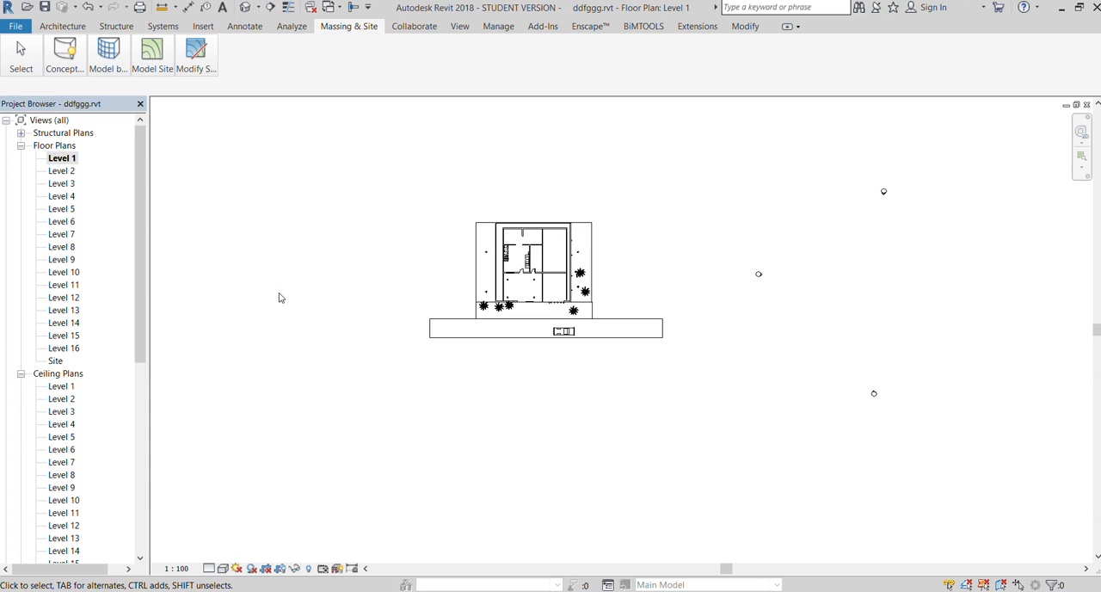
pyautogui.click(64, 50)
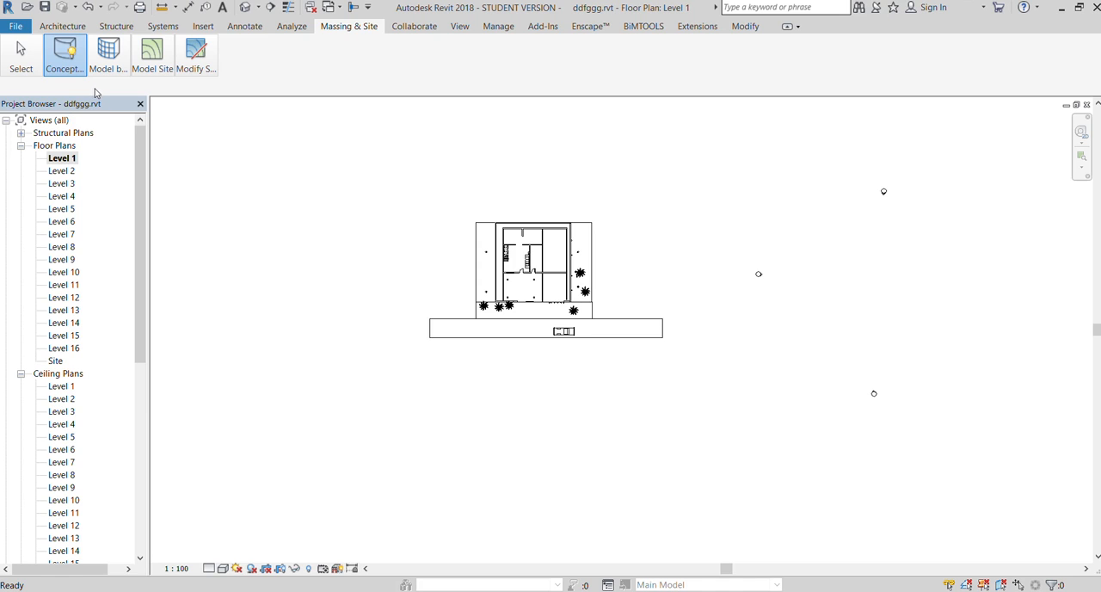
pyautogui.scroll(-2, 559, 302)
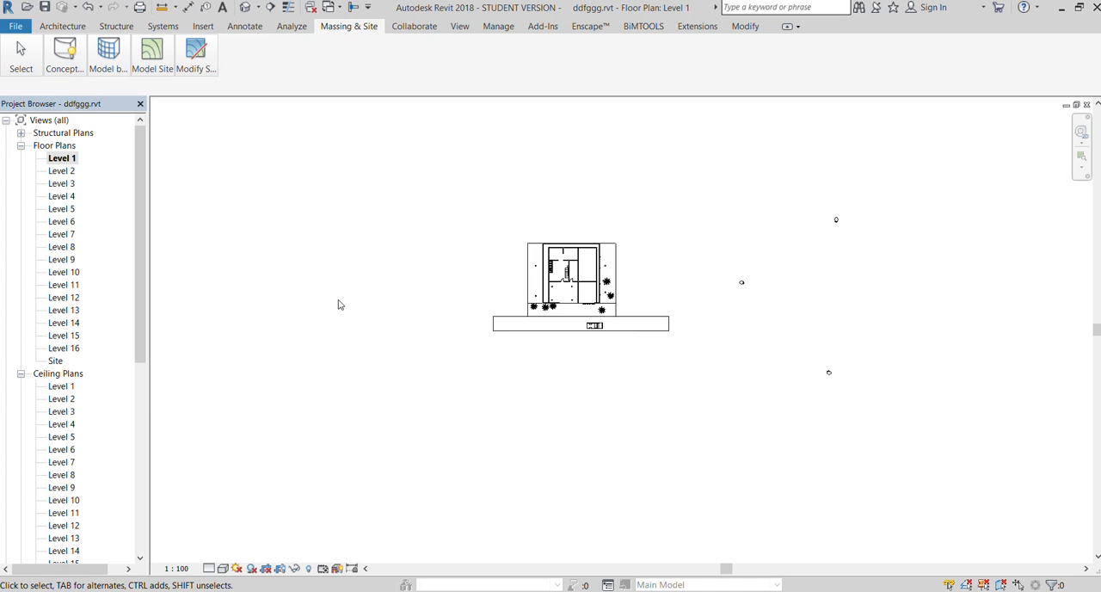
pyautogui.scroll(2, 339, 305)
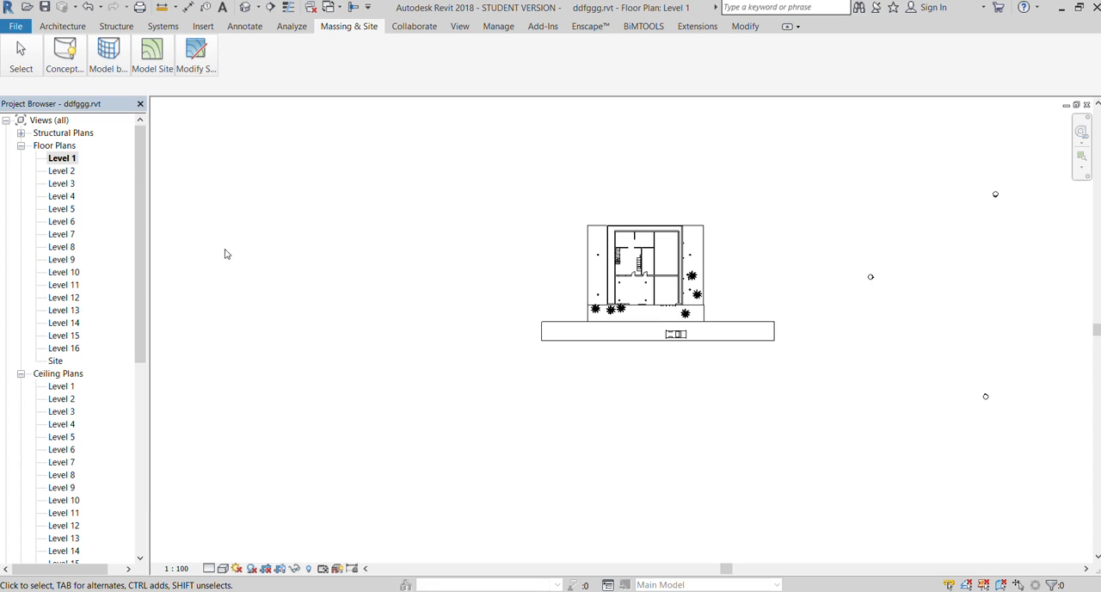
pyautogui.click(46, 57)
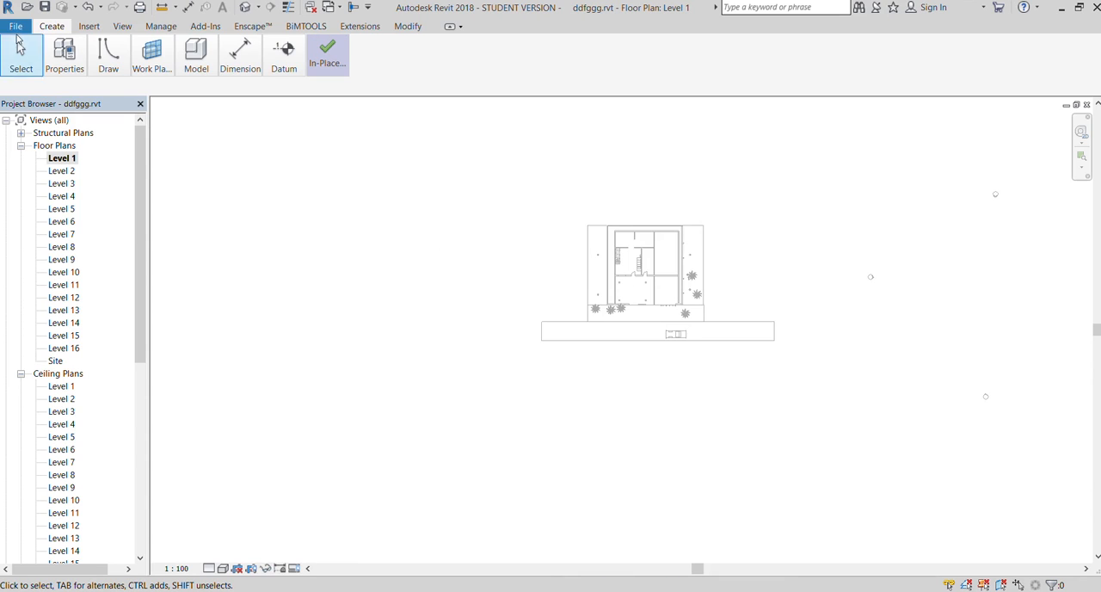
# Sketch a rectangle about 36' by 29' on Level 1, in the empty area west of the building
pyautogui.click(163, 99)
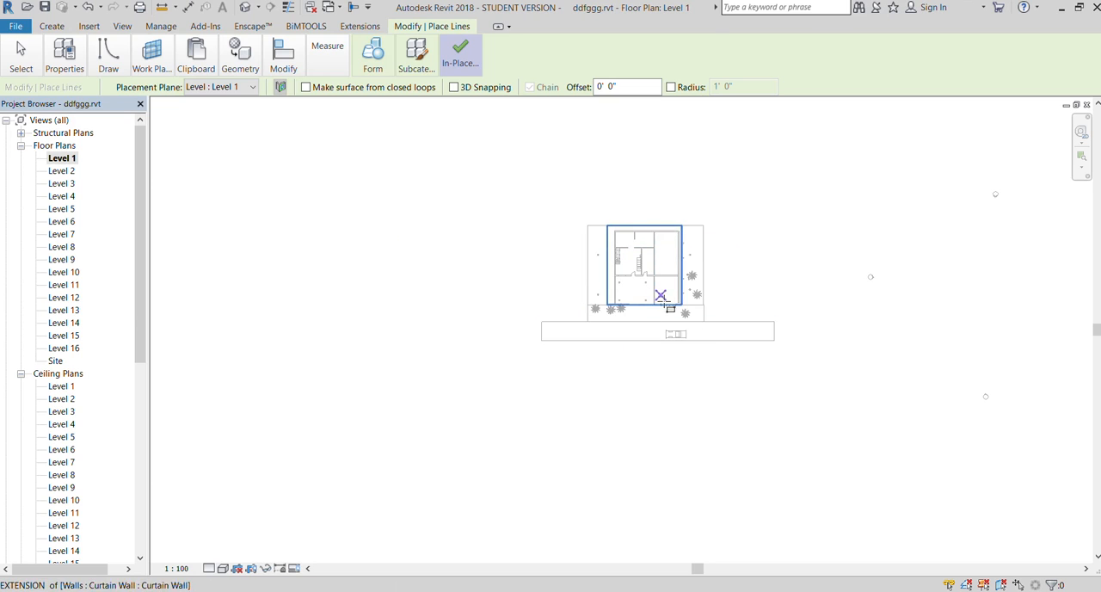
pyautogui.click(353, 275)
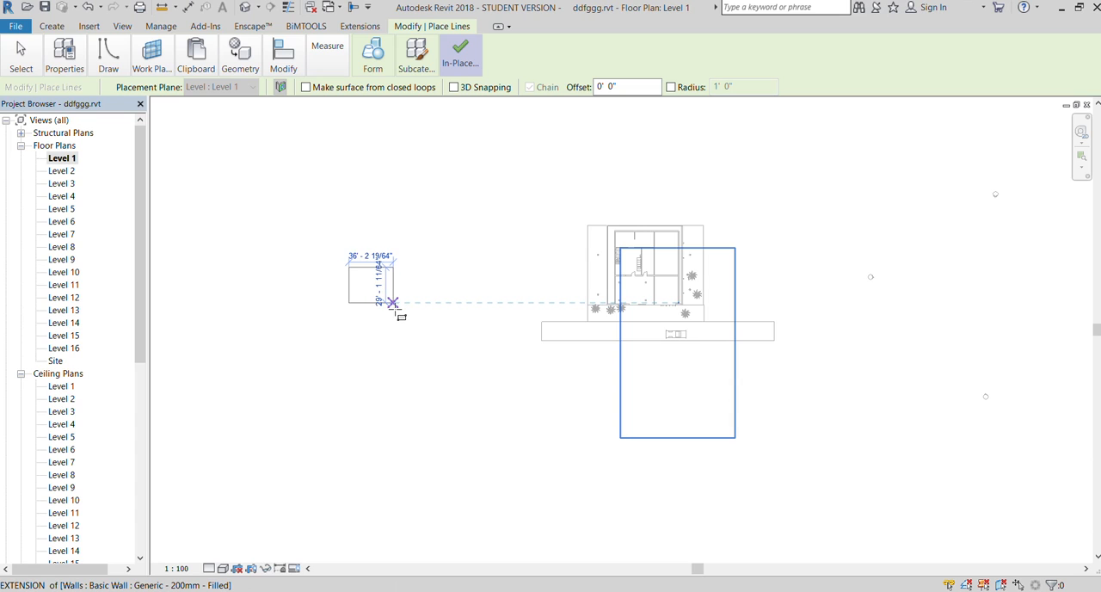
pyautogui.click(392, 302)
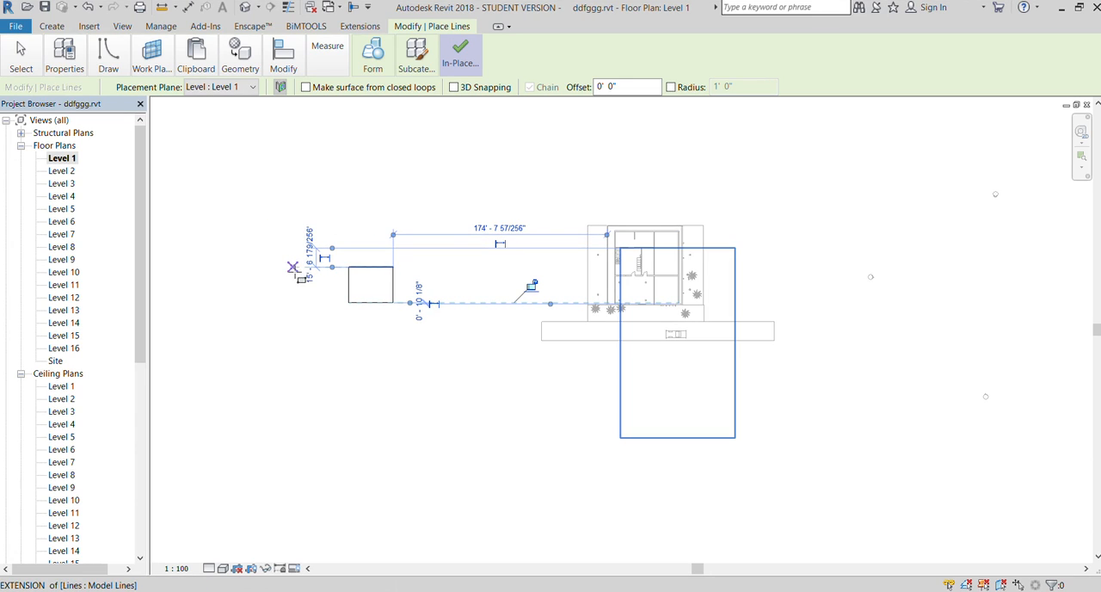
pyautogui.scroll(1, 294, 271)
pyautogui.press('Escape')
pyautogui.press('Escape')
# Copy the whole rectangle outline and paste it aligned onto the upper levels
pyautogui.press('Tab')
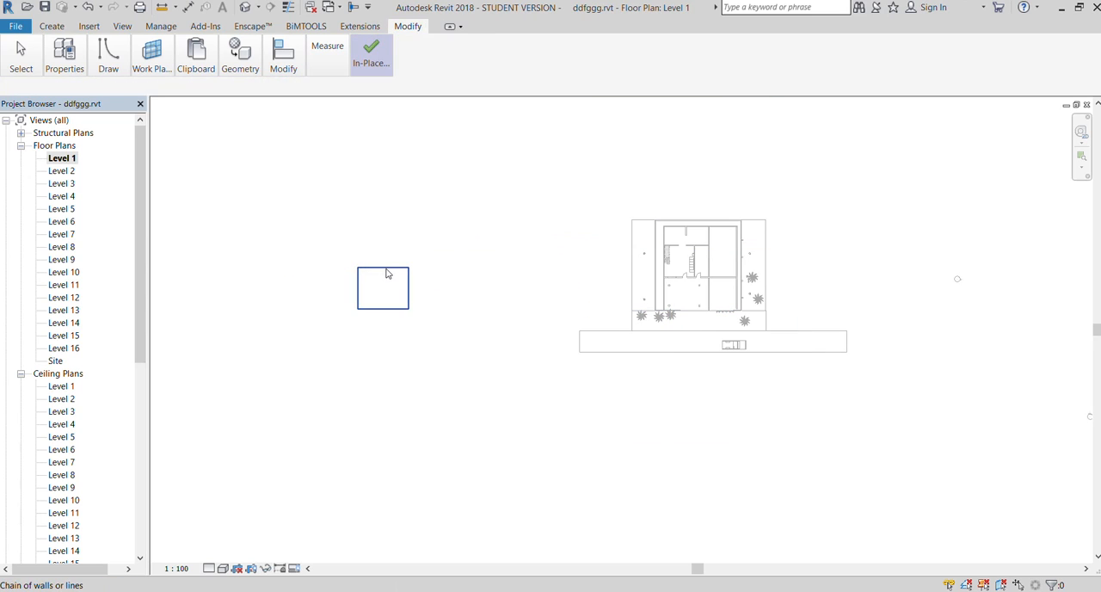
pyautogui.click(386, 274)
pyautogui.scroll(1, 292, 313)
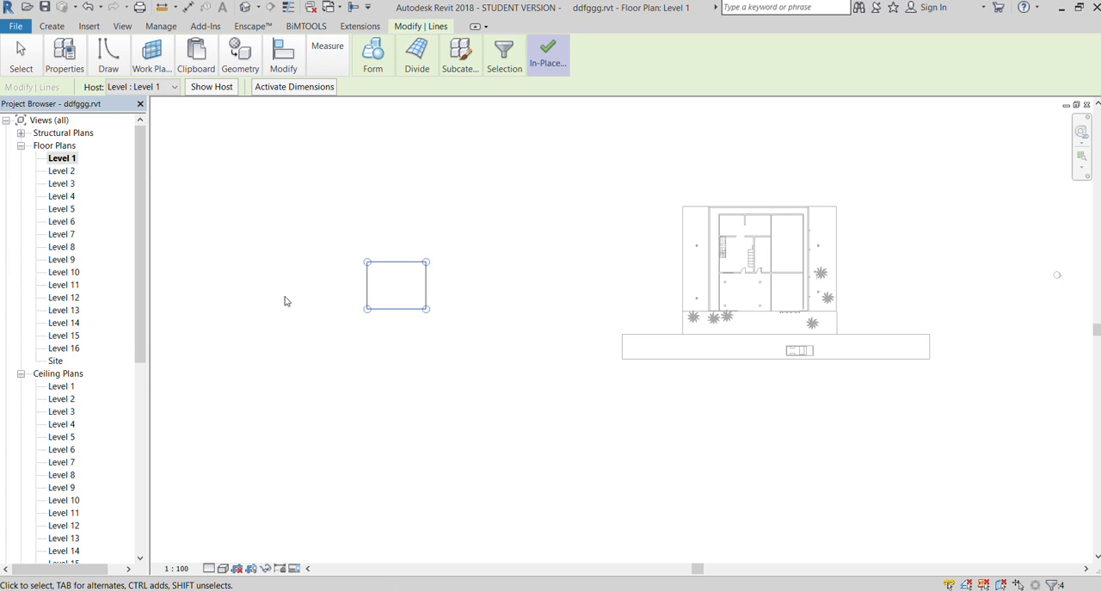
pyautogui.scroll(1, 365, 286)
pyautogui.scroll(1, 365, 288)
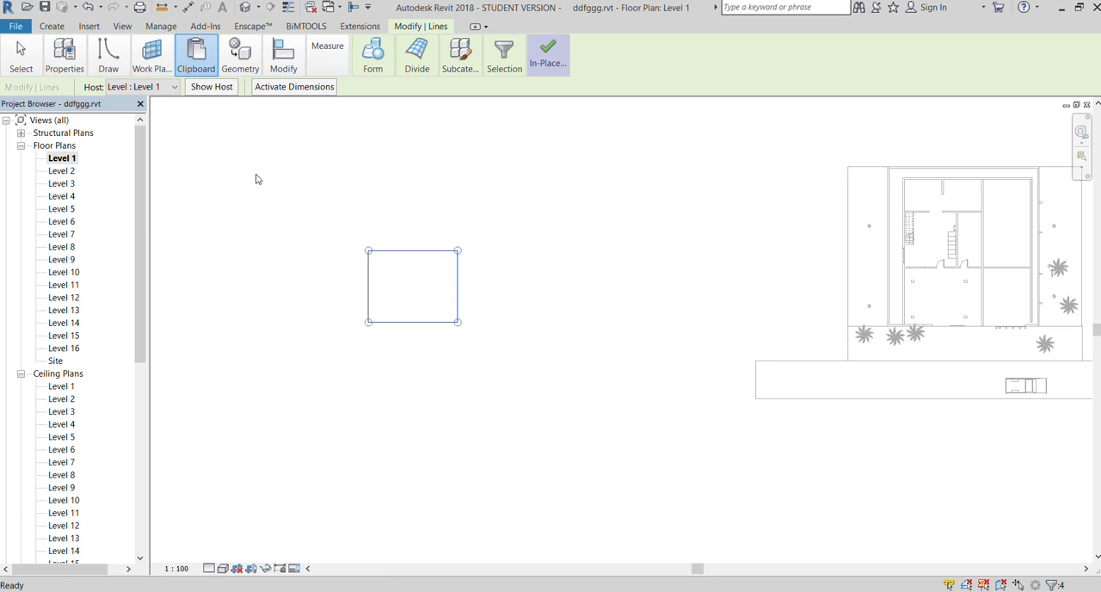
pyautogui.click(189, 173)
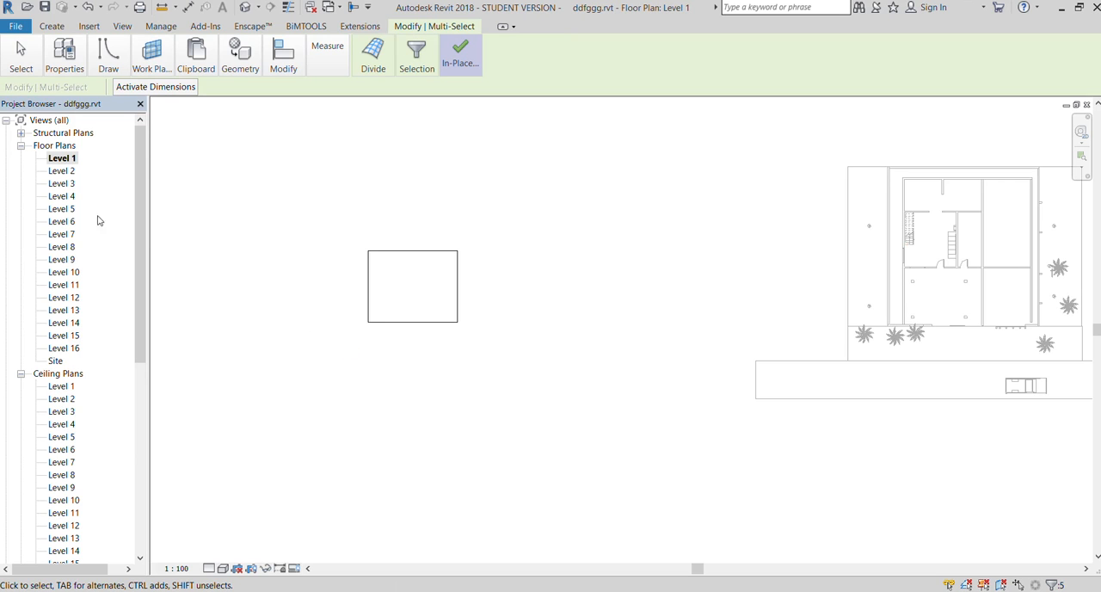
# Inspect the pasted rectangle in the Level 4 and Level 10 floor plans
pyautogui.doubleClick(60, 196)
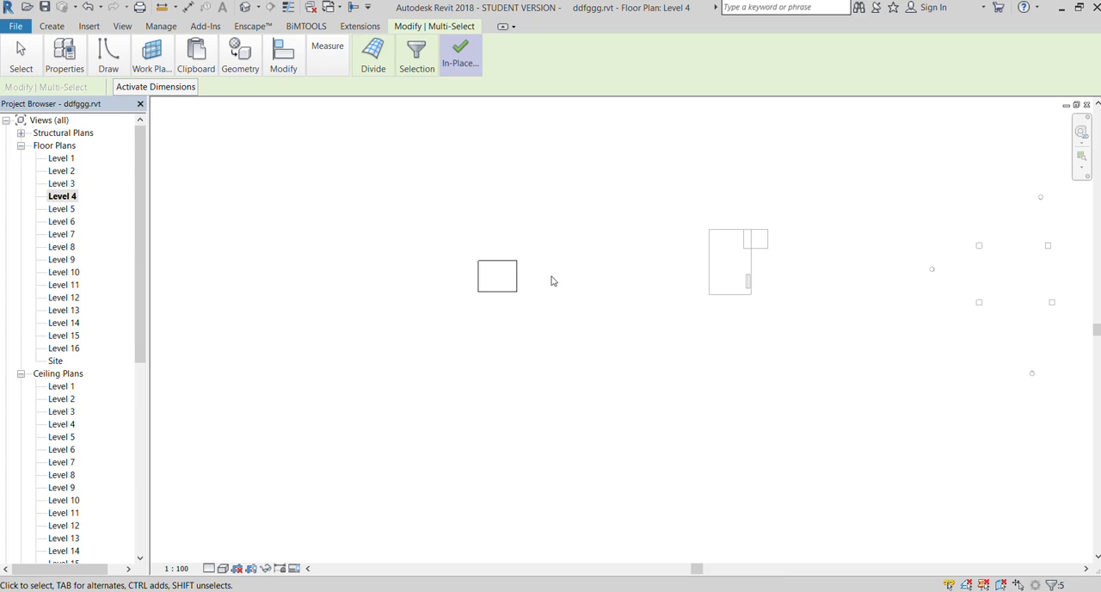
pyautogui.scroll(4, 514, 280)
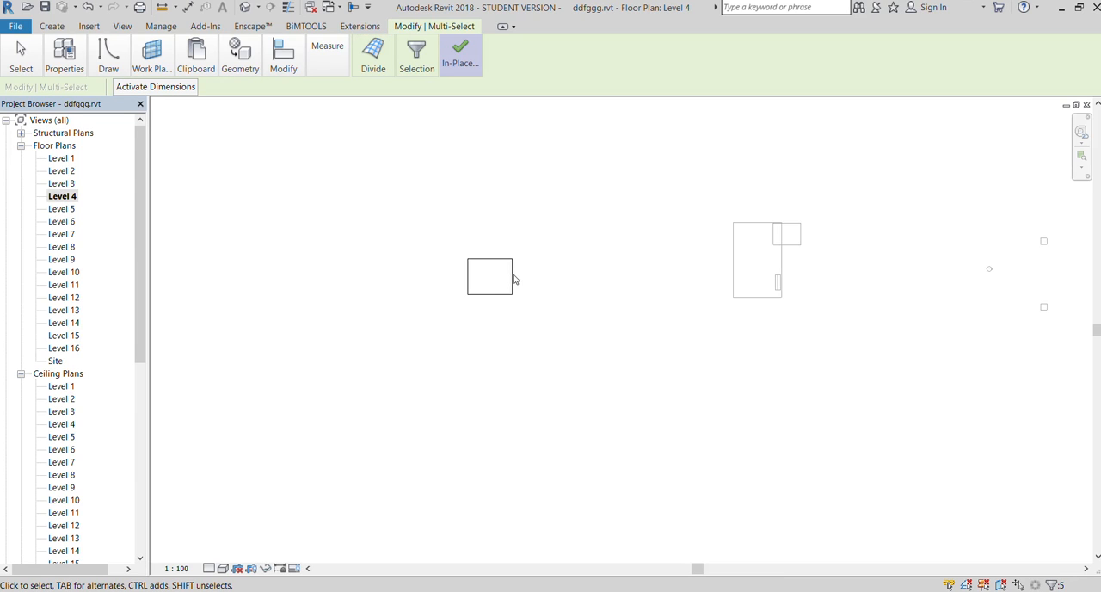
pyautogui.doubleClick(60, 272)
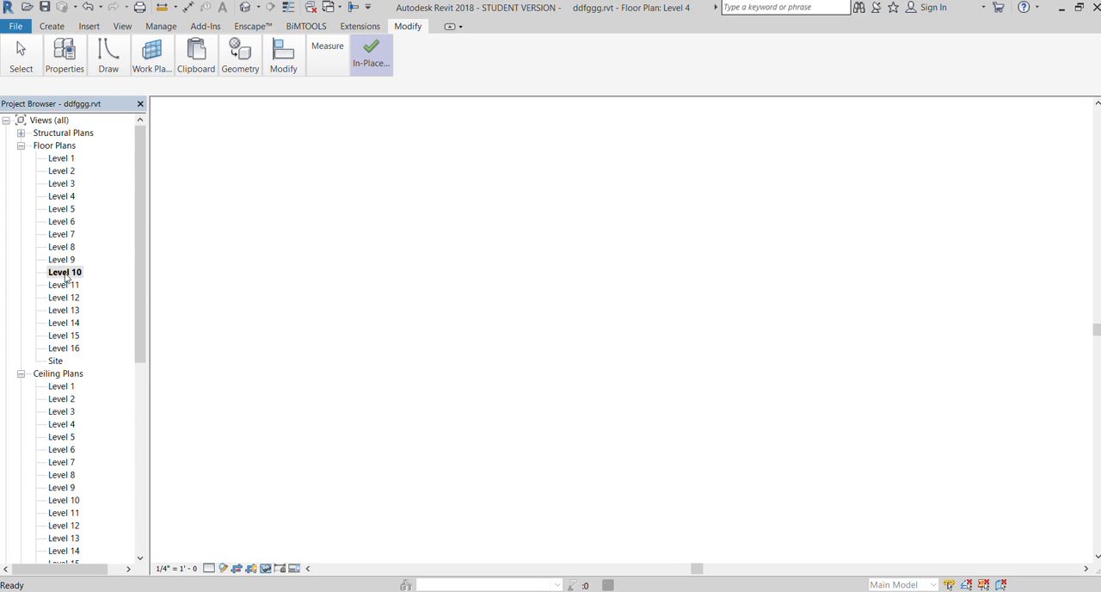
pyautogui.click(388, 282)
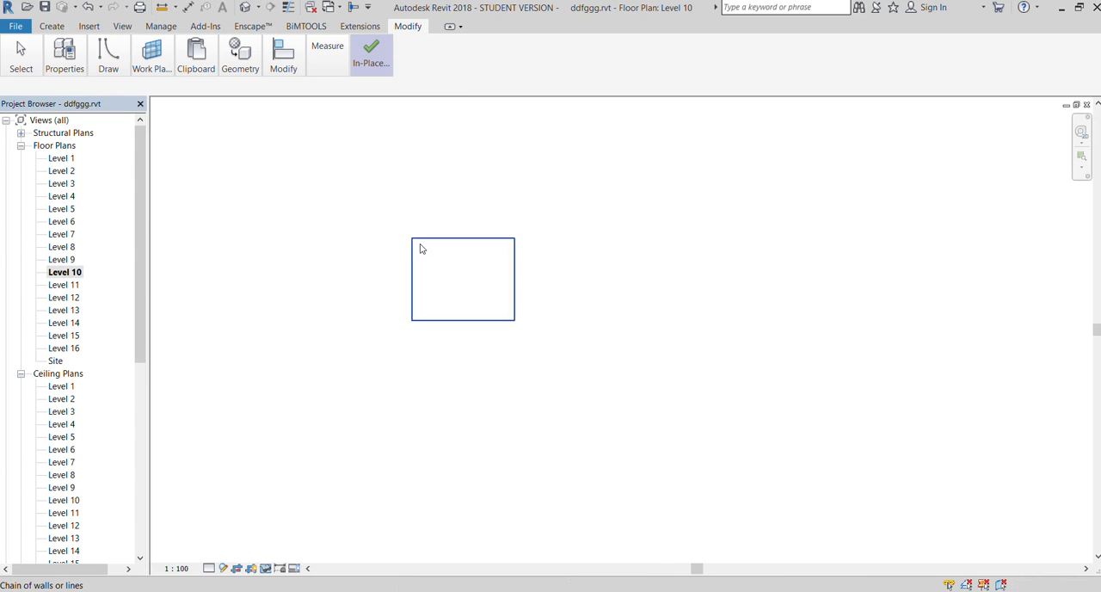
pyautogui.scroll(2, 420, 243)
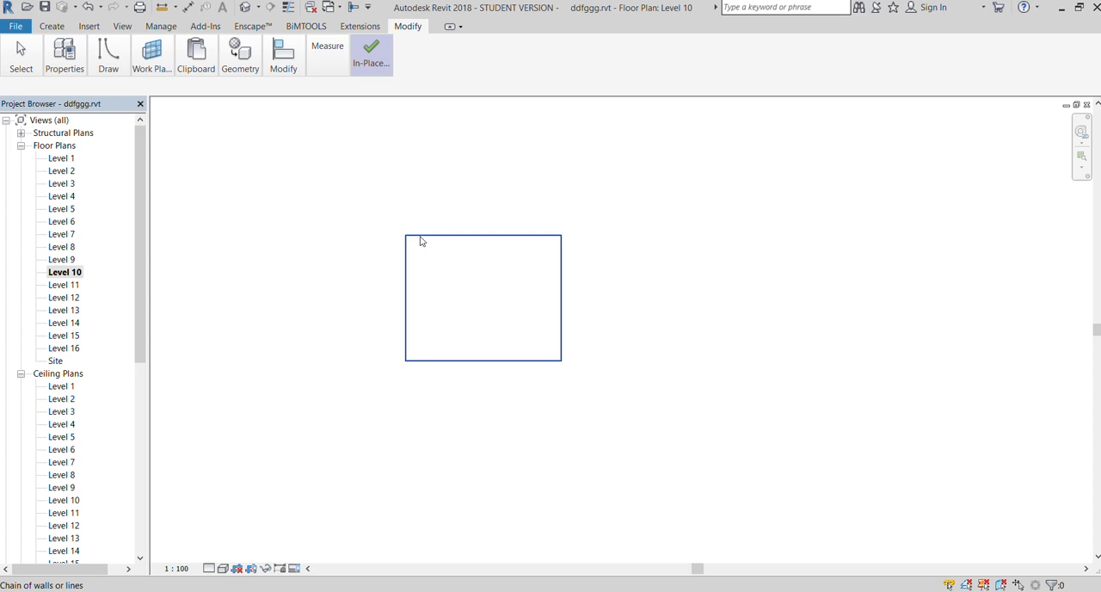
pyautogui.click(407, 238)
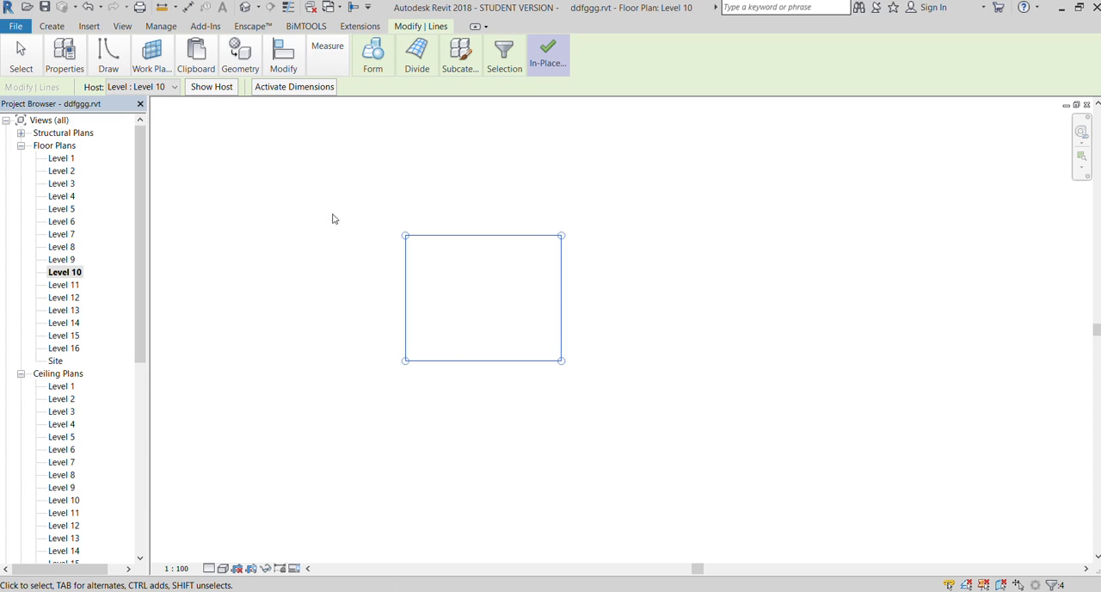
pyautogui.click(410, 197)
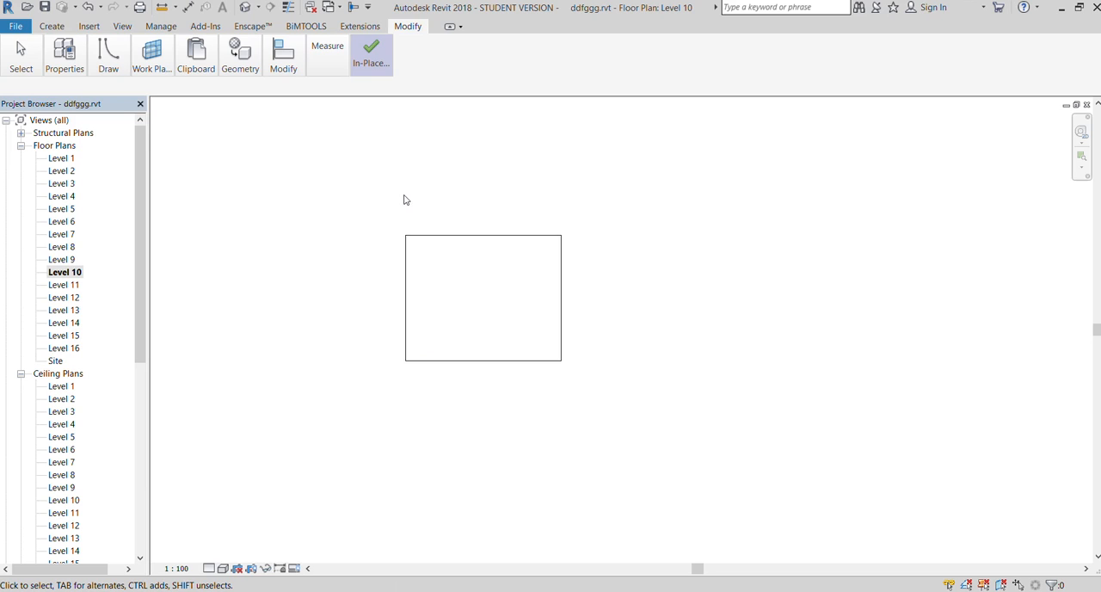
# Rotate the rectangle outline on Level 3 clockwise by 35° about its centre
pyautogui.click(56, 185)
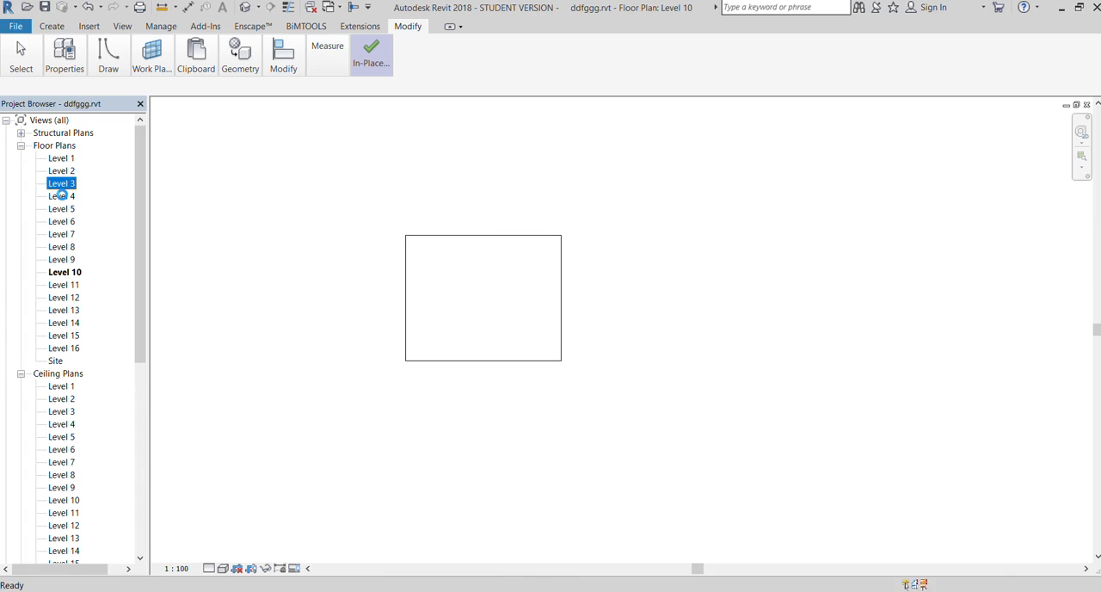
pyautogui.scroll(3, 500, 262)
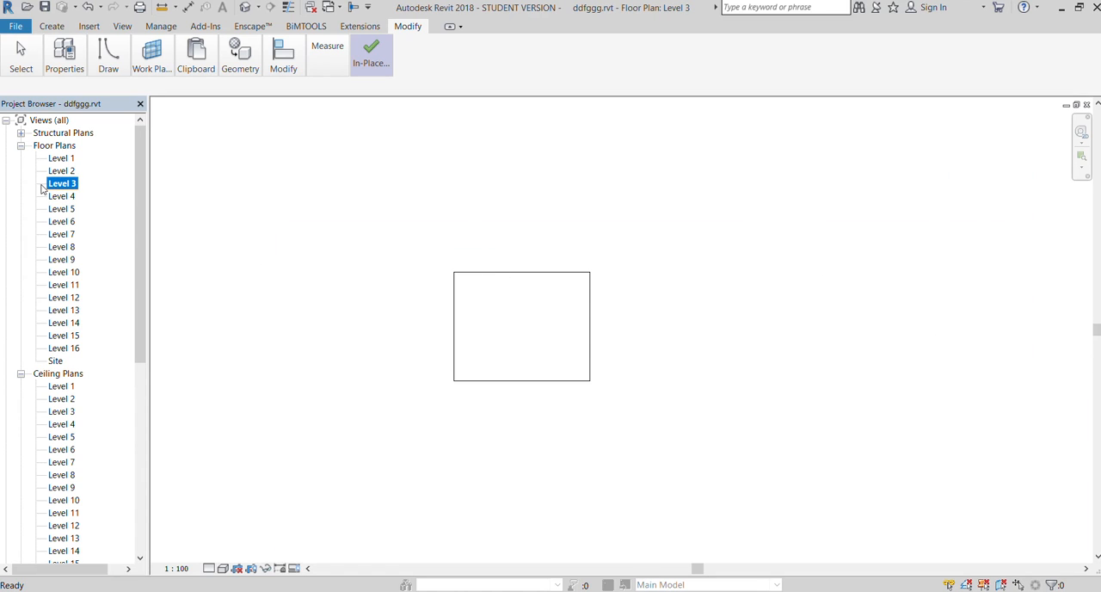
pyautogui.press('Tab')
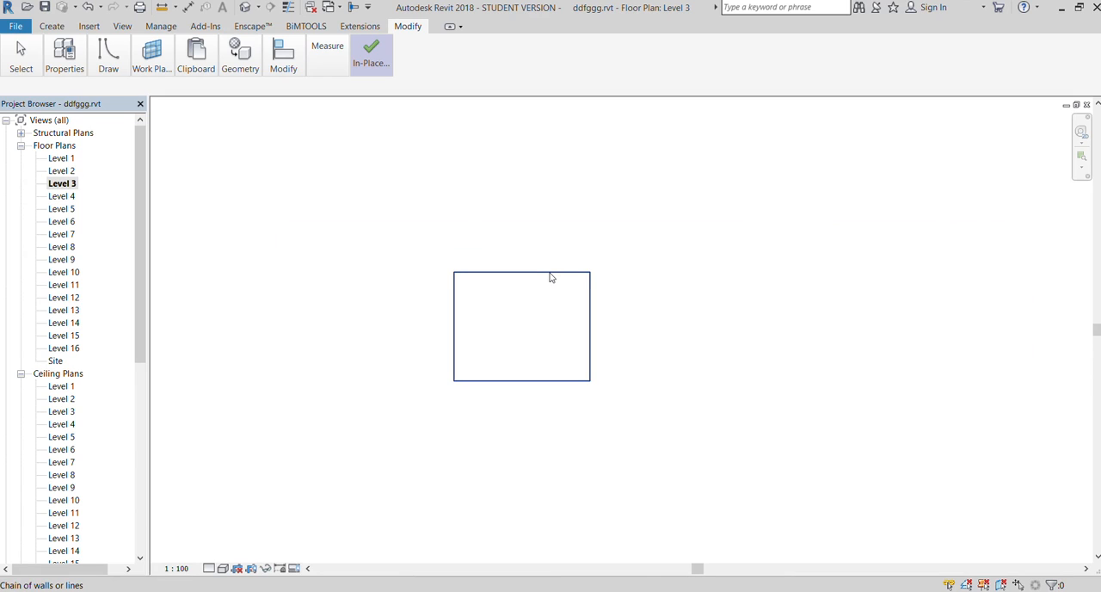
pyautogui.click(550, 274)
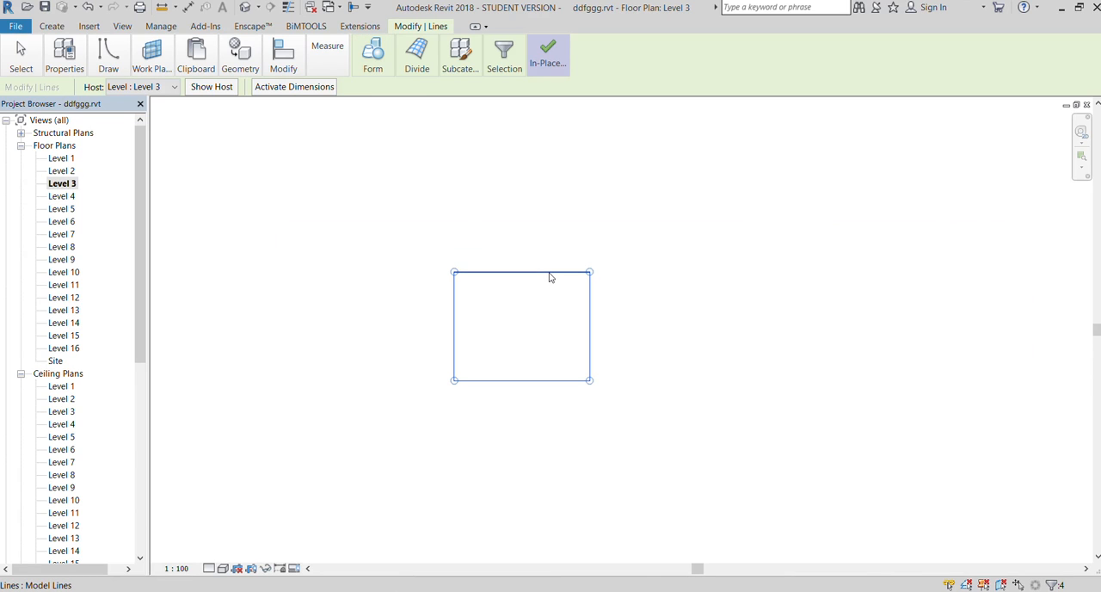
pyautogui.click(287, 57)
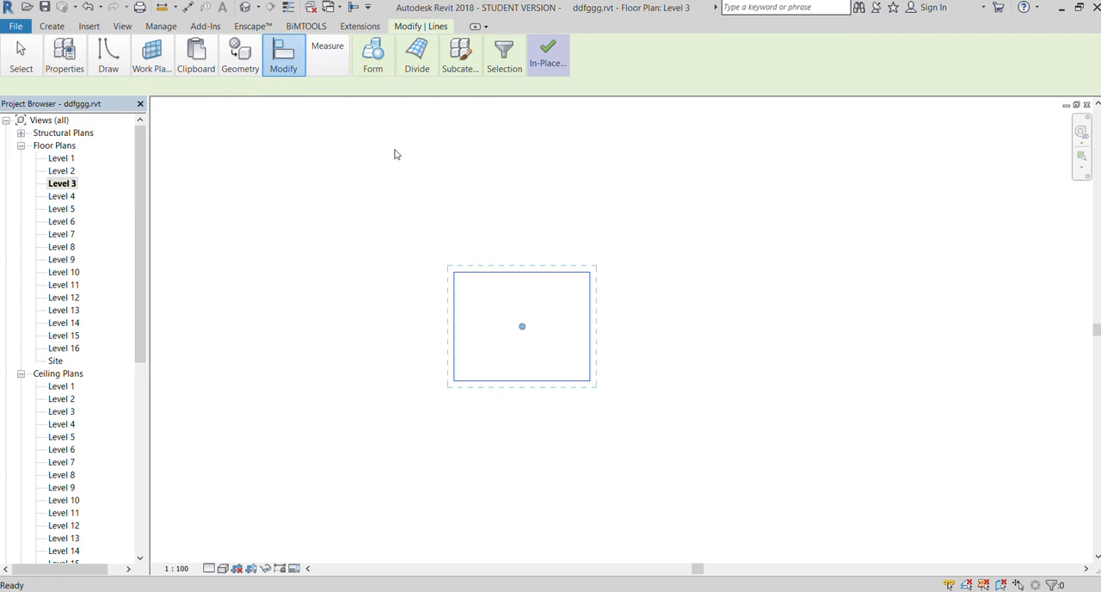
pyautogui.press('r')
pyautogui.press('o')
pyautogui.click(496, 238)
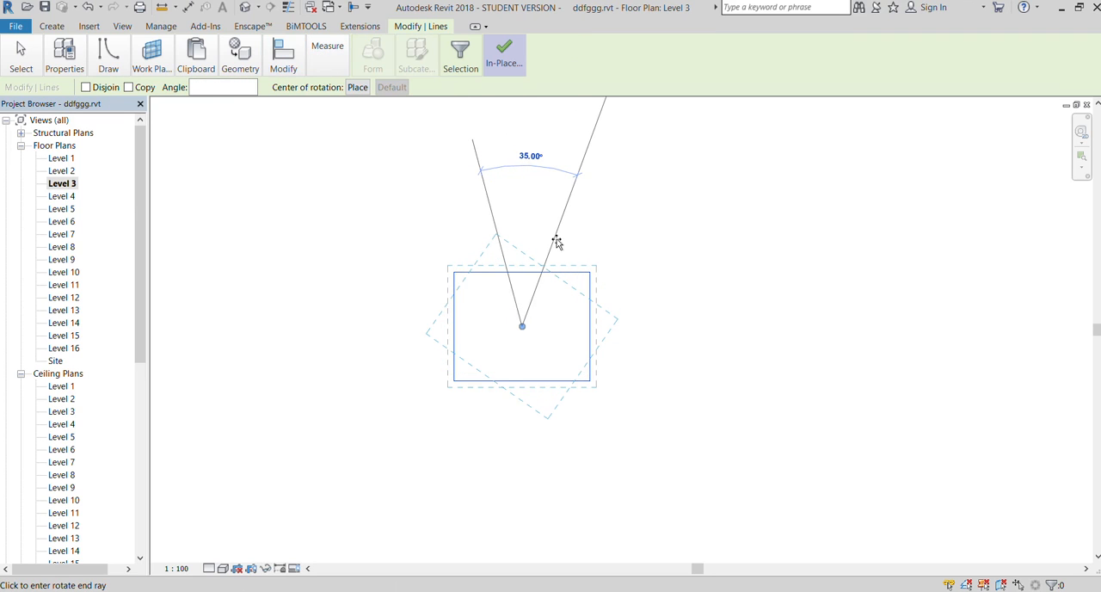
pyautogui.click(556, 239)
pyautogui.click(571, 246)
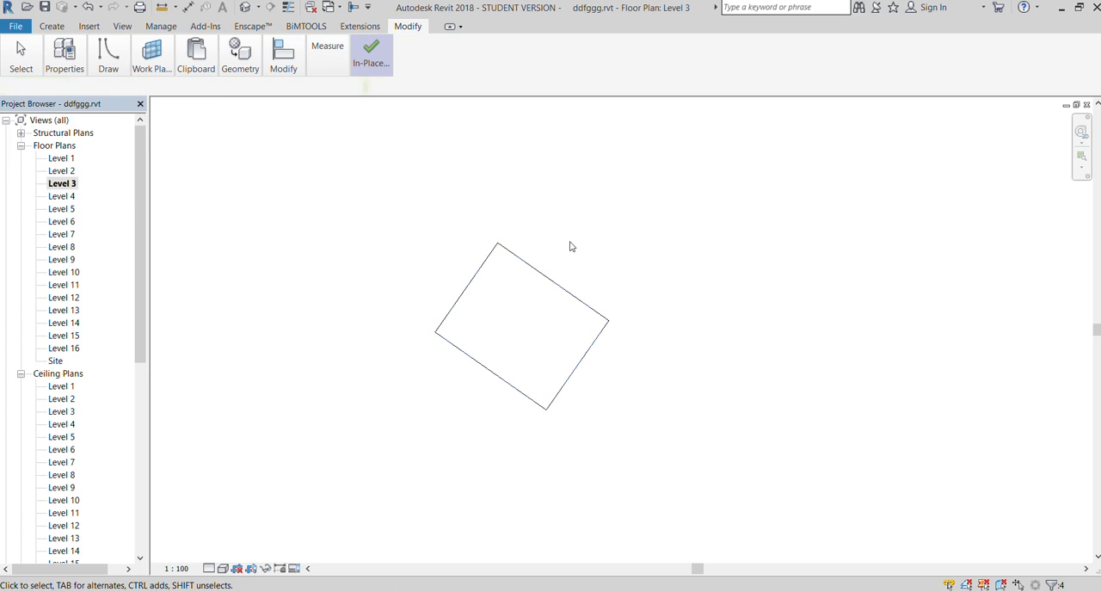
# Rotate the rectangle outline on Level 8 clockwise about its centre, leaving its sides at about 45° to the horizontal
pyautogui.doubleClick(60, 247)
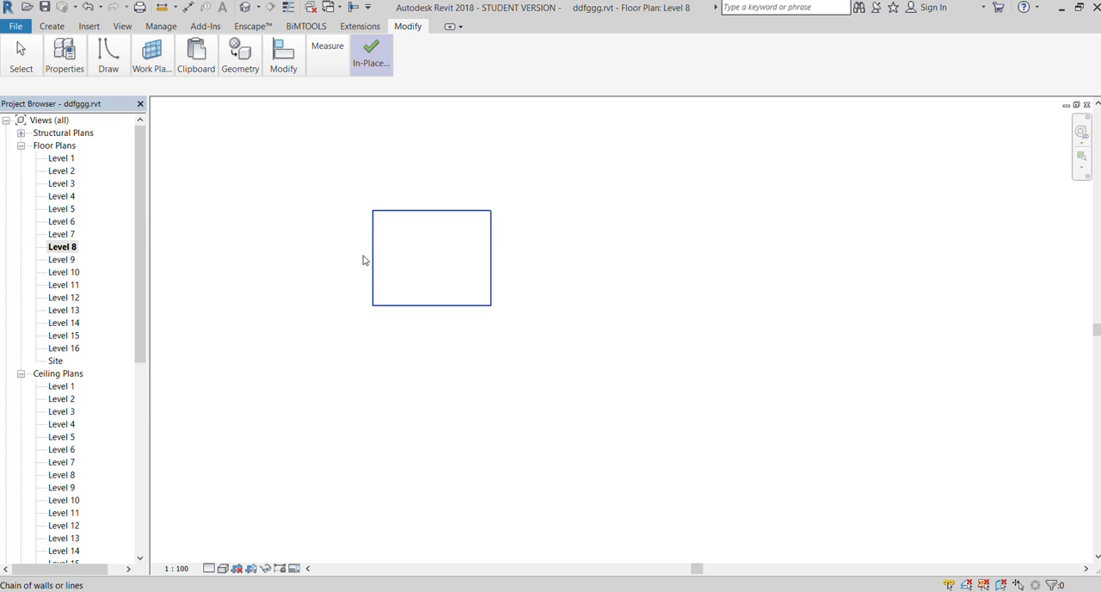
pyautogui.click(365, 260)
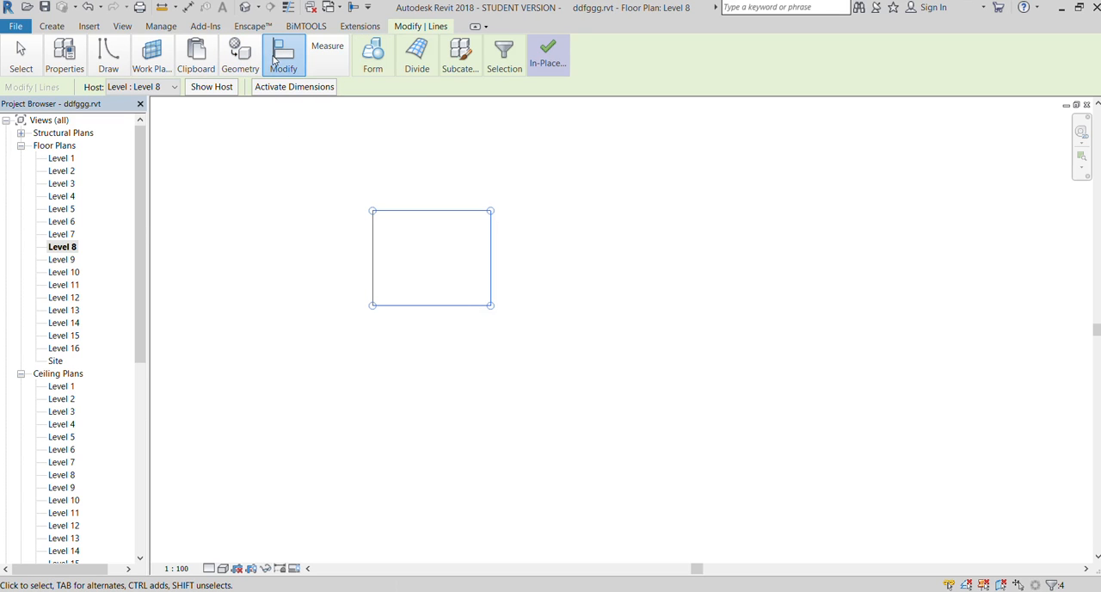
pyautogui.press('r')
pyautogui.press('o')
pyautogui.click(454, 184)
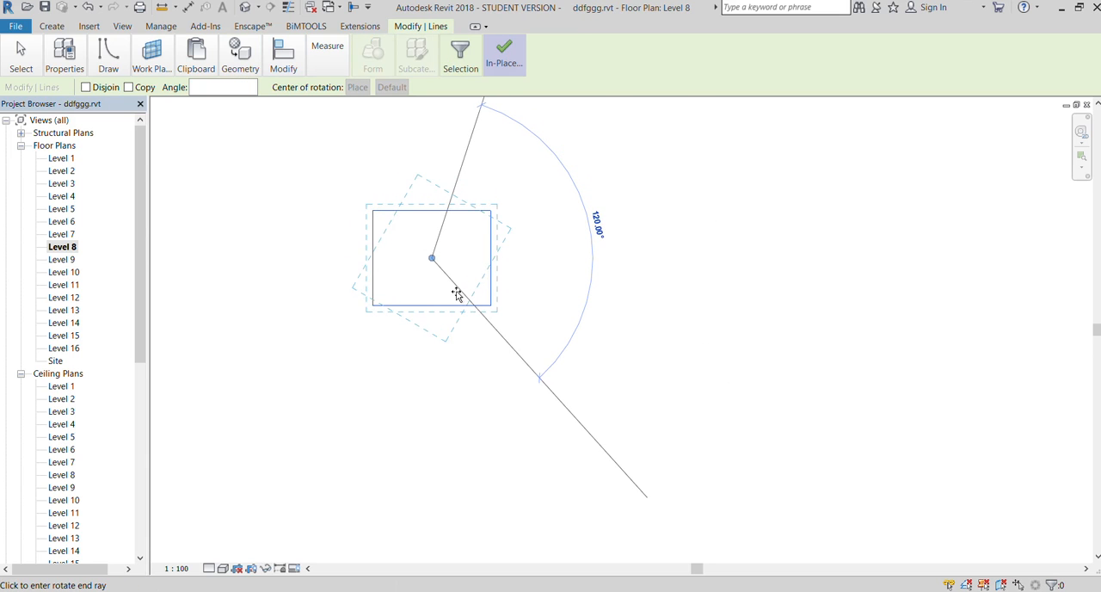
pyautogui.click(444, 297)
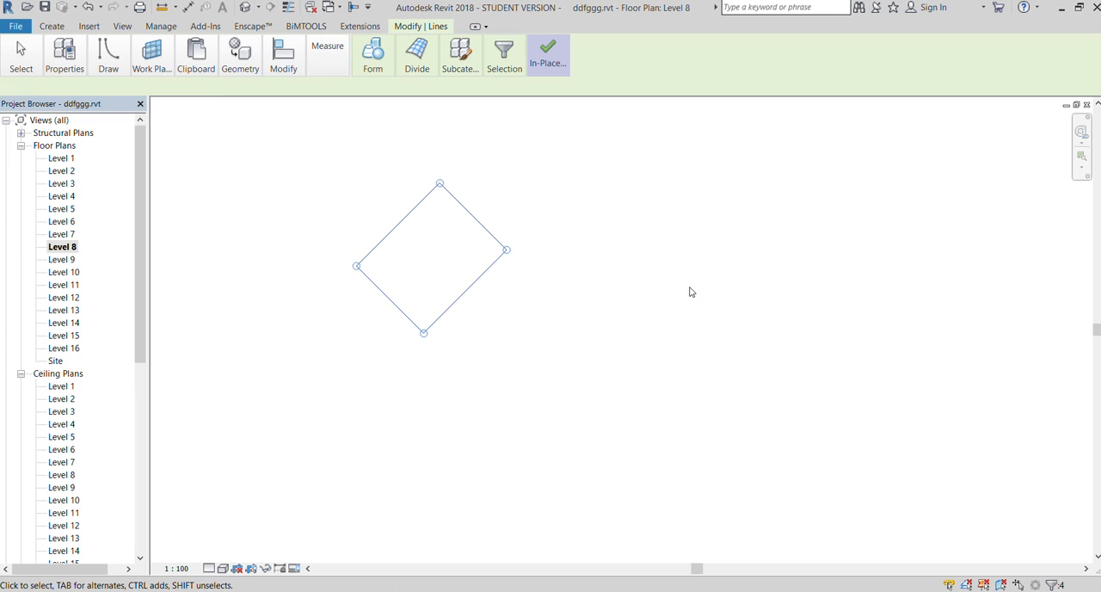
pyautogui.press('Escape')
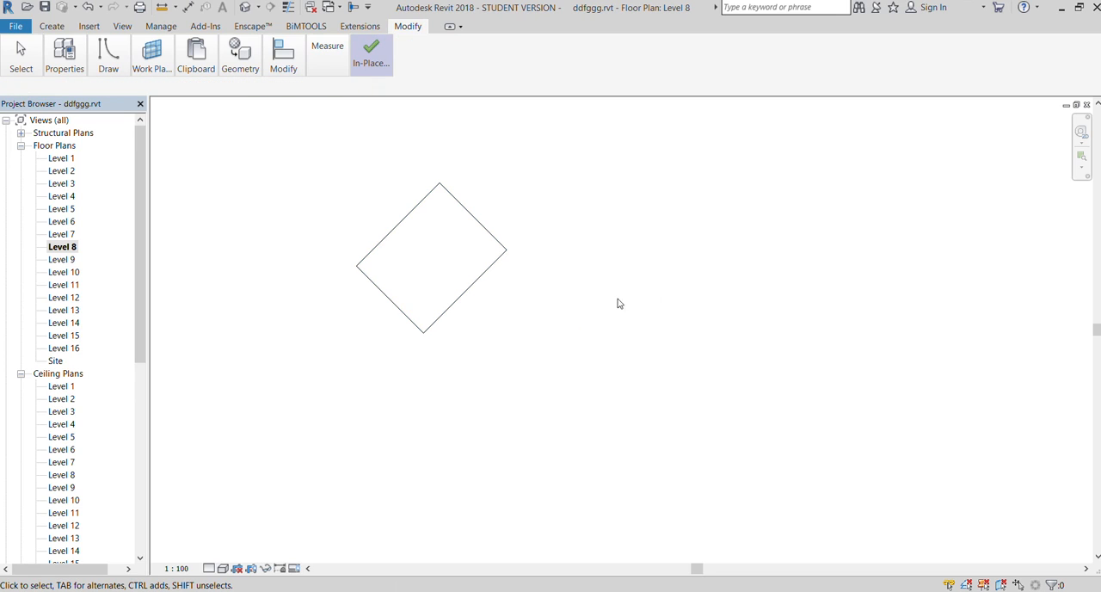
# Rotate the rectangle outline on Level 13 clockwise by 65° about its centre
pyautogui.doubleClick(64, 311)
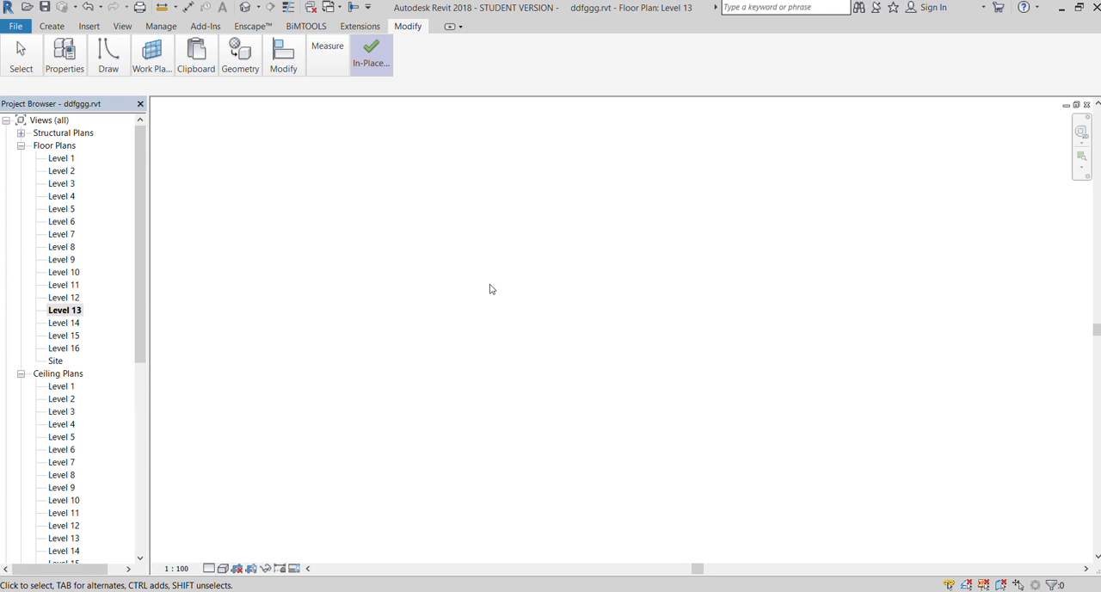
pyautogui.scroll(-6, 488, 286)
pyautogui.scroll(5, 744, 282)
pyautogui.scroll(5, 723, 303)
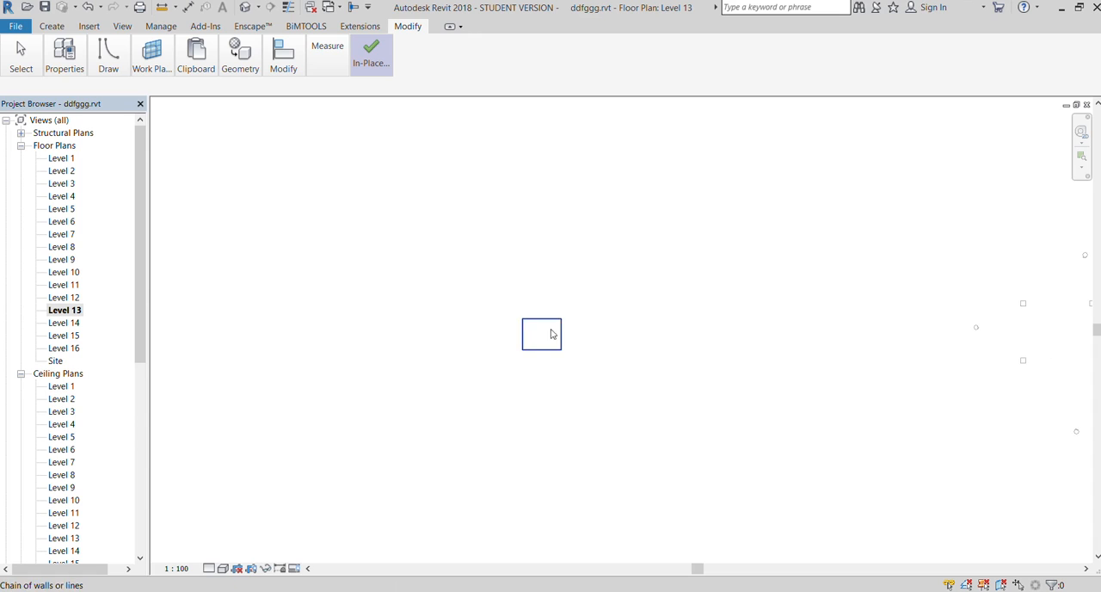
pyautogui.click(540, 318)
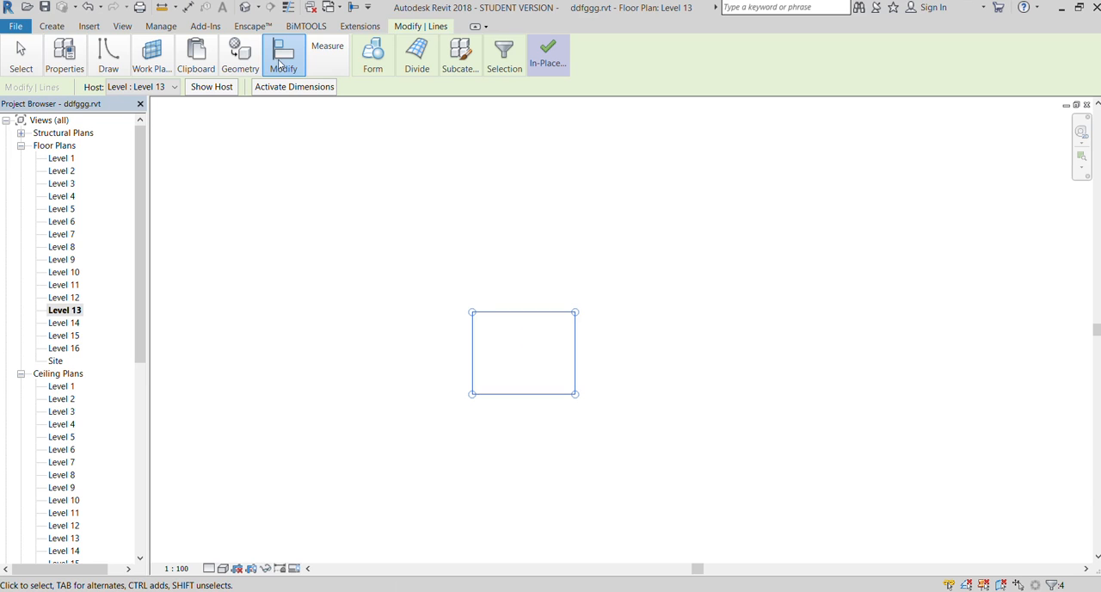
pyautogui.press('r')
pyautogui.press('o')
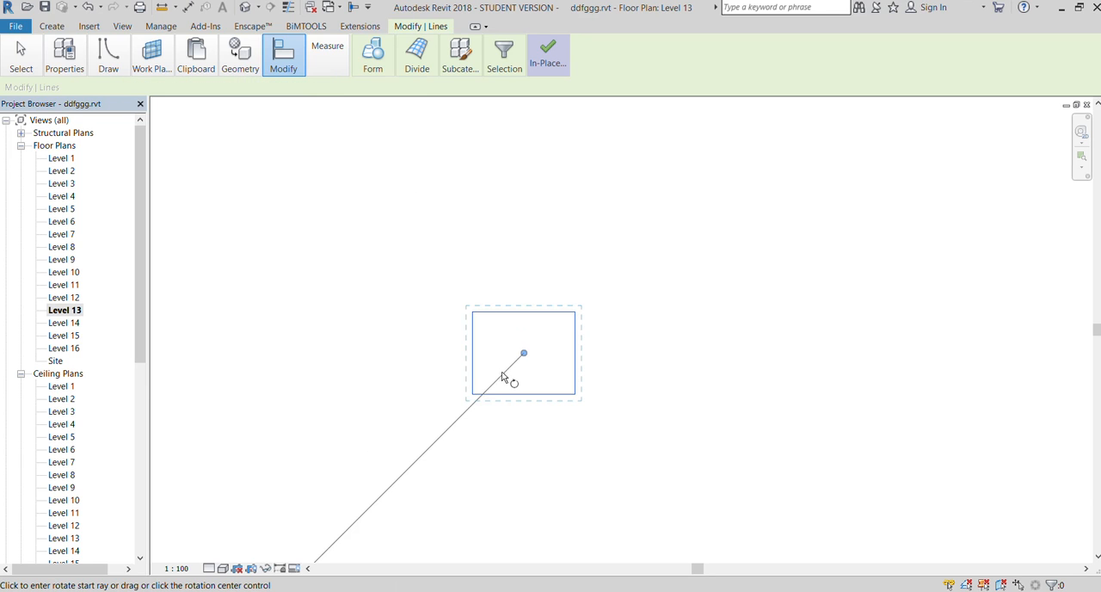
pyautogui.click(501, 373)
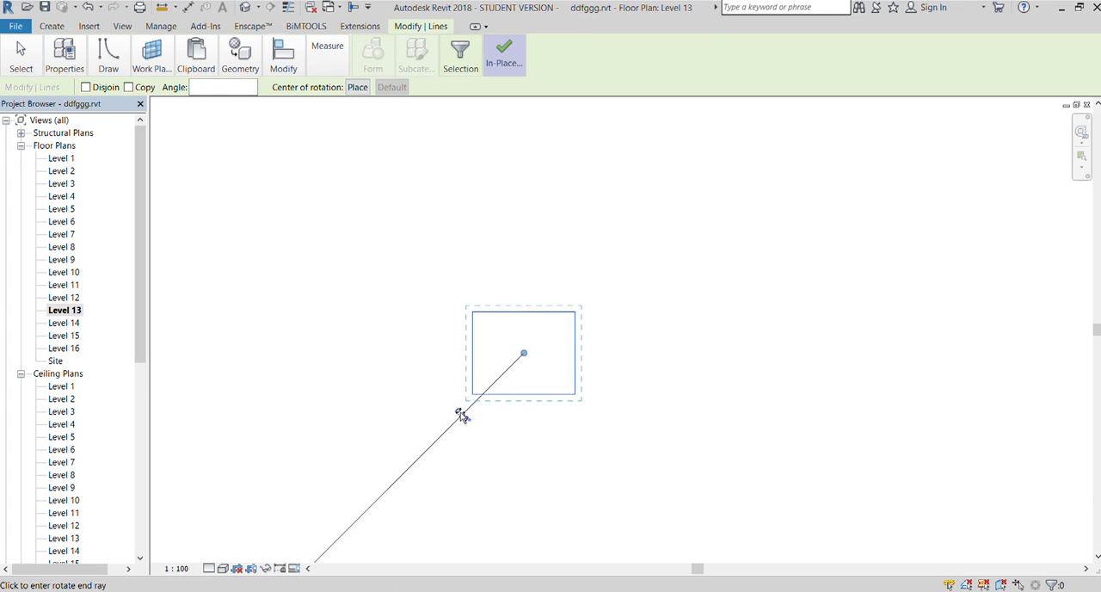
pyautogui.click(435, 323)
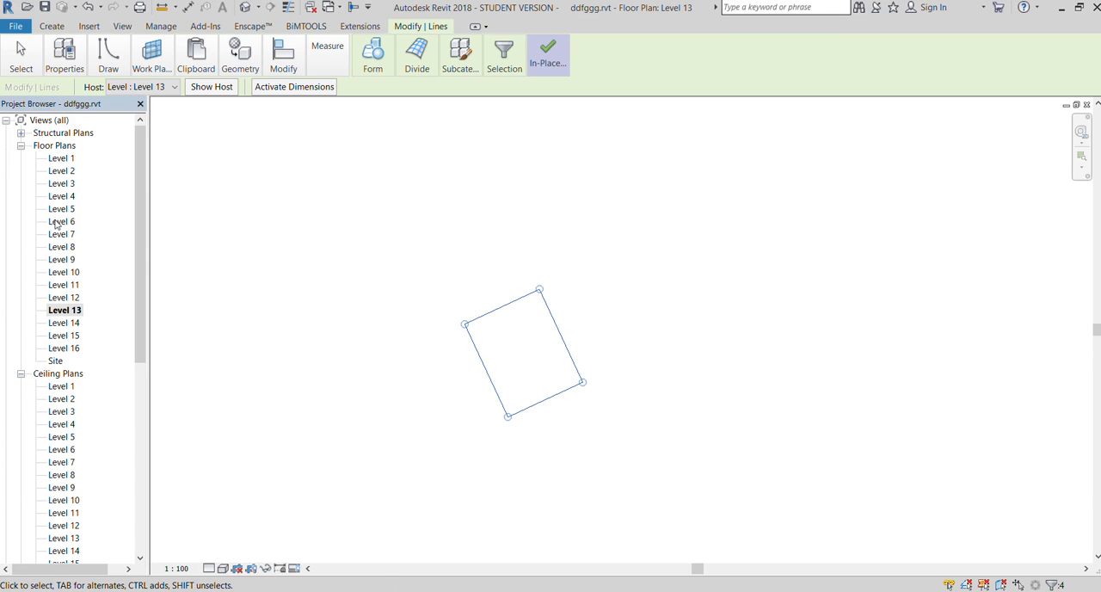
# Create a solid form from all the stacked rectangle outlines in the 3D view
pyautogui.click(122, 27)
pyautogui.click(105, 64)
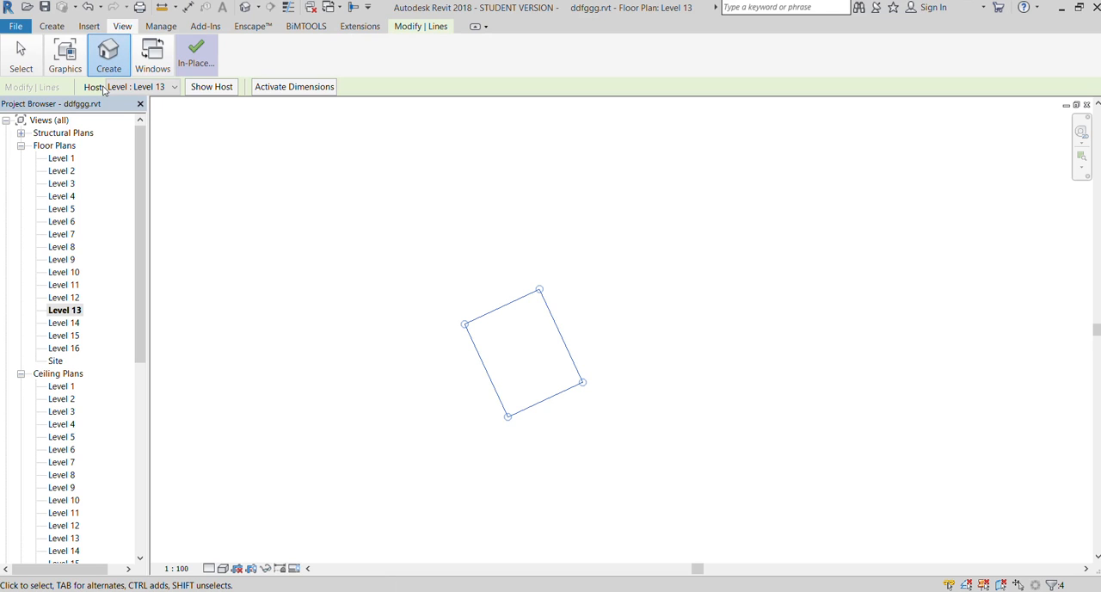
pyautogui.click(103, 89)
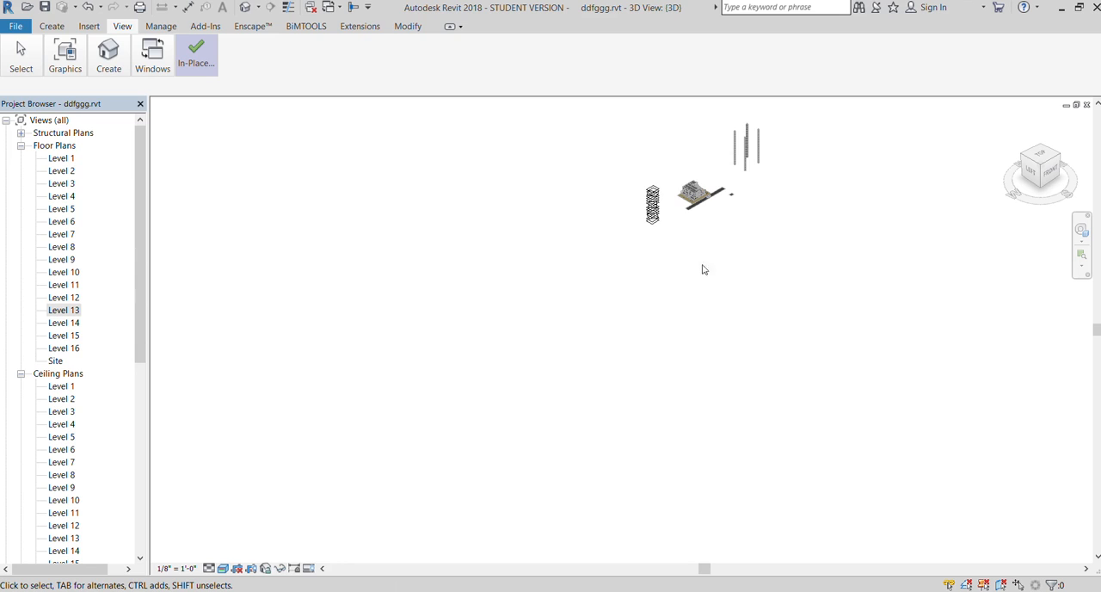
pyautogui.scroll(4, 698, 192)
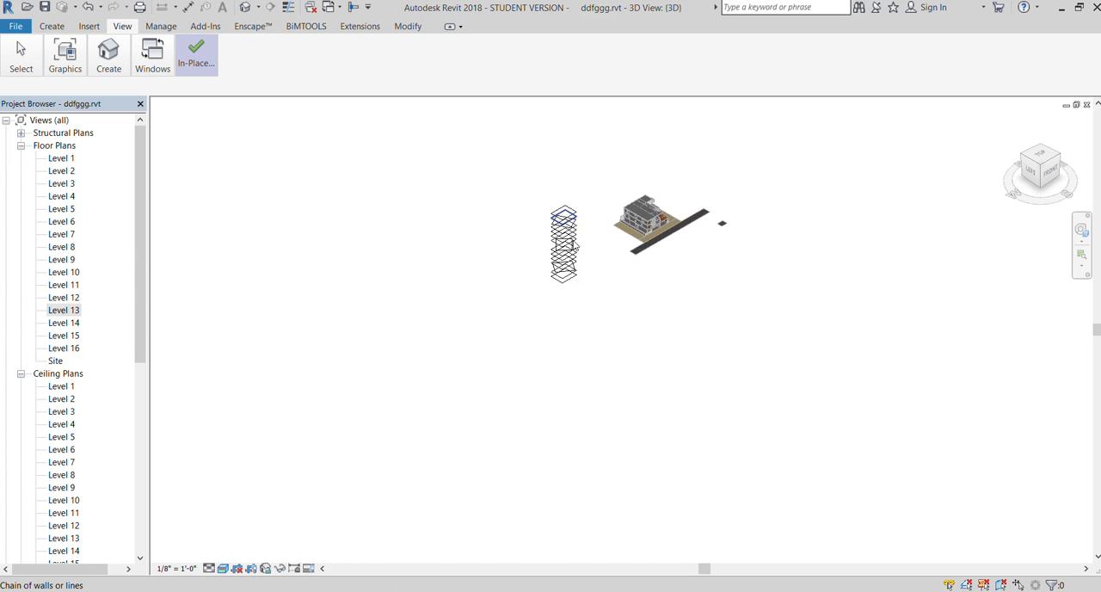
pyautogui.scroll(5, 575, 247)
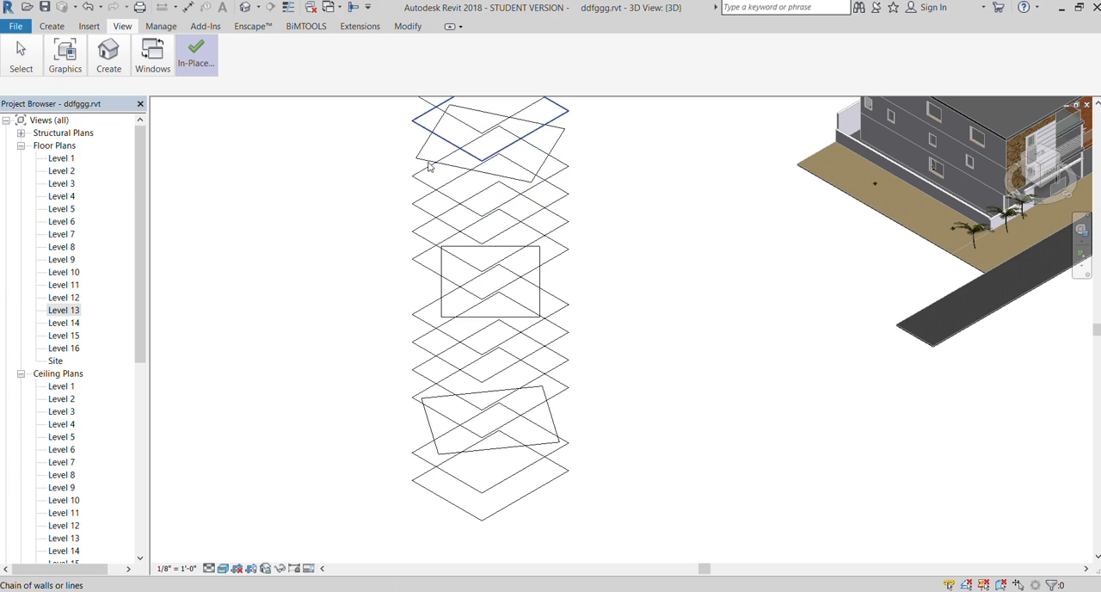
pyautogui.press('z')
pyautogui.press('a')
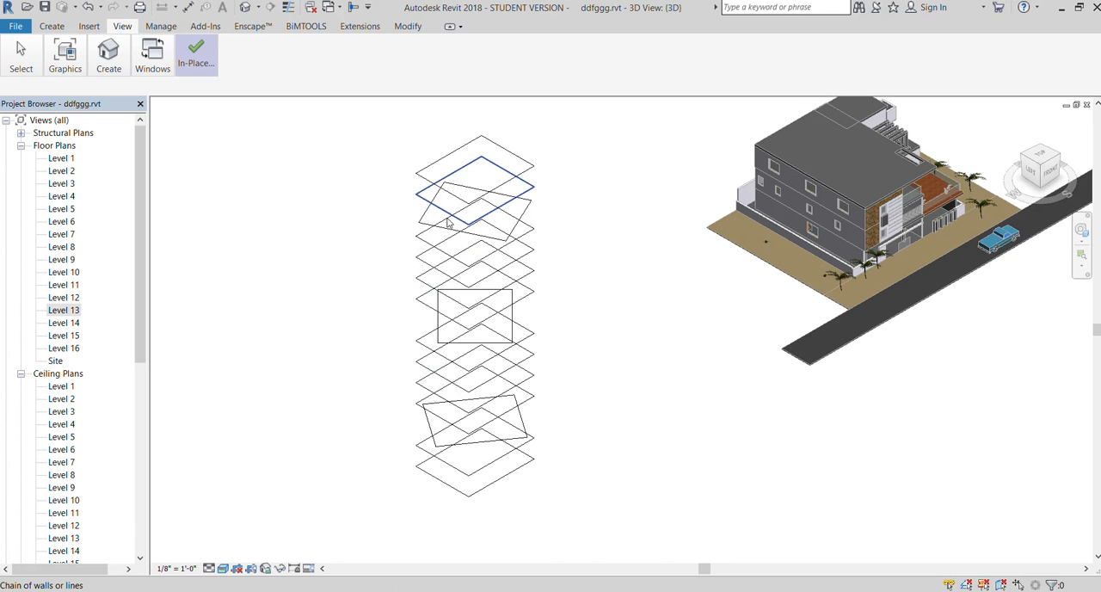
pyautogui.scroll(-1, 447, 215)
pyautogui.moveTo(390, 124); pyautogui.dragTo(546, 488)
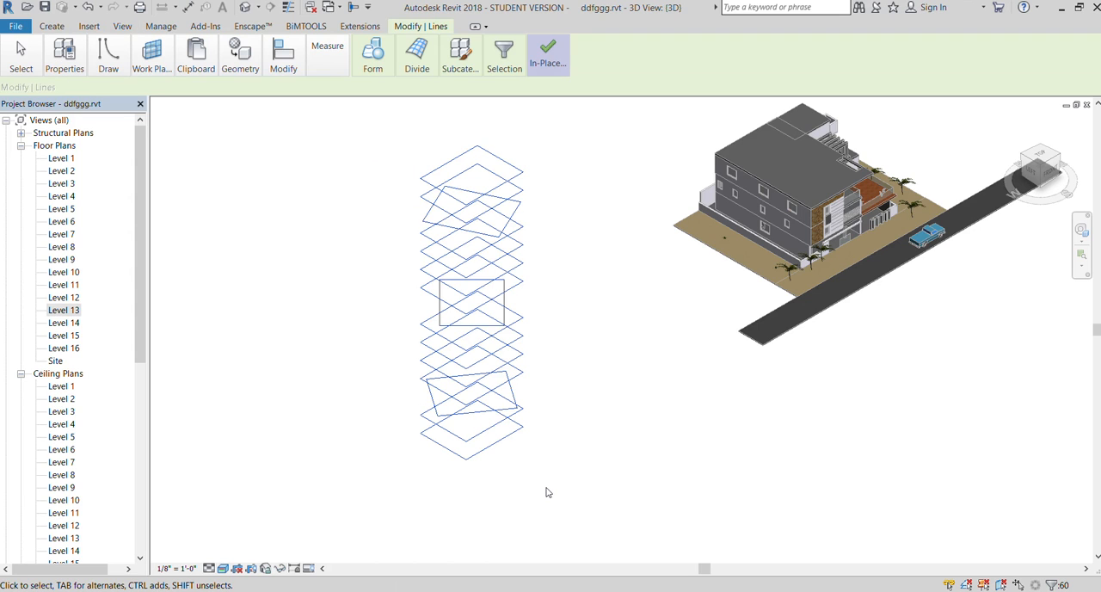
pyautogui.click(372, 67)
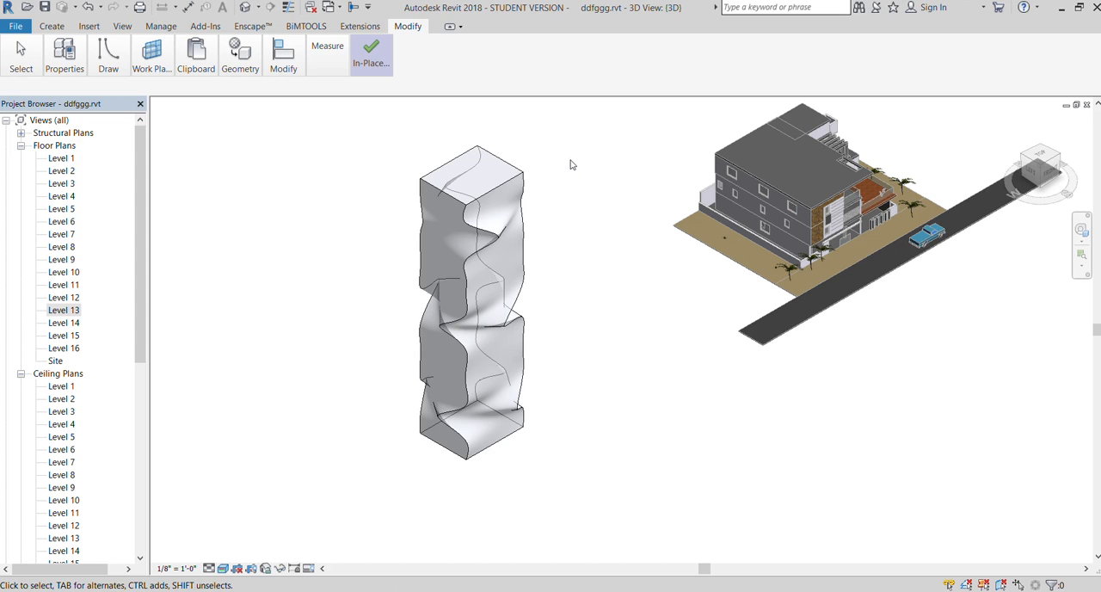
# Finish the in-place mass and check the twisted tower in the 3D view
pyautogui.scroll(2, 570, 164)
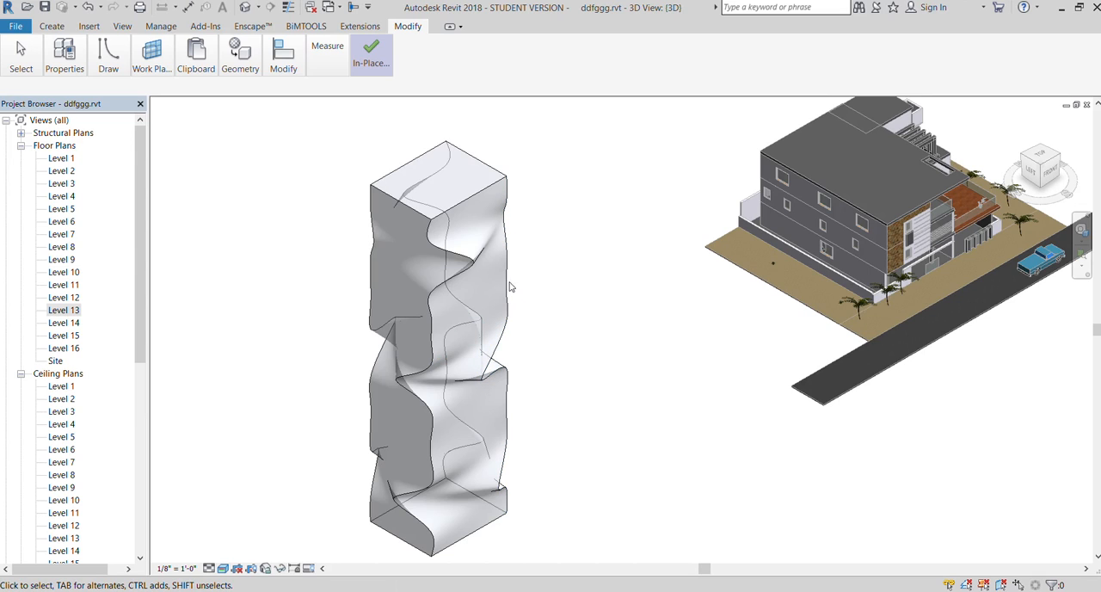
pyautogui.click(353, 50)
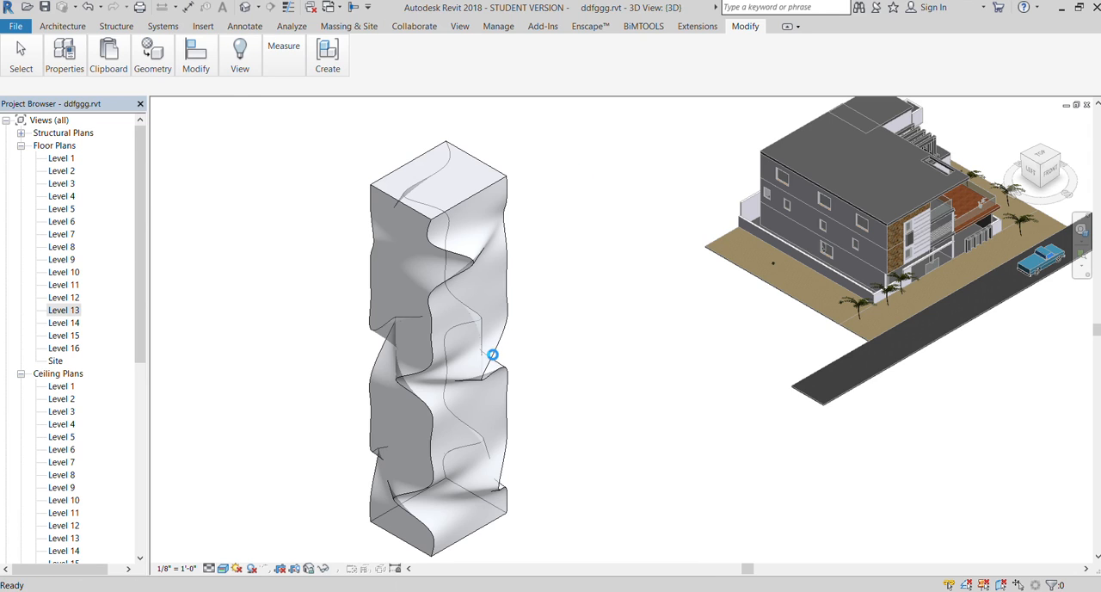
pyautogui.scroll(-4, 544, 295)
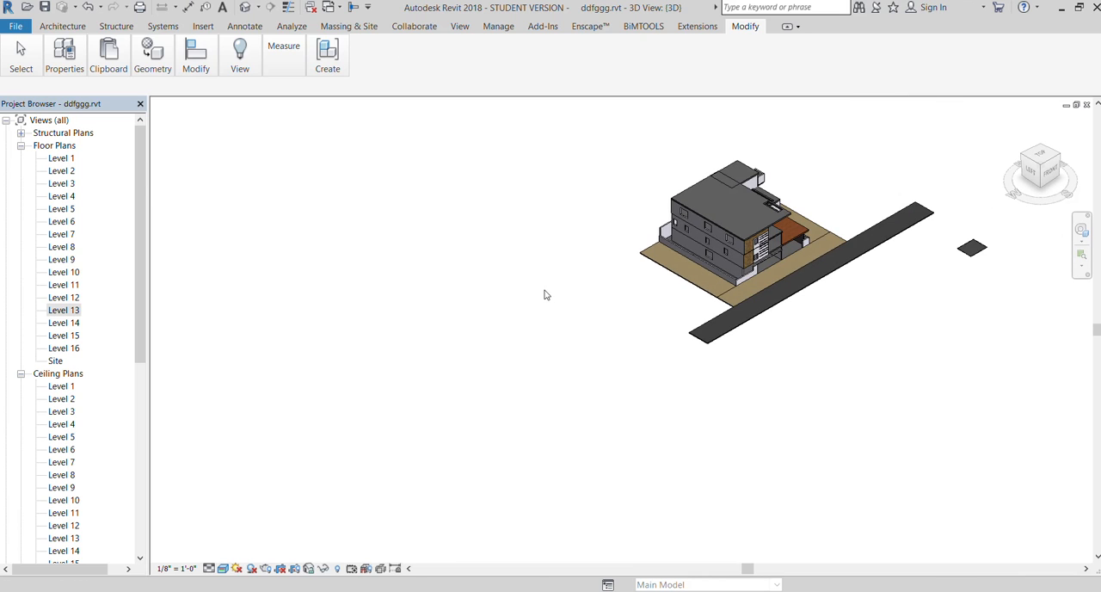
pyautogui.scroll(2, 473, 297)
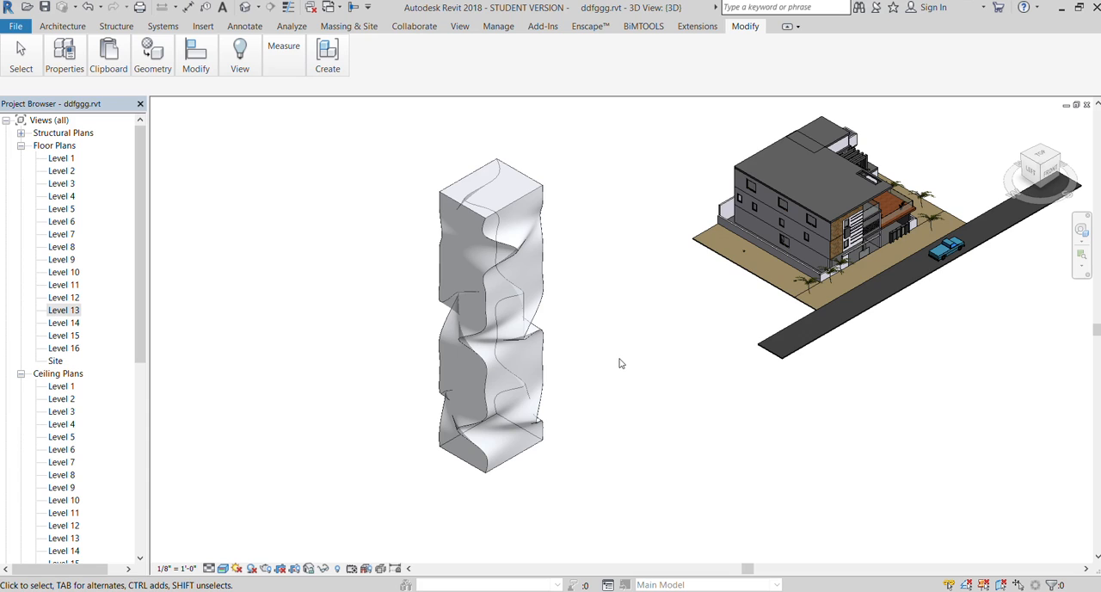
# Select the twisted mass in the Level 1 floor plan and generate mass floors on its levels
pyautogui.doubleClick(61, 158)
pyautogui.scroll(2, 353, 290)
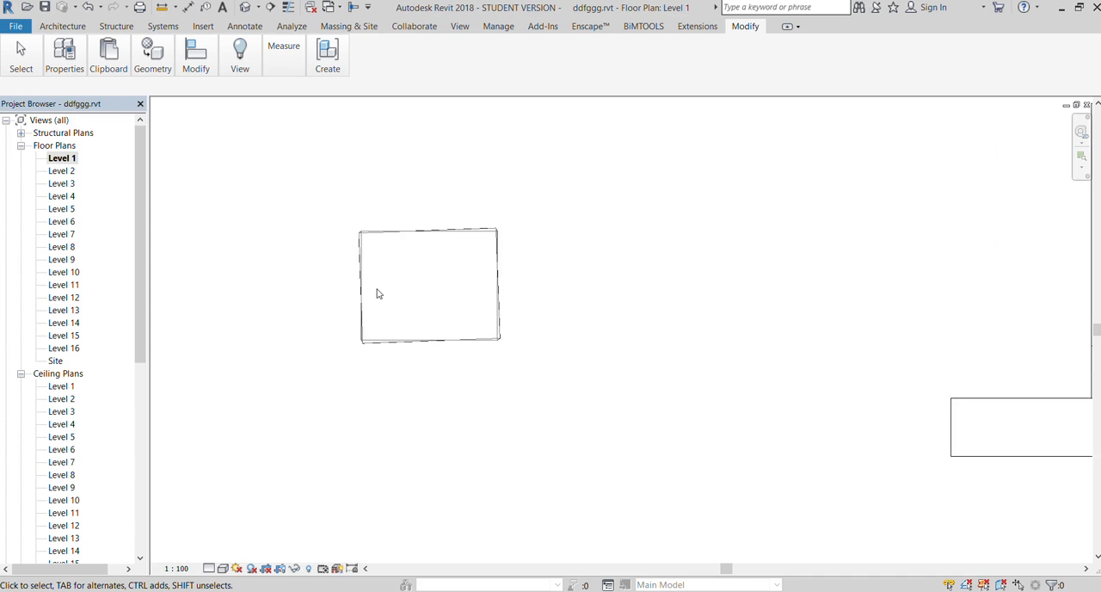
pyautogui.scroll(1, 376, 293)
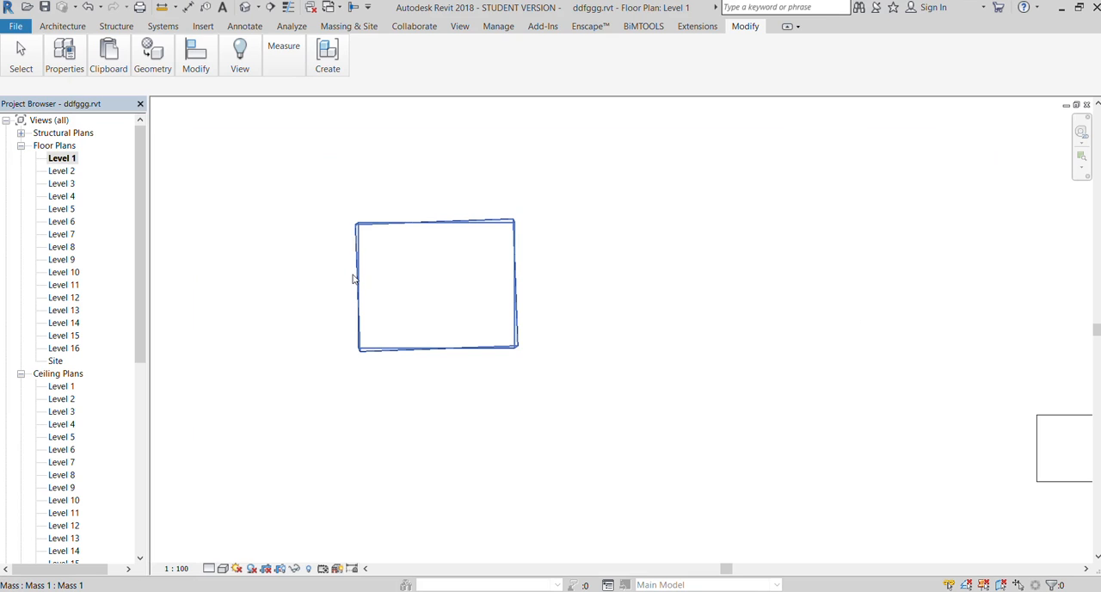
pyautogui.click(353, 279)
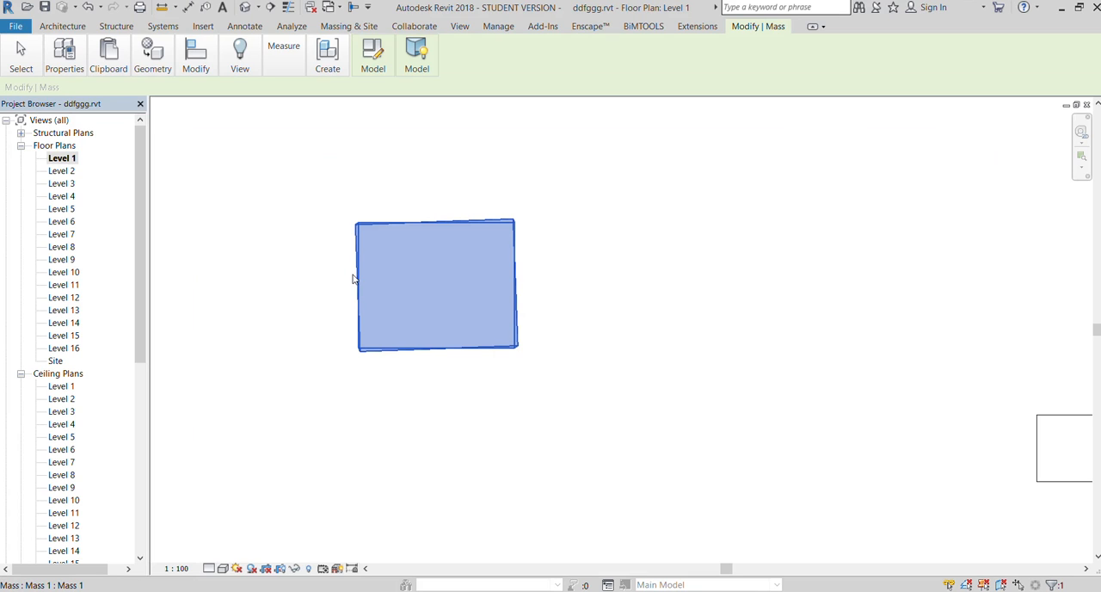
pyautogui.click(413, 74)
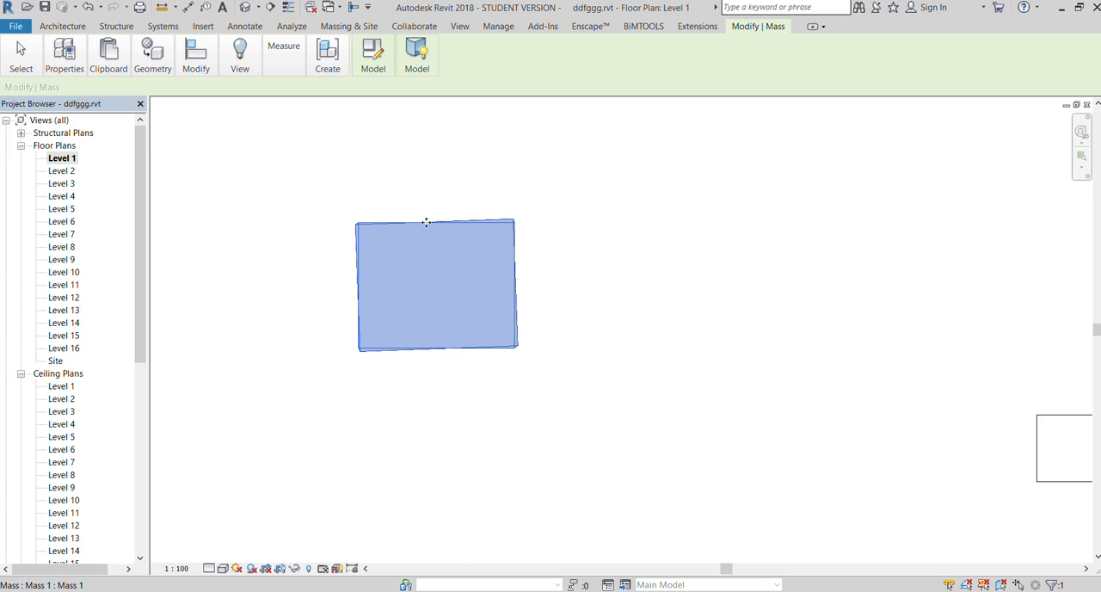
# Examine the mass floors along the height of the twisted tower in the 3D view
pyautogui.click(455, 27)
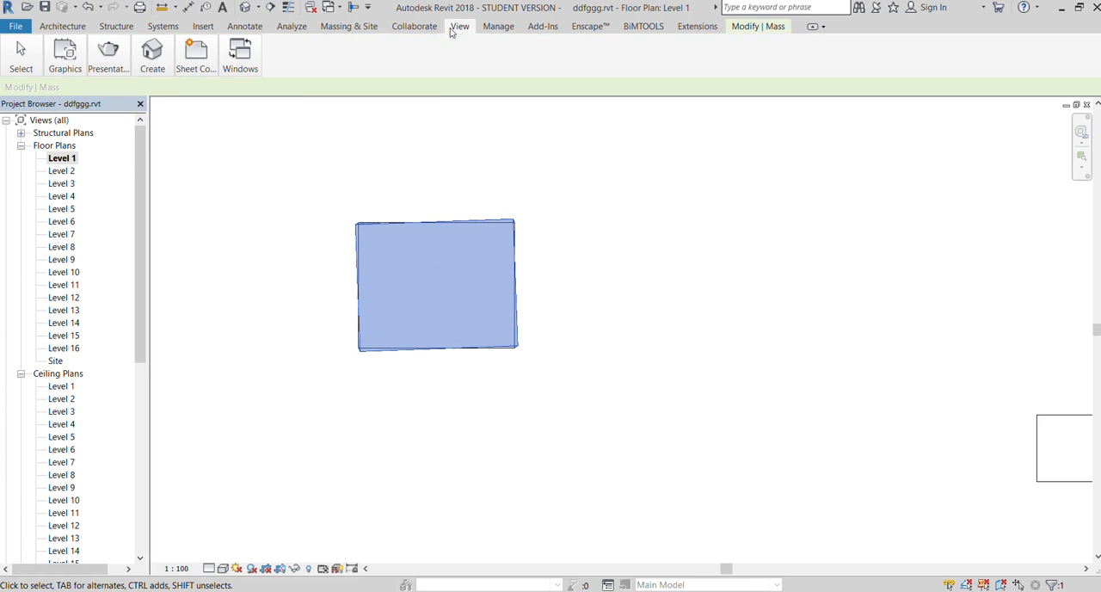
pyautogui.click(143, 92)
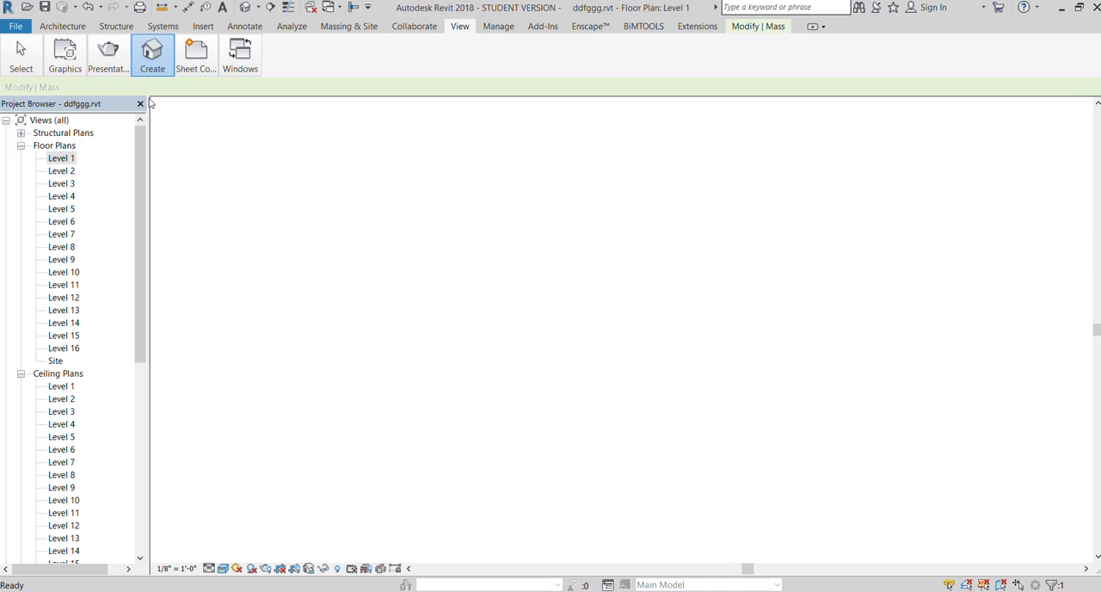
pyautogui.scroll(4, 518, 470)
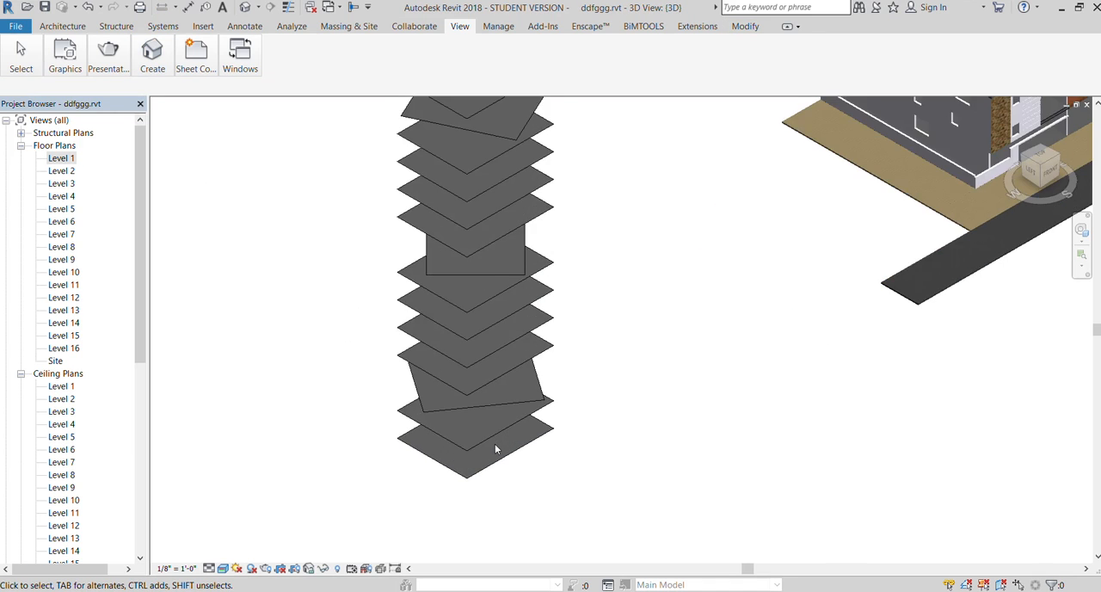
pyautogui.click(557, 388)
pyautogui.click(634, 390)
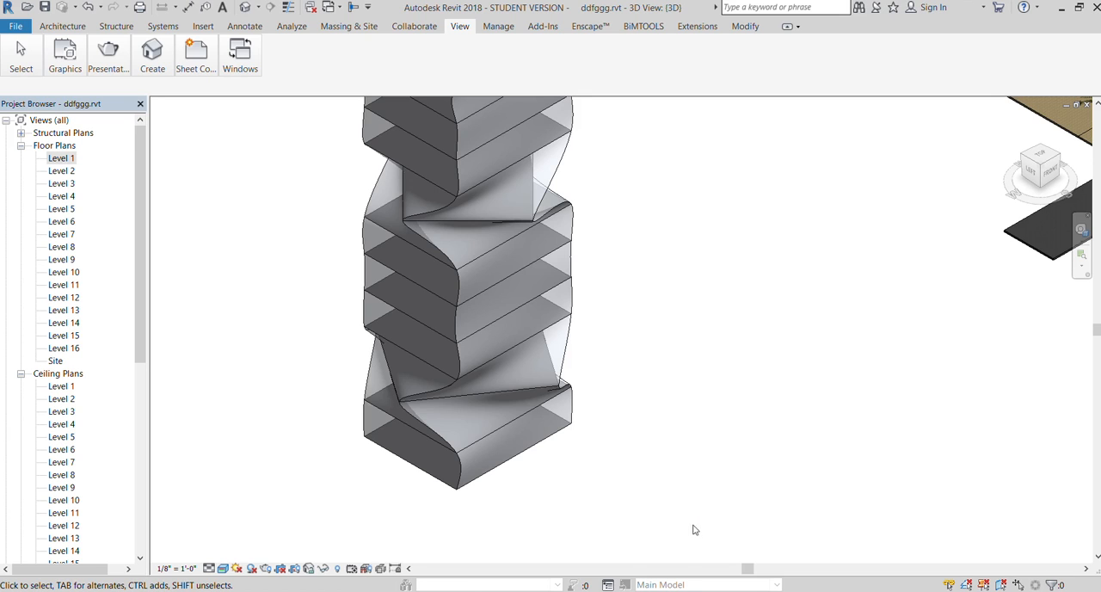
pyautogui.scroll(-3, 483, 416)
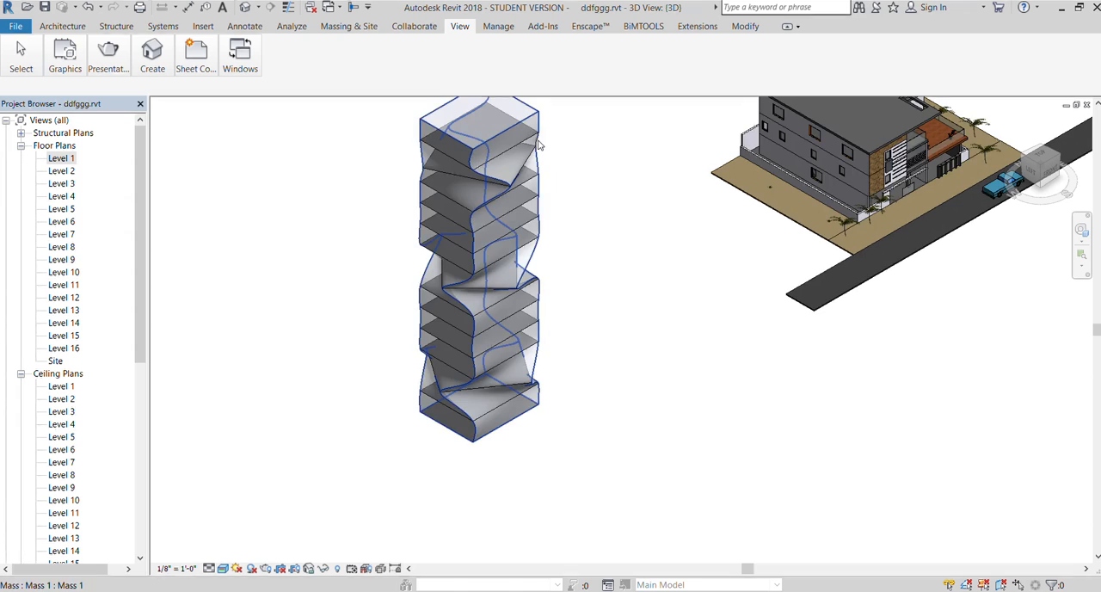
pyautogui.scroll(1, 491, 140)
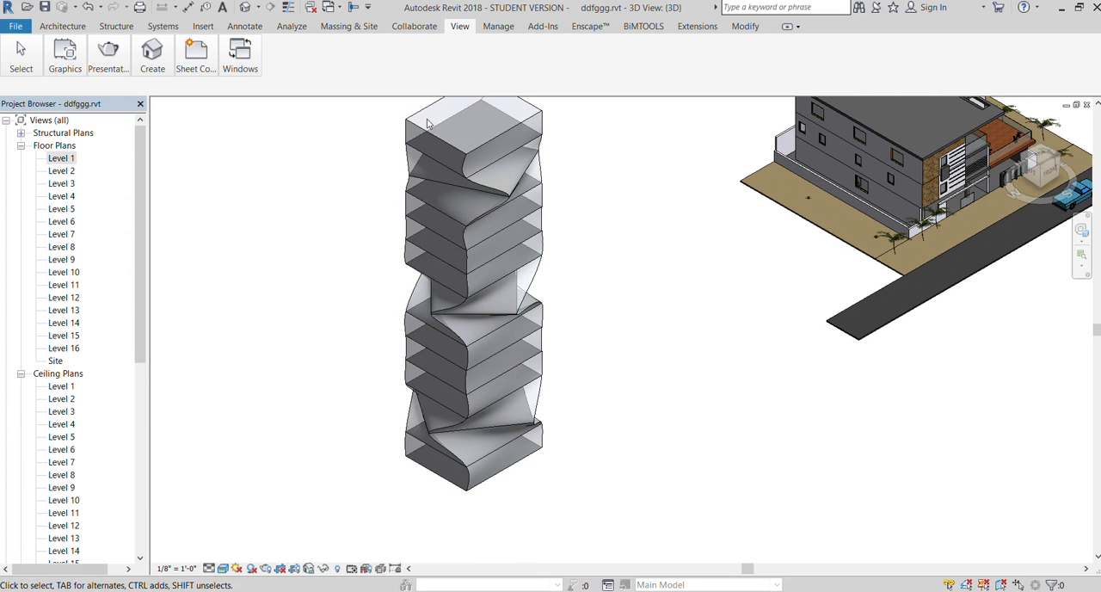
# Place two rectangular architectural columns on Level 1 near opposite corners inside the mass outline, and view them in 3D
pyautogui.doubleClick(61, 158)
pyautogui.click(401, 223)
pyautogui.click(197, 130)
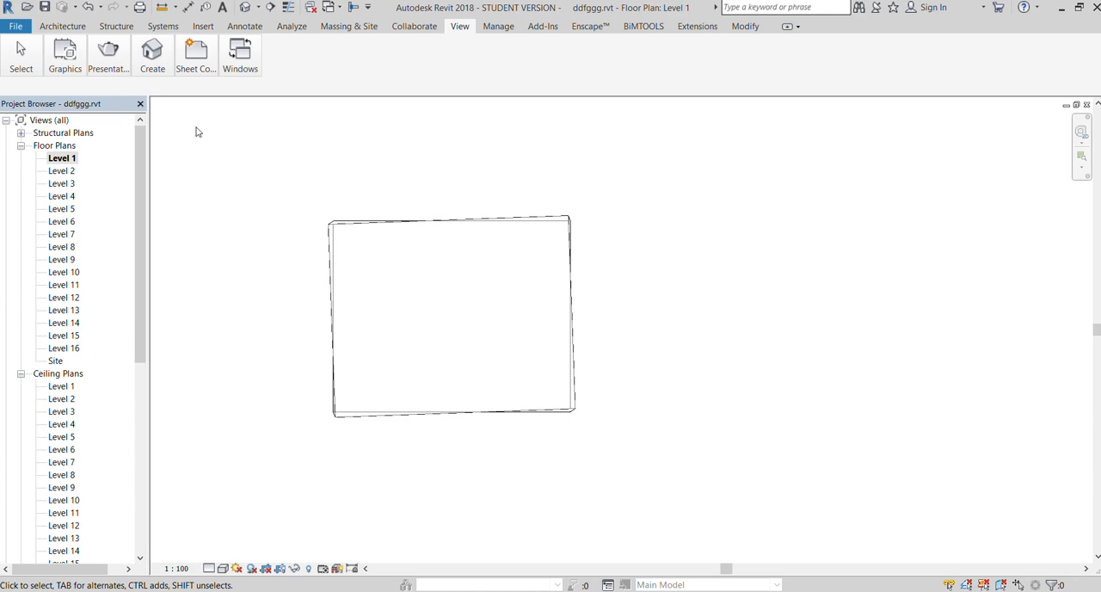
pyautogui.click(61, 26)
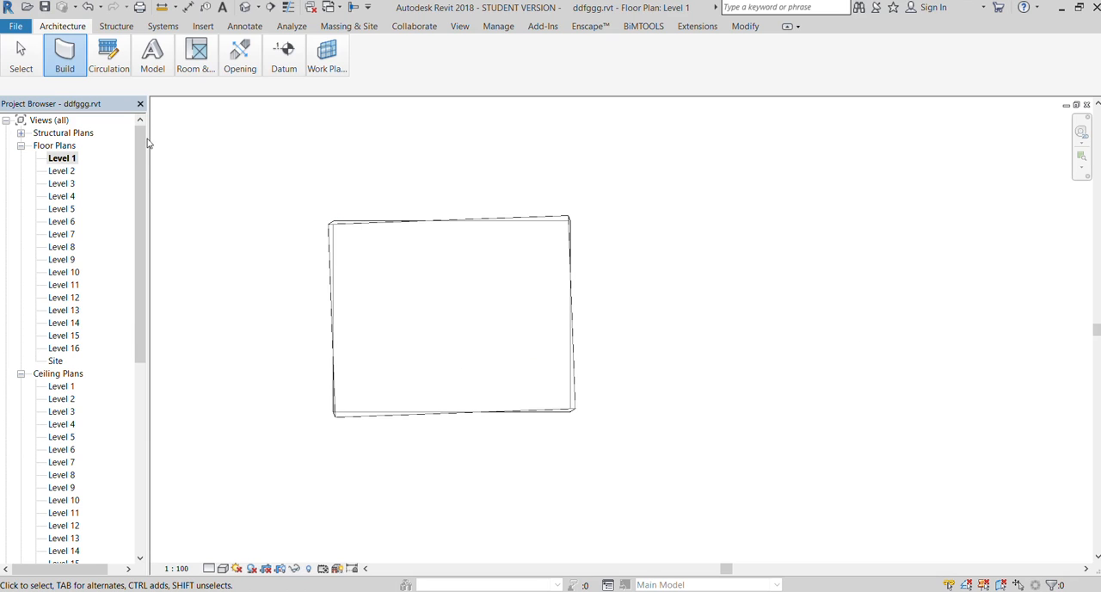
pyautogui.press('c')
pyautogui.press('l')
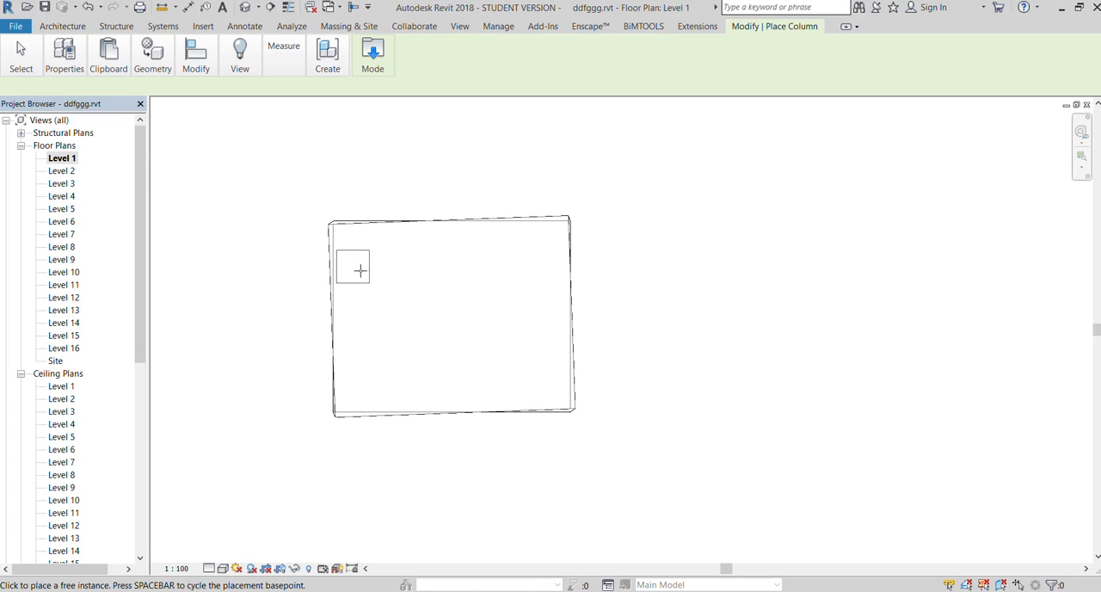
pyautogui.click(375, 267)
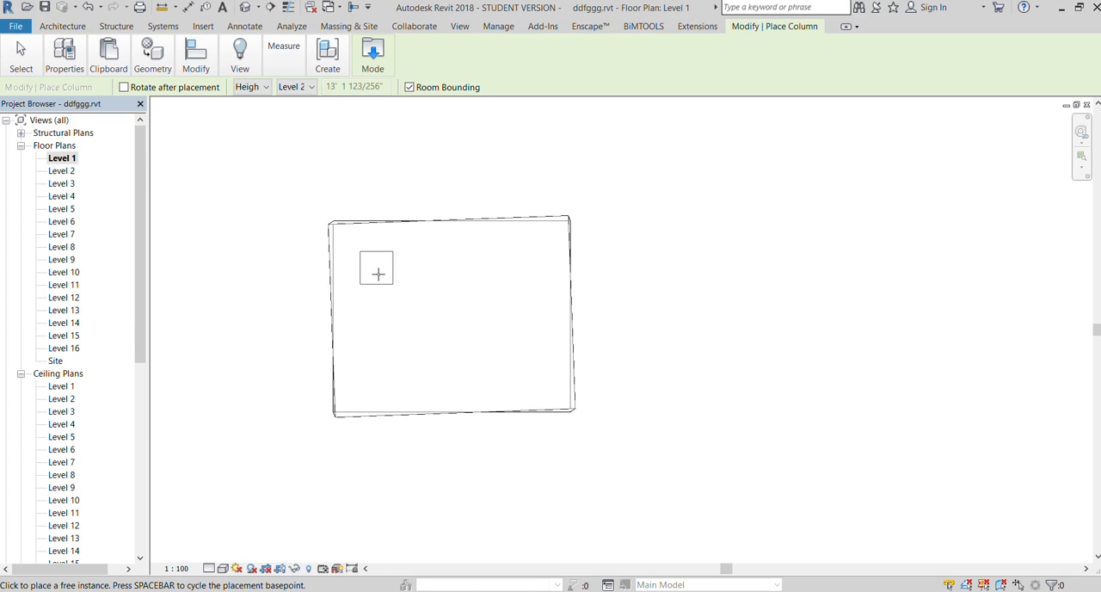
pyautogui.click(532, 376)
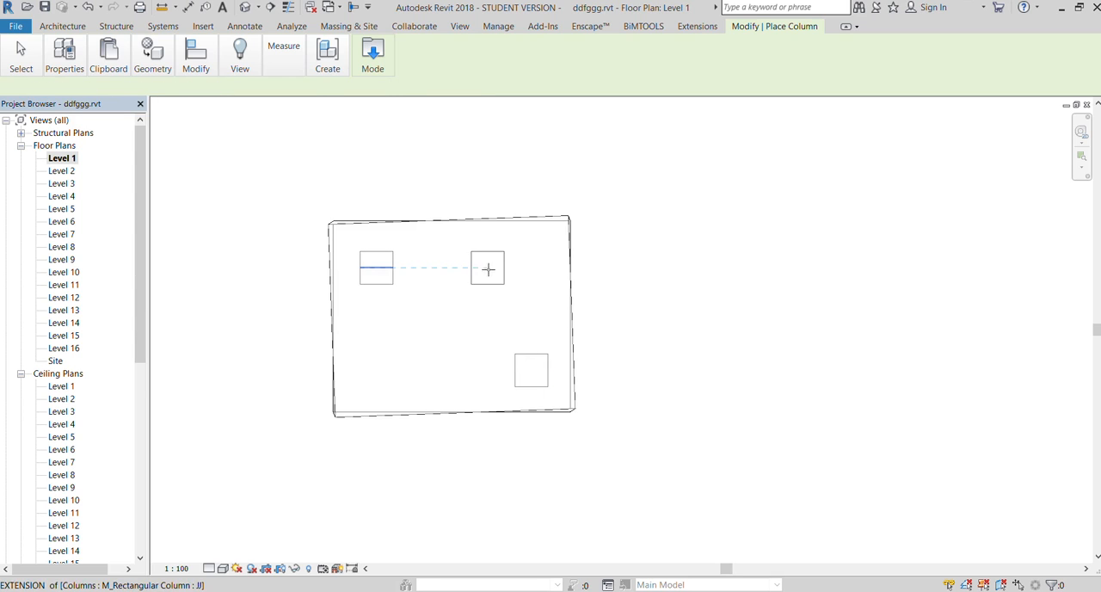
pyautogui.press('Escape')
pyautogui.click(458, 26)
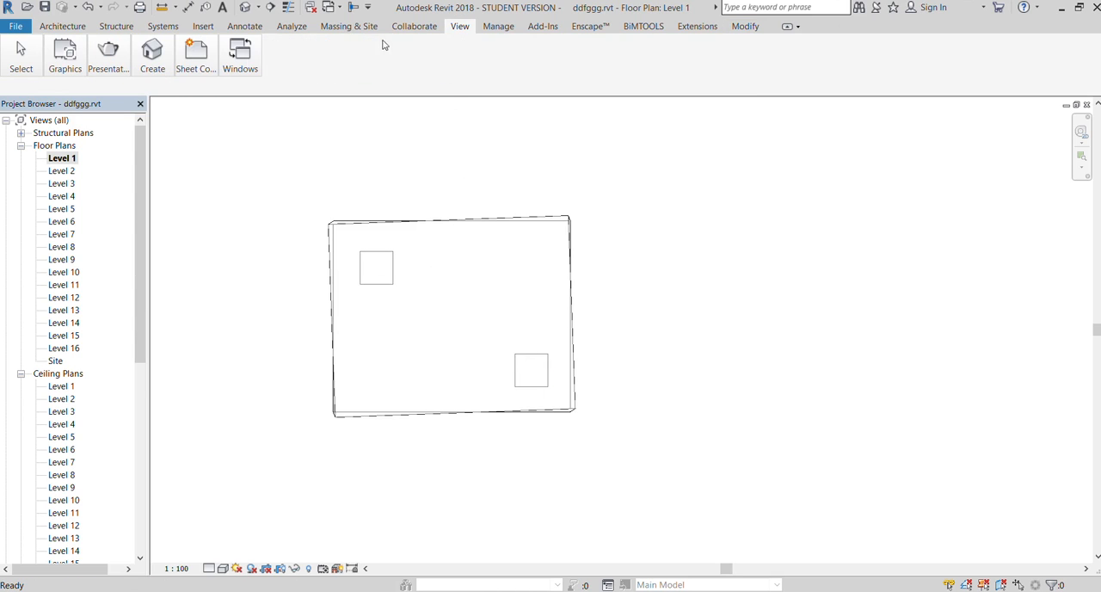
pyautogui.click(144, 84)
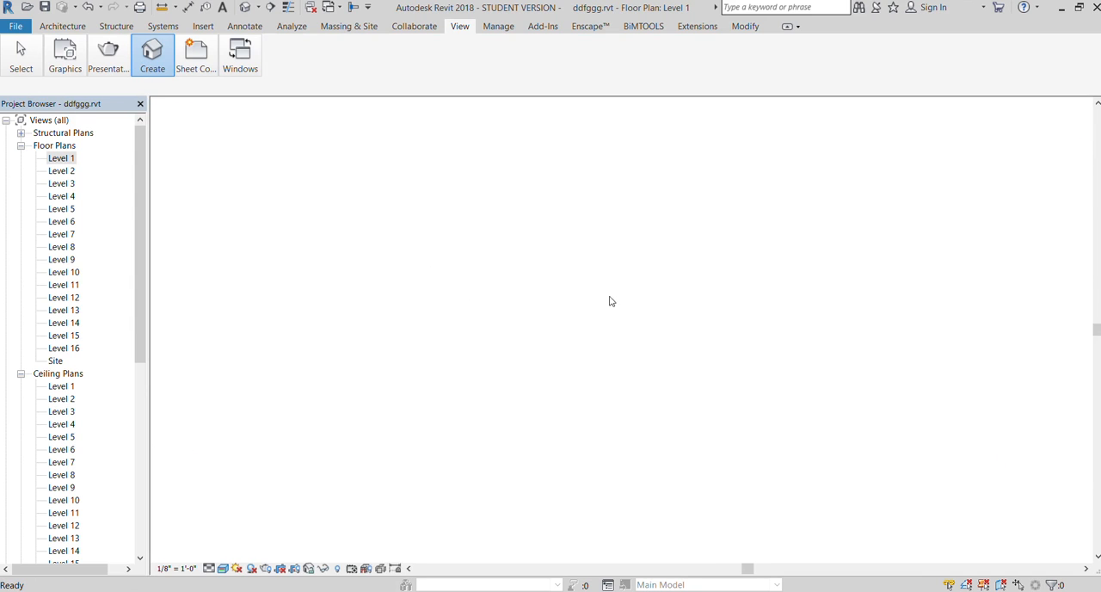
pyautogui.scroll(4, 498, 457)
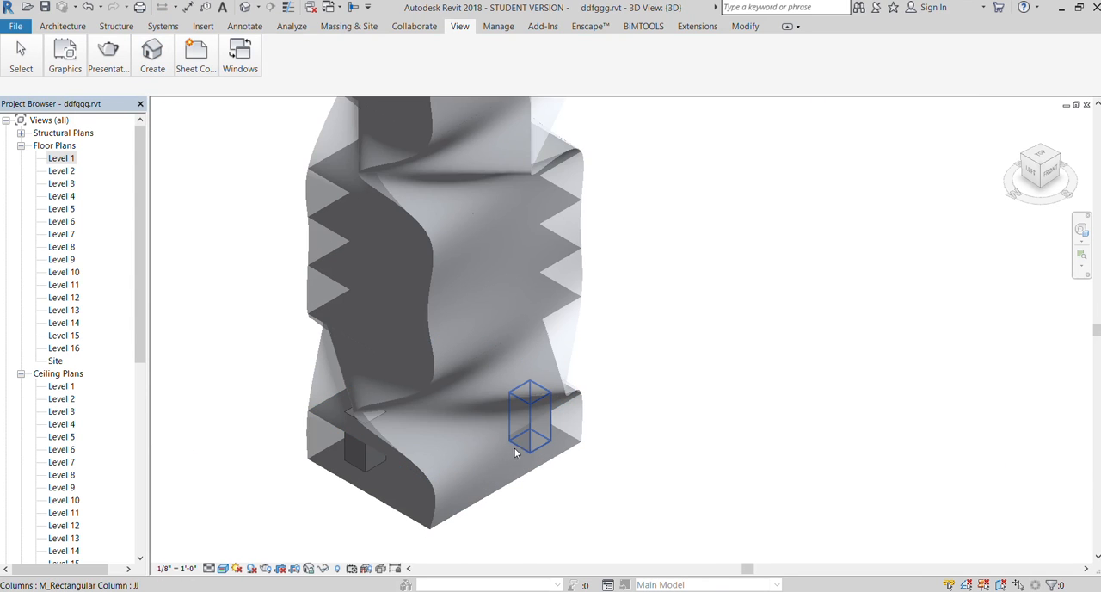
# Copy the two rectangular columns on Level 1, paste them aligned onto the upper levels, and show the result in 3D
pyautogui.doubleClick(58, 161)
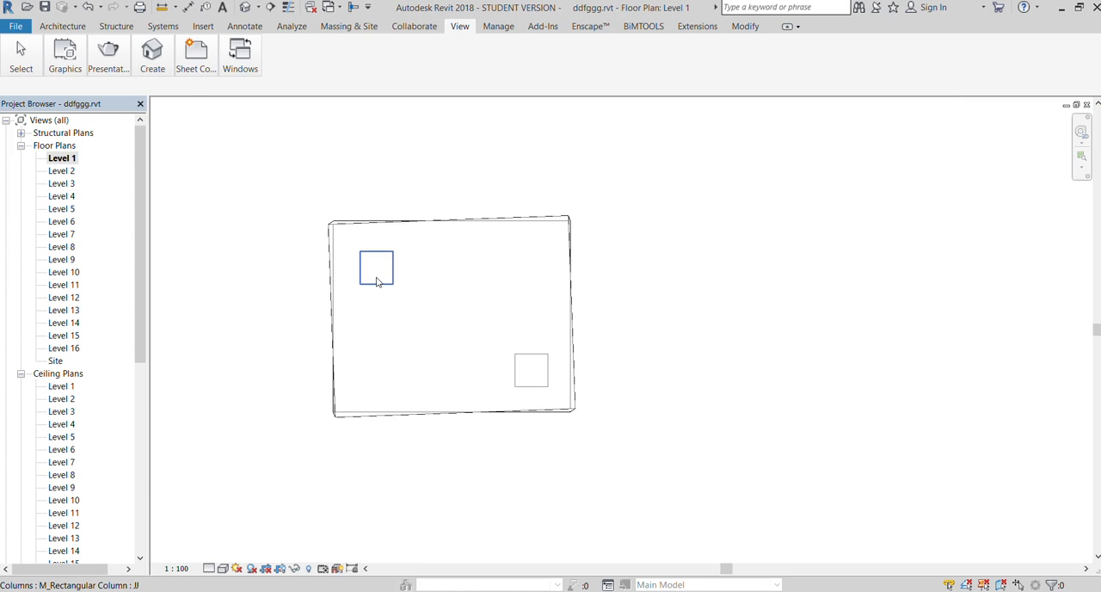
pyautogui.click(377, 282)
pyautogui.keyDown('ctrl'); pyautogui.click(530, 357); pyautogui.keyUp('ctrl')
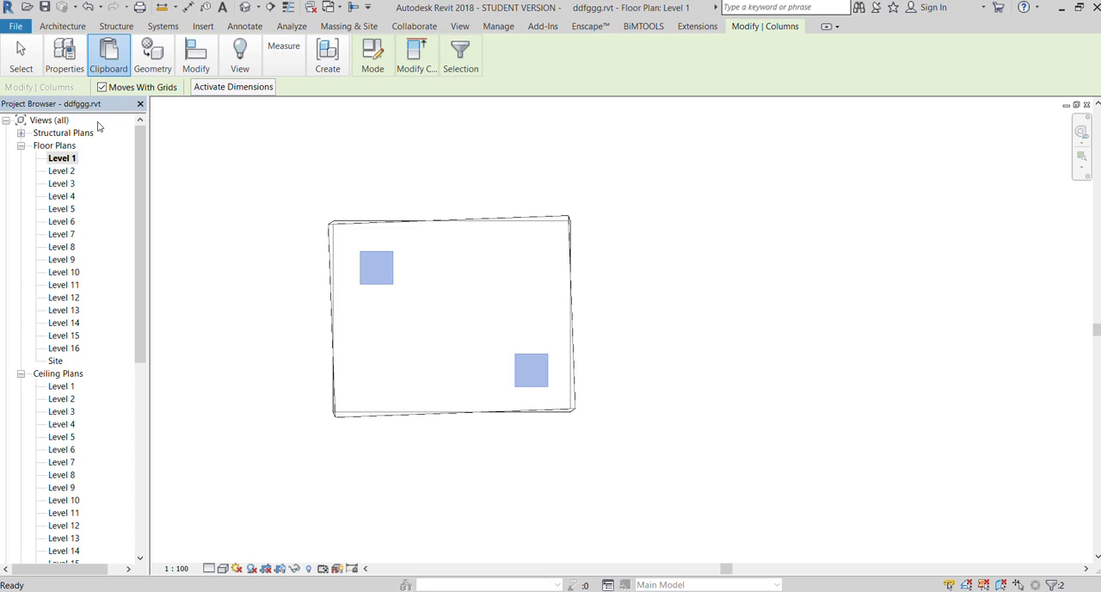
pyautogui.click(114, 177)
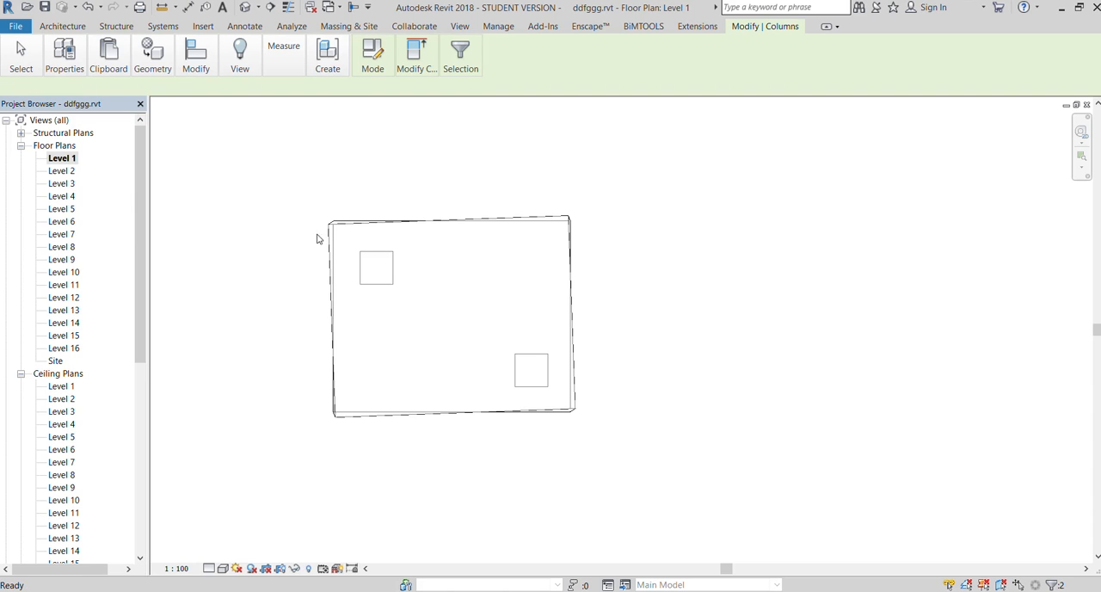
pyautogui.click(459, 26)
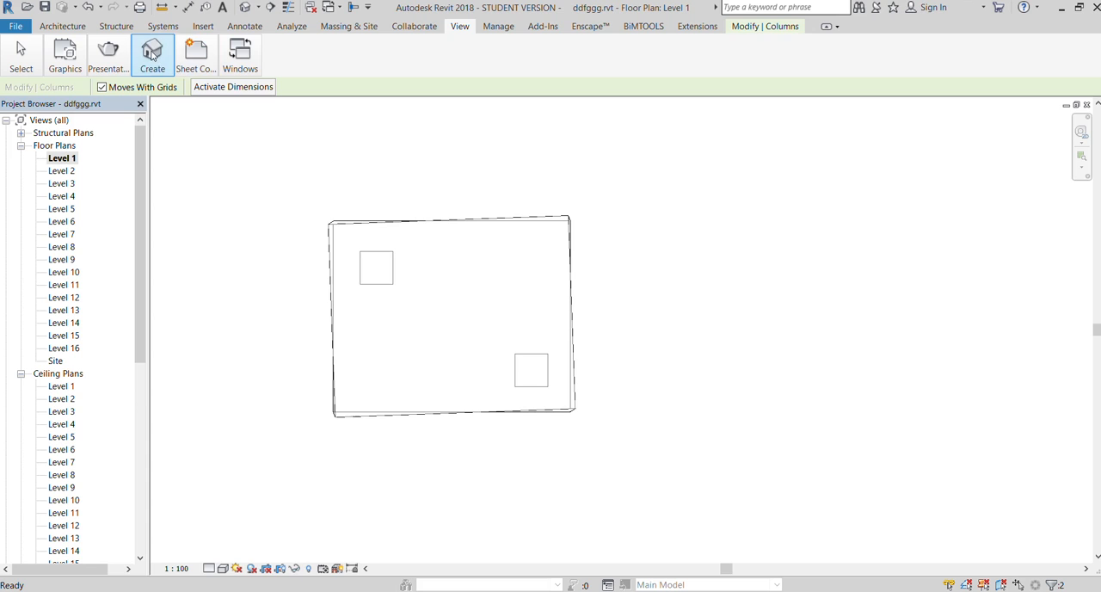
pyautogui.click(143, 84)
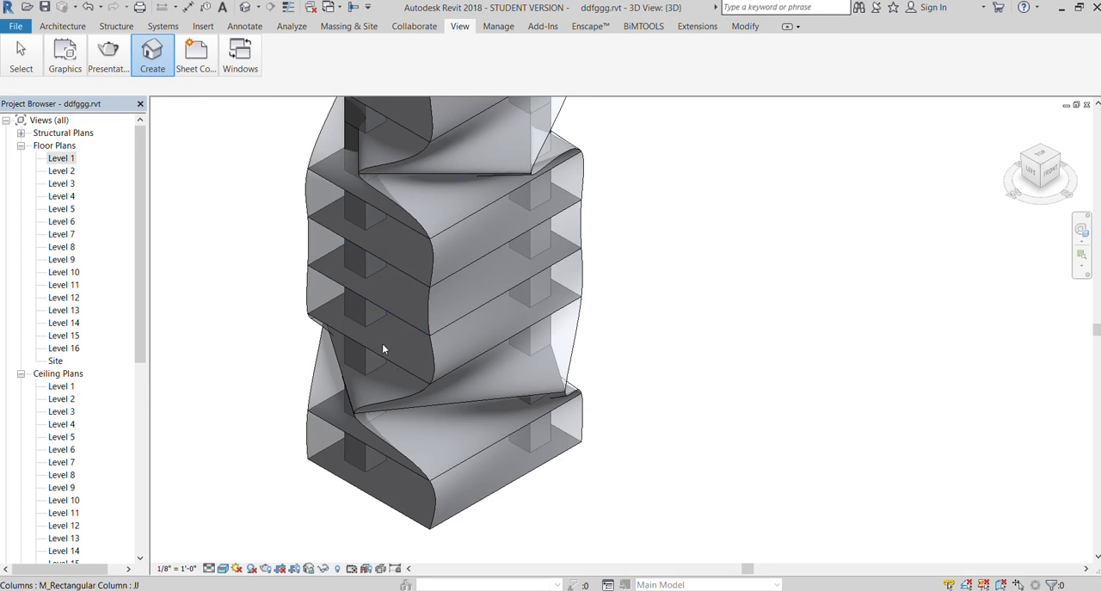
# Delete the two columns that project above the roof of the twisted tower
pyautogui.scroll(-2, 384, 346)
pyautogui.scroll(-1, 453, 411)
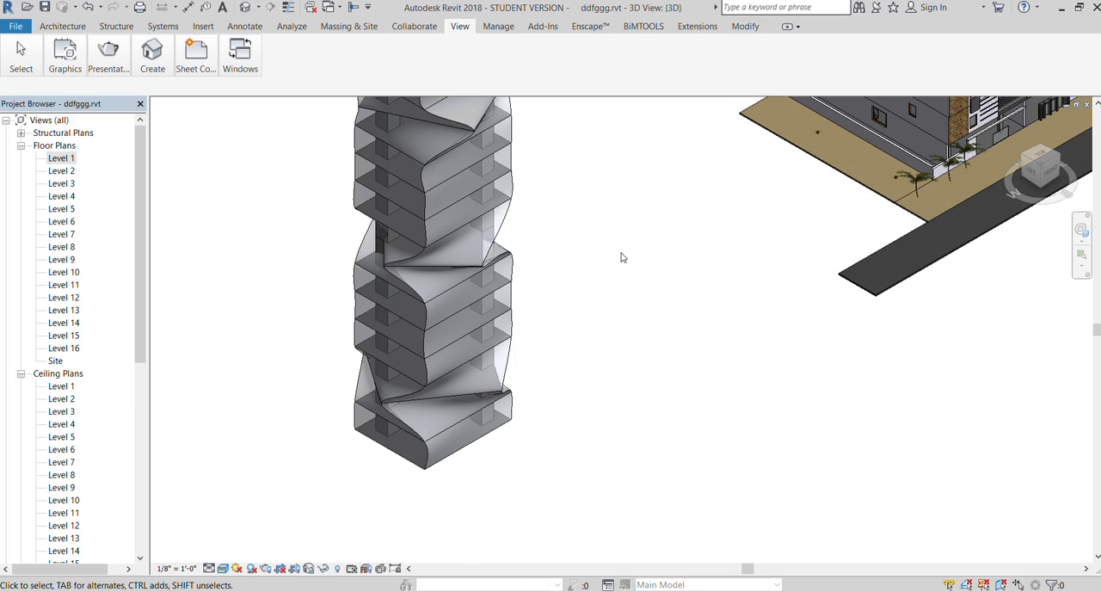
pyautogui.moveTo(621, 256); pyautogui.dragTo(551, 312, button='middle')
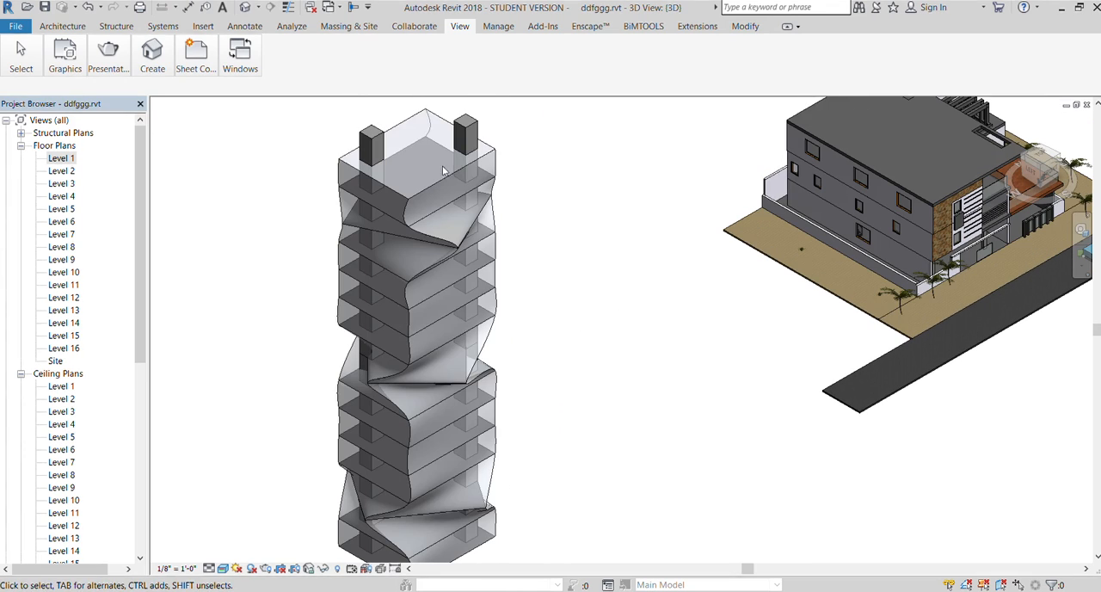
pyautogui.click(465, 123)
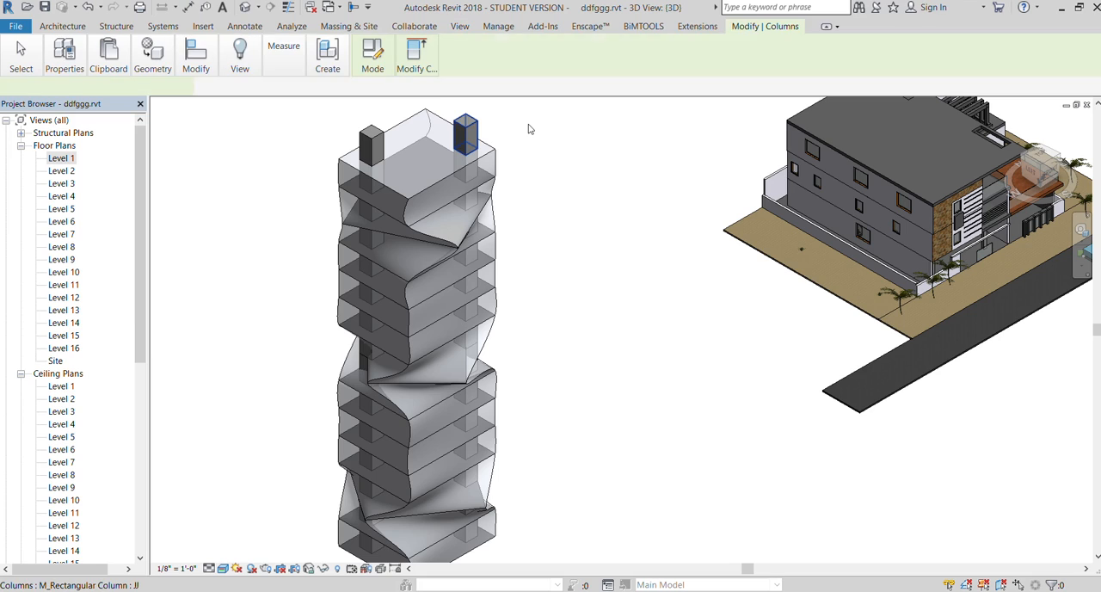
pyautogui.click(529, 129)
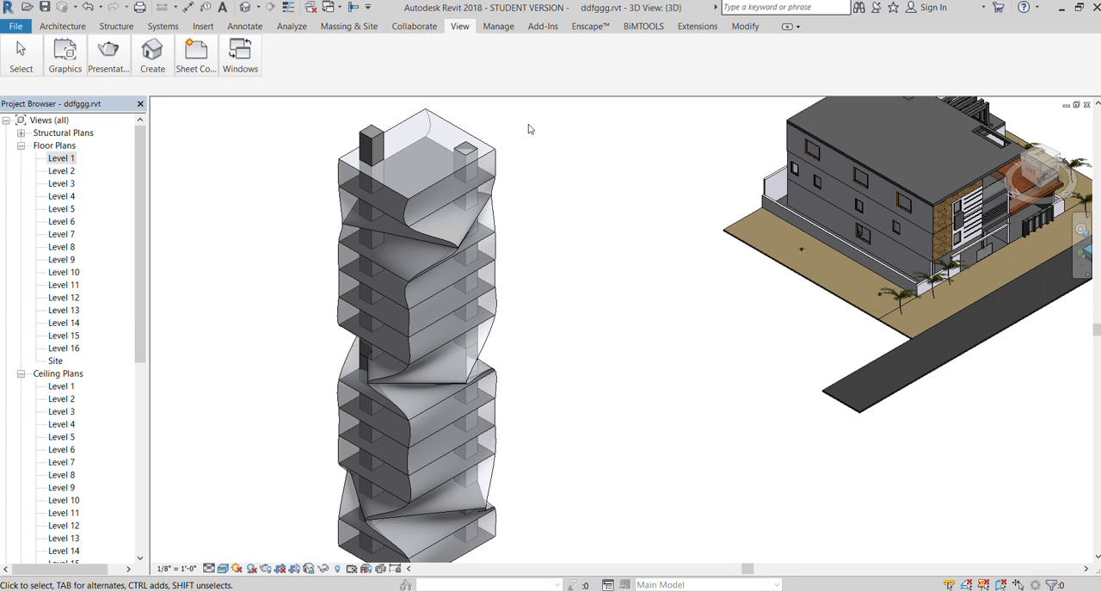
pyautogui.click(364, 139)
pyautogui.press('Escape')
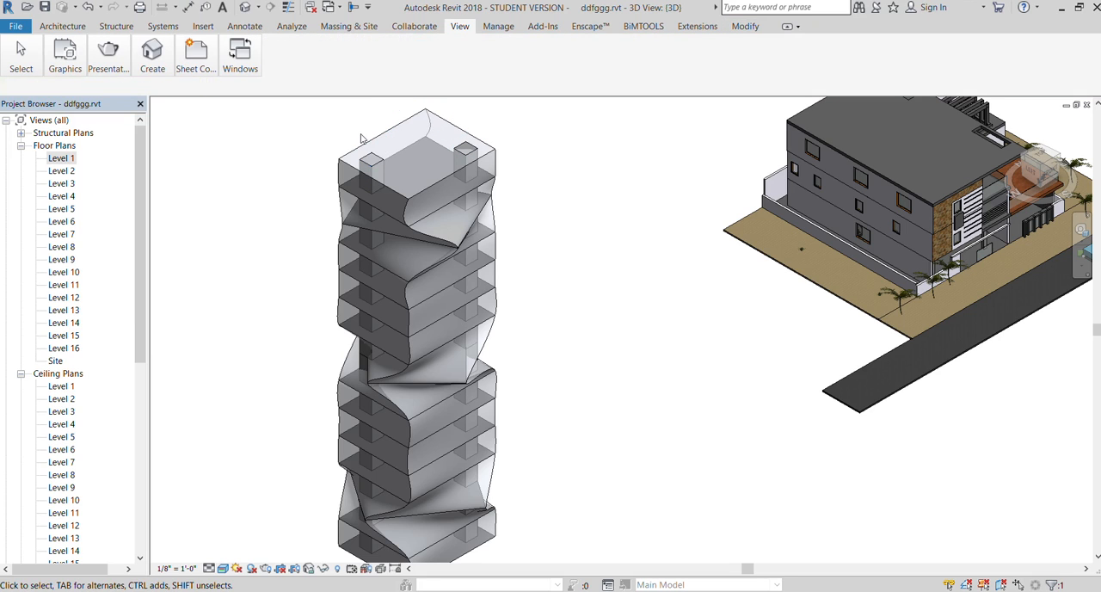
# Examine the stacked columns and mass floors along the twisted tower from several angles in the 3D view
pyautogui.scroll(-2, 562, 255)
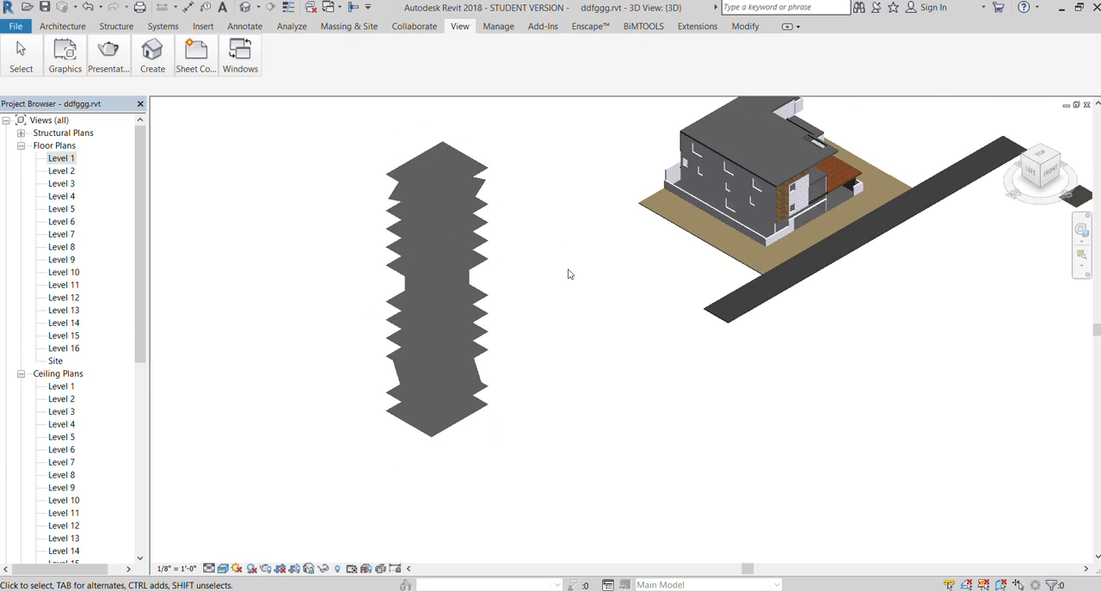
pyautogui.scroll(2, 432, 189)
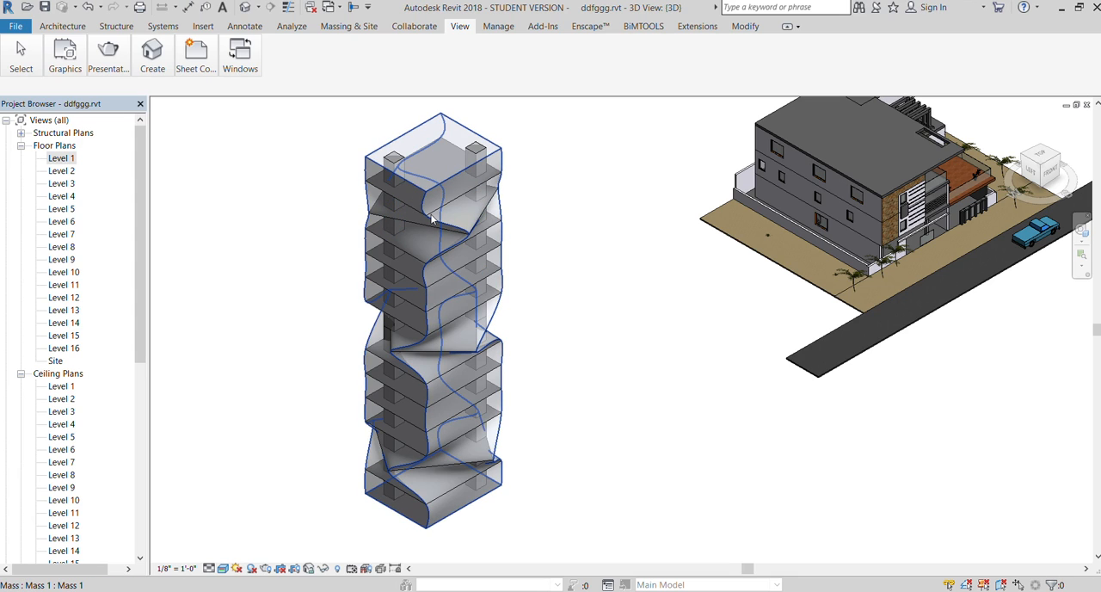
pyautogui.scroll(2, 370, 494)
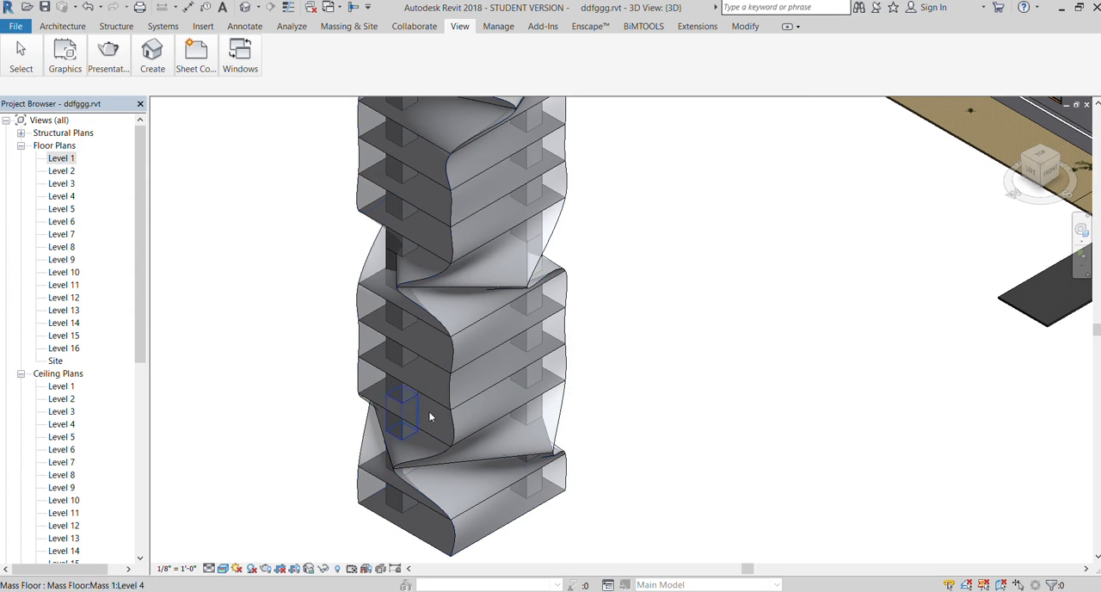
pyautogui.scroll(-4, 435, 354)
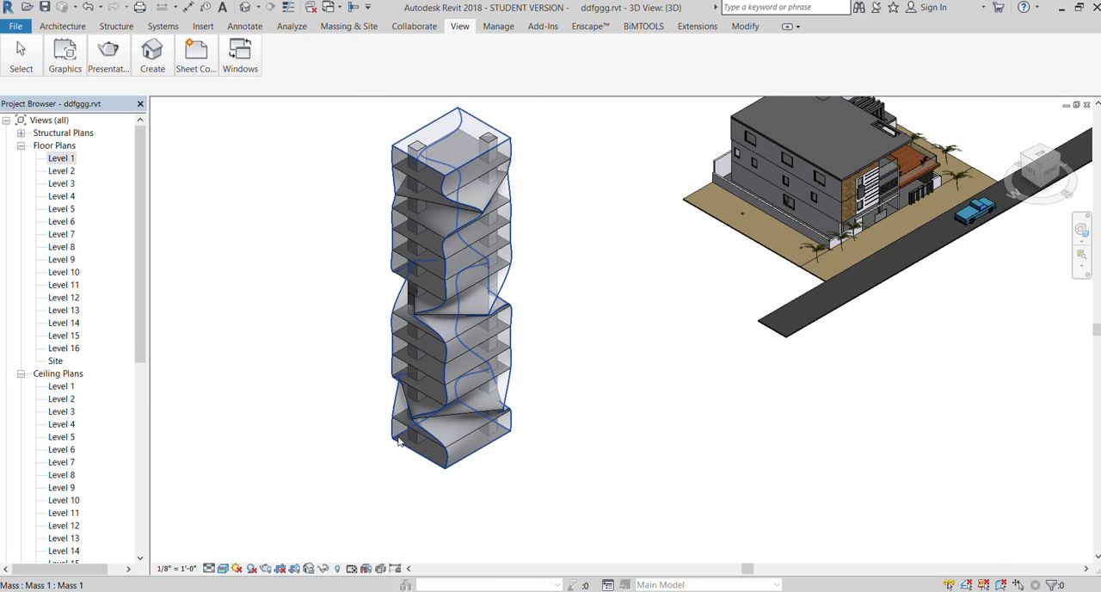
pyautogui.scroll(2, 398, 440)
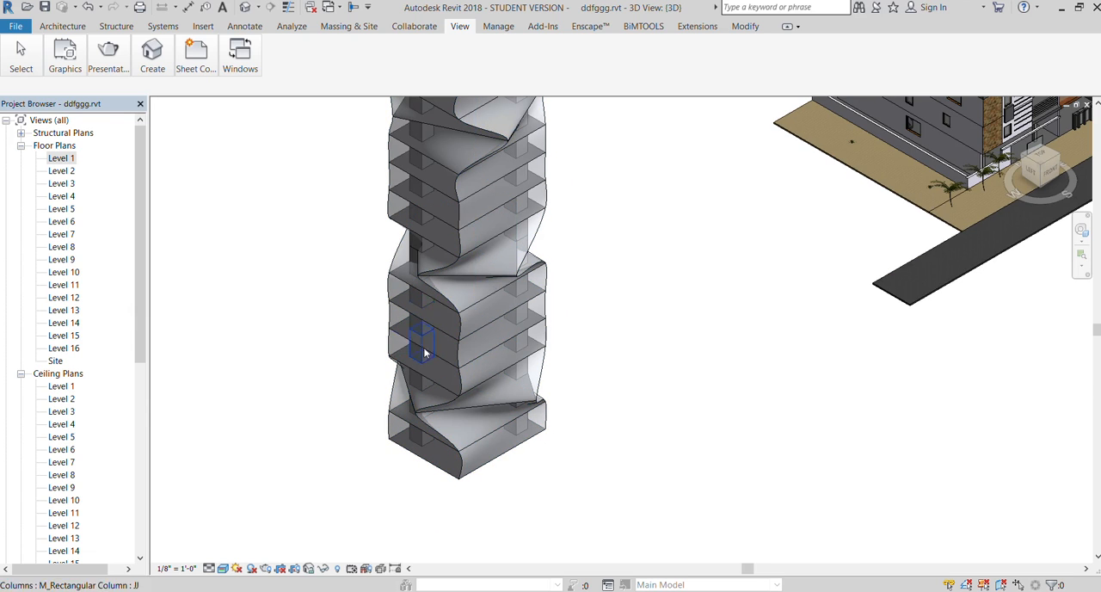
pyautogui.scroll(-2, 425, 284)
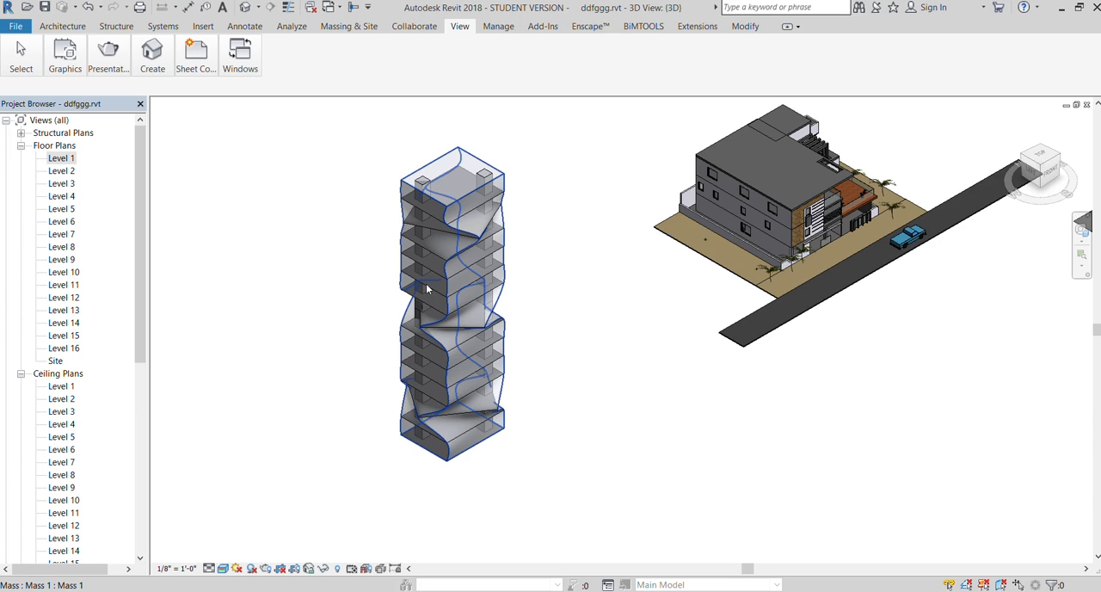
pyautogui.click(1042, 177)
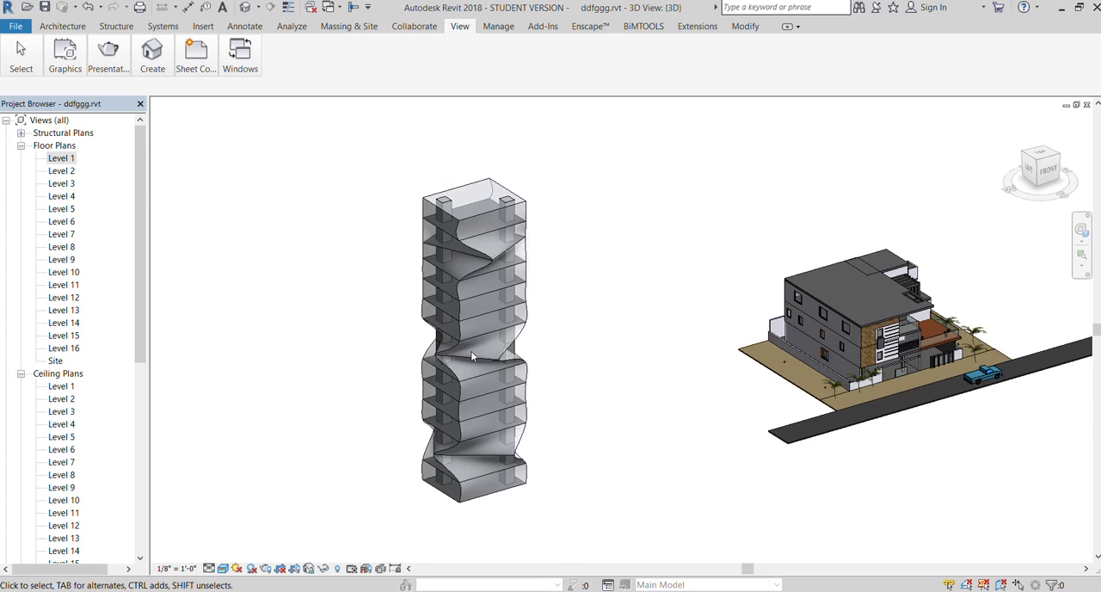
pyautogui.scroll(3, 471, 350)
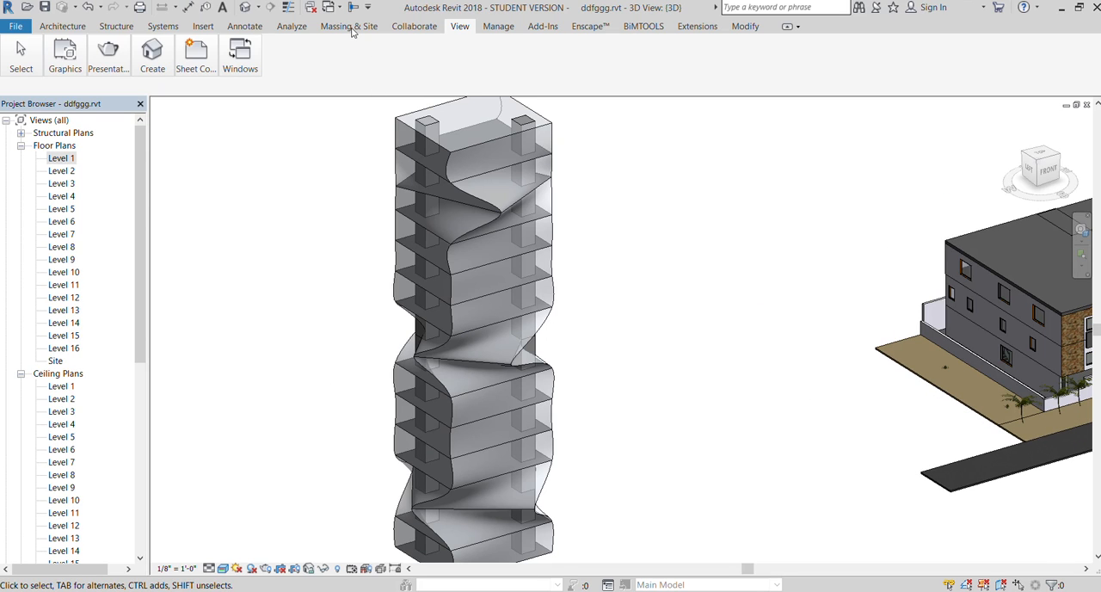
# Create a curtain system by face on the front twisted face of the mass
pyautogui.click(349, 27)
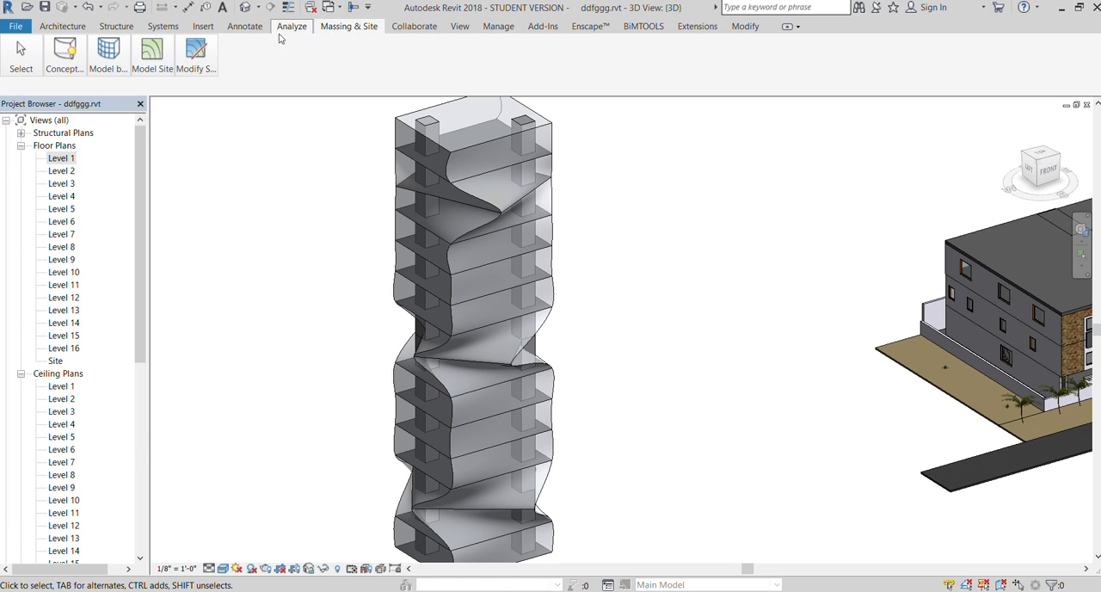
pyautogui.click(65, 53)
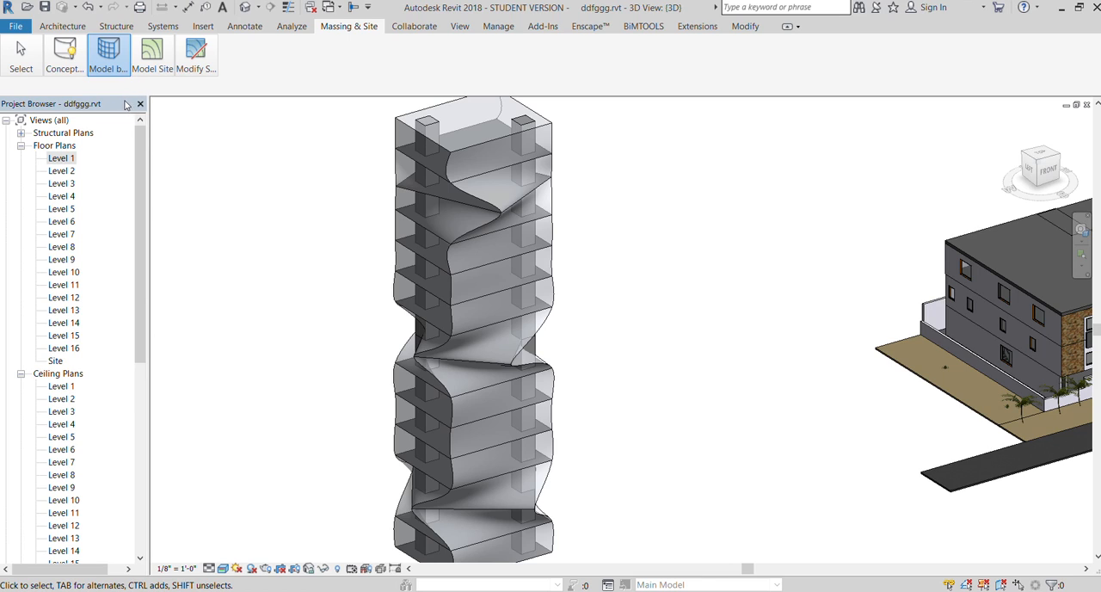
pyautogui.click(98, 95)
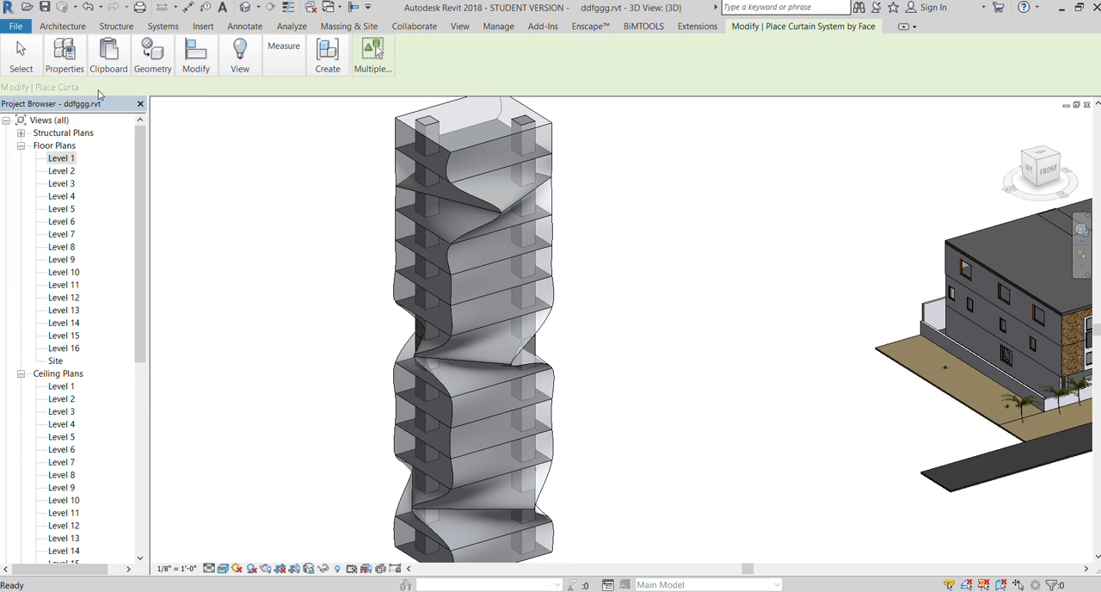
pyautogui.click(478, 235)
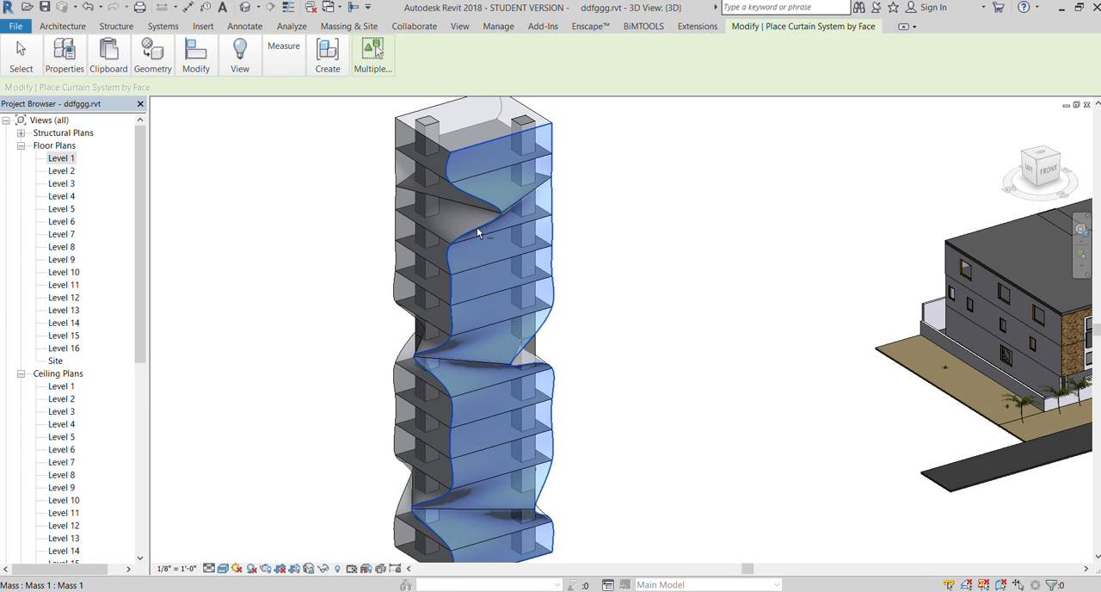
pyautogui.scroll(-2, 413, 218)
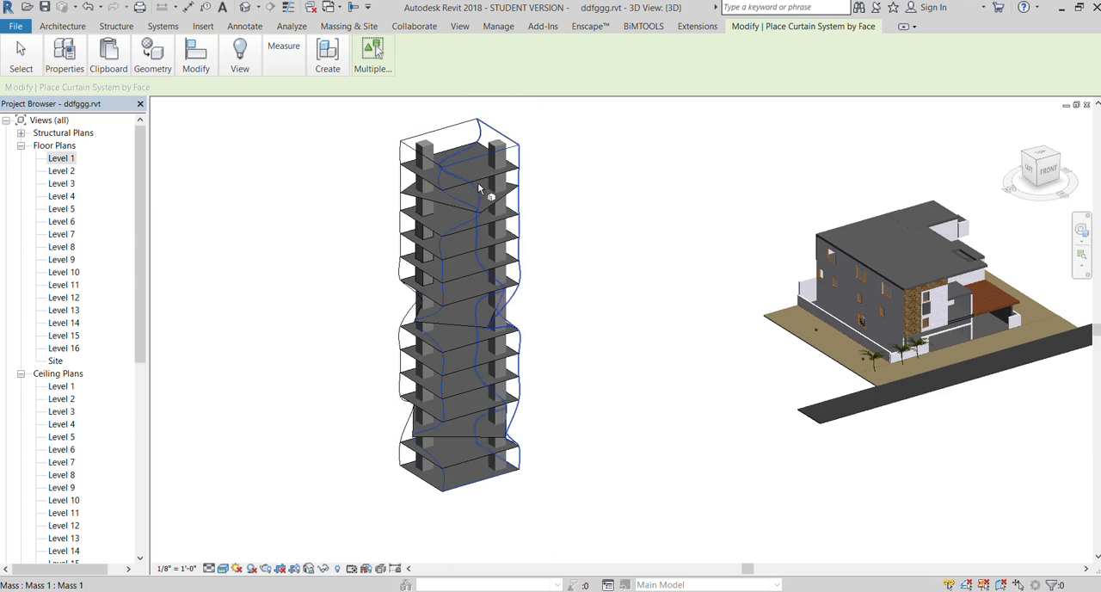
pyautogui.click(376, 68)
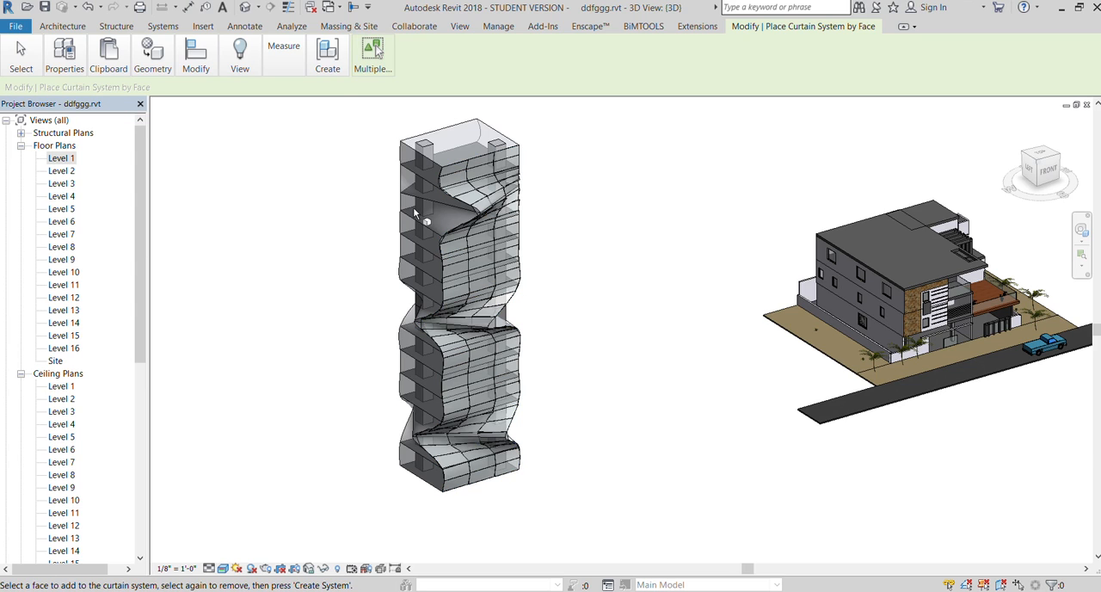
# Create a curtain system on the left twisted face of the mass
pyautogui.scroll(2, 454, 216)
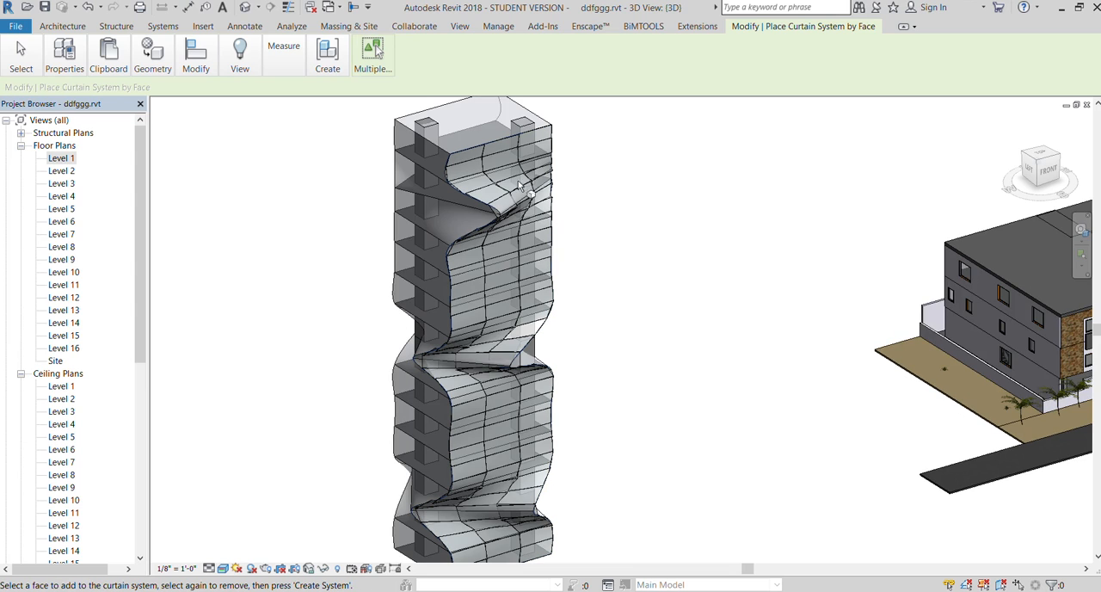
pyautogui.click(394, 186)
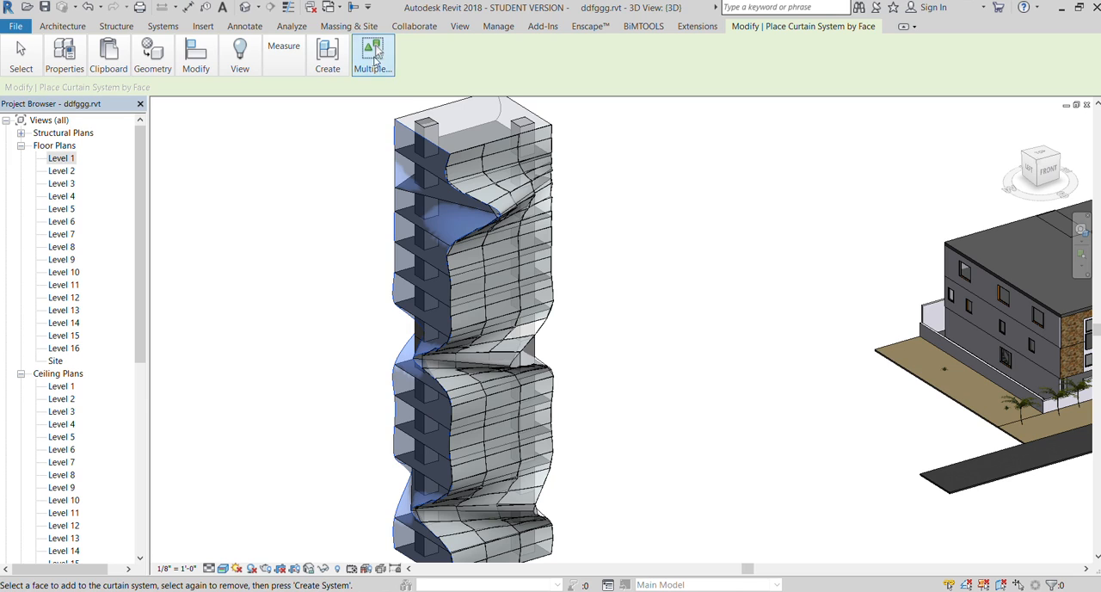
pyautogui.click(373, 58)
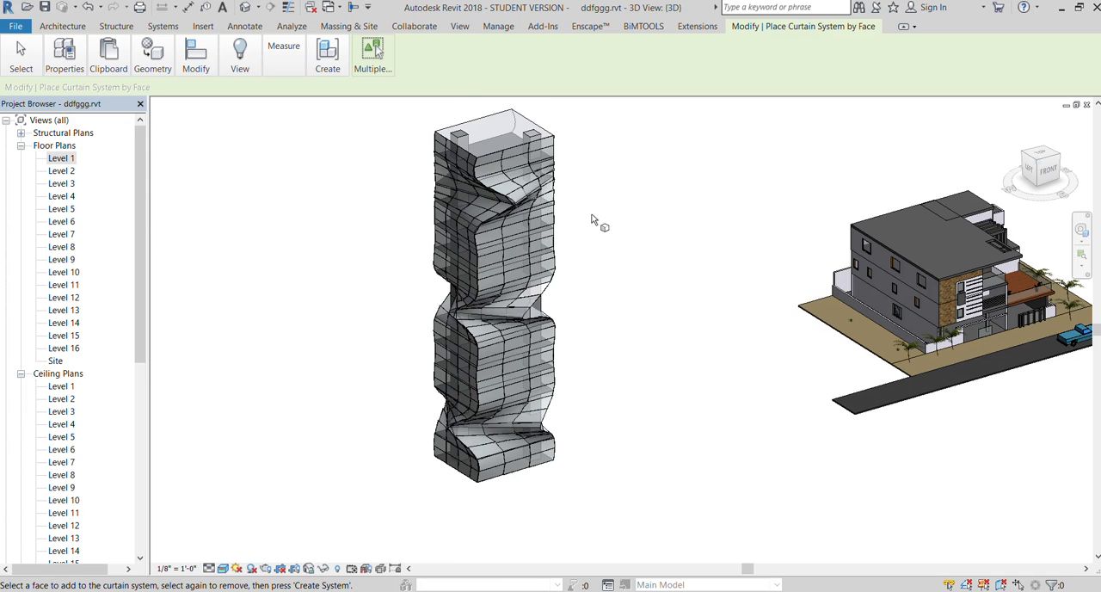
# Create a curtain system on the right twisted face of the mass
pyautogui.moveTo(1047, 162)
pyautogui.mouseDown()
pyautogui.moveTo(951, 186)
pyautogui.moveTo(899, 171)
pyautogui.mouseUp()
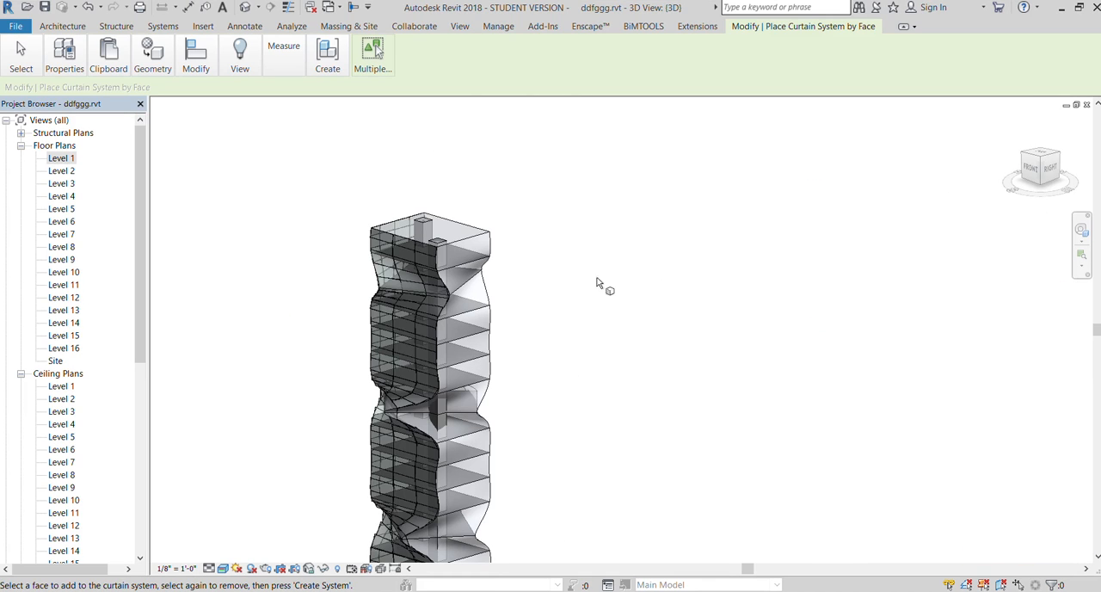
pyautogui.click(482, 285)
pyautogui.click(472, 241)
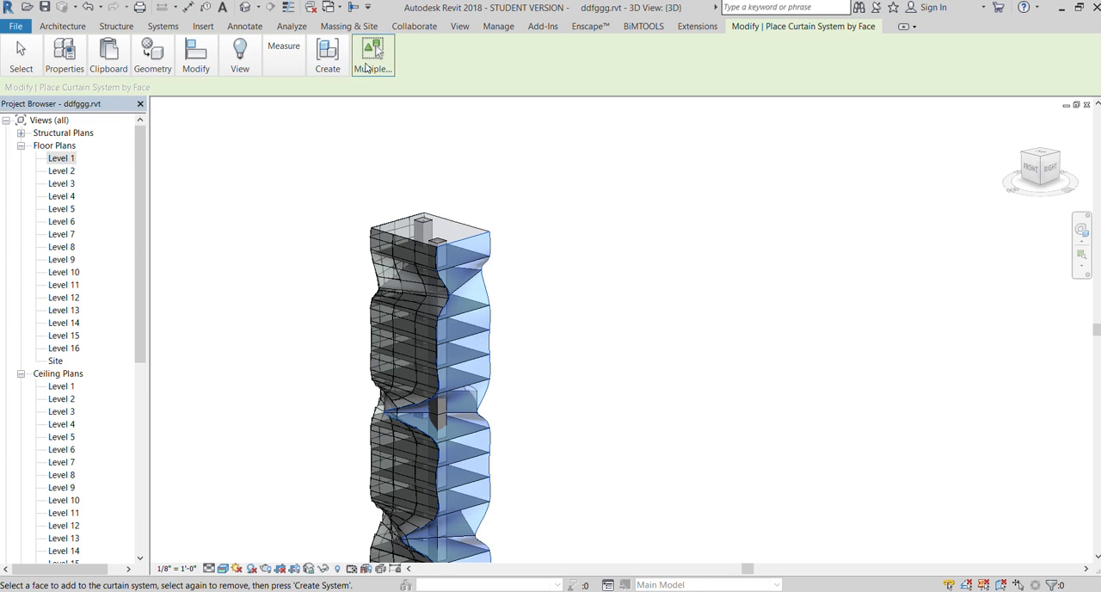
pyautogui.click(373, 56)
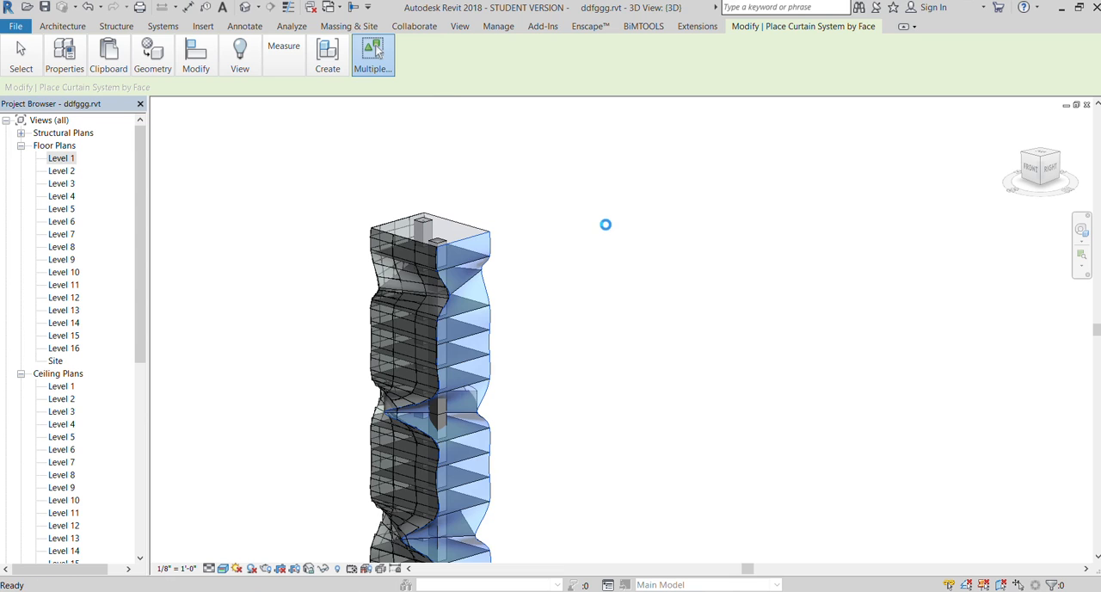
# Place mullions along the grid lines of the curtain system on the tower's front face
pyautogui.scroll(-5, 596, 208)
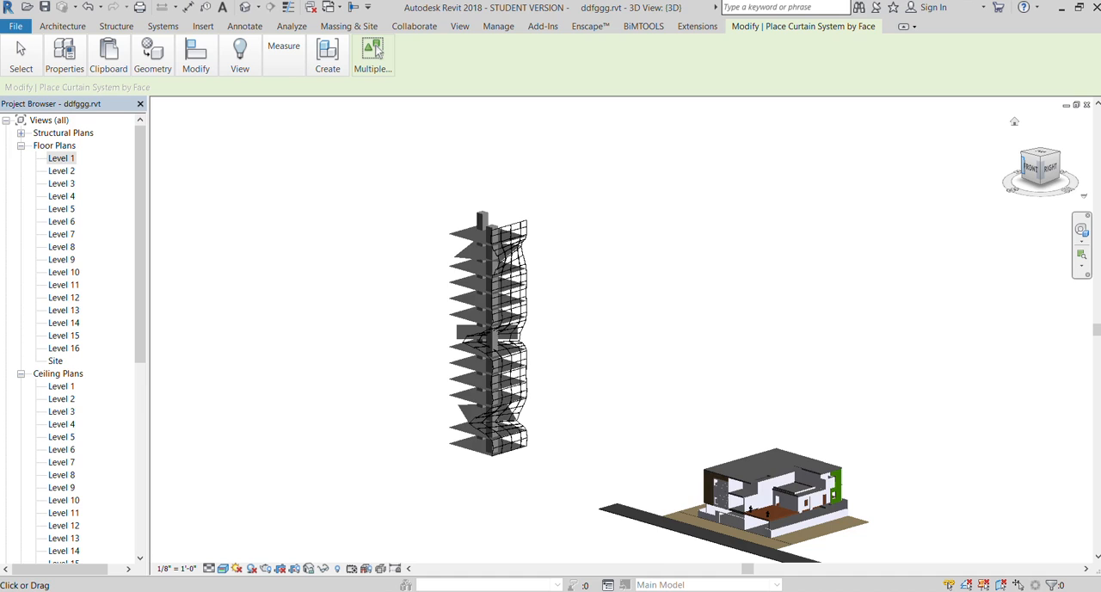
pyautogui.moveTo(1031, 168); pyautogui.dragTo(1081, 197)
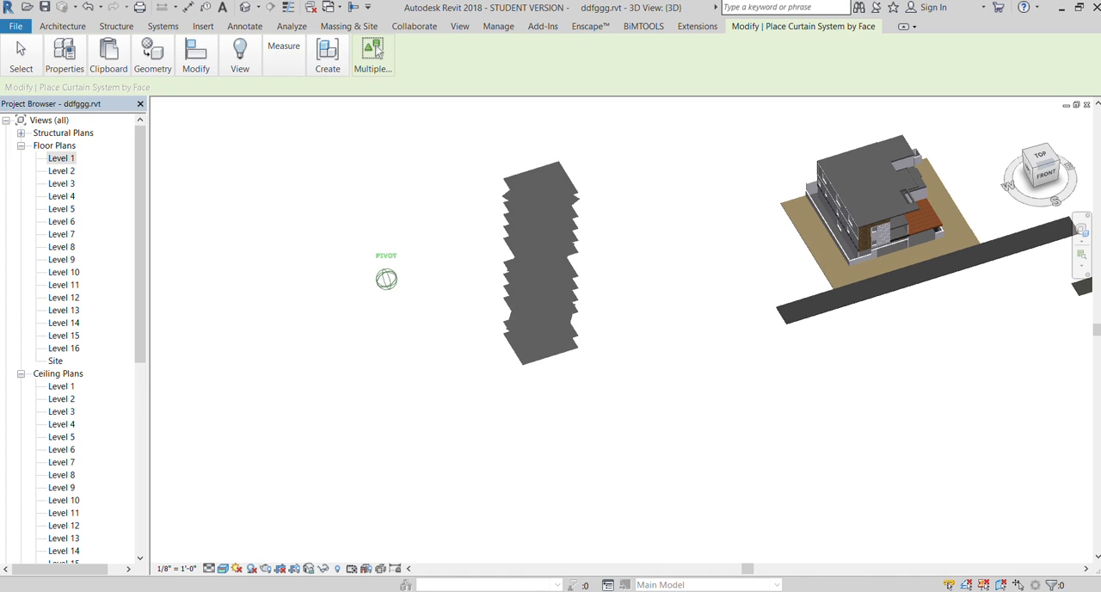
pyautogui.scroll(3, 592, 245)
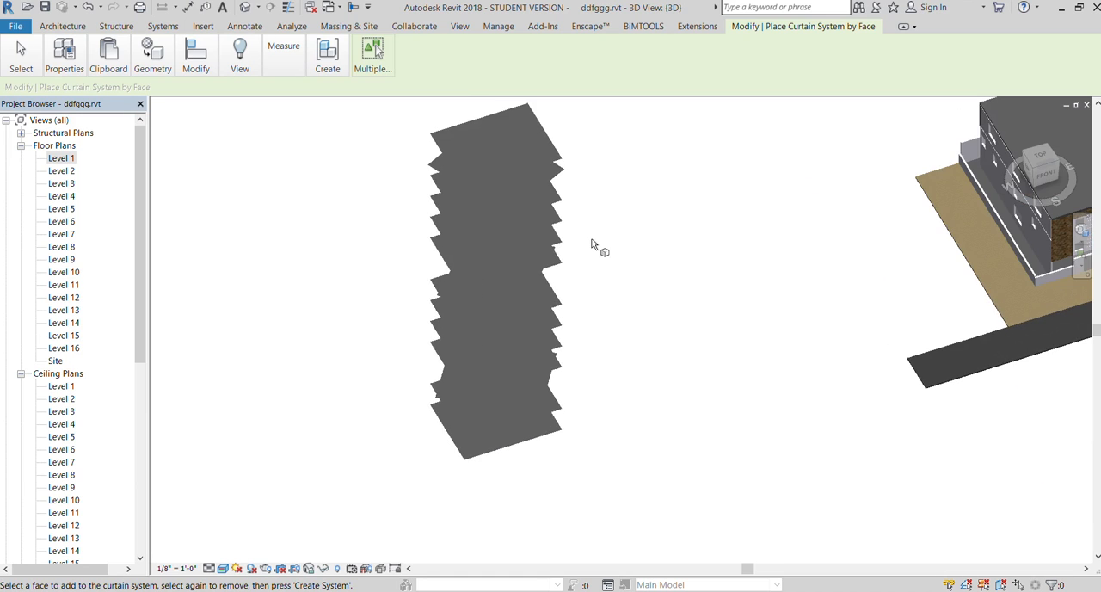
pyautogui.scroll(2, 593, 246)
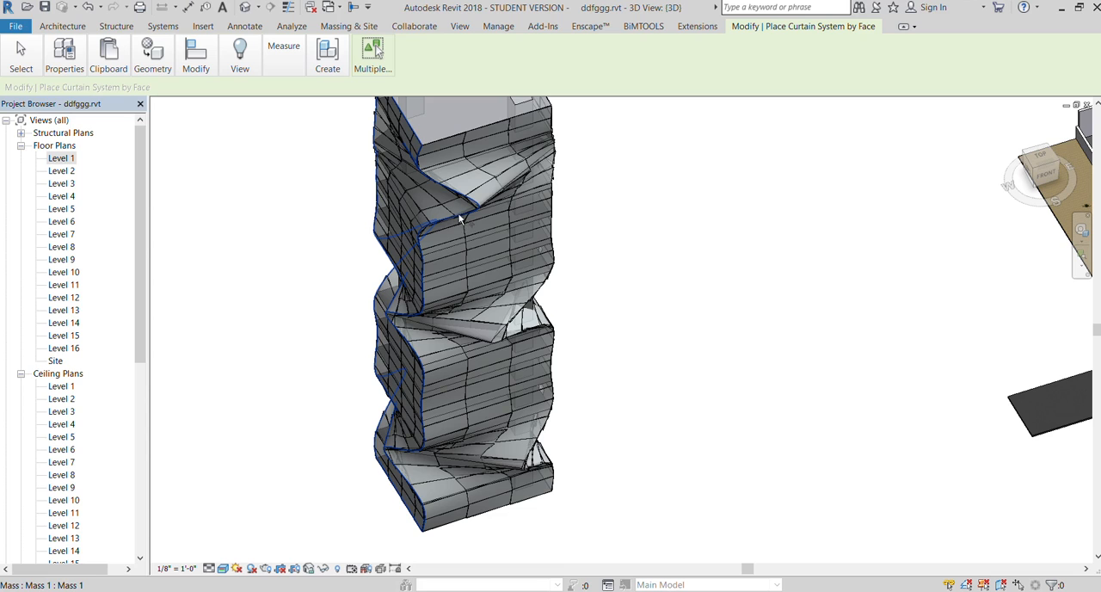
pyautogui.click(423, 148)
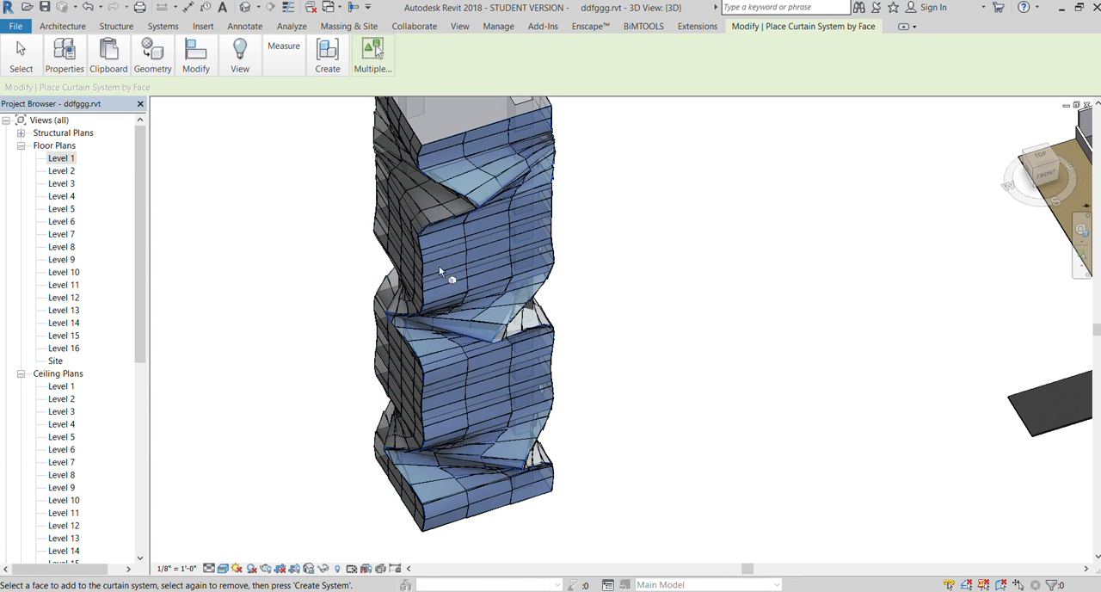
pyautogui.click(63, 26)
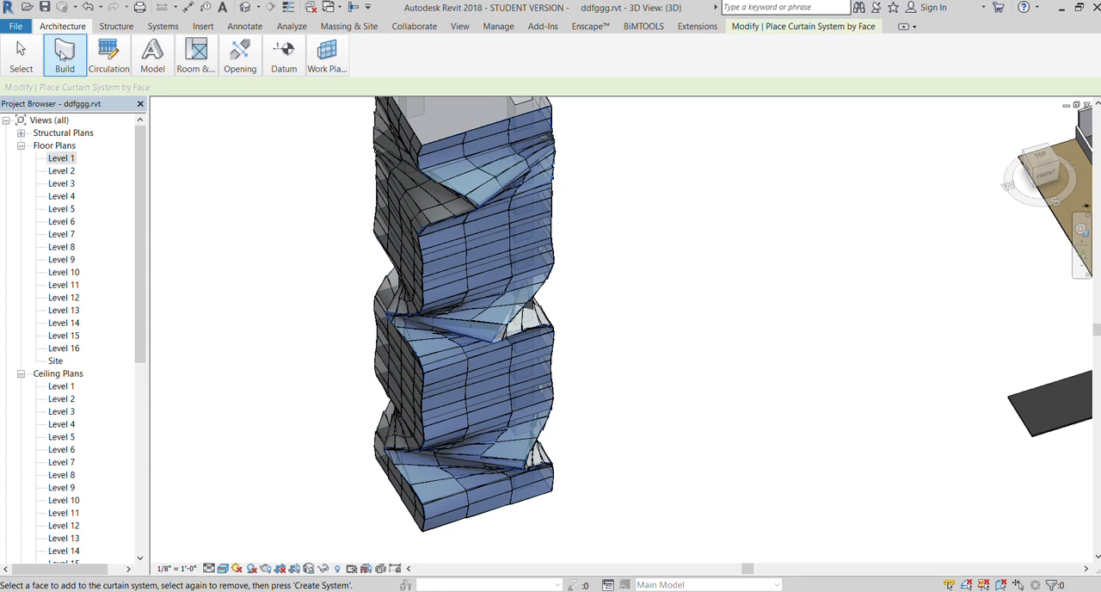
pyautogui.click(261, 127)
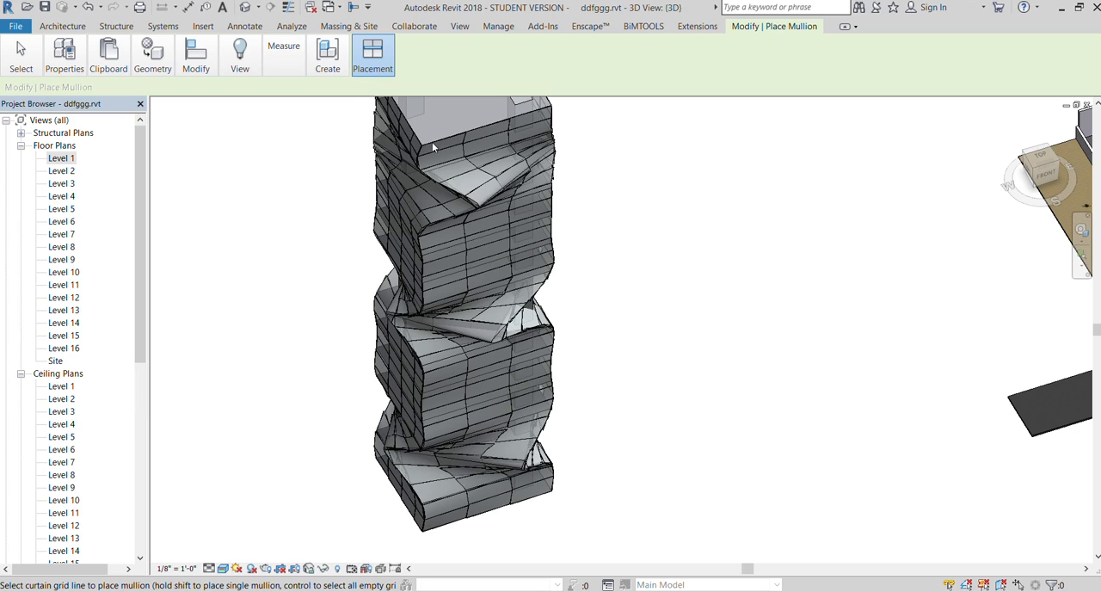
pyautogui.click(505, 236)
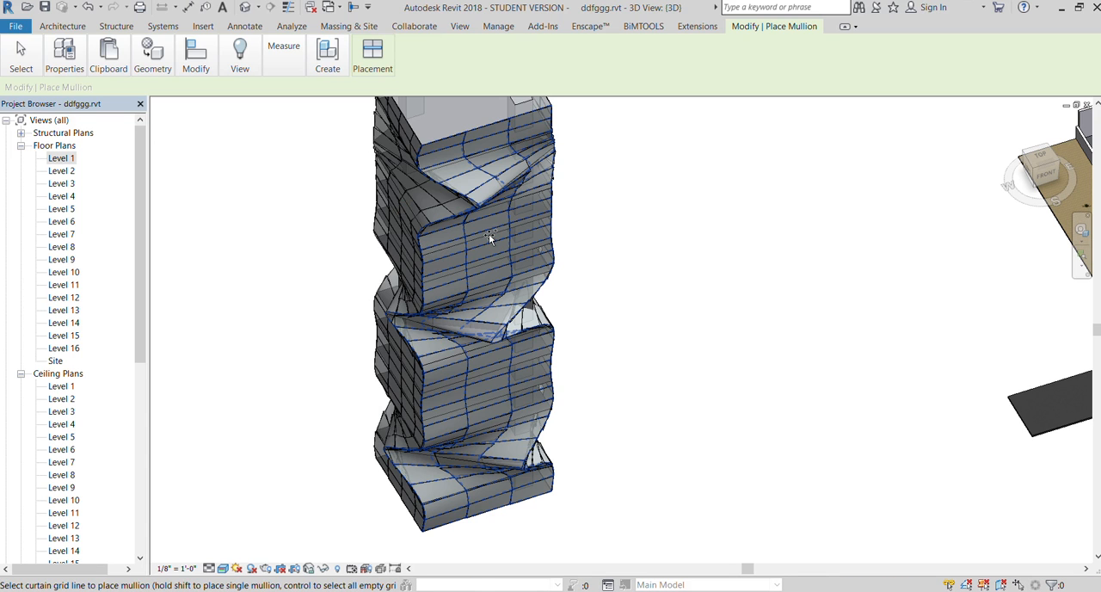
pyautogui.scroll(2, 488, 233)
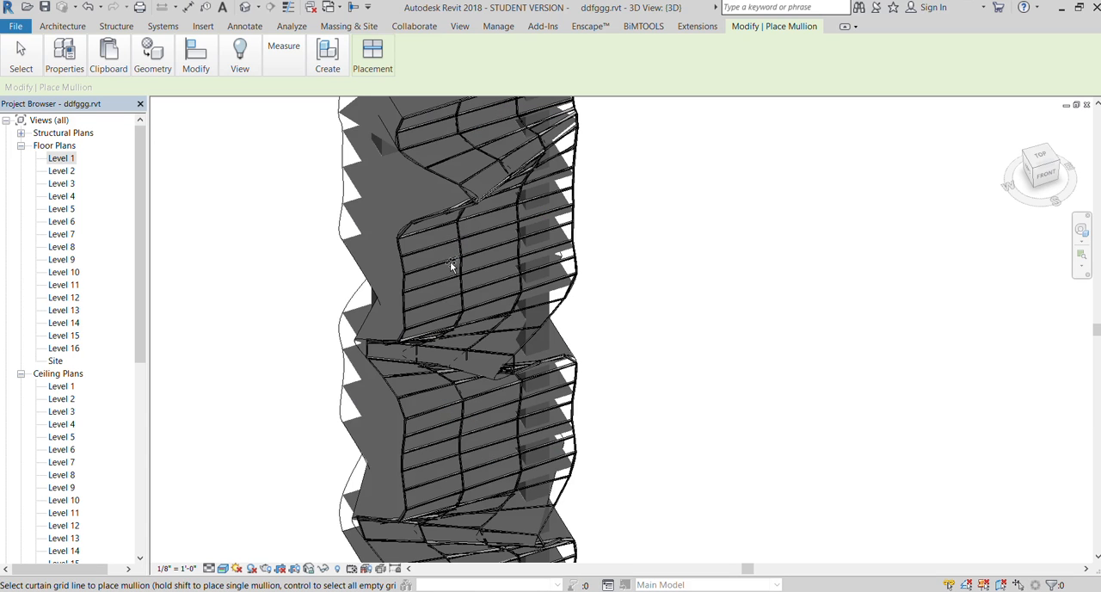
pyautogui.scroll(5, 450, 261)
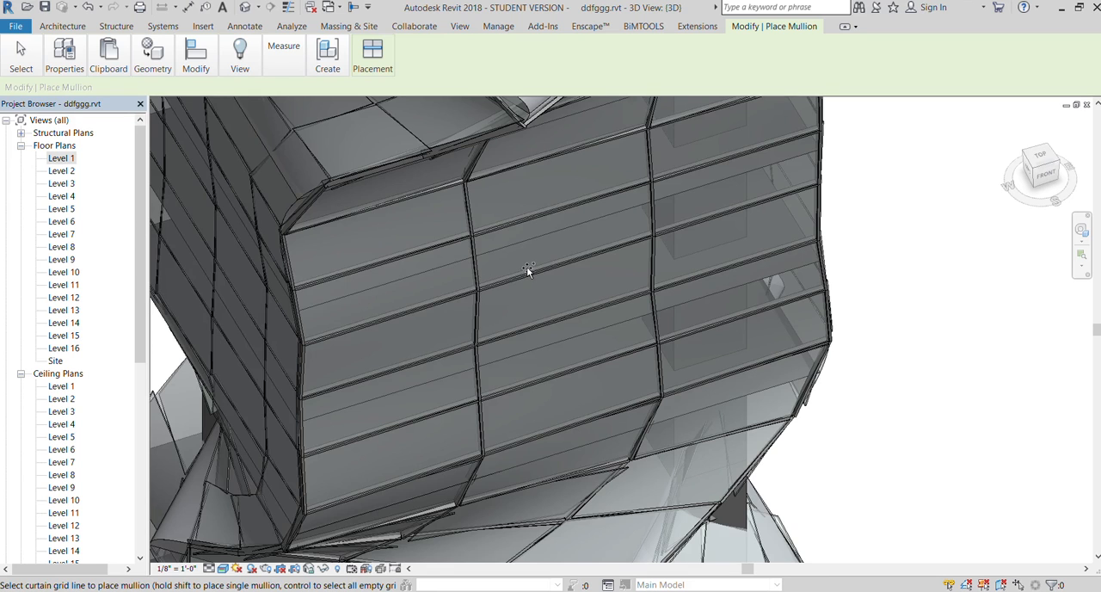
# Place mullions along the grid lines of the curtain system on the tower's left face
pyautogui.scroll(-5, 528, 269)
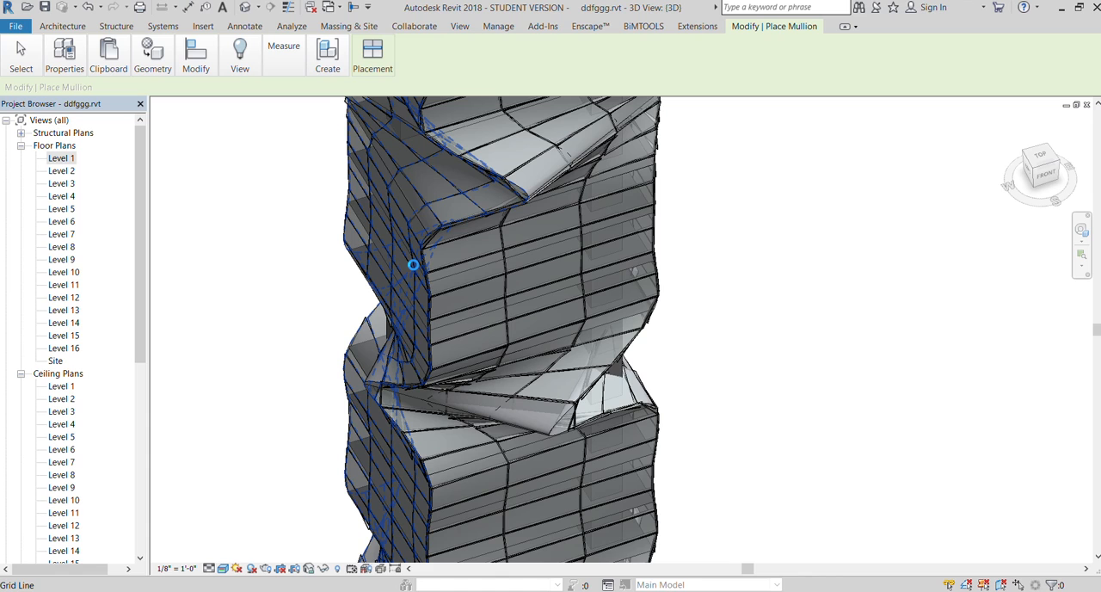
pyautogui.click(412, 265)
pyautogui.scroll(-3, 407, 265)
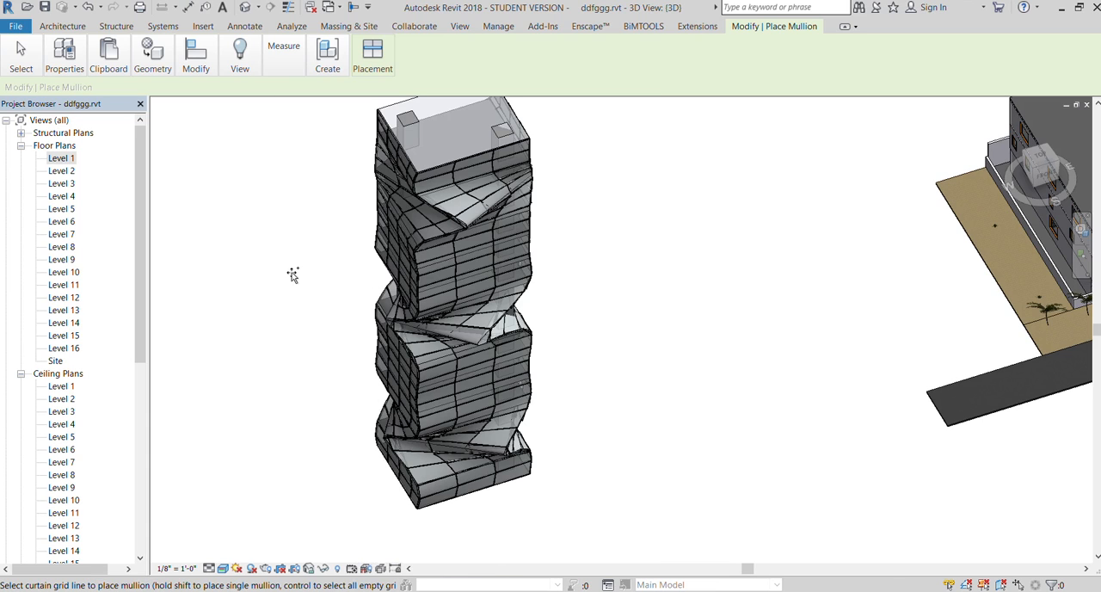
pyautogui.scroll(5, 400, 460)
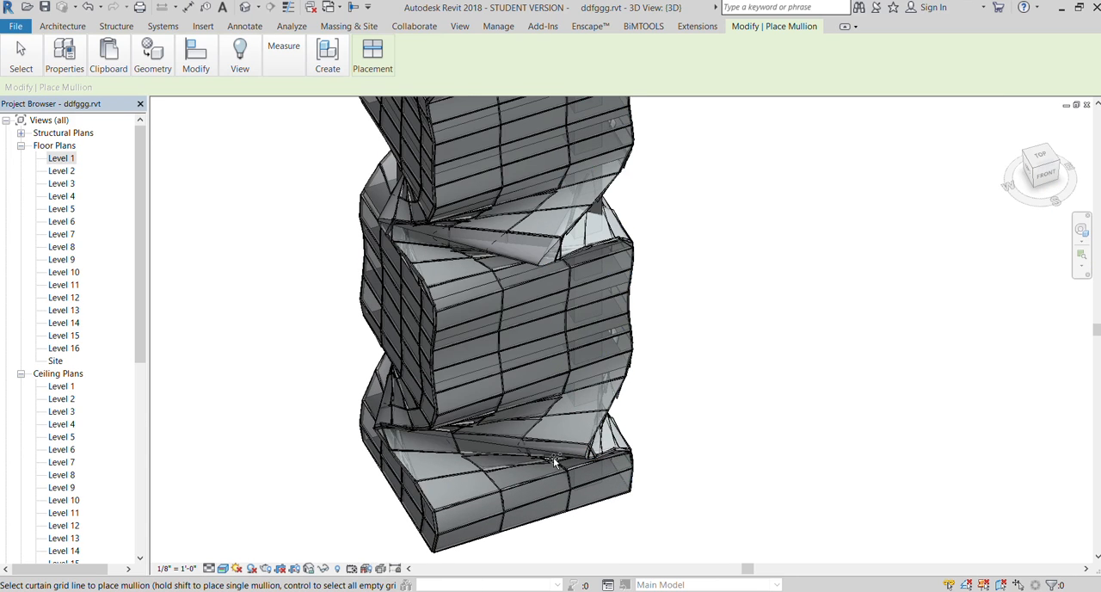
pyautogui.scroll(-3, 409, 430)
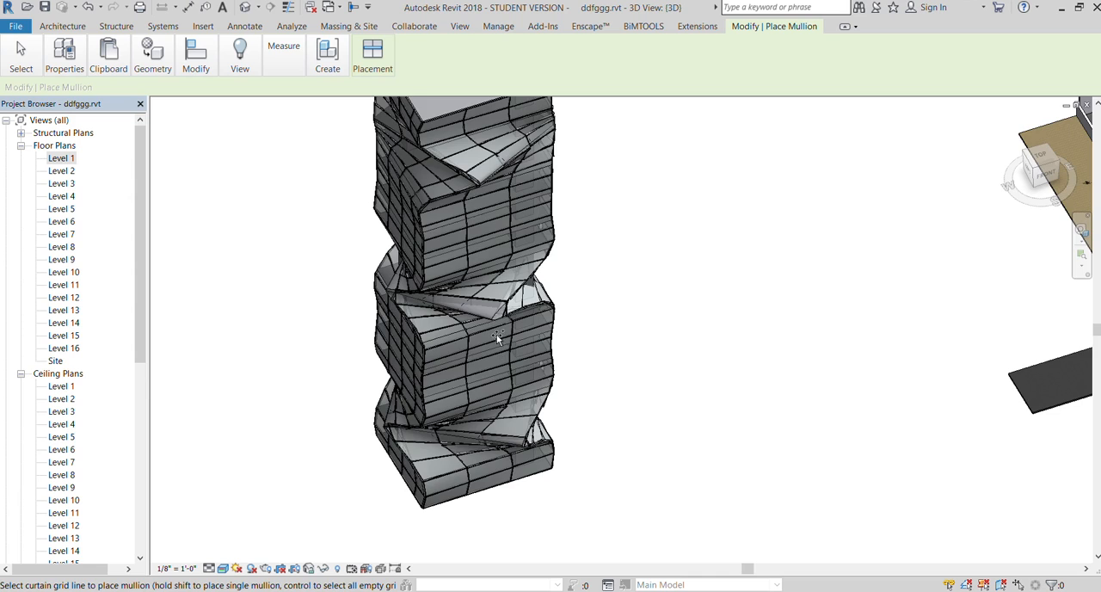
pyautogui.scroll(-2, 482, 328)
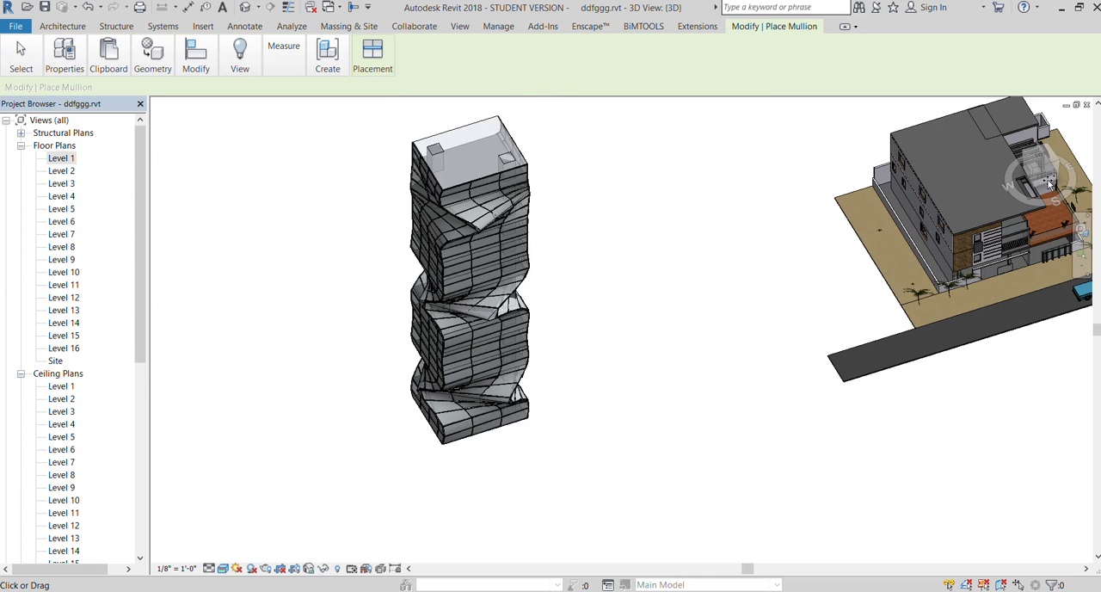
pyautogui.scroll(1, 428, 255)
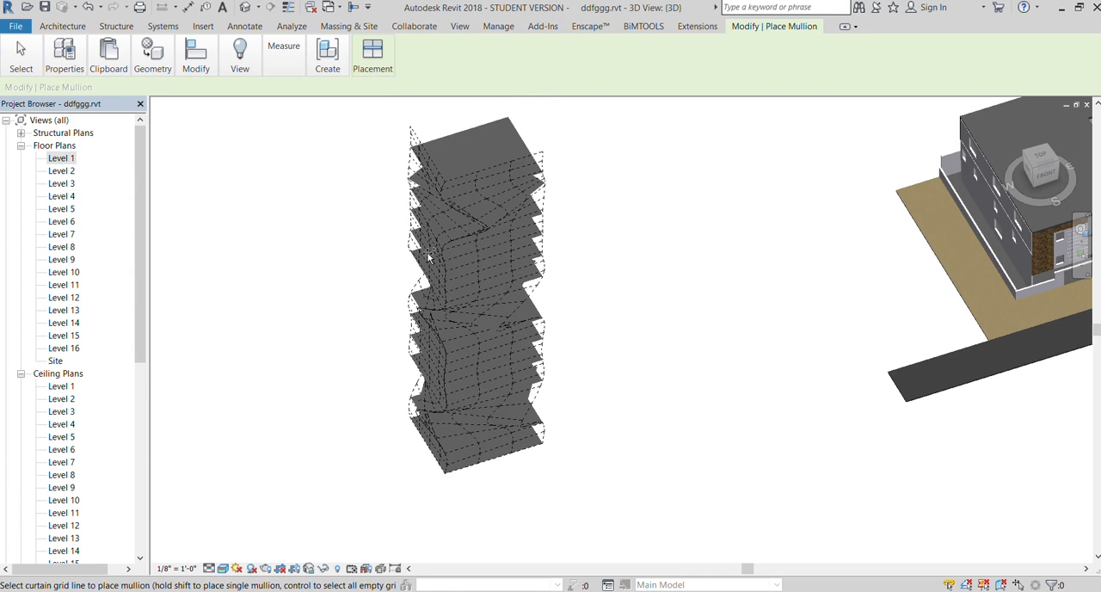
pyautogui.scroll(1, 429, 254)
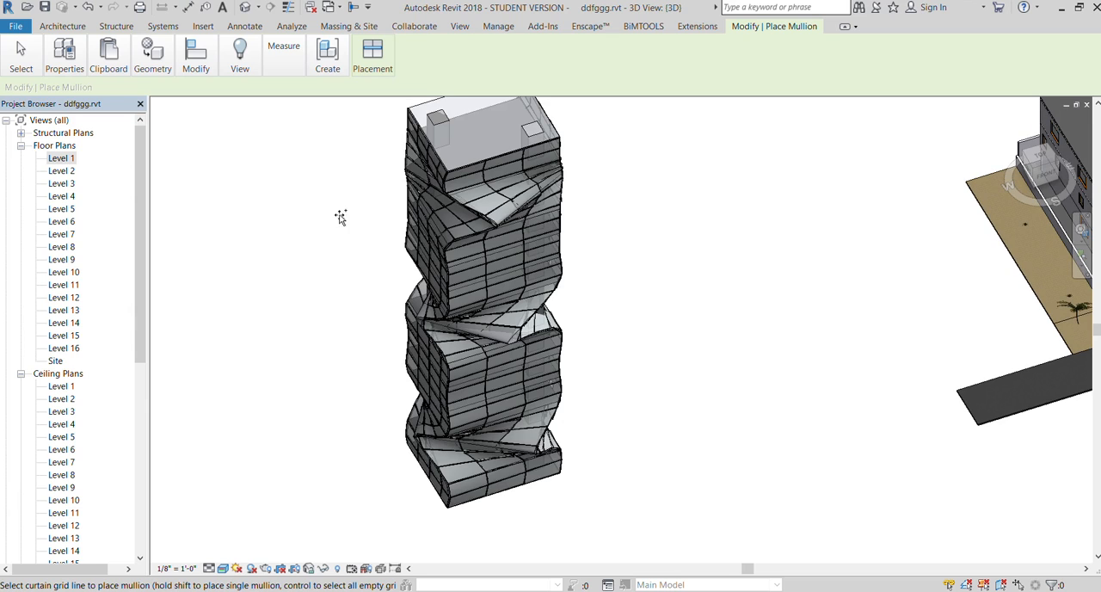
# On the Level 1 floor plan, draw 10' 0" high walls just inside the tower outline, along its west side and about 33' along its south side
pyautogui.doubleClick(57, 160)
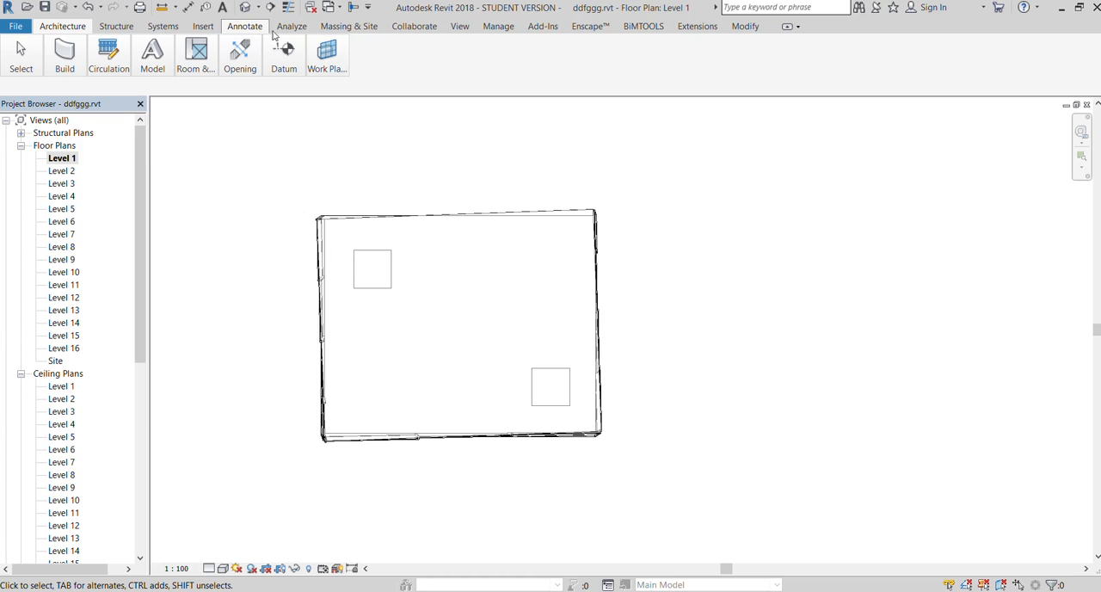
pyautogui.click(360, 27)
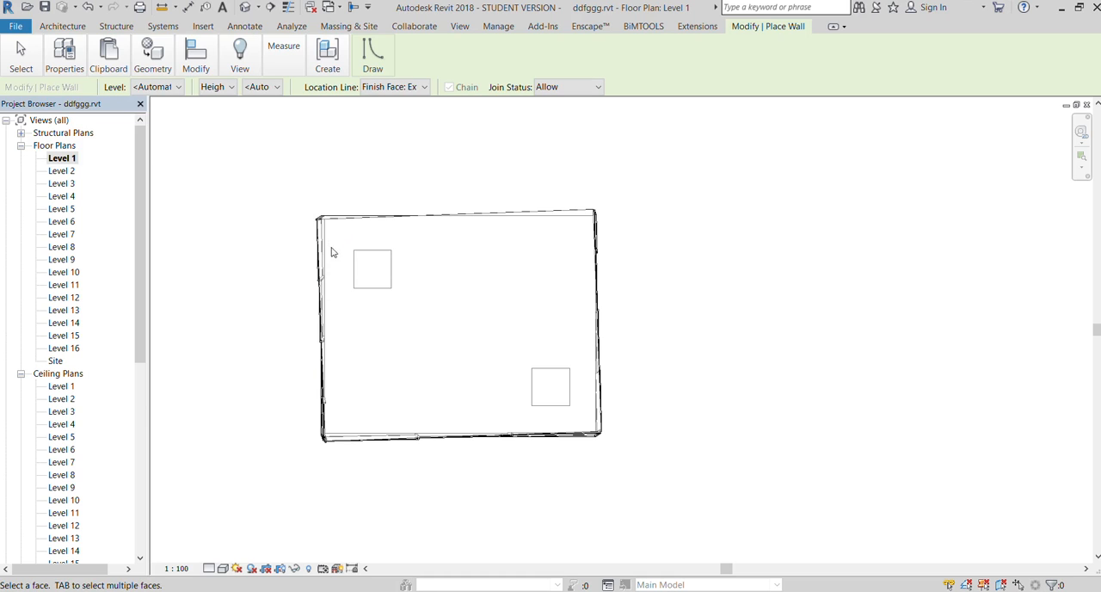
pyautogui.click(63, 77)
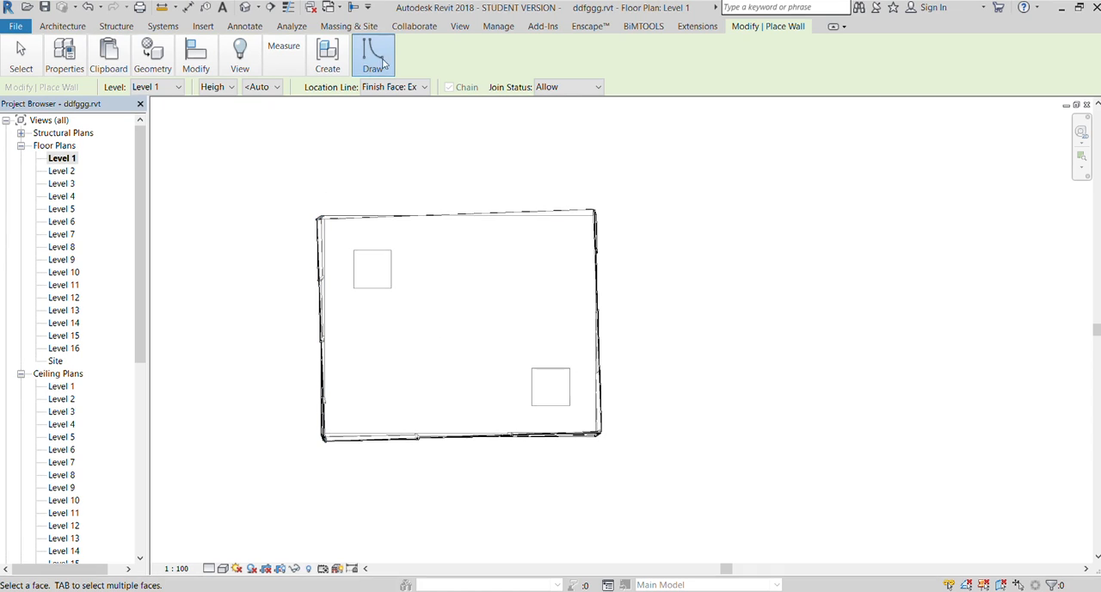
pyautogui.click(359, 88)
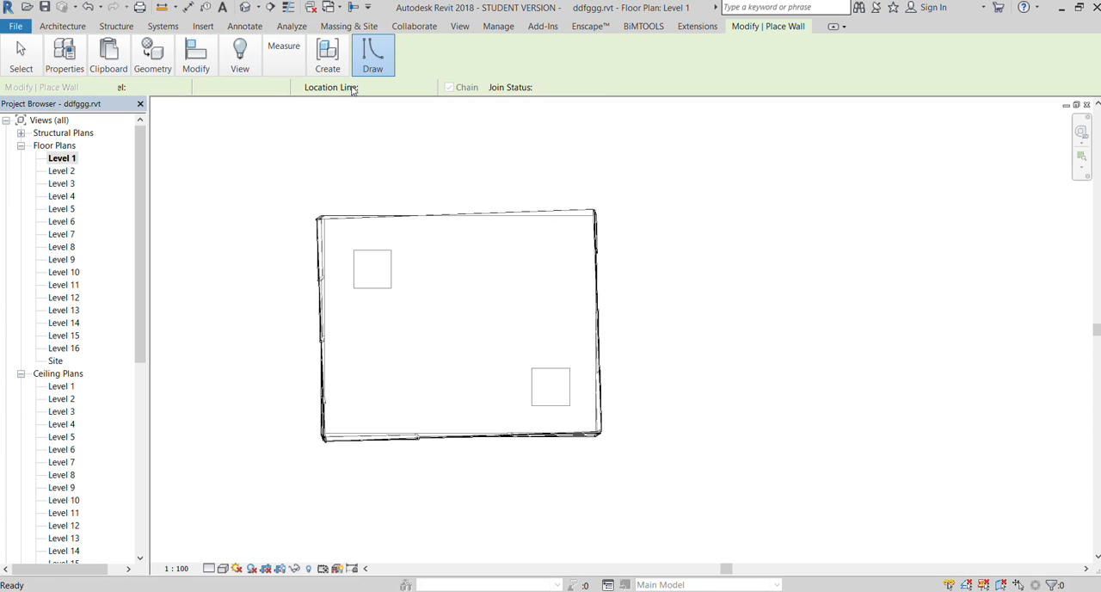
pyautogui.click(335, 228)
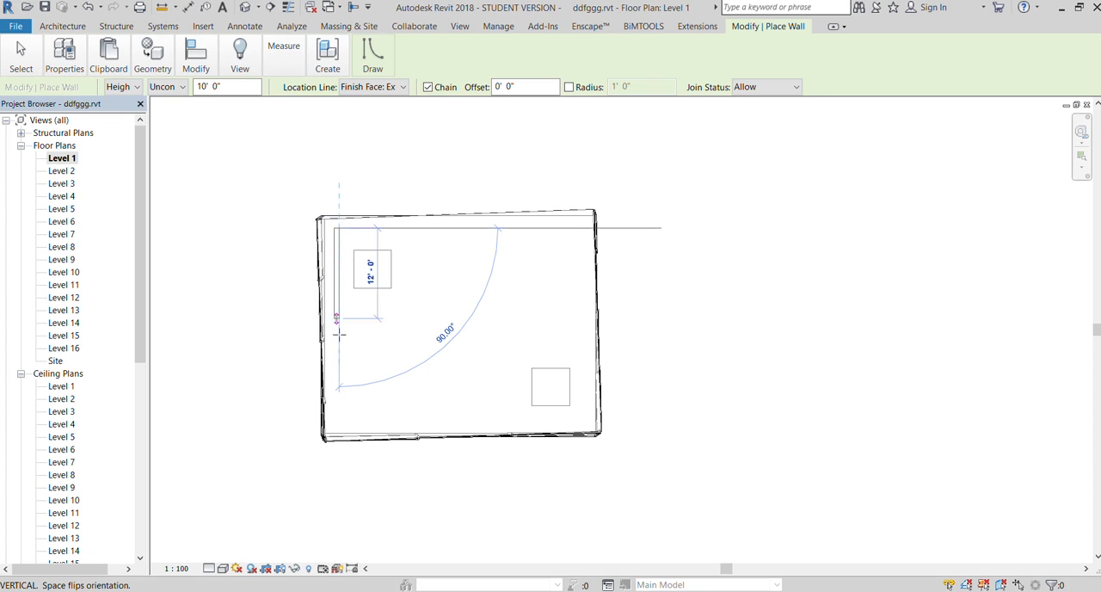
pyautogui.click(336, 418)
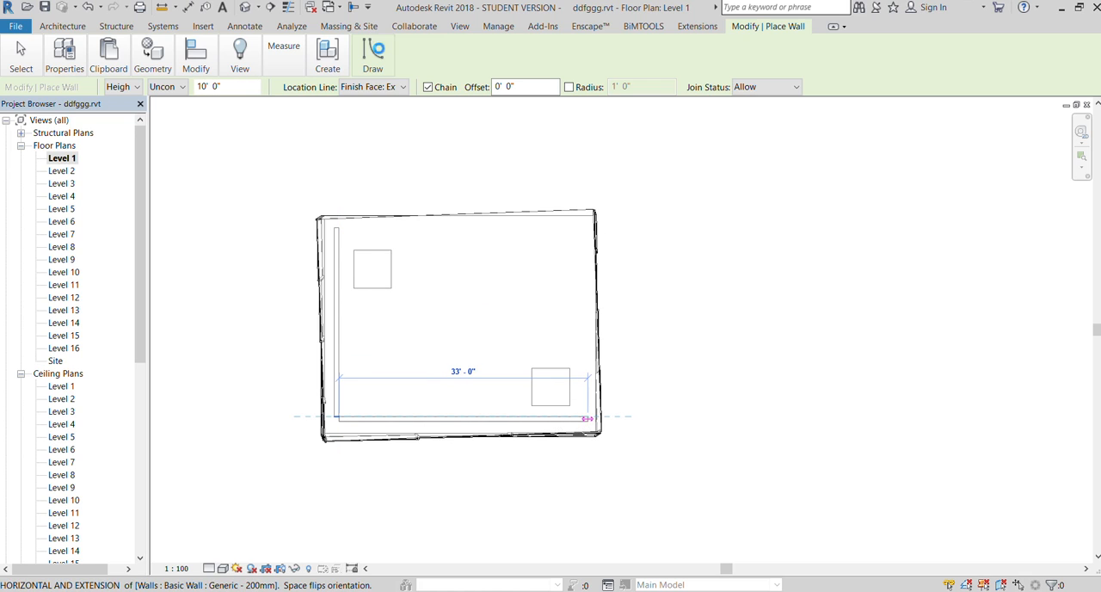
# Render the twisted tower from the front in the 3D view
pyautogui.click(461, 26)
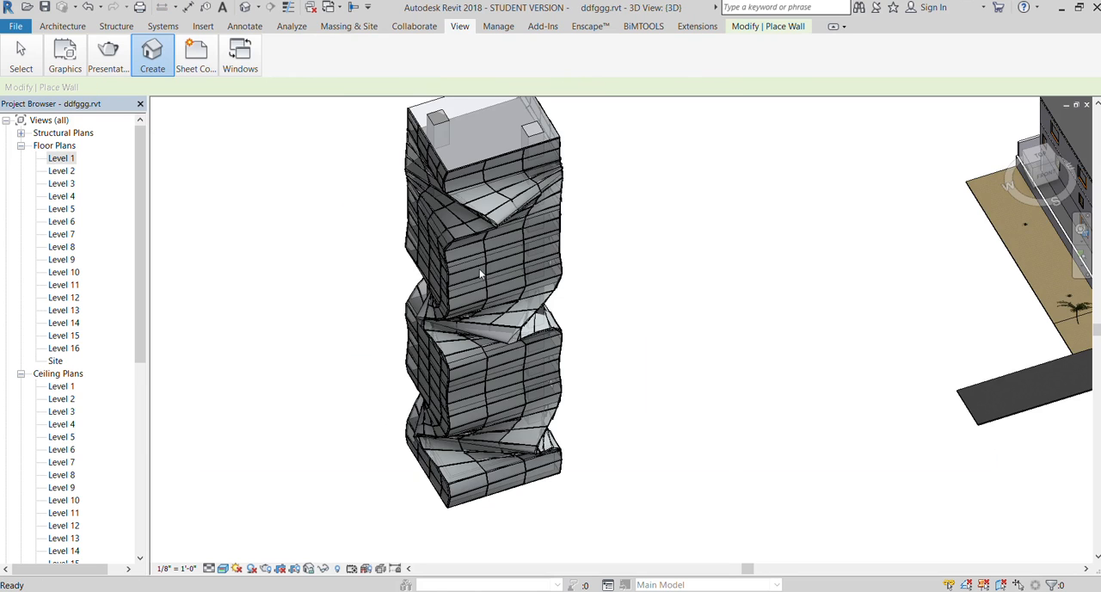
pyautogui.scroll(6, 460, 520)
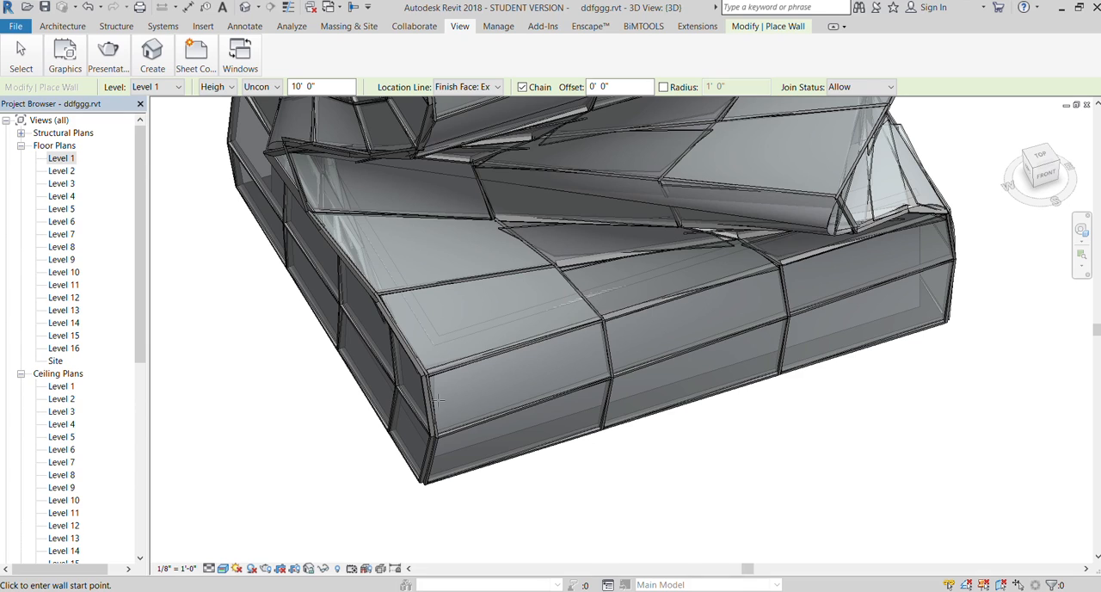
pyautogui.scroll(-5, 438, 379)
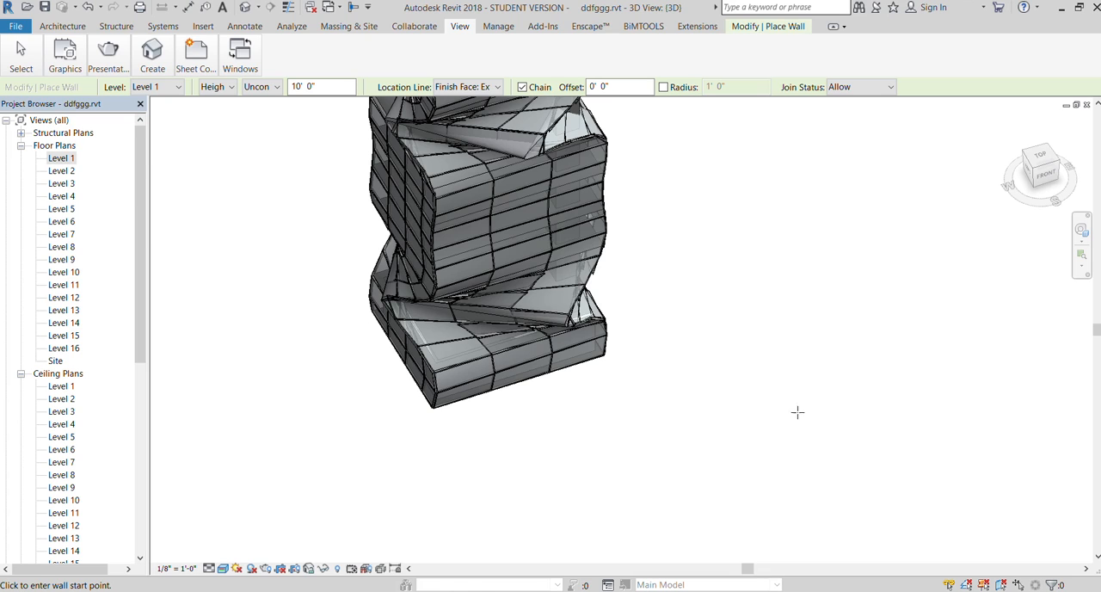
pyautogui.click(1049, 175)
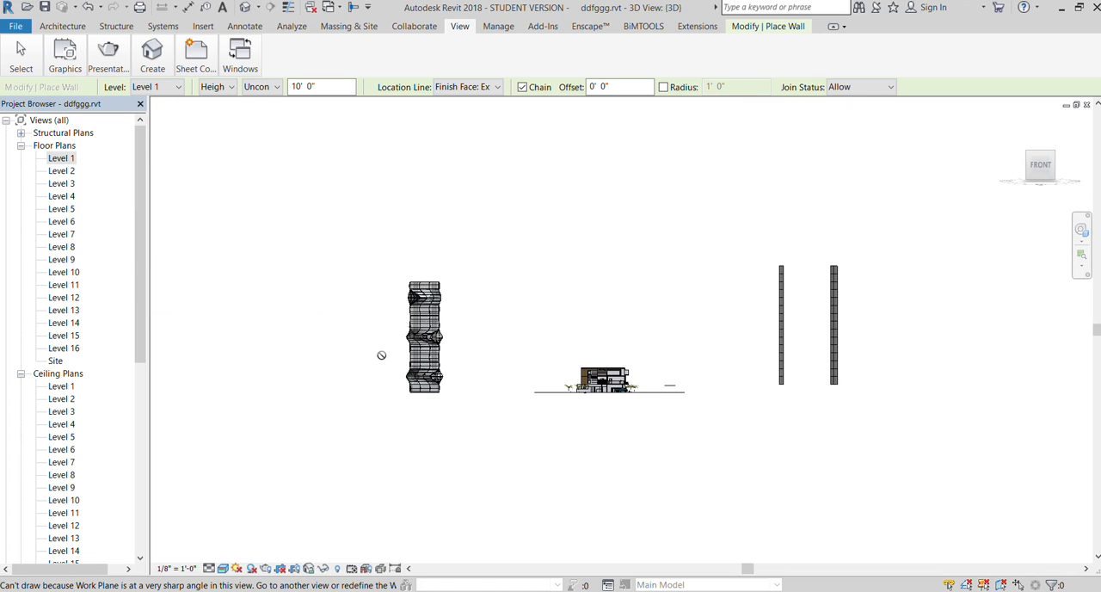
pyautogui.scroll(2, 375, 359)
pyautogui.scroll(3, 414, 379)
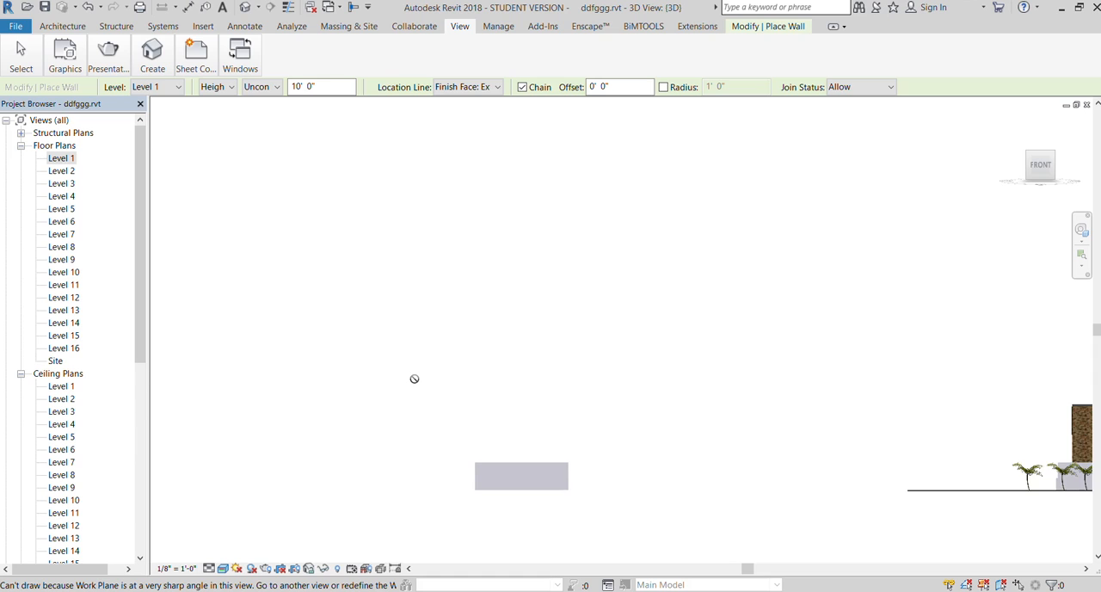
pyautogui.scroll(-1, 417, 381)
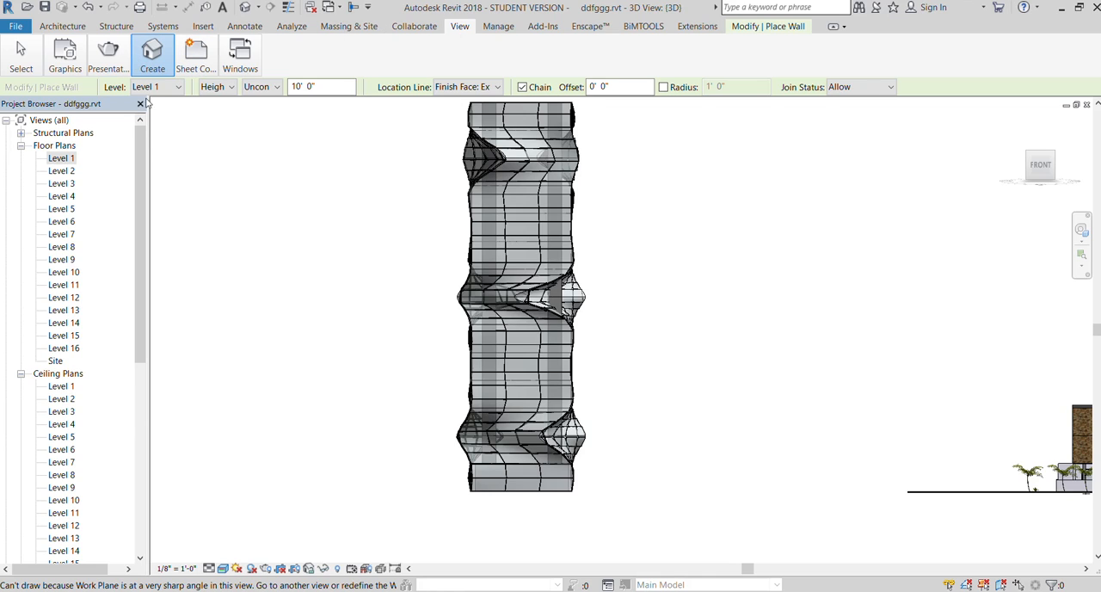
pyautogui.click(112, 56)
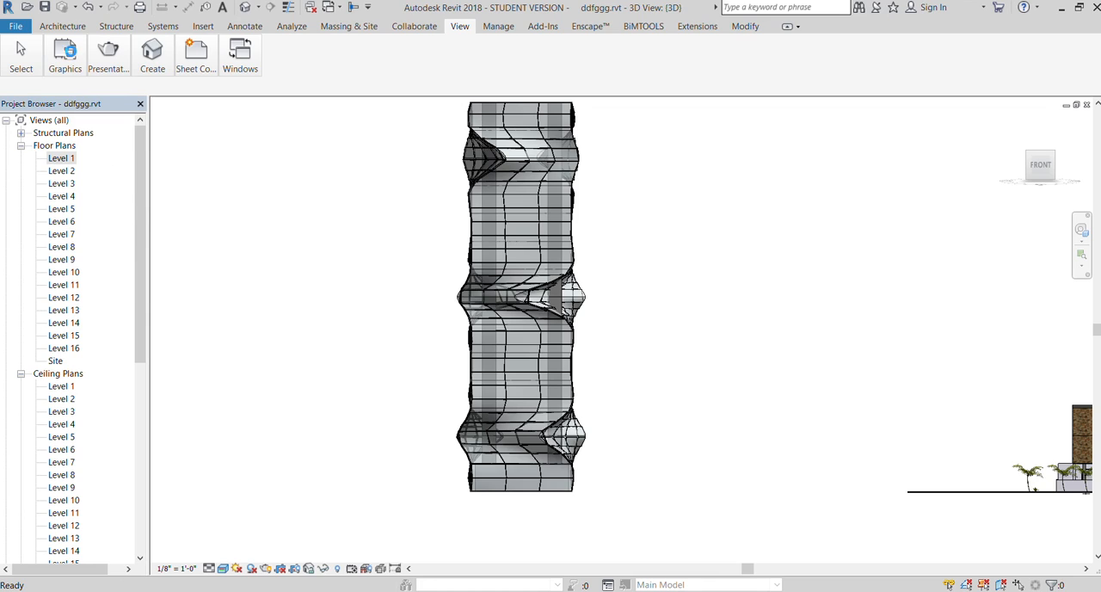
pyautogui.press('v')
pyautogui.press('v')
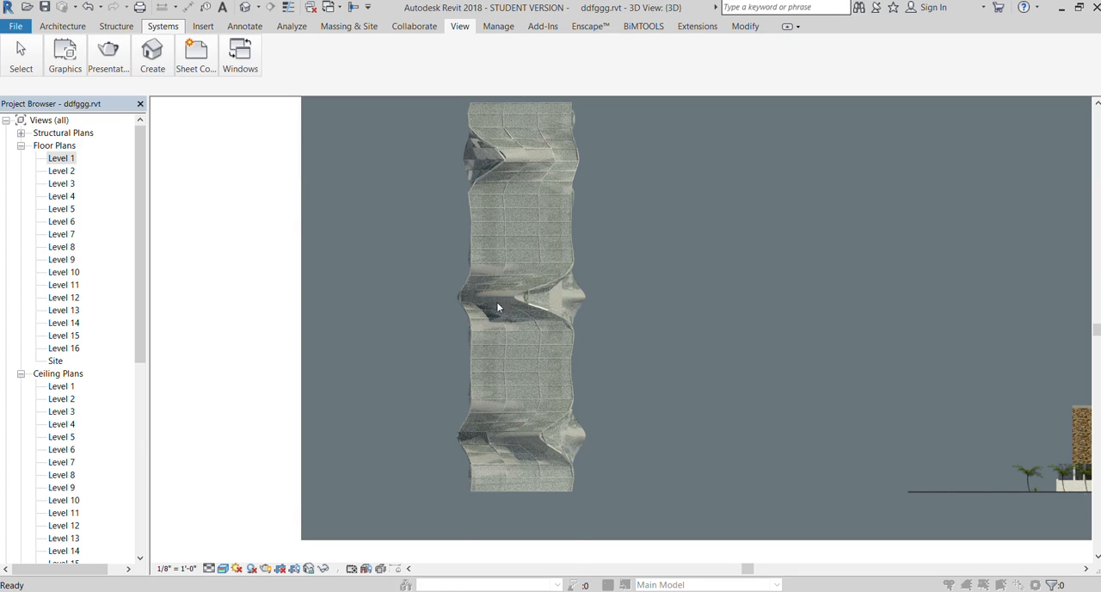
# Open the Level 2 floor plan and bring the twisted tower's outline into view
pyautogui.scroll(-3, 422, 272)
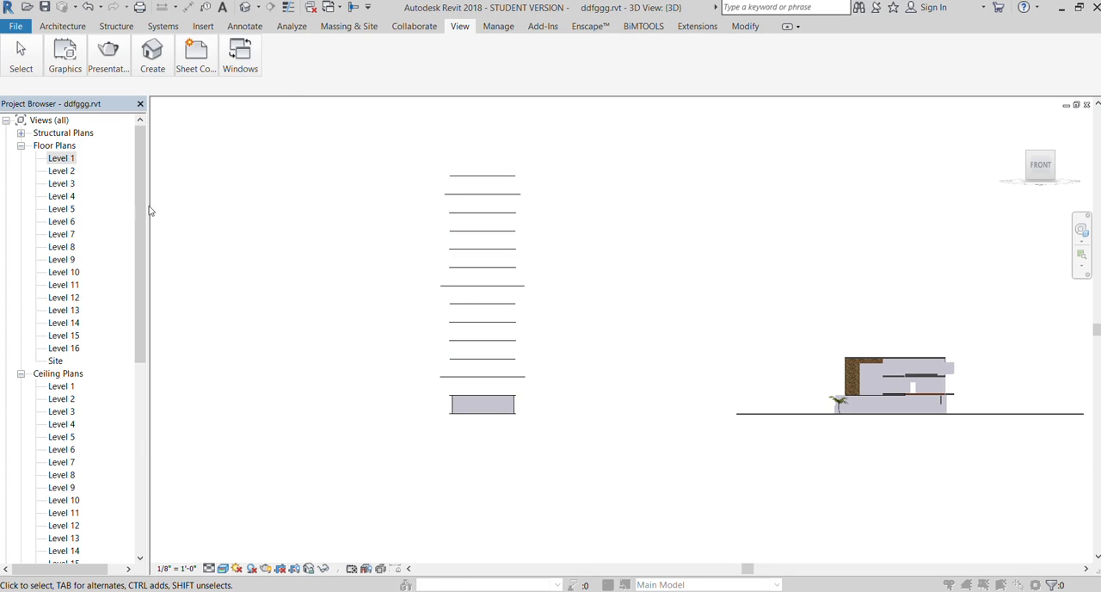
pyautogui.doubleClick(60, 170)
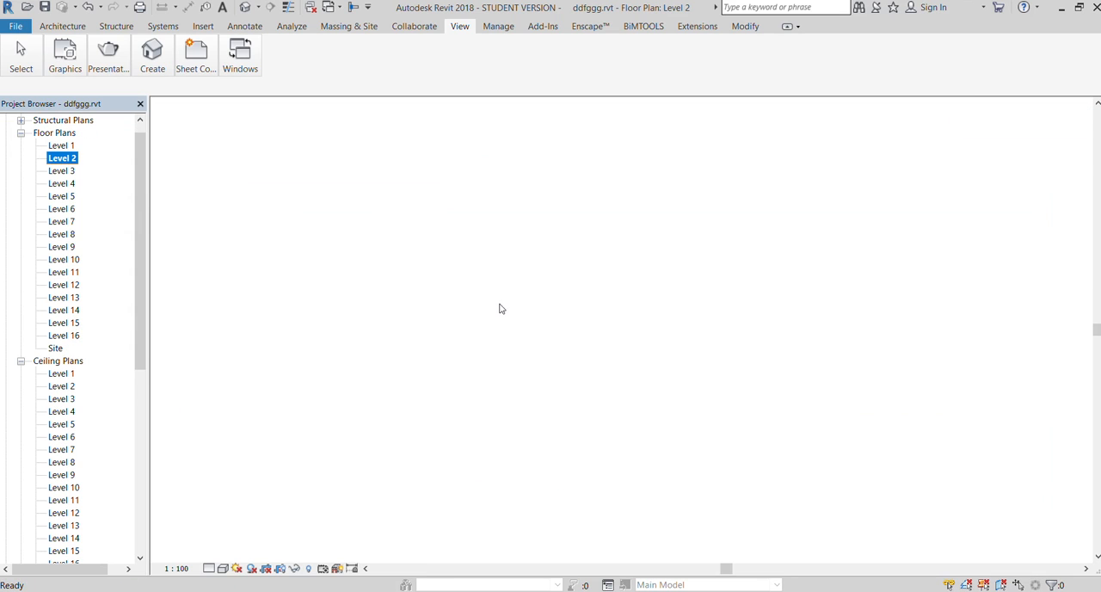
pyautogui.scroll(-5, 565, 294)
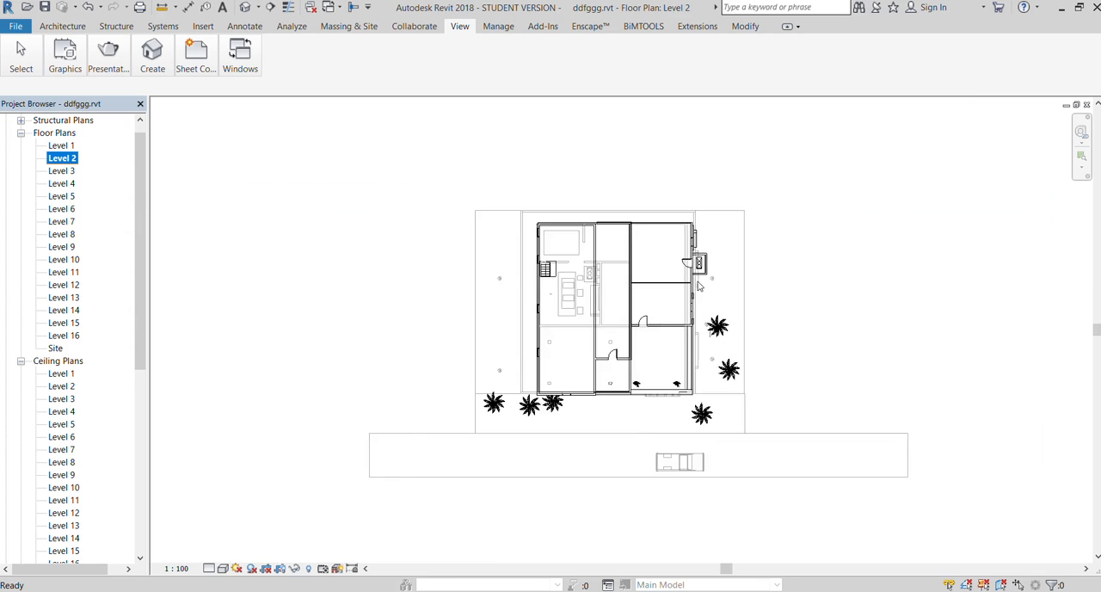
pyautogui.scroll(2, 391, 313)
pyautogui.scroll(-2, 407, 313)
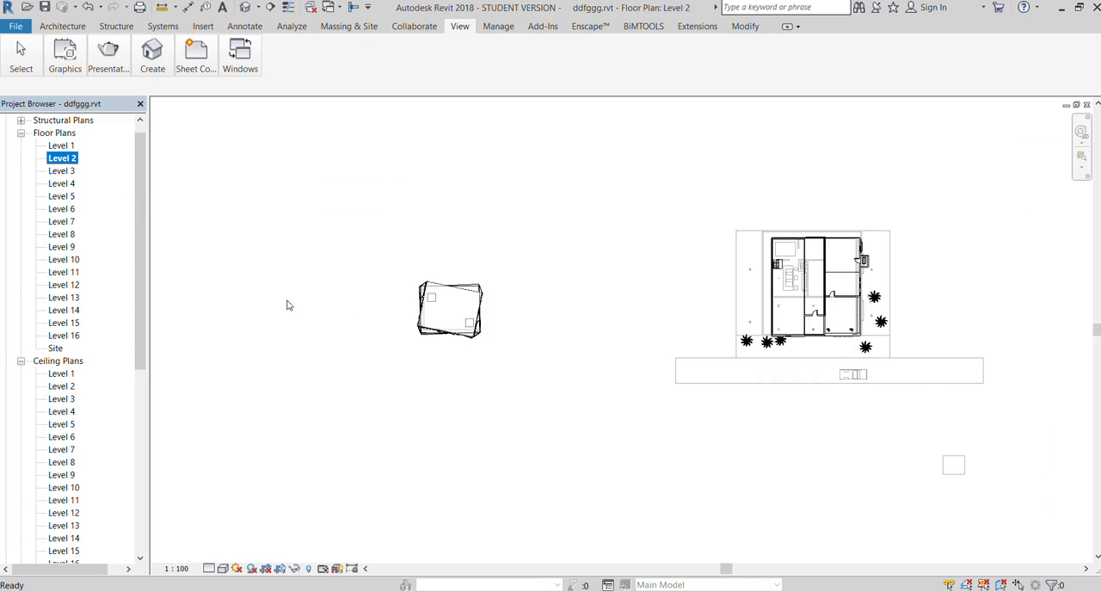
# Start an in-place mass on Level 2 and draw a rectangle about 36' 0" by 24' 0" west of the twisted tower
pyautogui.scroll(4, 260, 299)
pyautogui.click(348, 26)
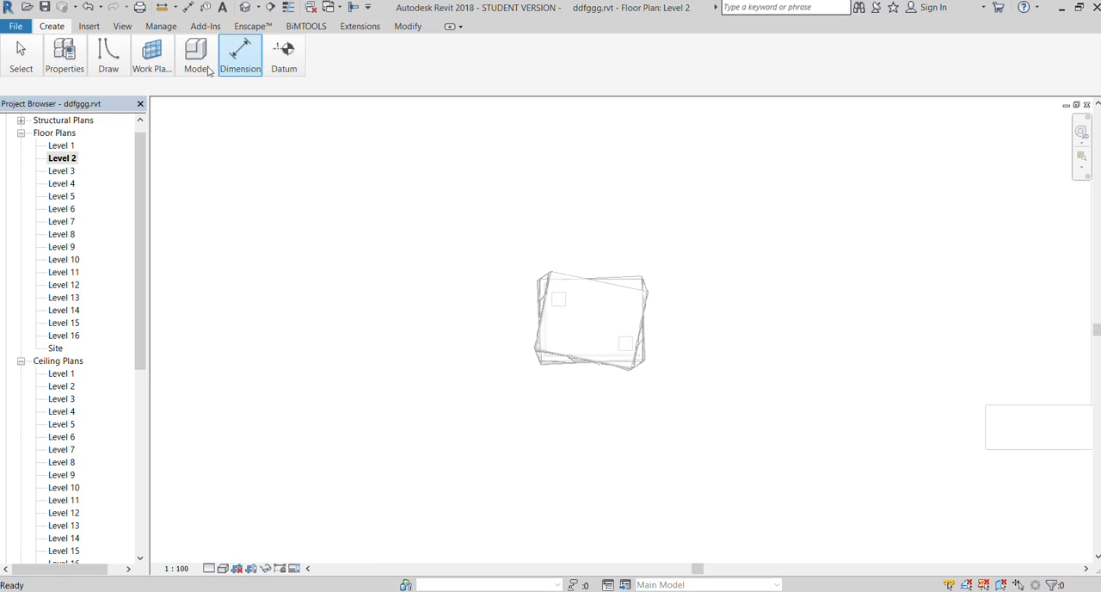
pyautogui.click(171, 92)
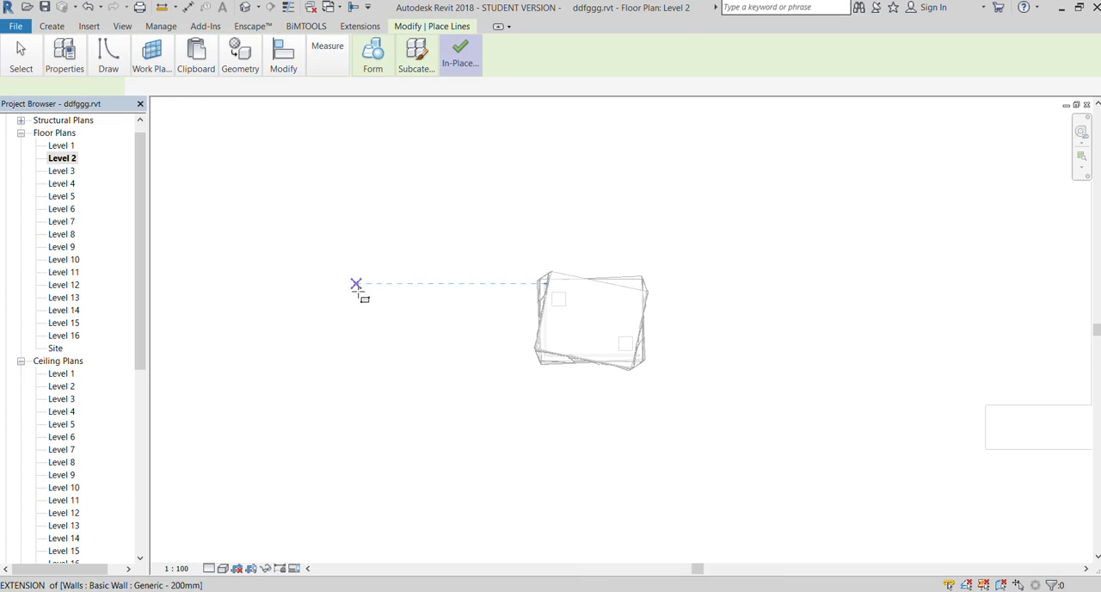
pyautogui.click(313, 276)
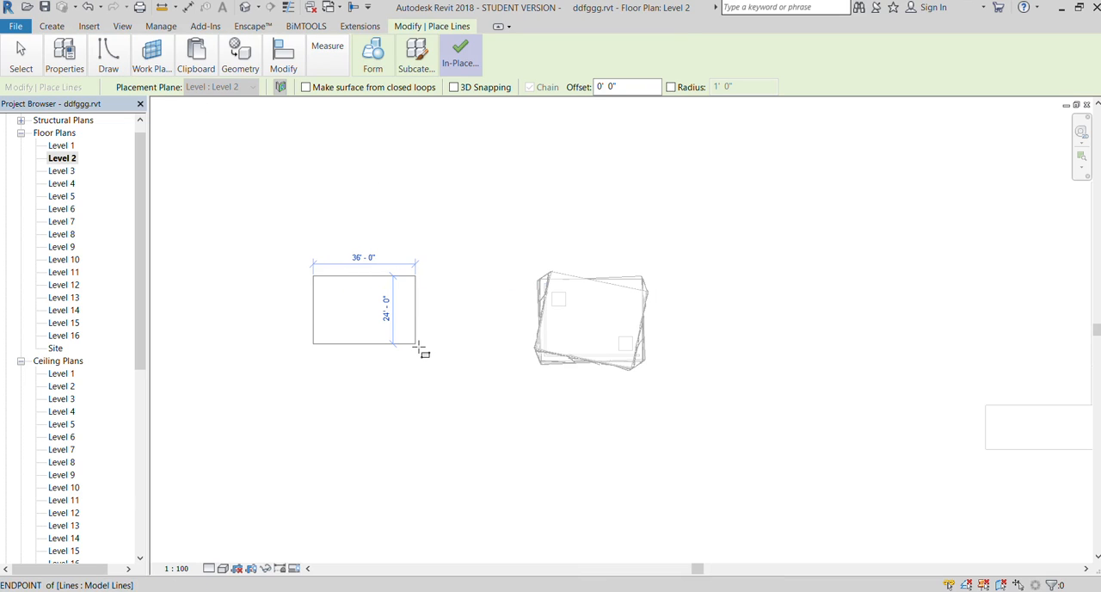
pyautogui.click(421, 349)
pyautogui.scroll(4, 266, 323)
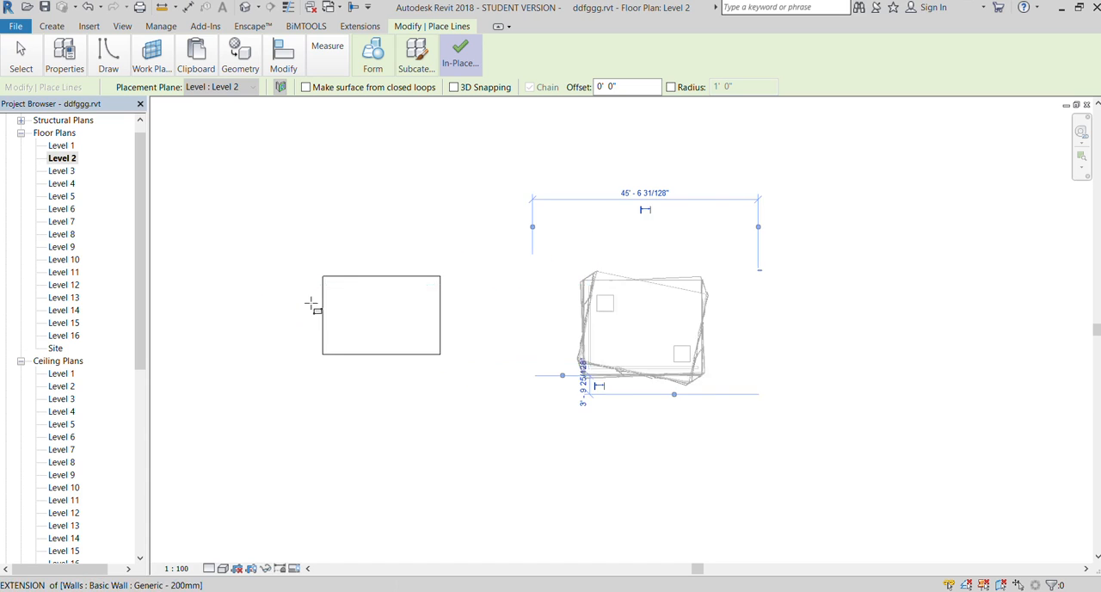
pyautogui.press('Escape')
pyautogui.click(386, 256)
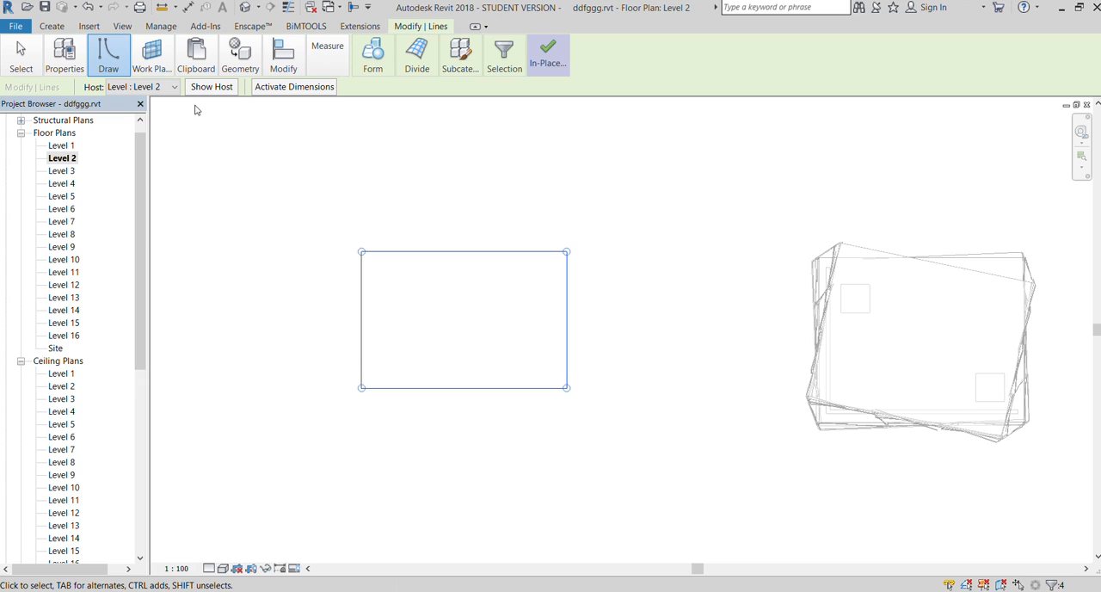
pyautogui.click(196, 110)
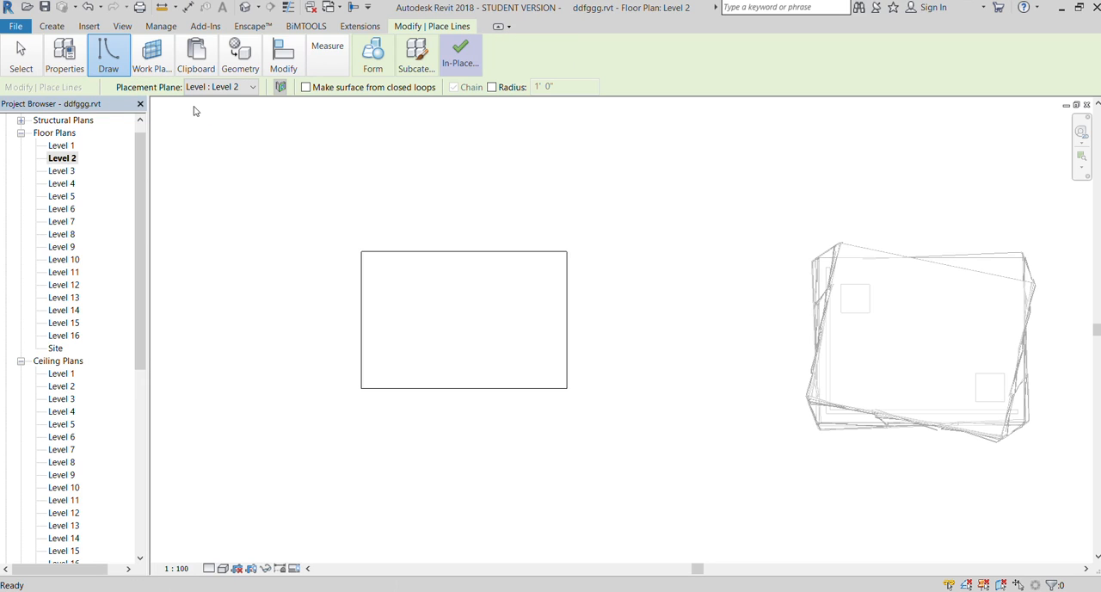
pyautogui.press('t')
pyautogui.press('r')
pyautogui.click(362, 287)
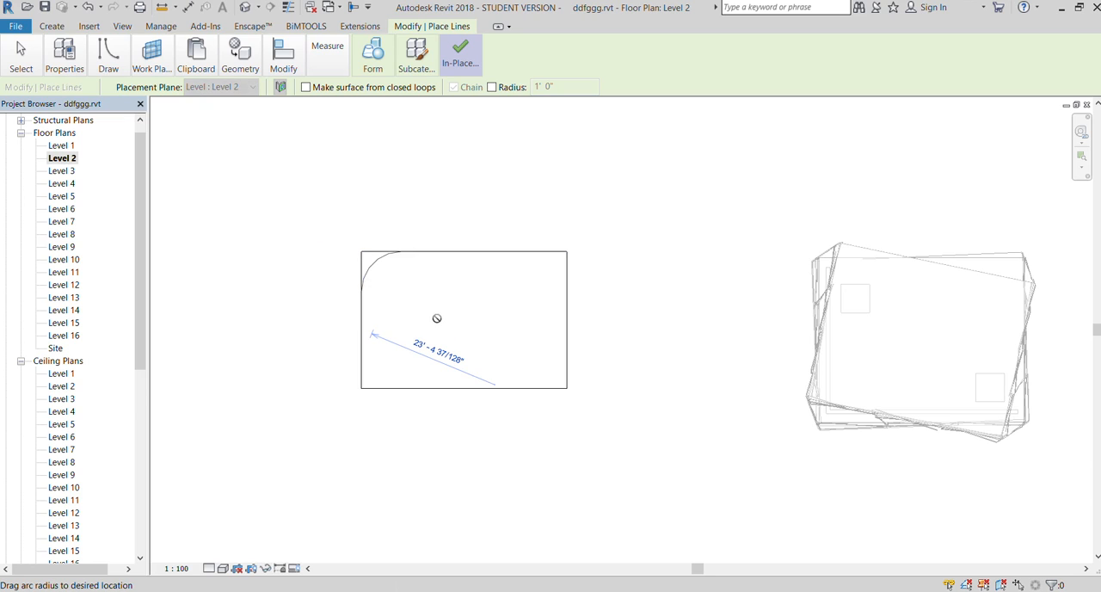
pyautogui.press('Escape')
pyautogui.press('Escape')
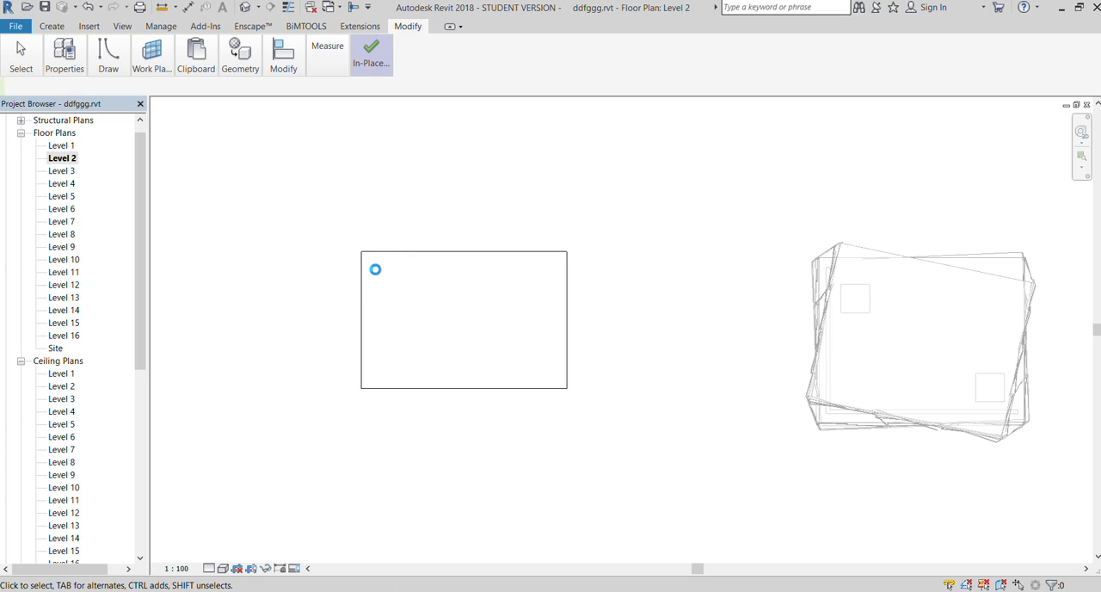
# Round the rectangle's northwest corner with a fillet arc of about 7' 0" radius
pyautogui.scroll(2, 370, 267)
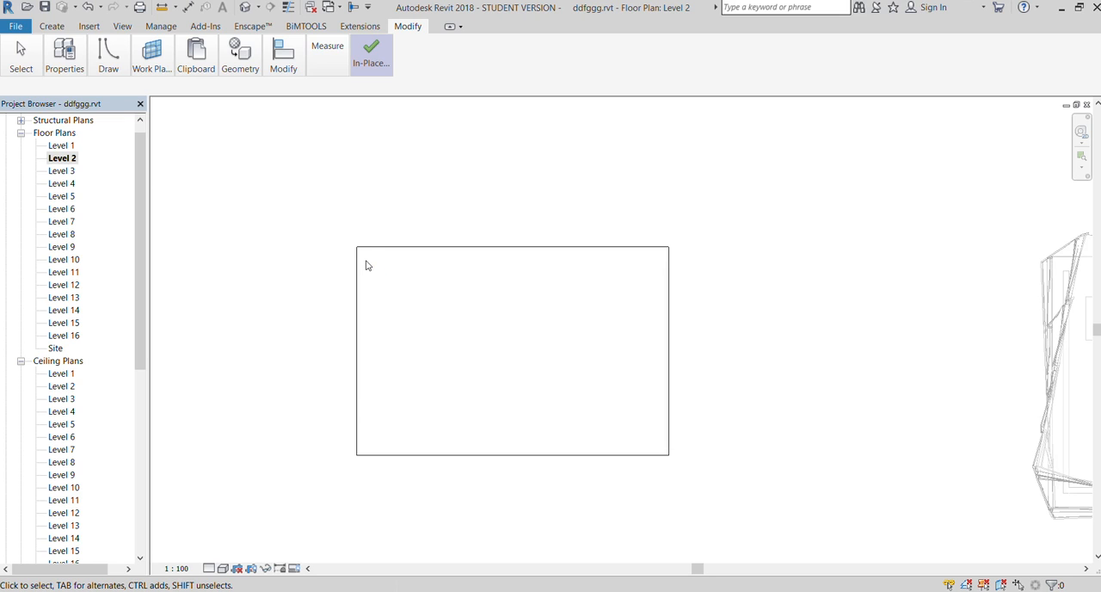
pyautogui.press('Tab')
pyautogui.click(386, 251)
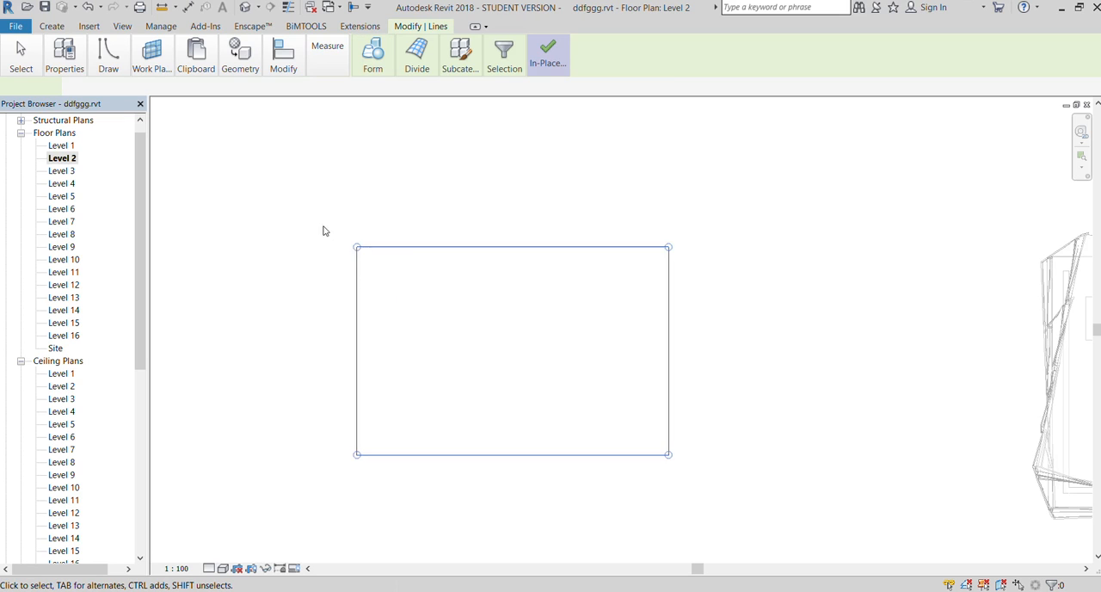
pyautogui.scroll(1, 324, 231)
pyautogui.click(108, 56)
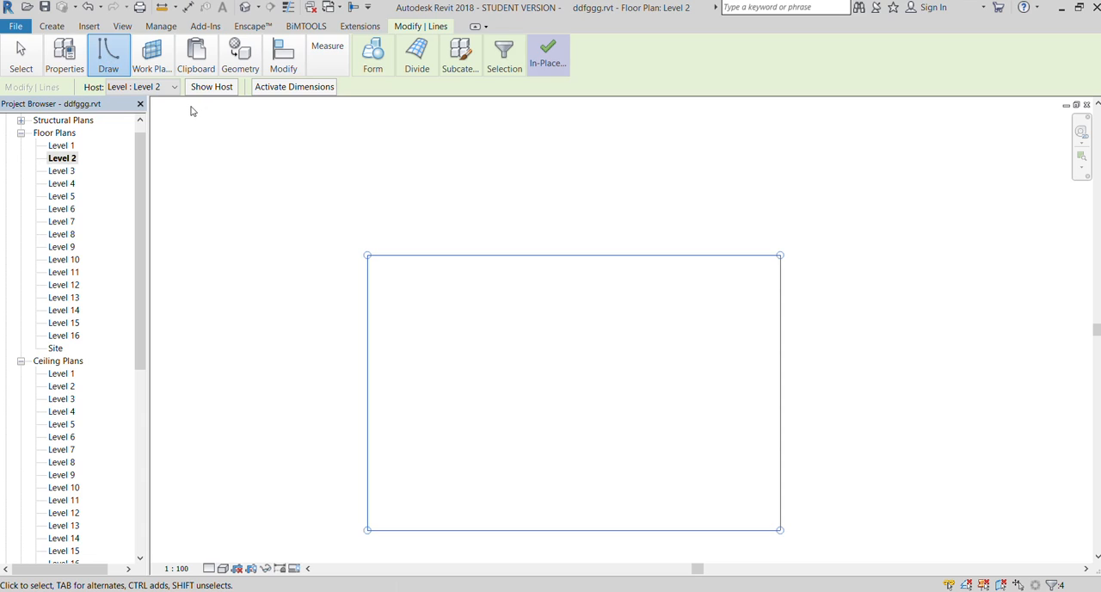
pyautogui.click(212, 87)
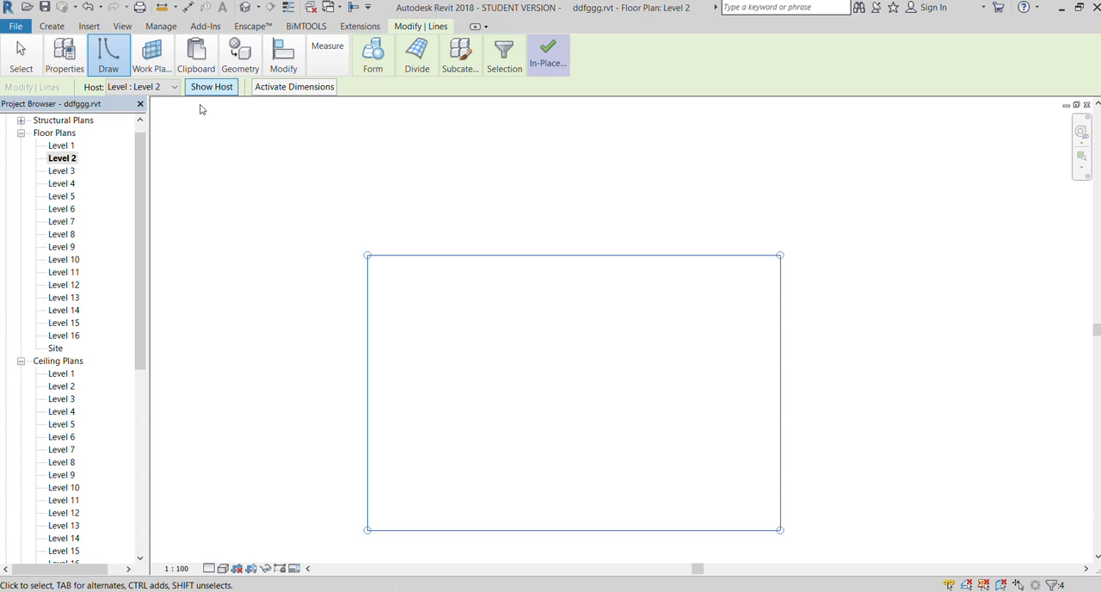
pyautogui.click(202, 109)
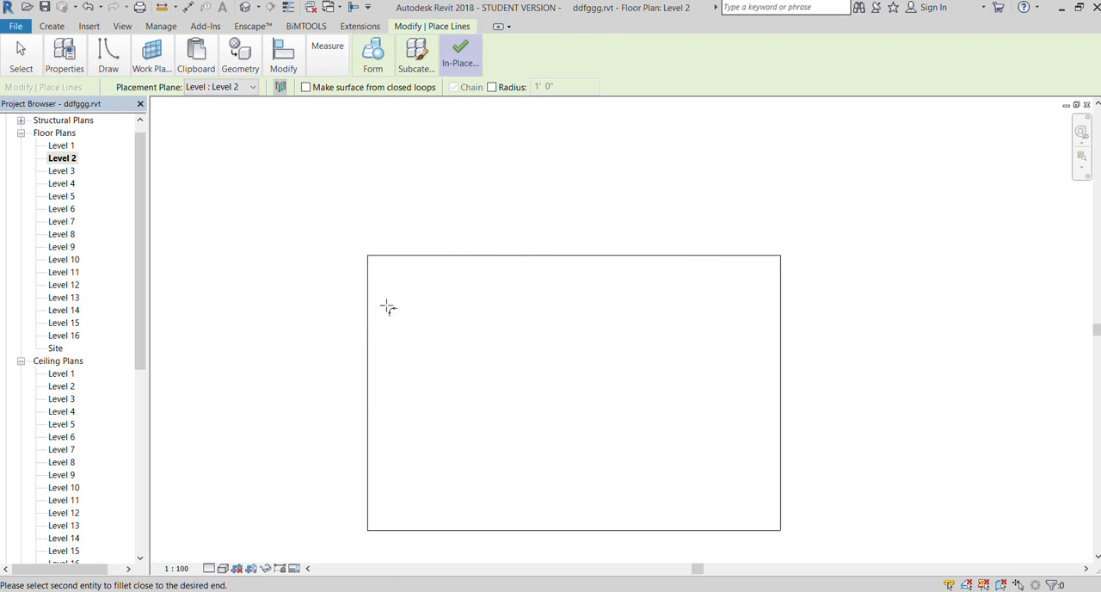
pyautogui.click(406, 268)
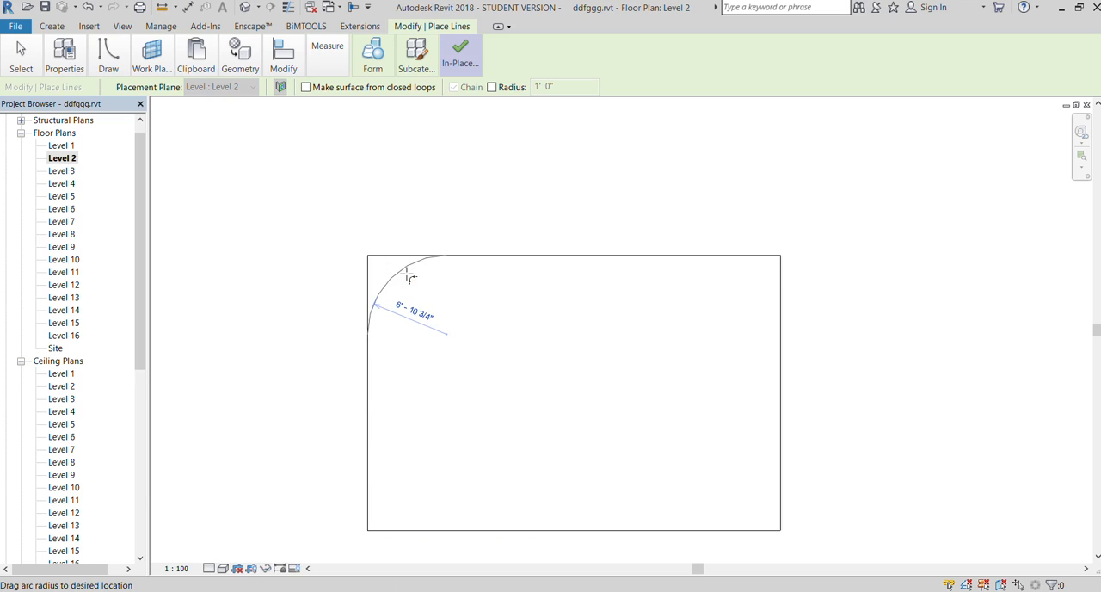
pyautogui.click(401, 272)
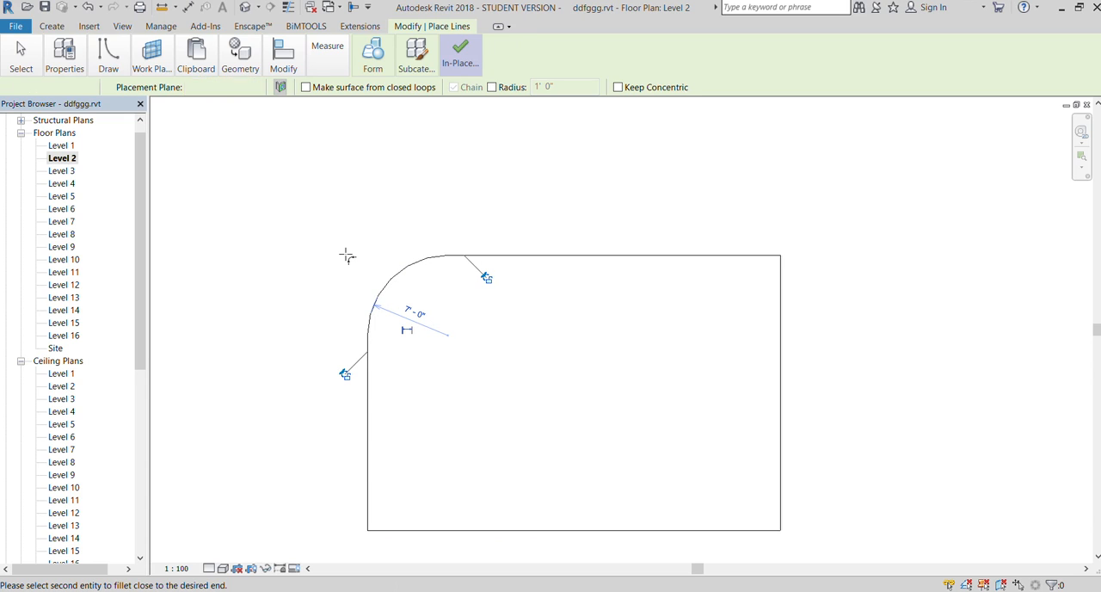
pyautogui.press('Escape')
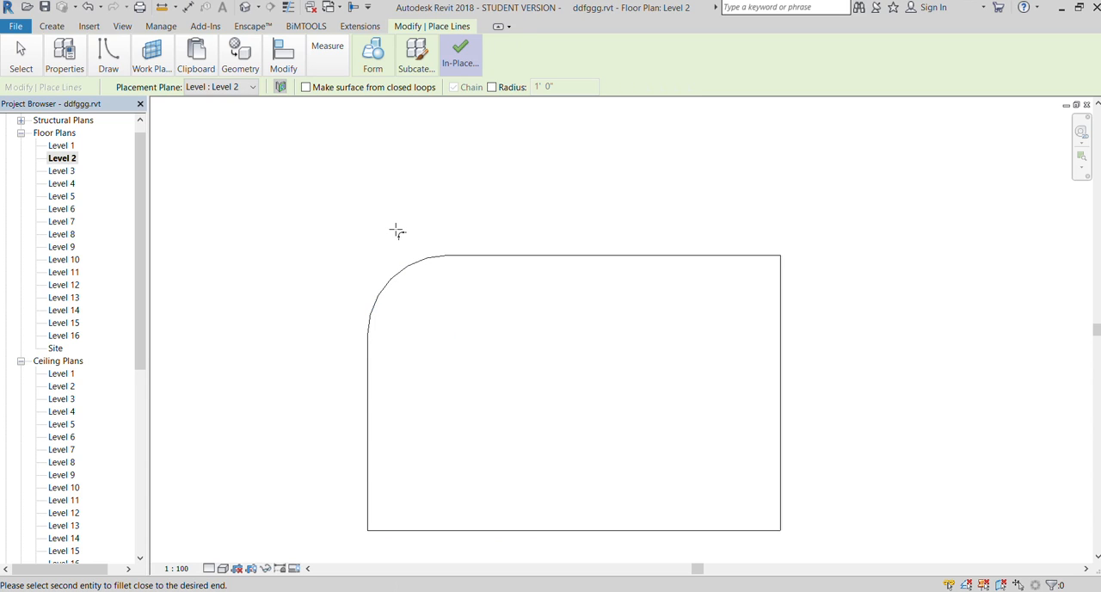
# Try to round the rectangle's southeast corner with a fillet arc, and undo the attempt
pyautogui.scroll(-1, 285, 180)
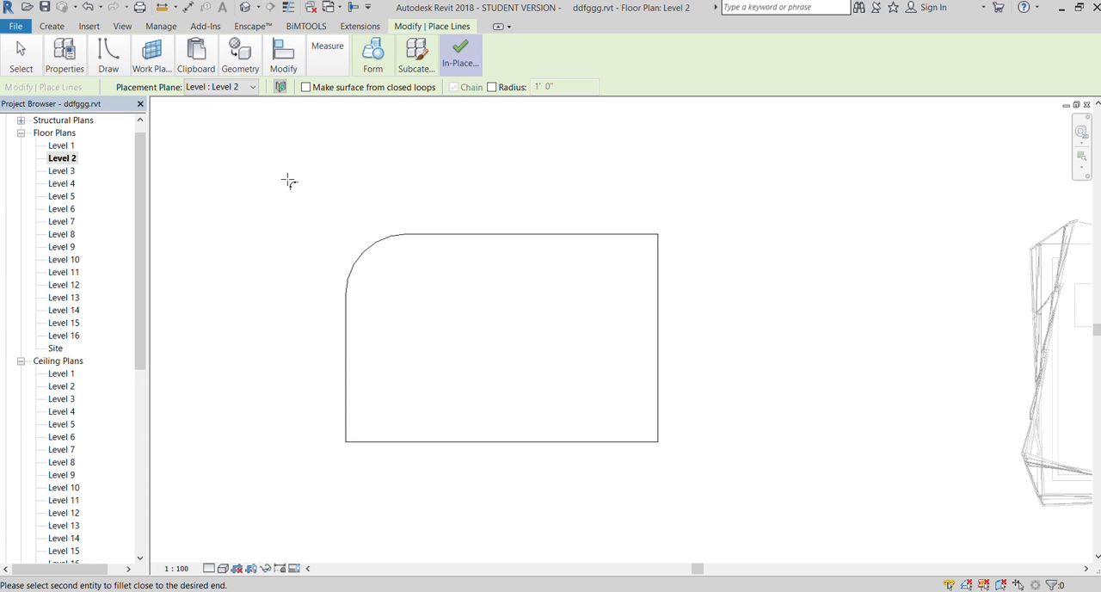
pyautogui.scroll(1, 631, 457)
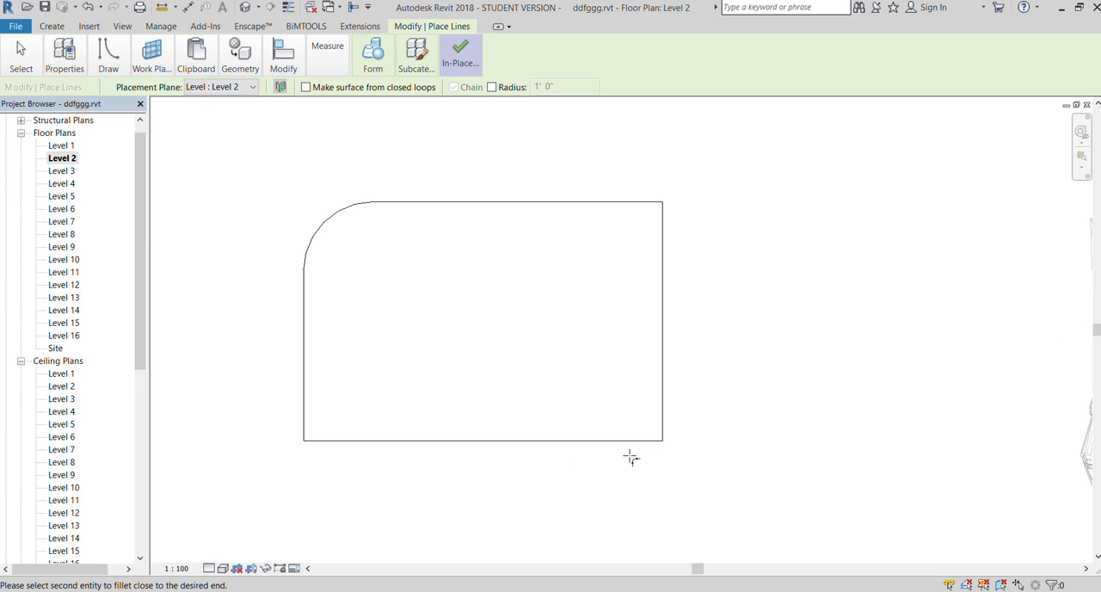
pyautogui.click(621, 442)
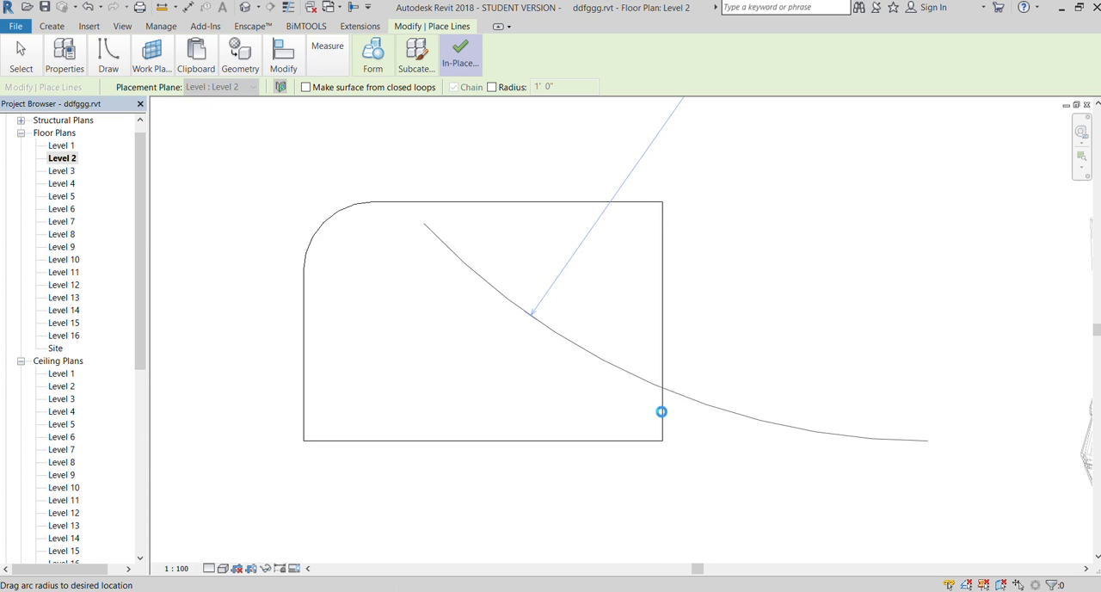
pyautogui.click(630, 439)
pyautogui.press('Escape')
pyautogui.press('Escape')
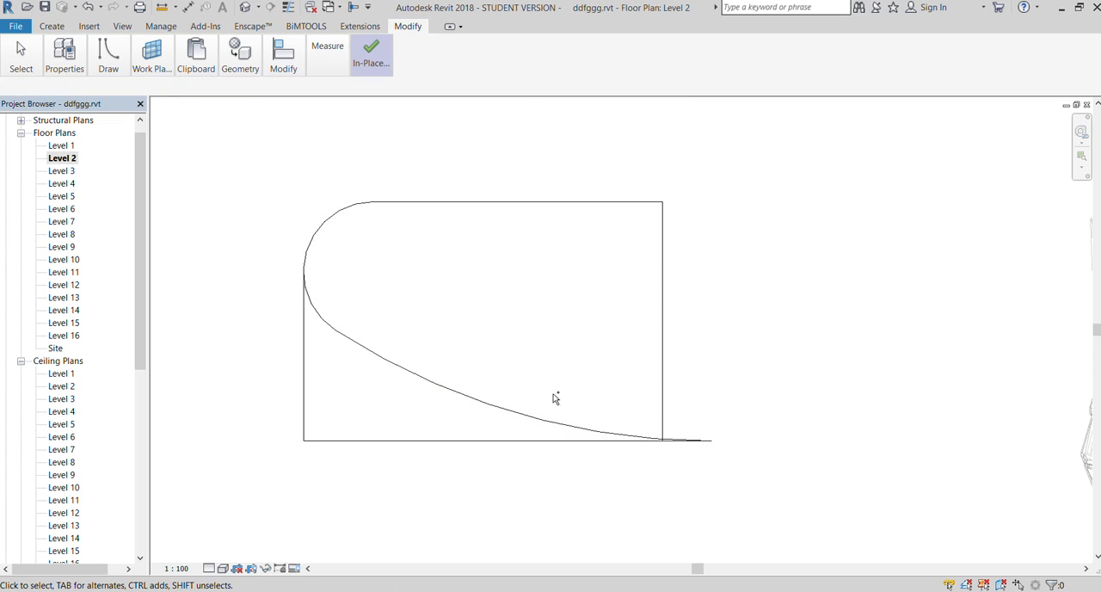
pyautogui.hotkey('ctrl', 'z')
# Round the rectangle's southeast corner with a fillet arc between its south and east edges
pyautogui.press('Tab')
pyautogui.click(538, 441)
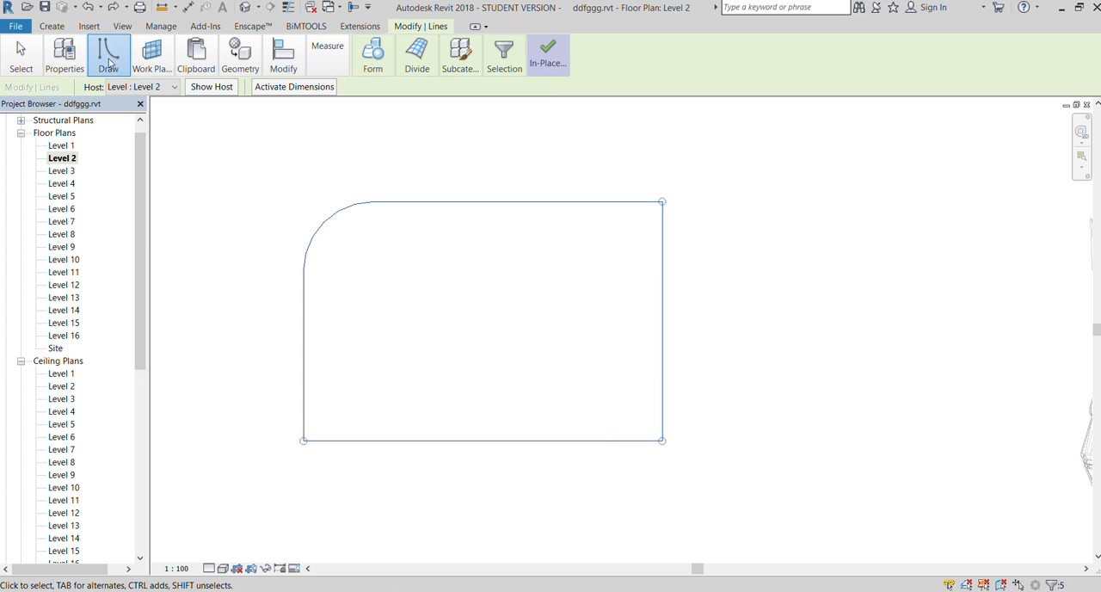
pyautogui.click(202, 109)
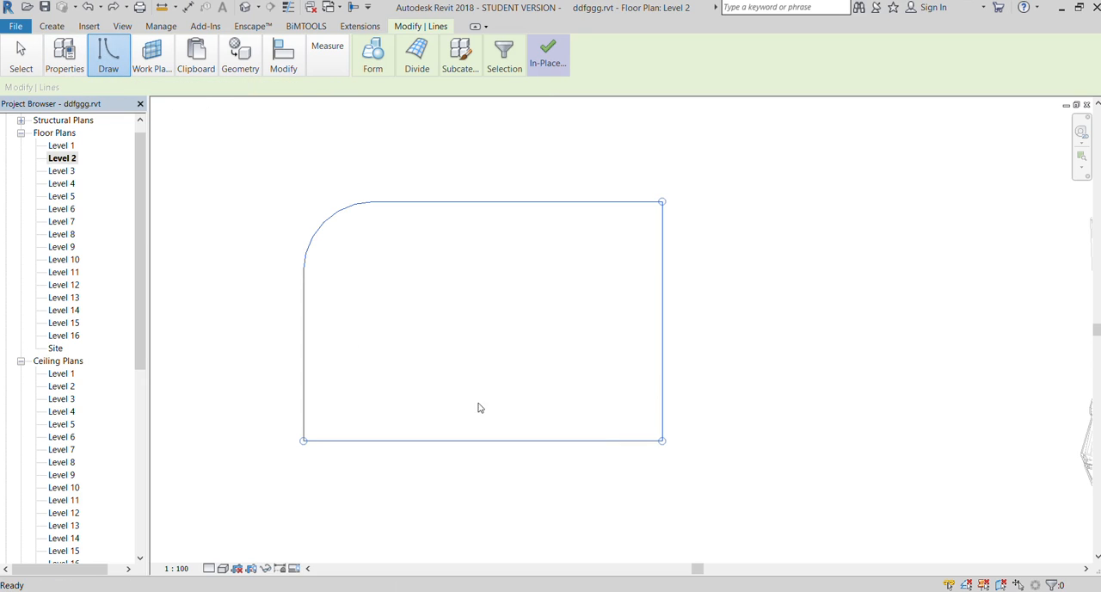
pyautogui.click(663, 383)
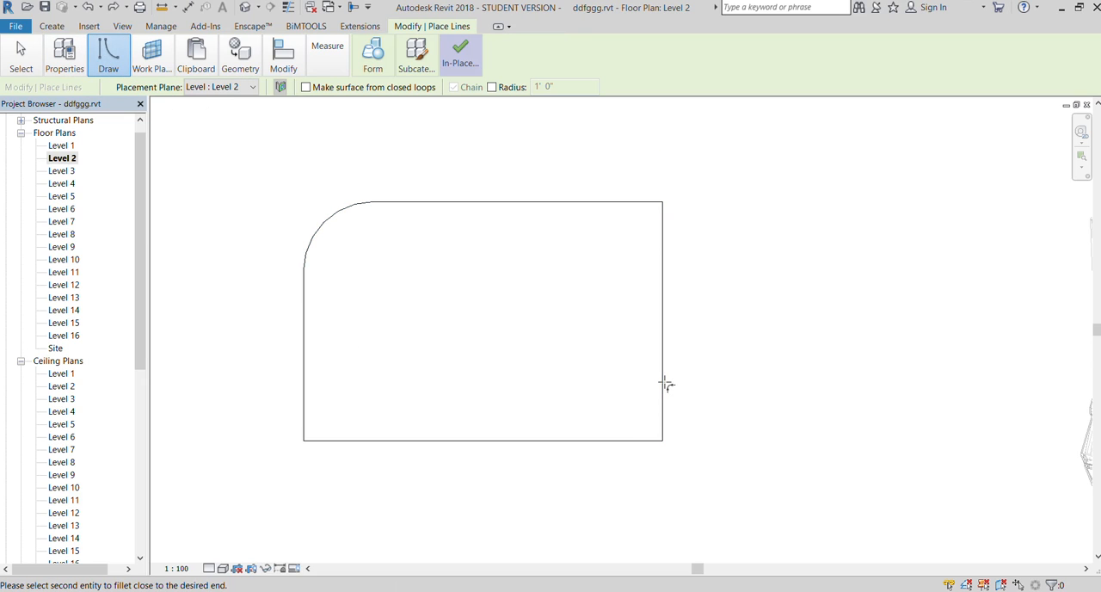
pyautogui.click(610, 440)
pyautogui.click(640, 417)
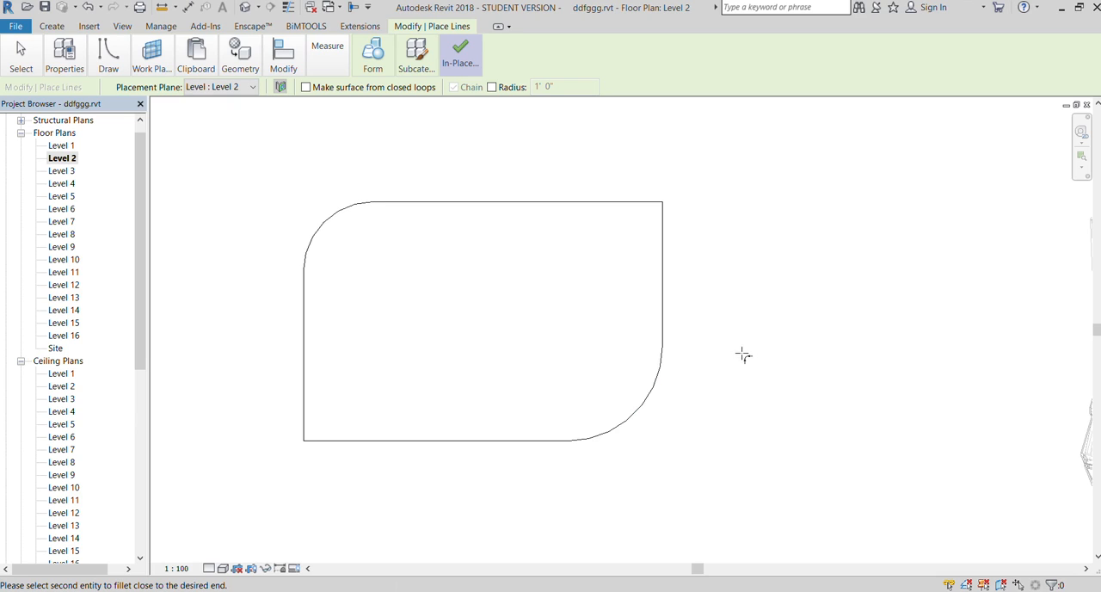
pyautogui.press('Escape')
pyautogui.press('Escape')
# Copy the whole rounded outline and paste it aligned onto a higher level, directly above the original
pyautogui.moveTo(224, 167); pyautogui.dragTo(736, 487)
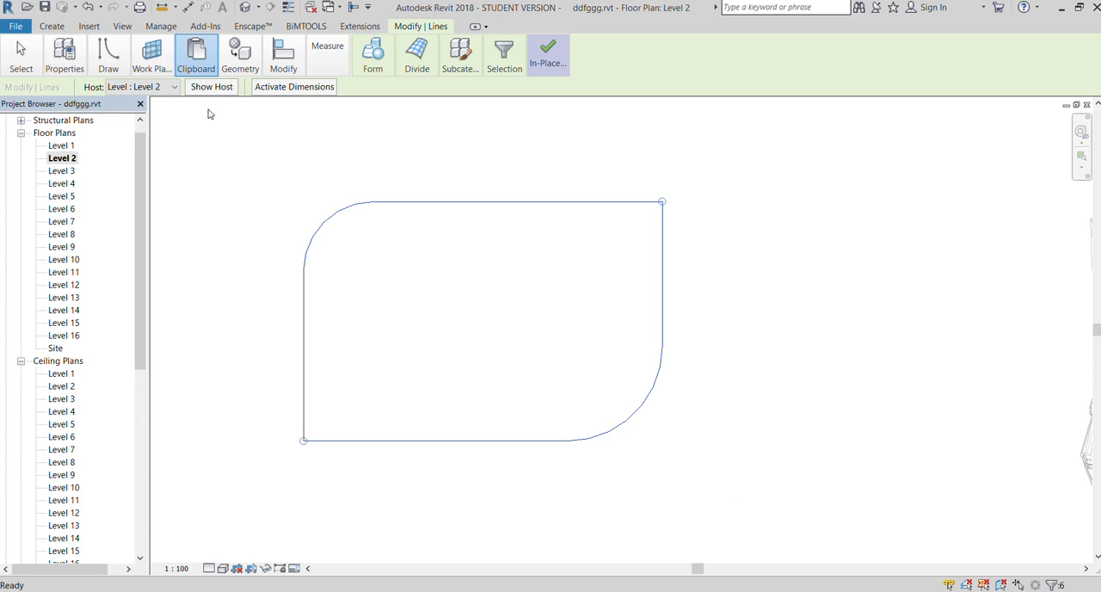
pyautogui.click(200, 179)
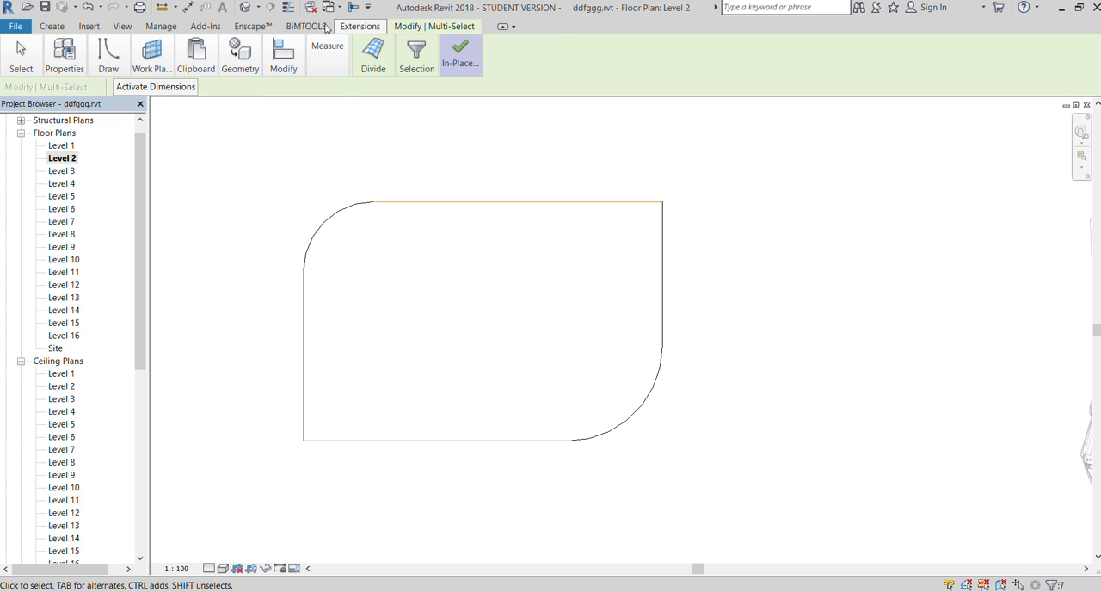
# Open the 3D view and orbit to an isometric angle with the two stacked outlines beside the tower in close view
pyautogui.click(122, 26)
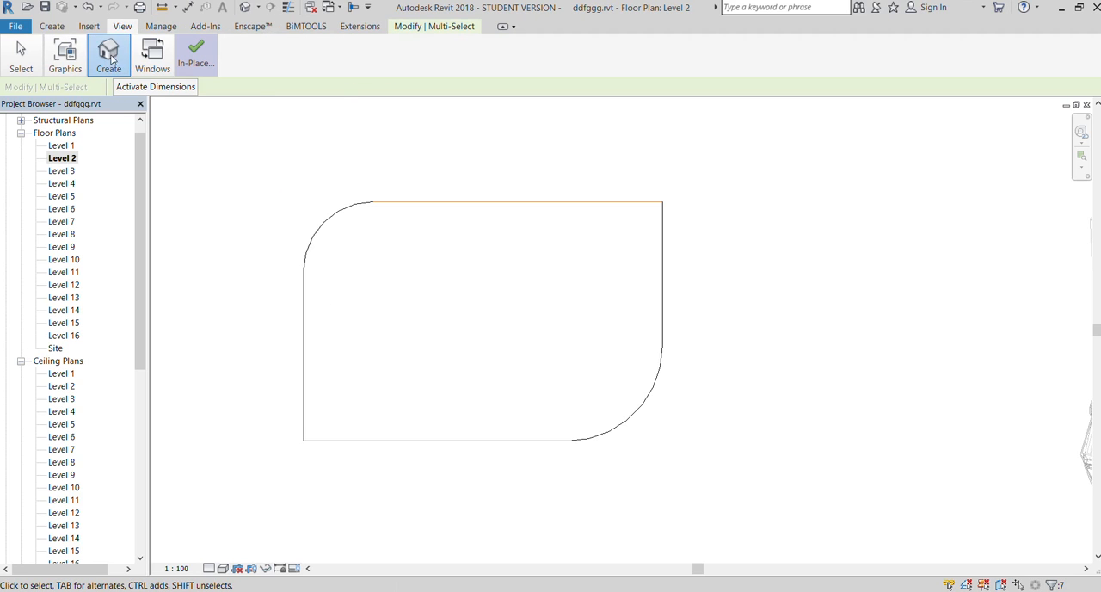
pyautogui.click(101, 93)
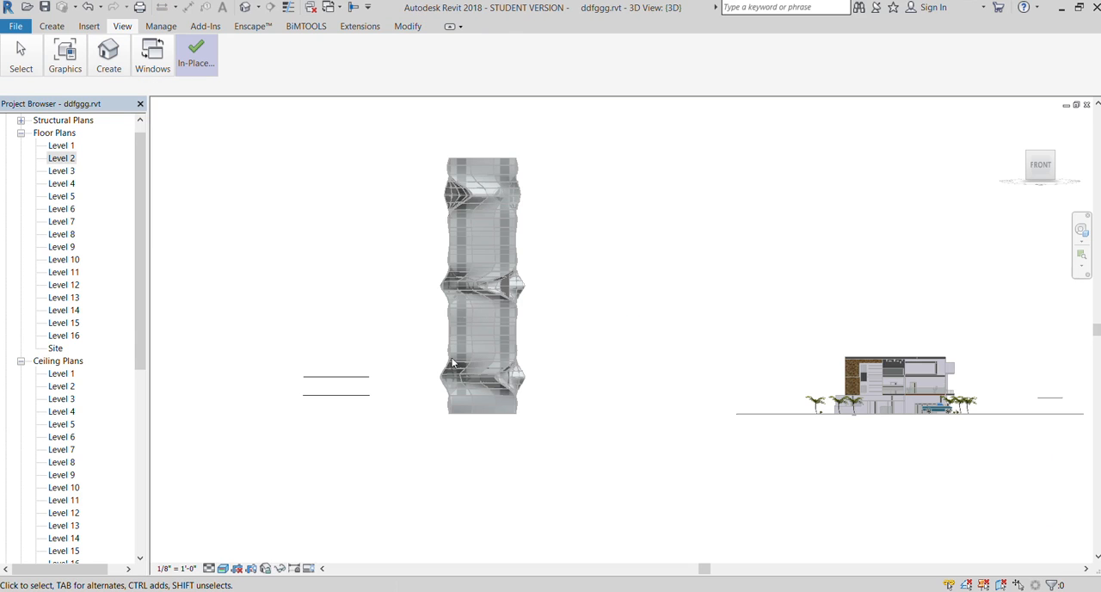
pyautogui.scroll(-2, 550, 401)
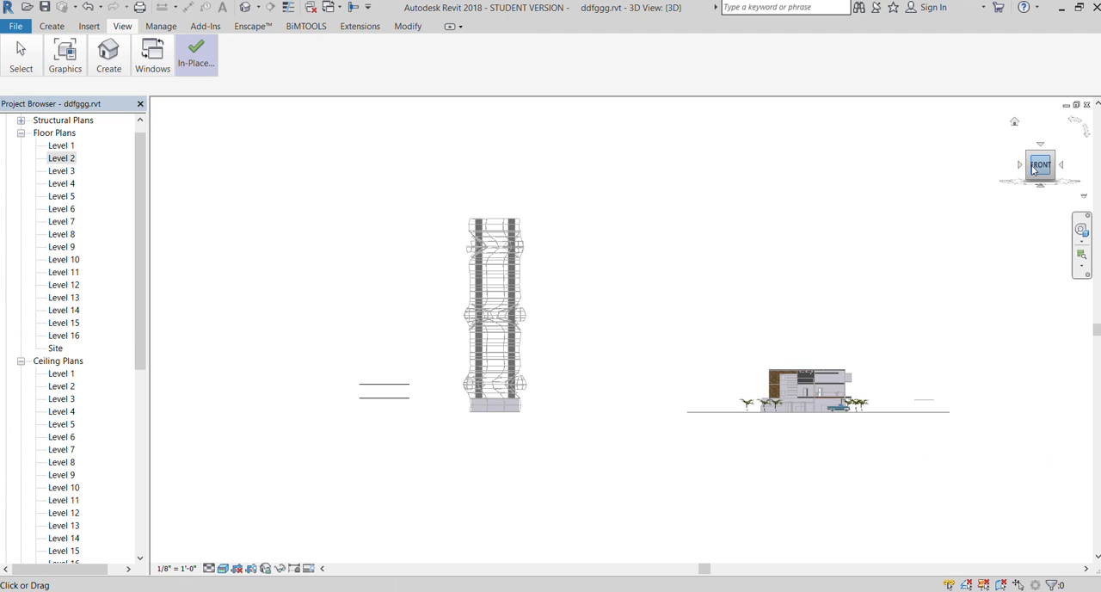
pyautogui.moveTo(1032, 167); pyautogui.dragTo(1073, 196)
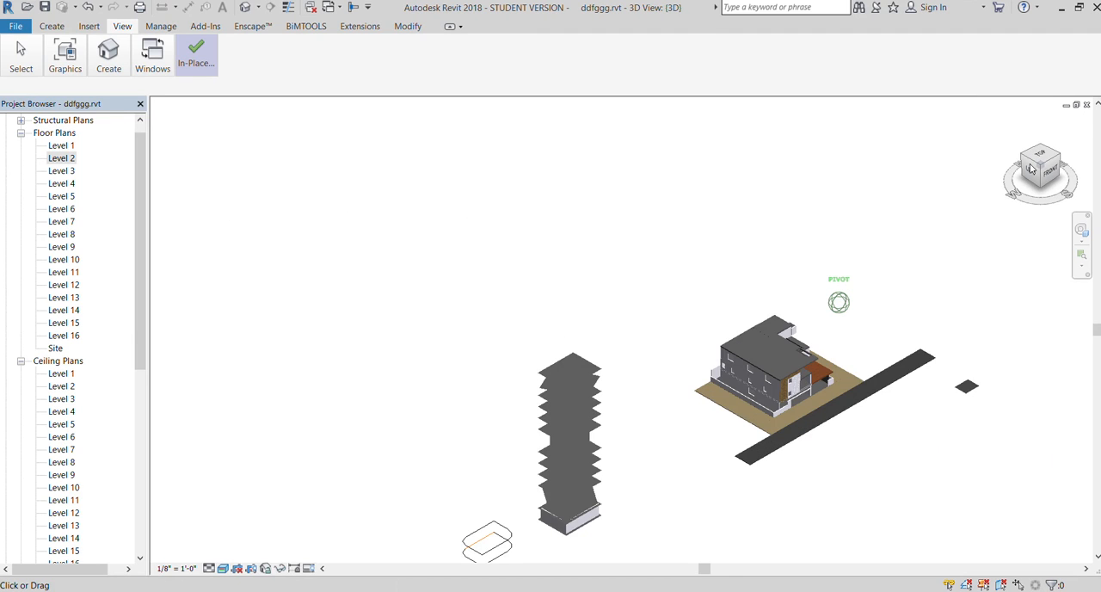
pyautogui.scroll(-3, 1087, 150)
pyautogui.scroll(5, 761, 378)
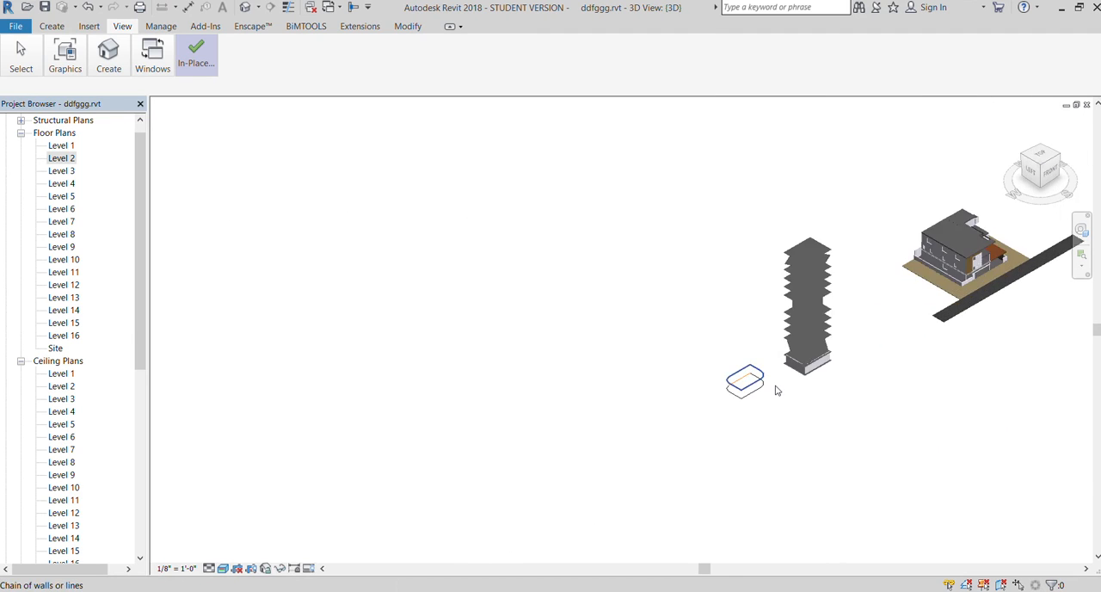
pyautogui.scroll(2, 747, 411)
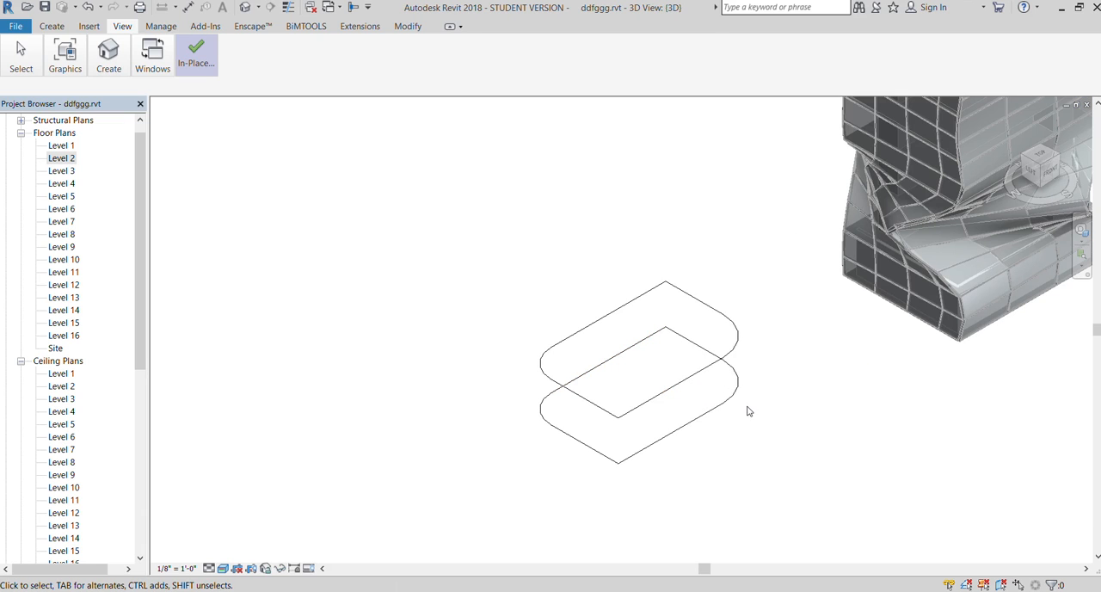
# Select both stacked outlines together, clear the selection, and undo the pasted upper outline
pyautogui.click(730, 401)
pyautogui.click(649, 322)
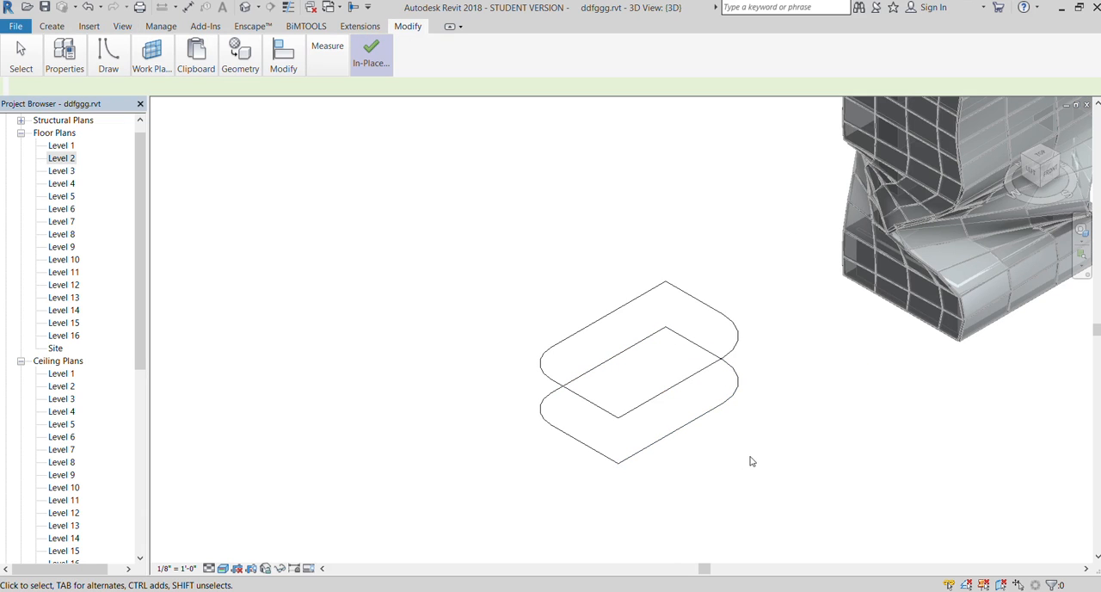
pyautogui.moveTo(804, 479); pyautogui.dragTo(514, 262)
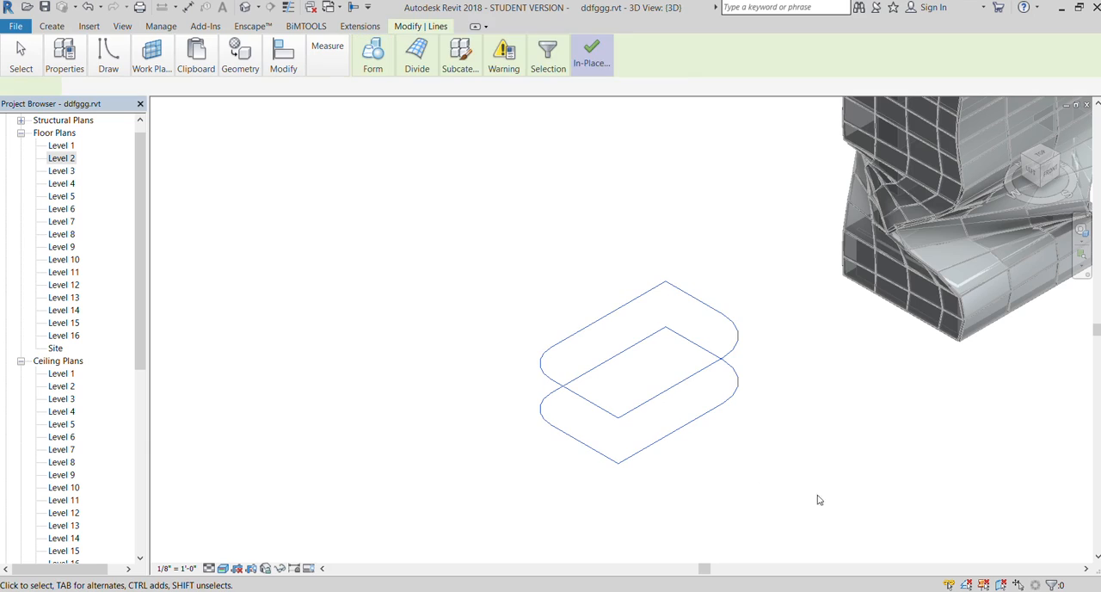
pyautogui.click(821, 483)
pyautogui.hotkey('ctrl', 'z')
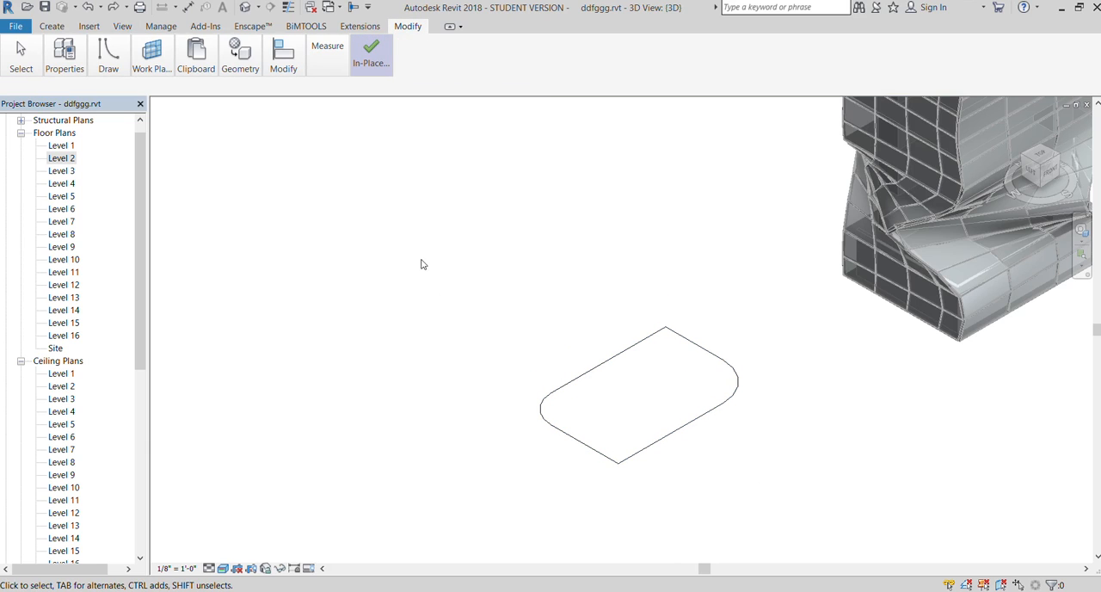
# Copy the entire rounded outline and paste it aligned onto the next two higher levels, directly above the original
pyautogui.moveTo(421, 262); pyautogui.dragTo(803, 527)
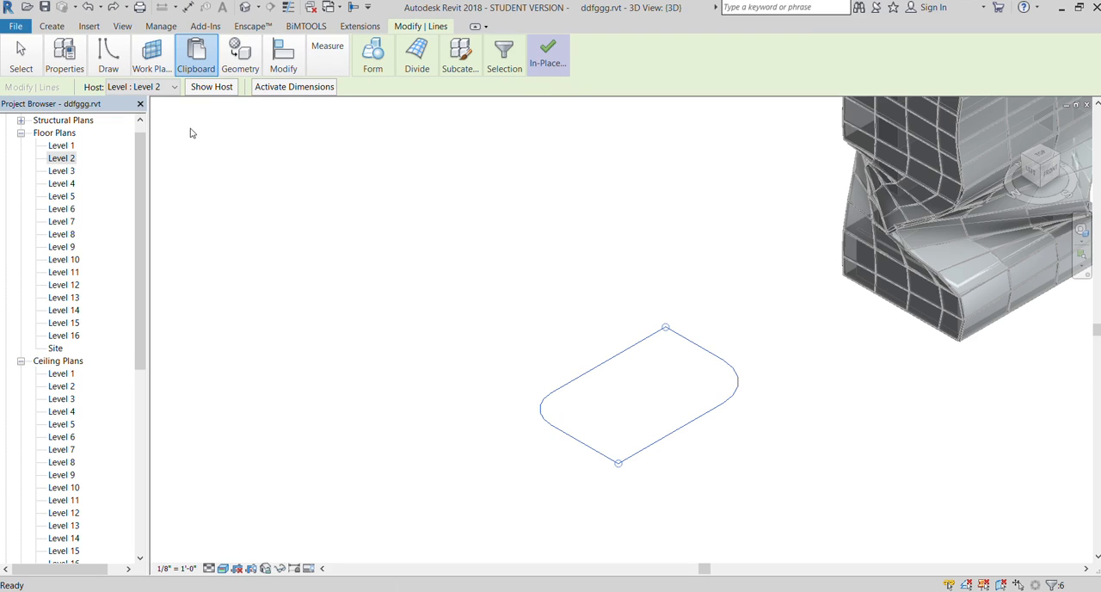
pyautogui.click(202, 165)
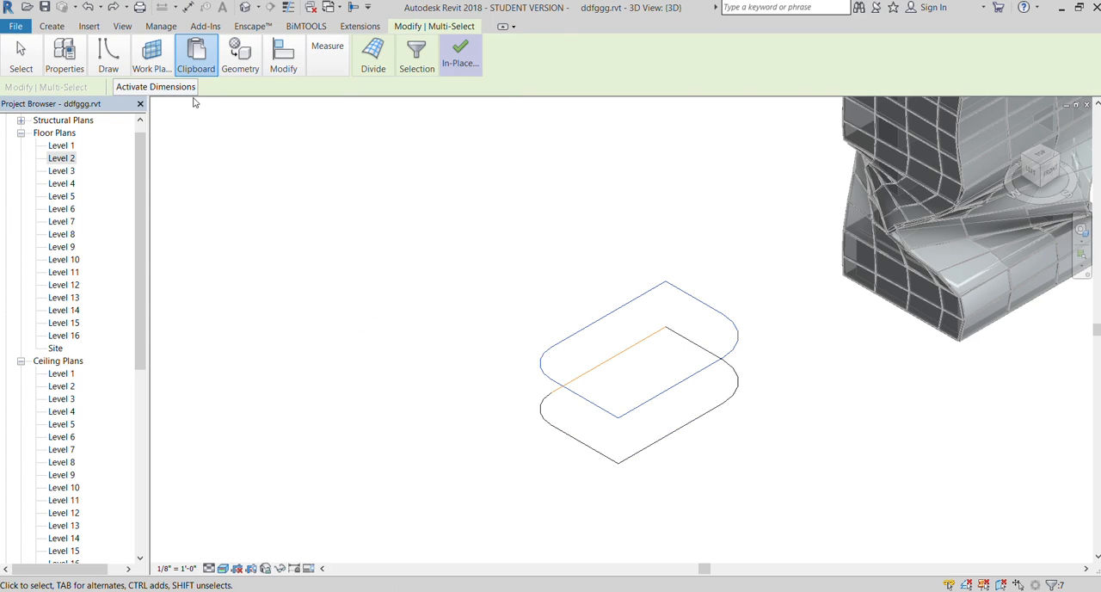
pyautogui.click(201, 180)
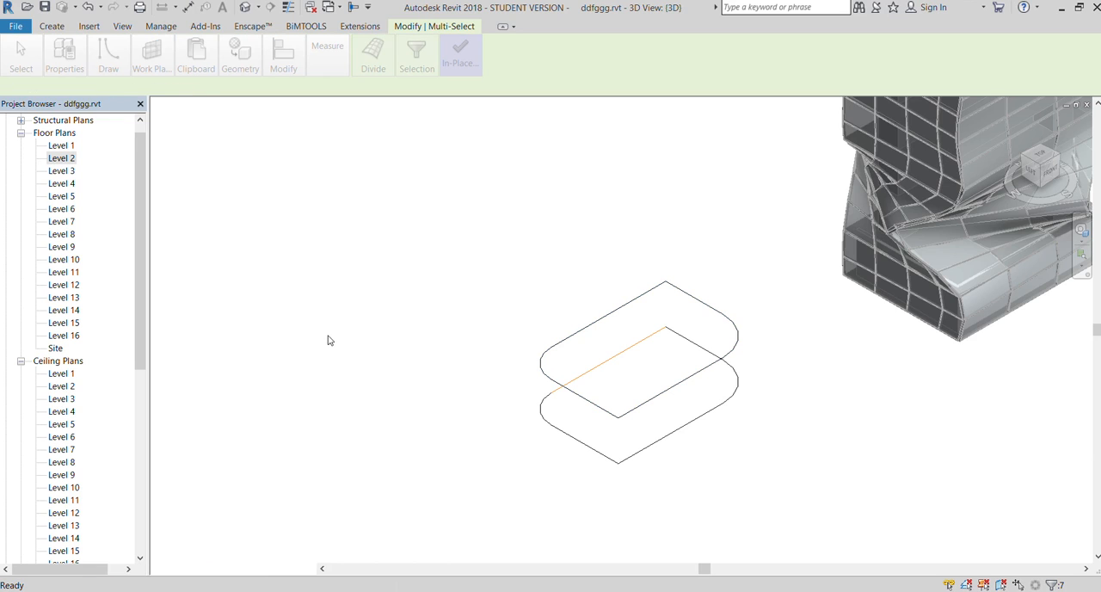
pyautogui.scroll(1, 723, 438)
pyautogui.scroll(1, 723, 439)
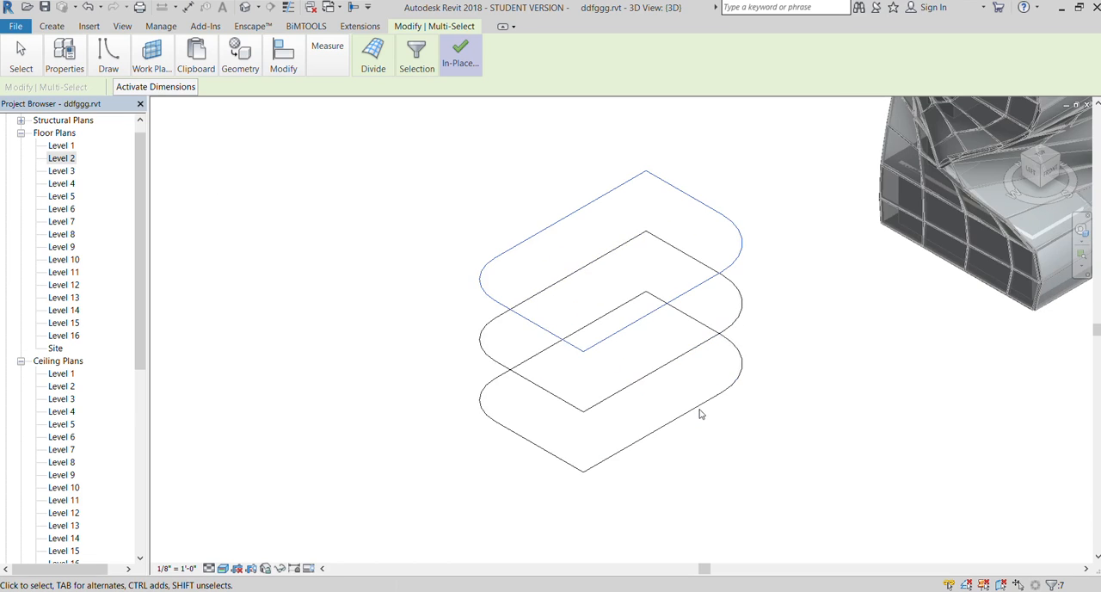
pyautogui.scroll(-2, 416, 287)
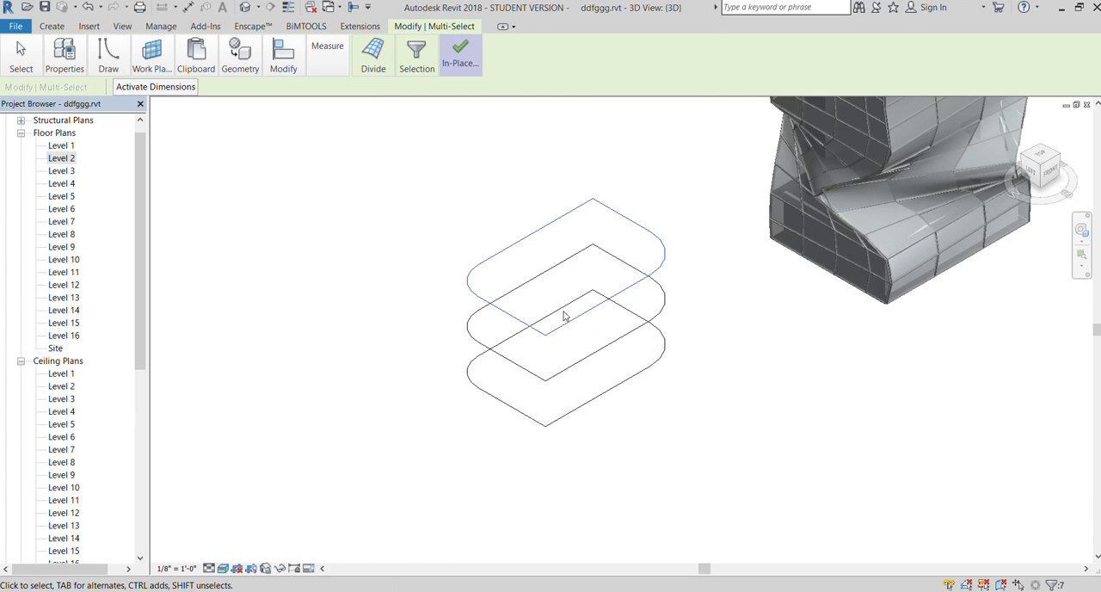
pyautogui.scroll(1, 689, 306)
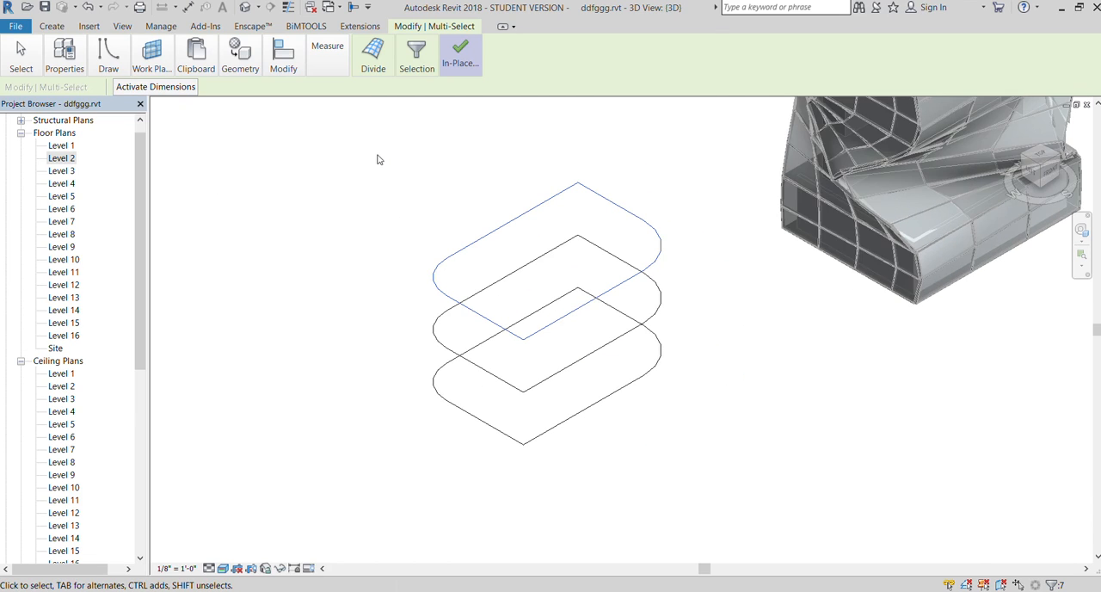
# Try to create a form from all three stacked outlines, in the 3D view and again from the Level 2 floor plan
pyautogui.moveTo(381, 154); pyautogui.dragTo(698, 480)
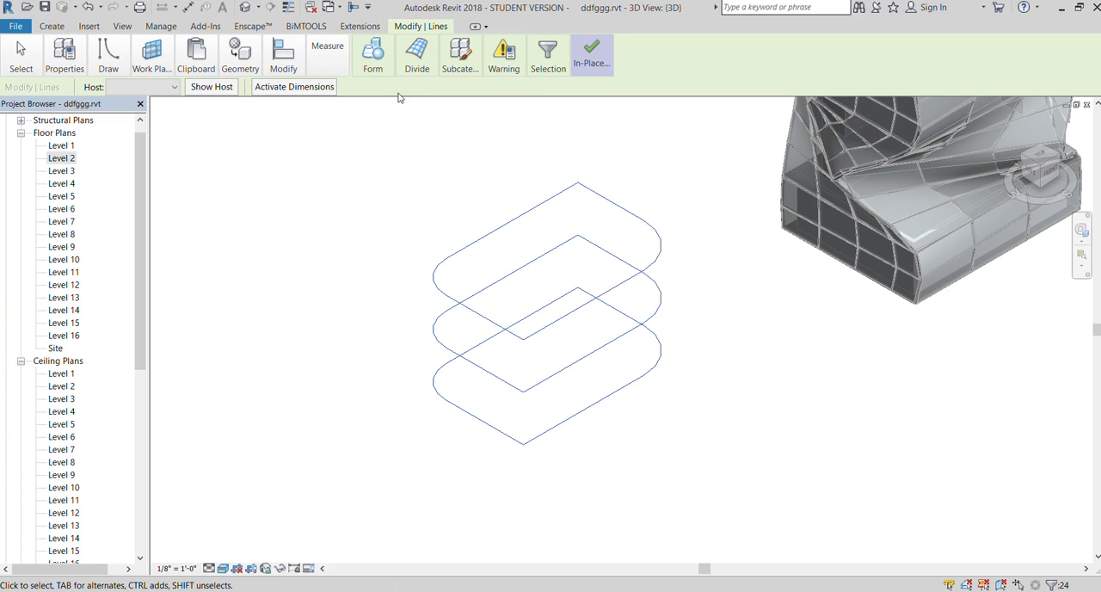
pyautogui.click(373, 57)
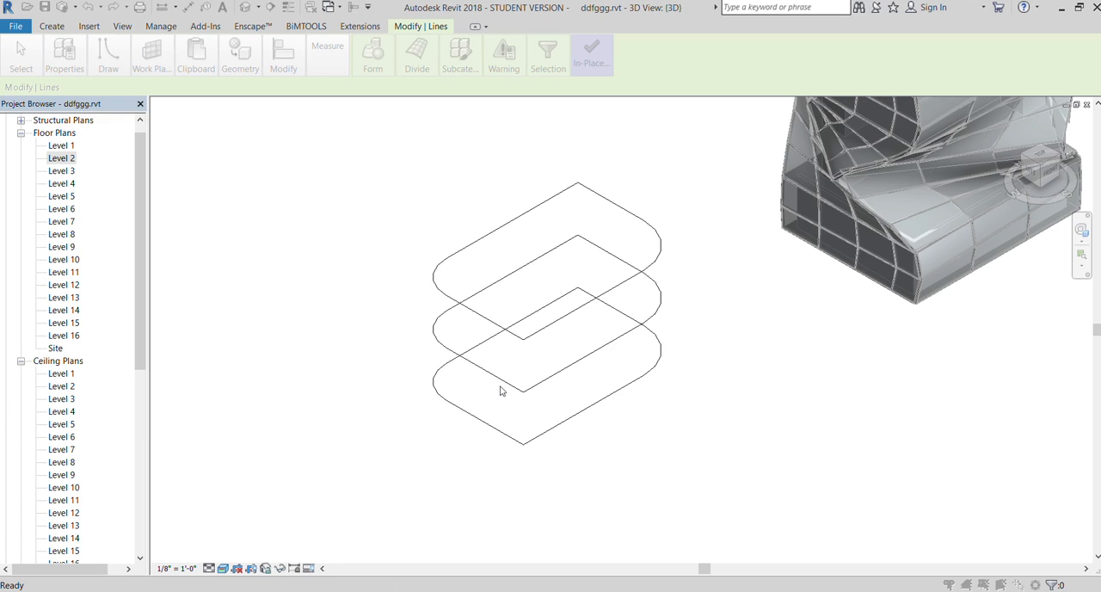
pyautogui.doubleClick(53, 159)
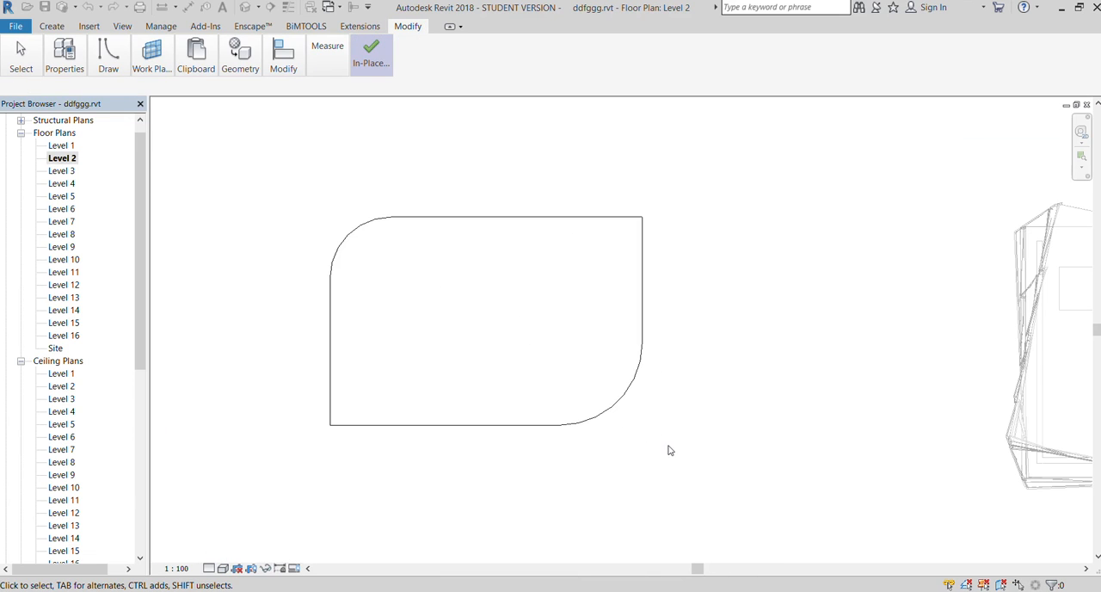
pyautogui.moveTo(669, 450); pyautogui.dragTo(214, 164)
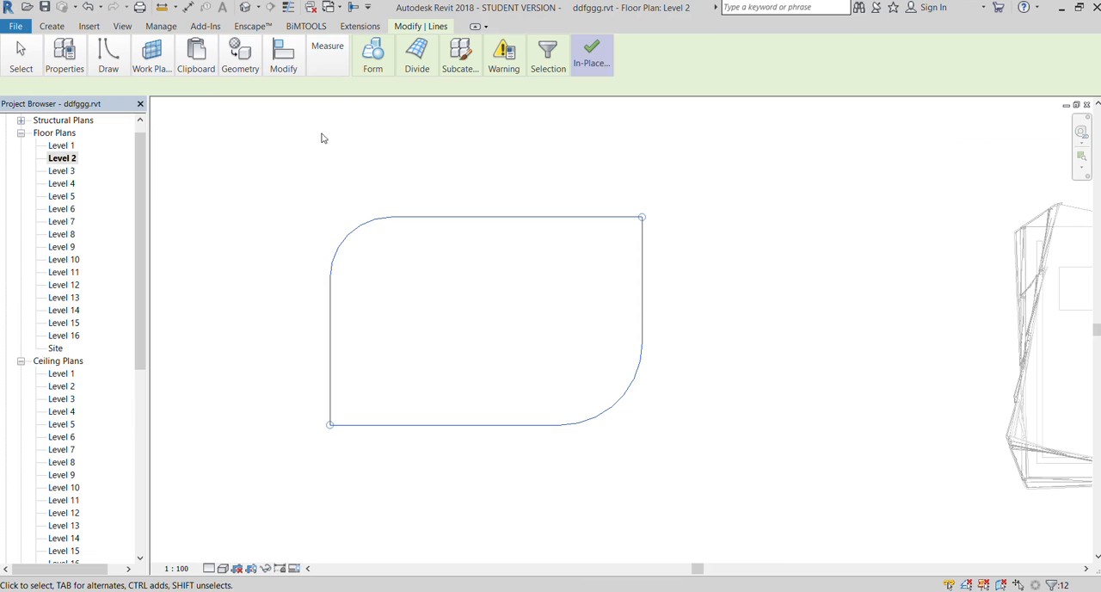
pyautogui.click(372, 54)
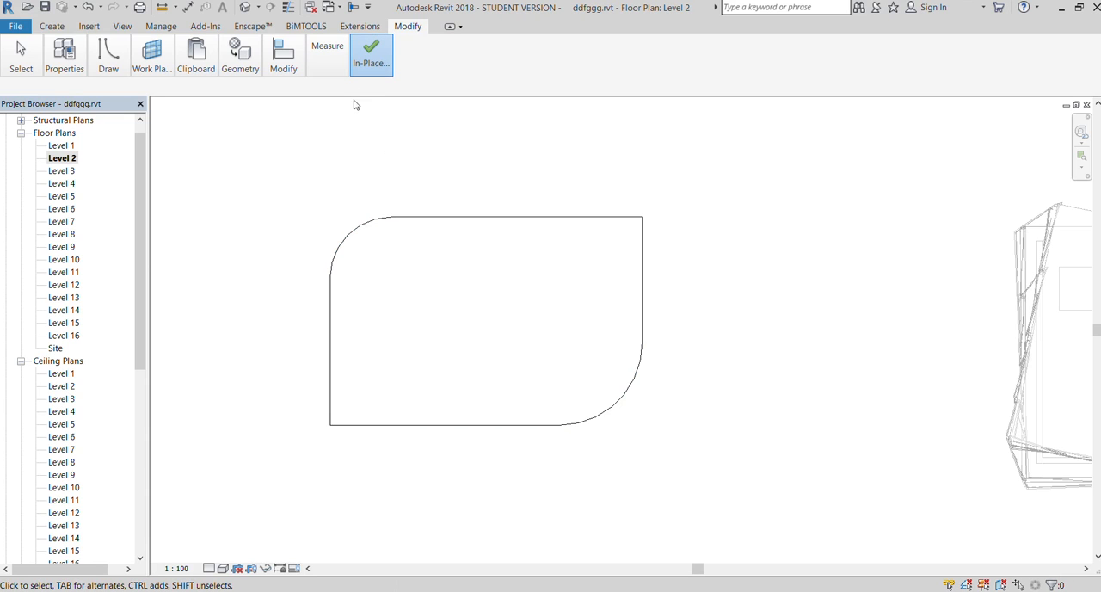
# Finish the in-place mass, reopen the 3D view, and undo back to the single original outline in mass editing
pyautogui.click(371, 55)
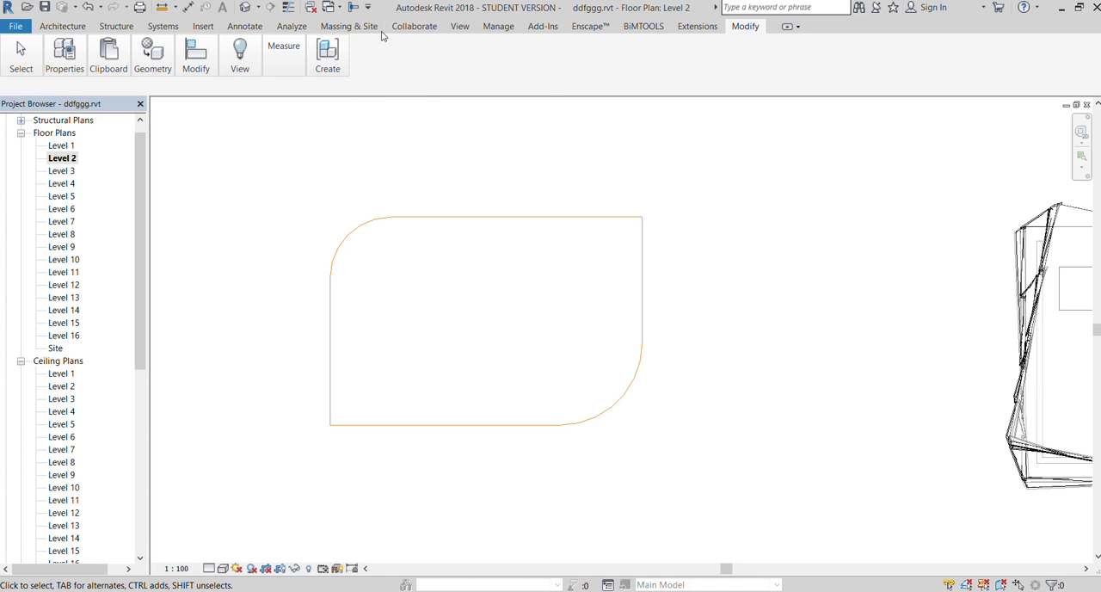
pyautogui.click(460, 29)
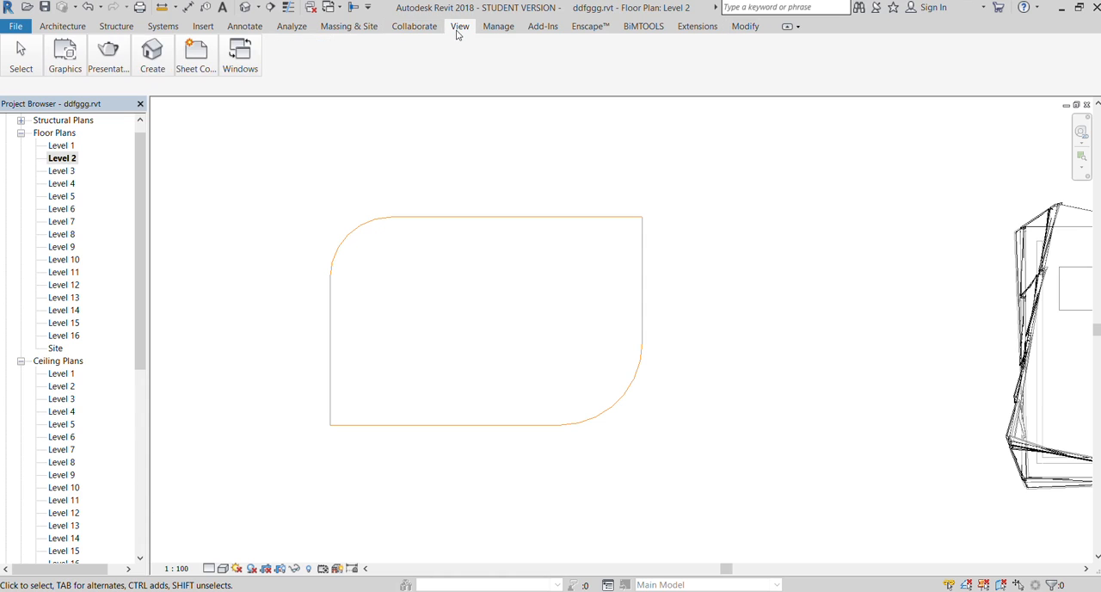
pyautogui.click(148, 92)
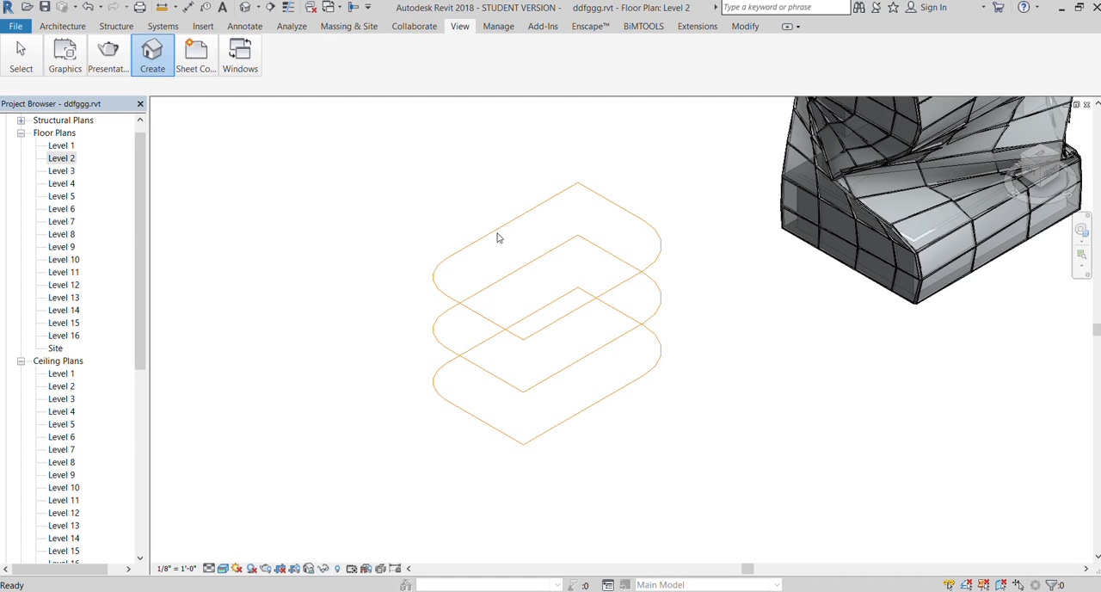
pyautogui.doubleClick(497, 333)
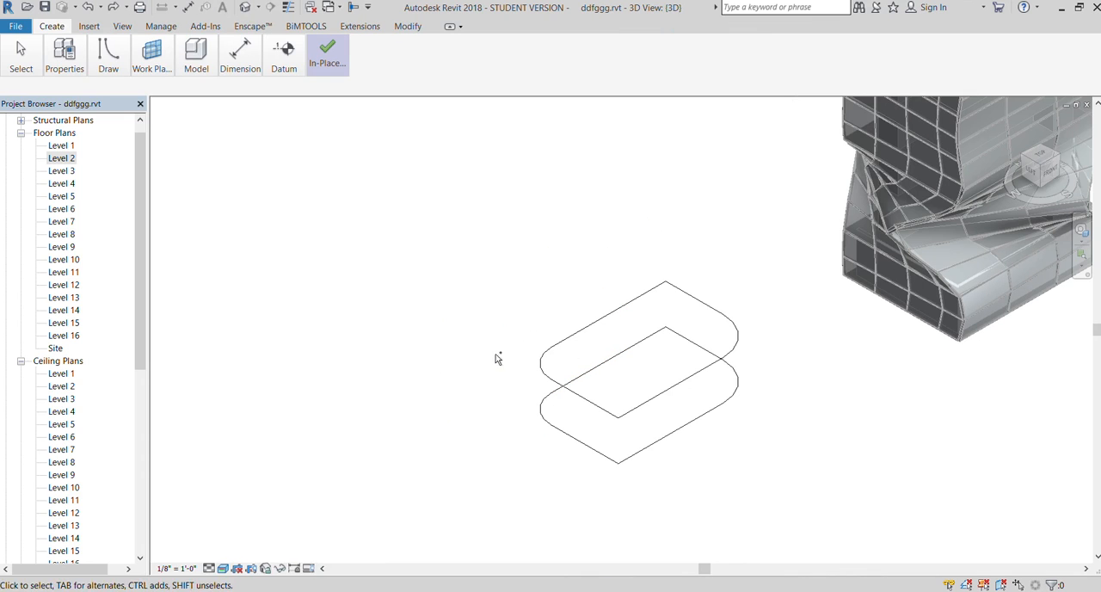
pyautogui.scroll(-2, 312, 283)
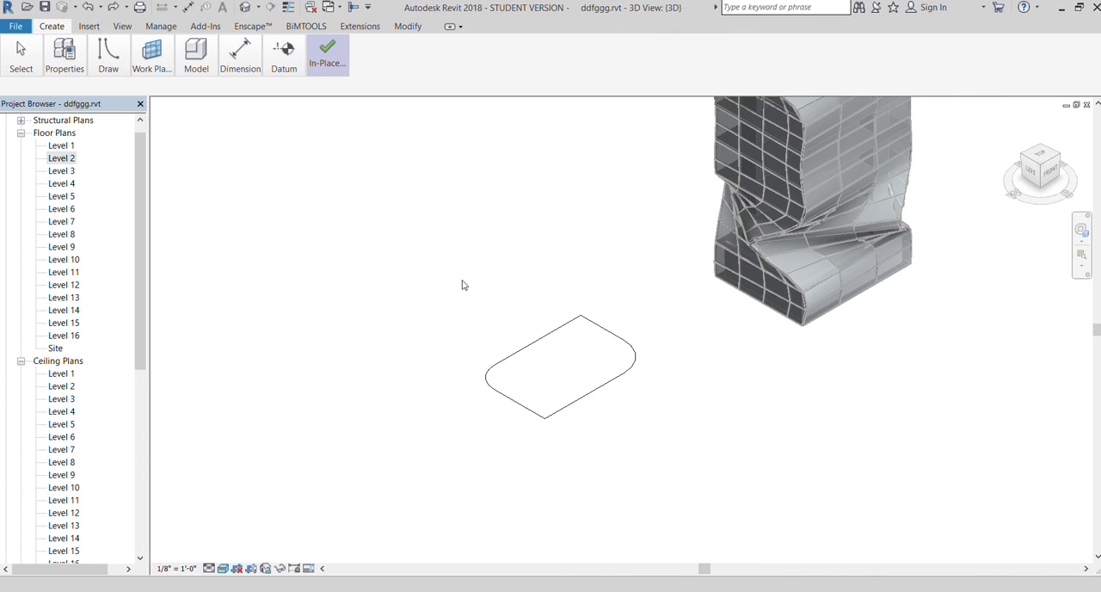
# Create a solid form from the single rounded outline
pyautogui.click(524, 353)
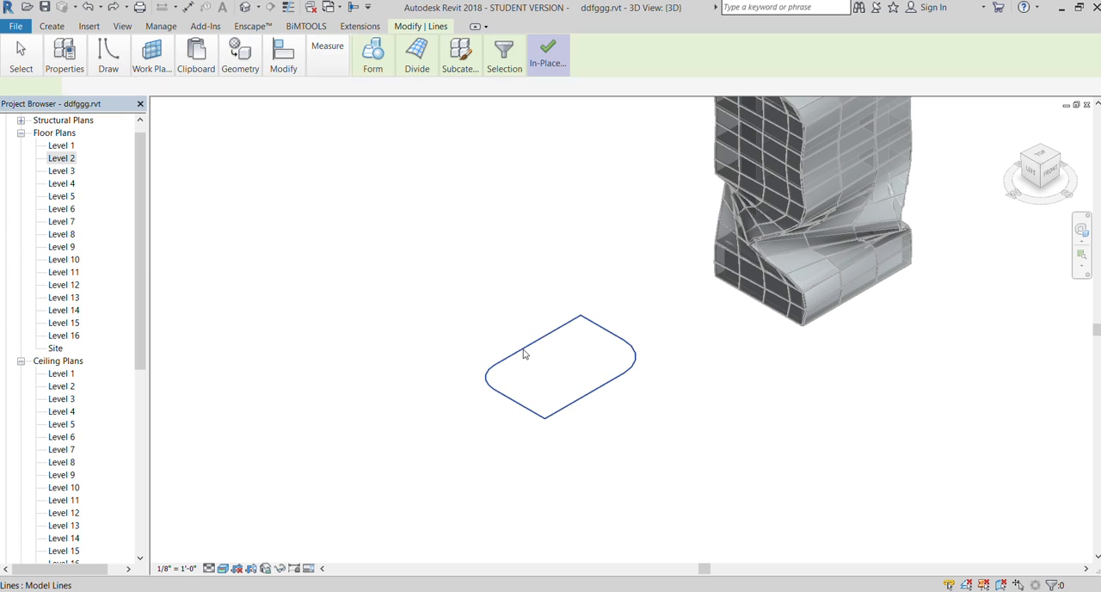
pyautogui.click(372, 68)
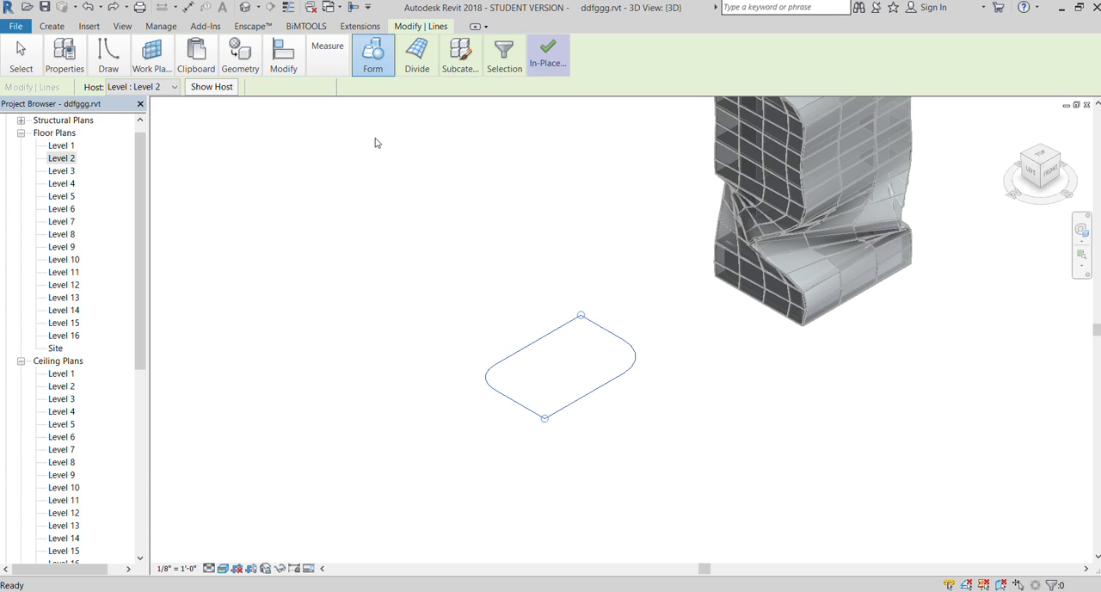
pyautogui.click(518, 256)
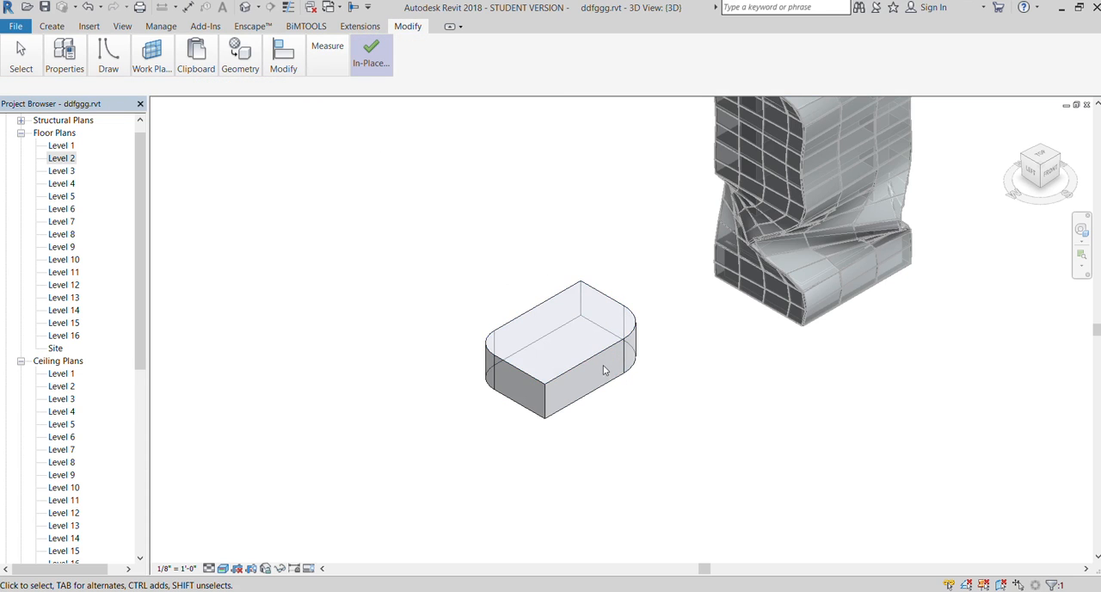
# Select the solid's top face and stretch it straight up to about three and a half times the original height
pyautogui.scroll(2, 602, 368)
pyautogui.click(581, 360)
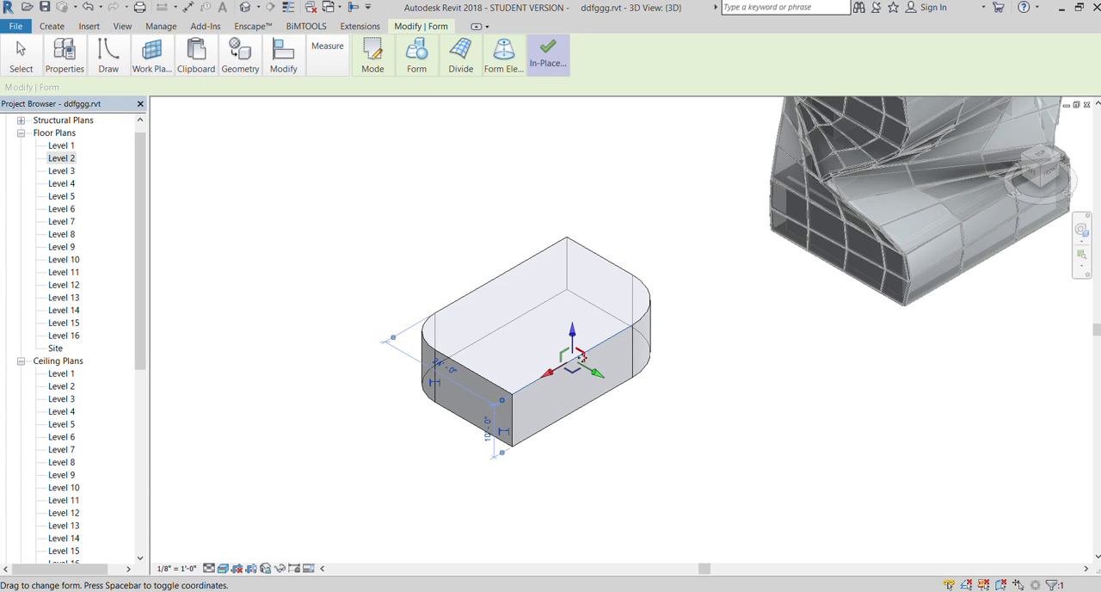
pyautogui.click(520, 297)
pyautogui.moveTo(539, 290); pyautogui.dragTo(520, 160)
pyautogui.click(341, 223)
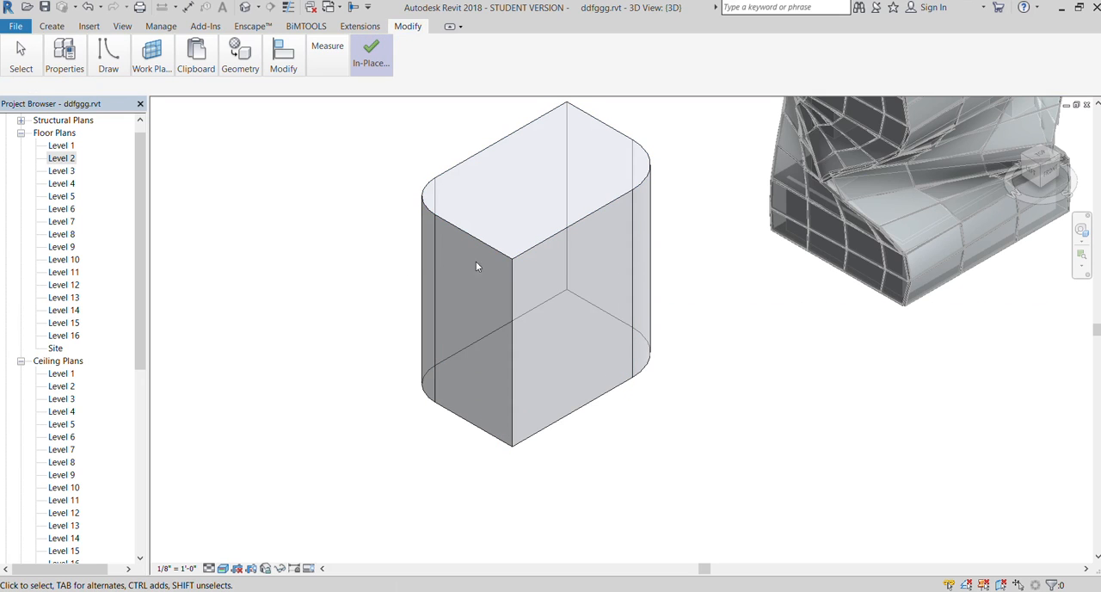
# Open the Level 1 floor plan, finish the in-place mass, and return to the 3D view
pyautogui.doubleClick(60, 146)
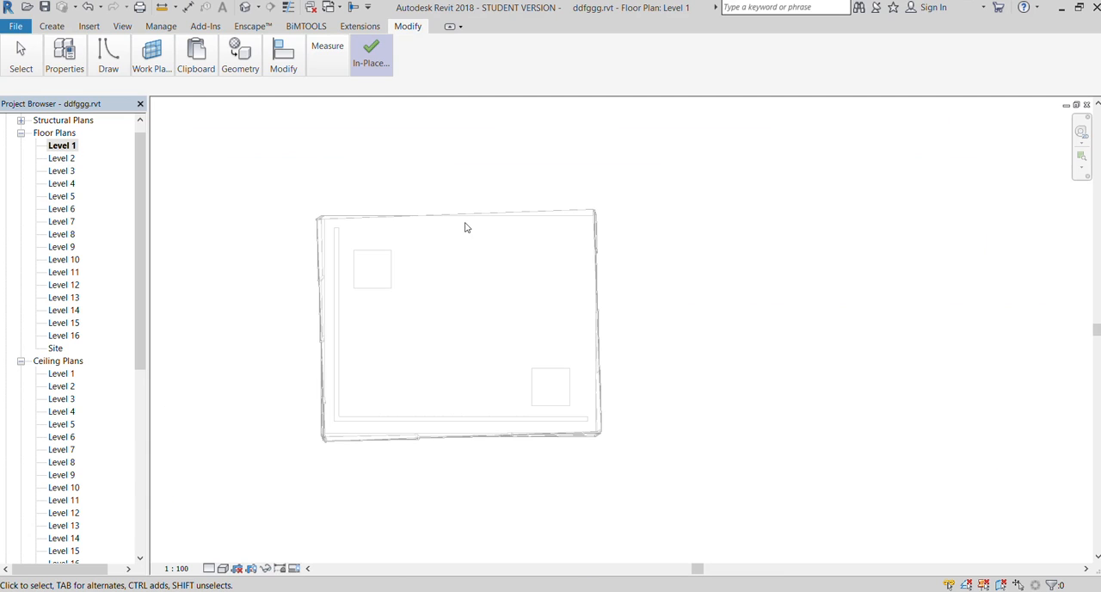
pyautogui.scroll(-5, 721, 412)
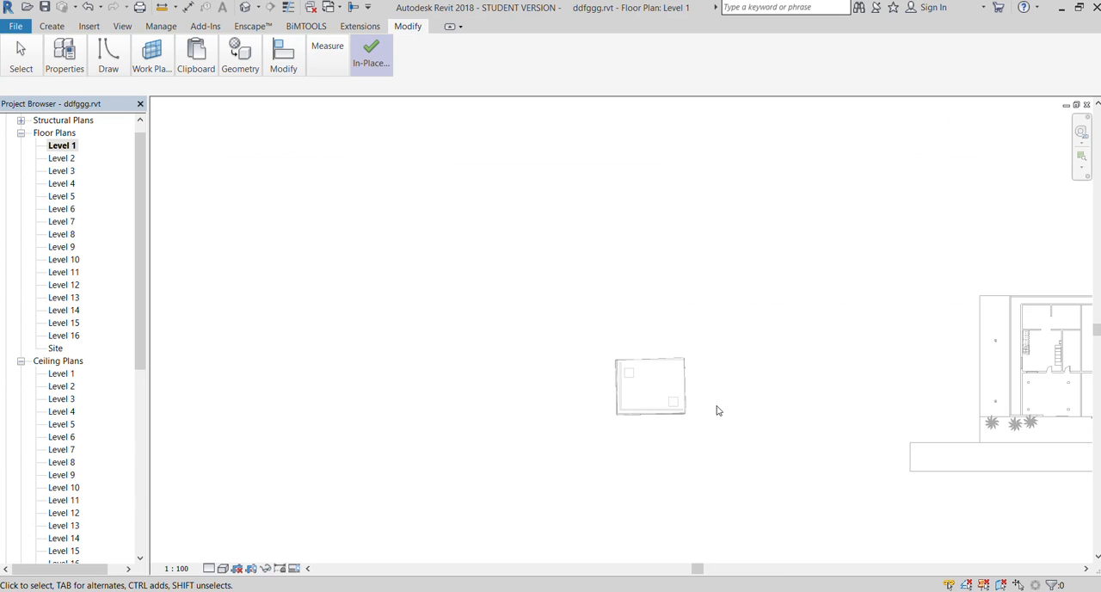
pyautogui.scroll(3, 717, 410)
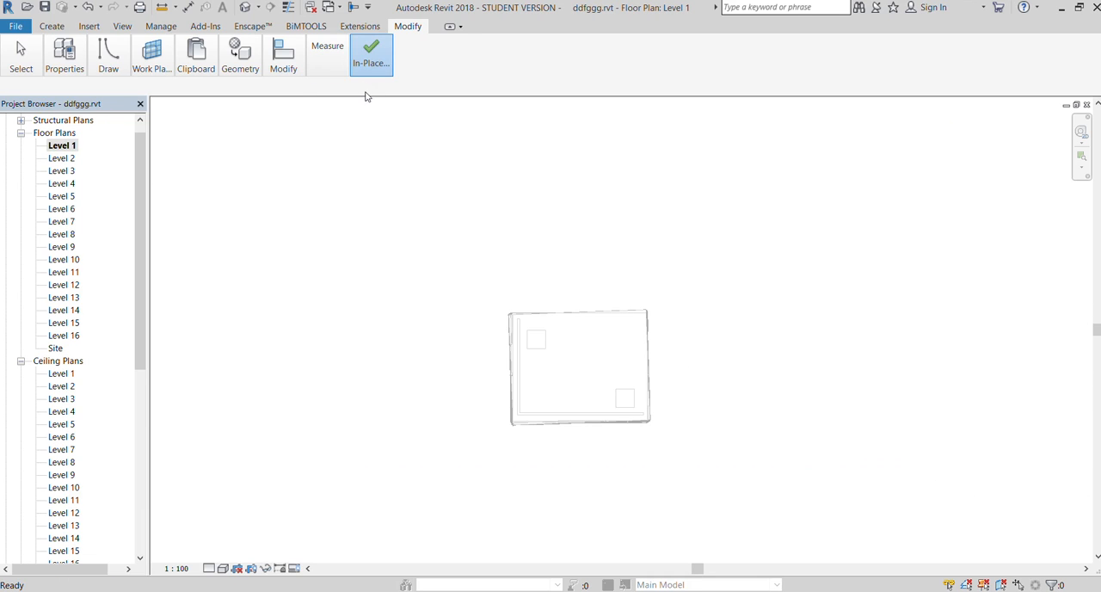
pyautogui.scroll(-4, 680, 314)
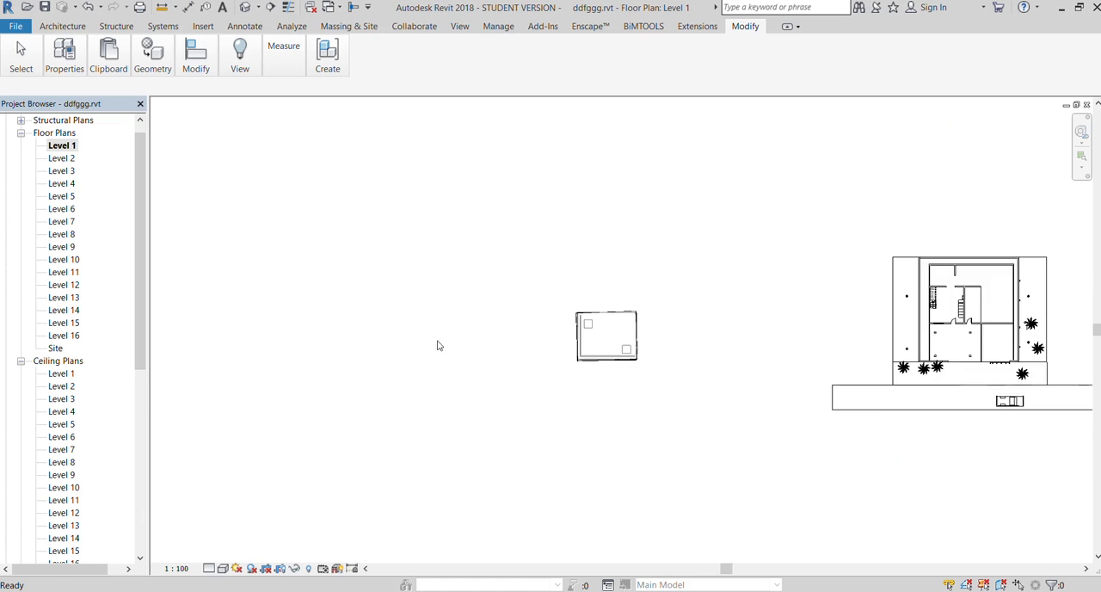
pyautogui.scroll(1, 376, 324)
pyautogui.click(460, 26)
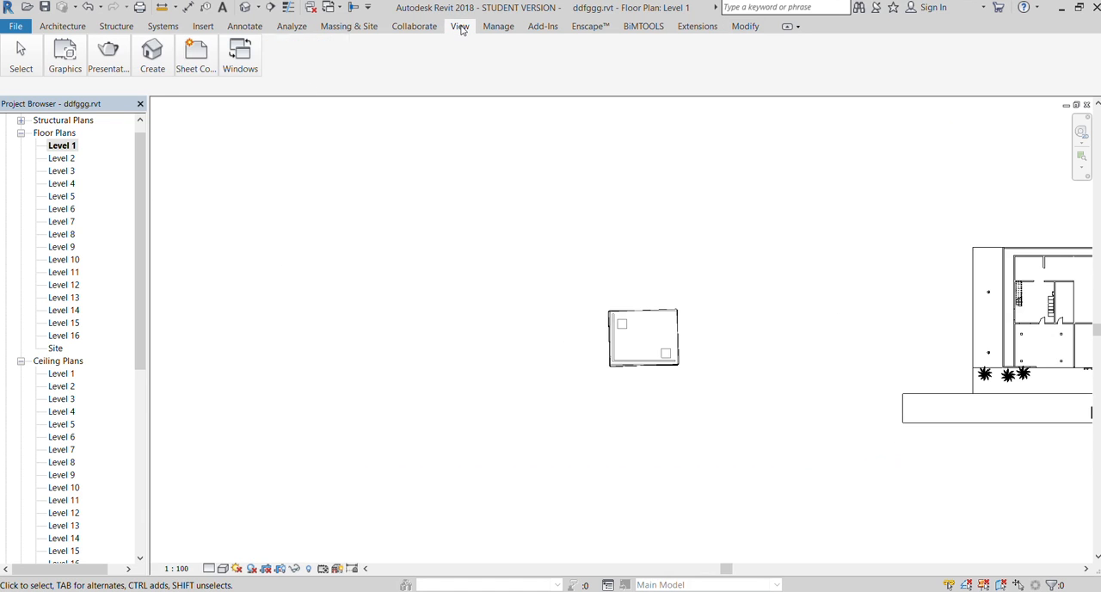
pyautogui.click(144, 59)
pyautogui.click(148, 87)
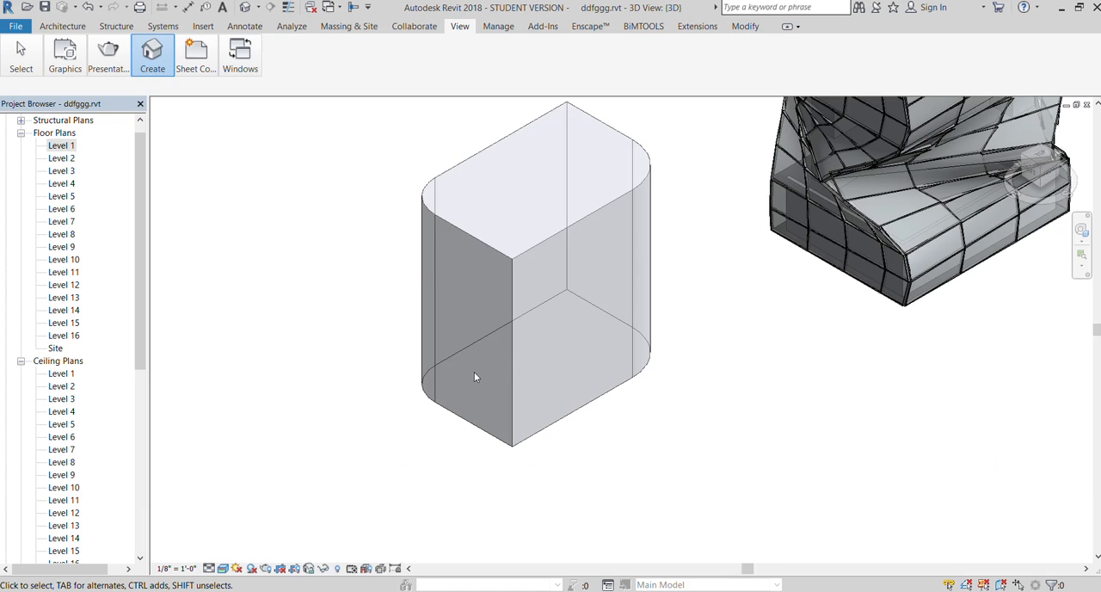
# Select the new mass in the 3D view and look for it in the Level 1 floor plan
pyautogui.click(481, 427)
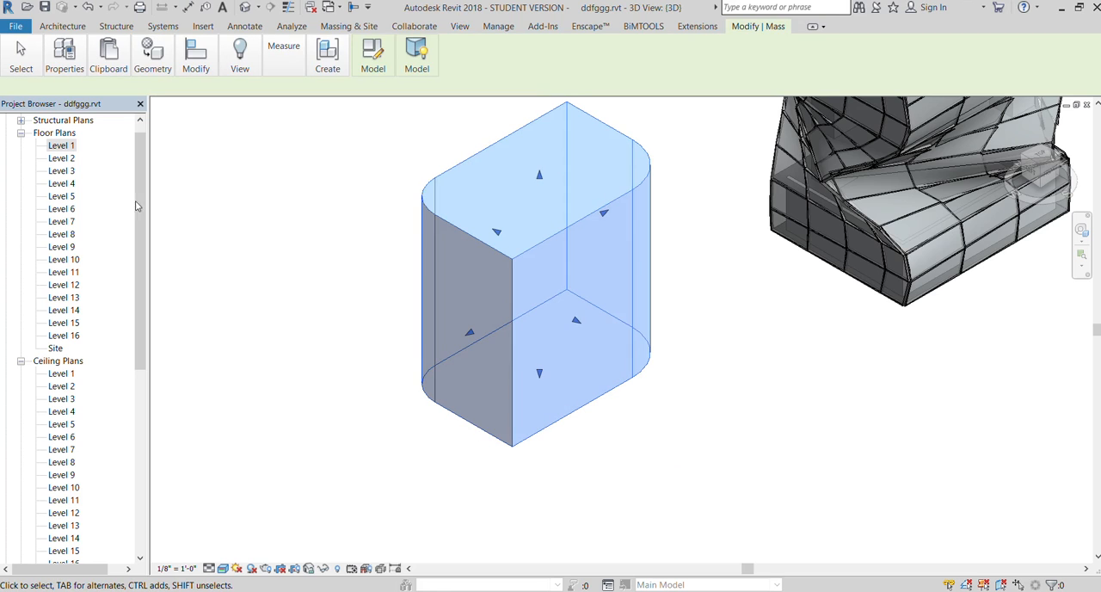
pyautogui.doubleClick(54, 145)
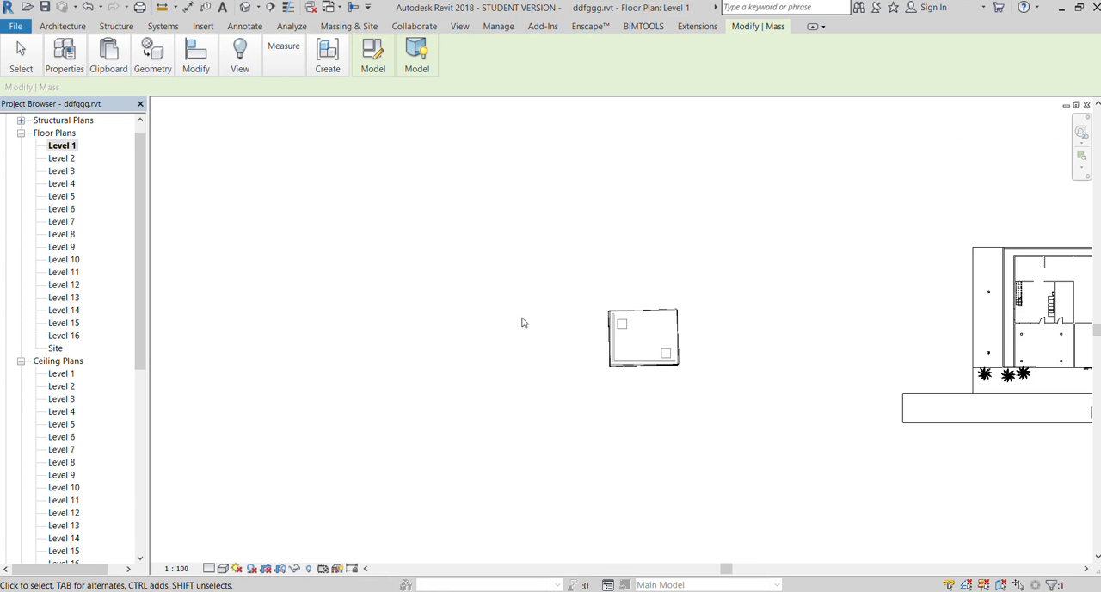
pyautogui.scroll(-2, 413, 304)
pyautogui.scroll(3, 412, 304)
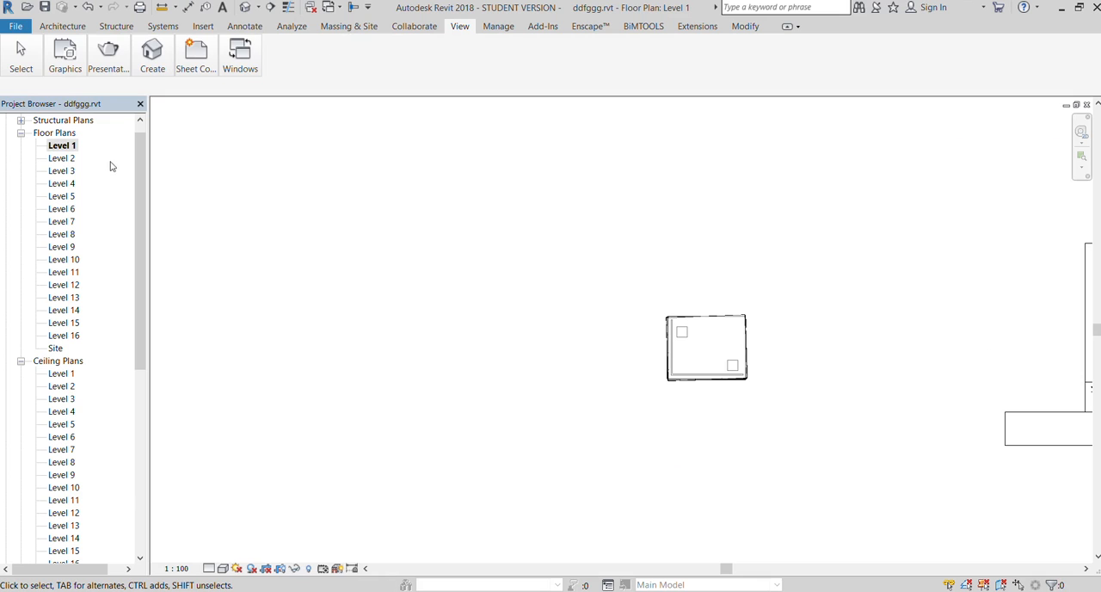
# Examine the tower and its levels in the East elevation, and return to the 3D view
pyautogui.scroll(-10, 32, 404)
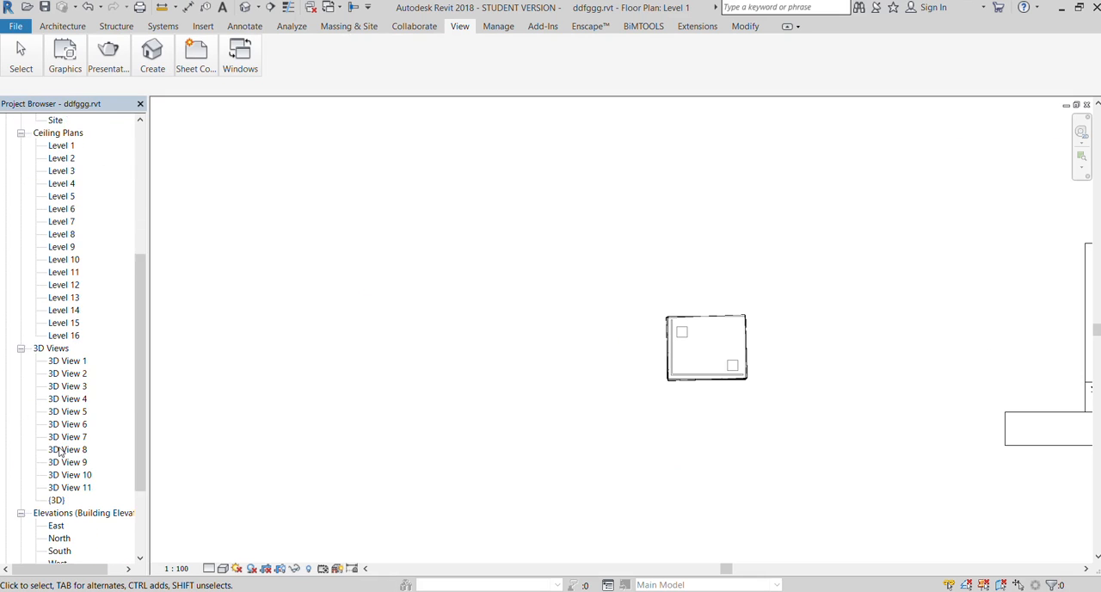
pyautogui.click(54, 462)
pyautogui.doubleClick(53, 463)
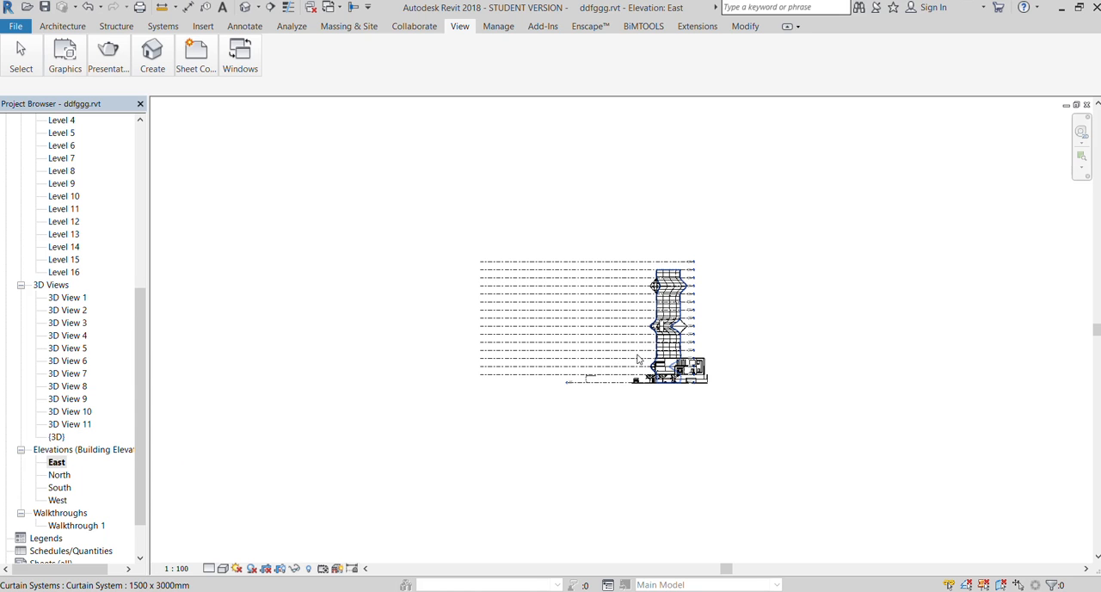
pyautogui.scroll(5, 637, 360)
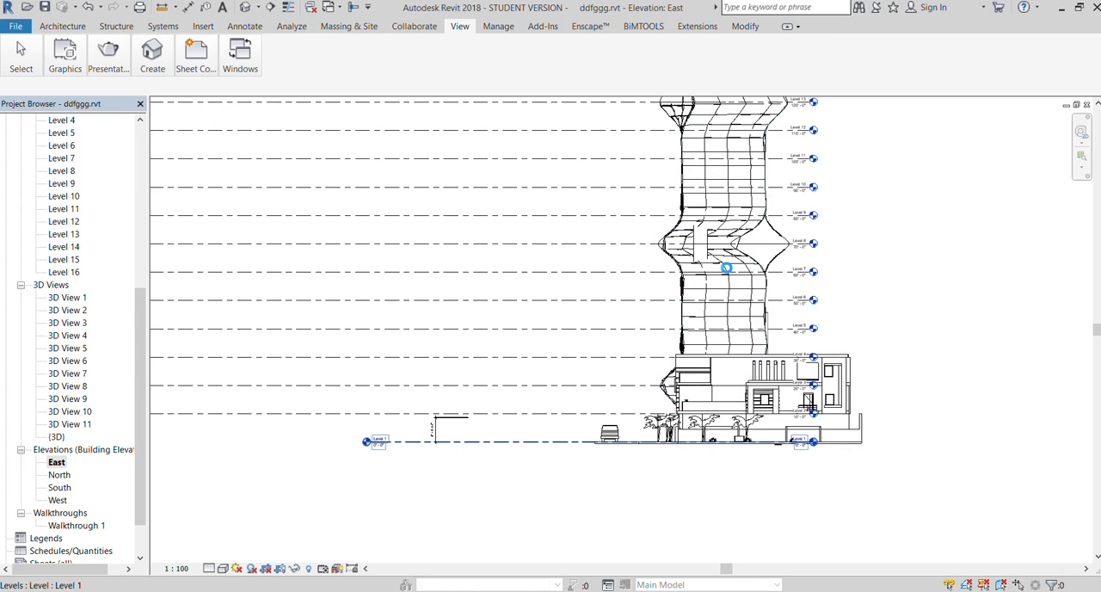
pyautogui.scroll(-1, 615, 474)
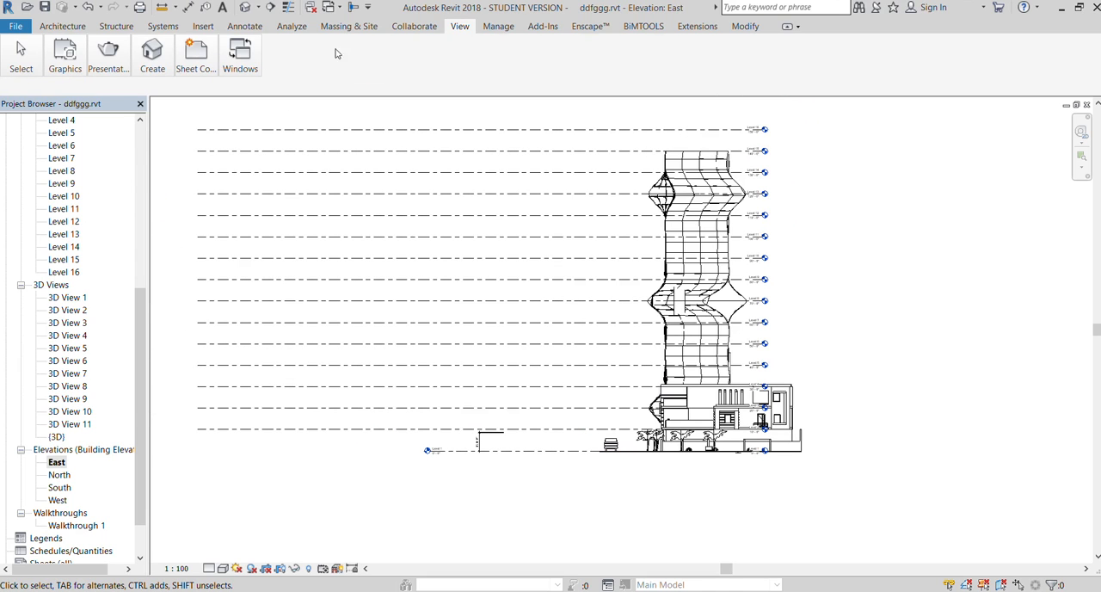
pyautogui.click(146, 54)
pyautogui.click(143, 82)
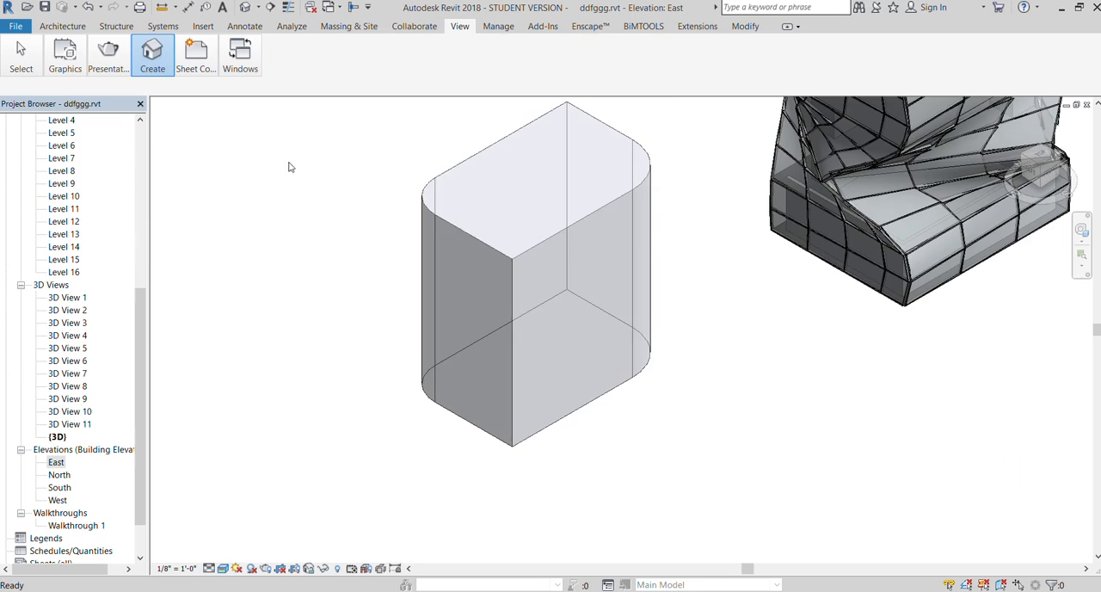
# Select the rounded mass in the 3D view and pull its top face down to about one fifth of its height
pyautogui.click(507, 257)
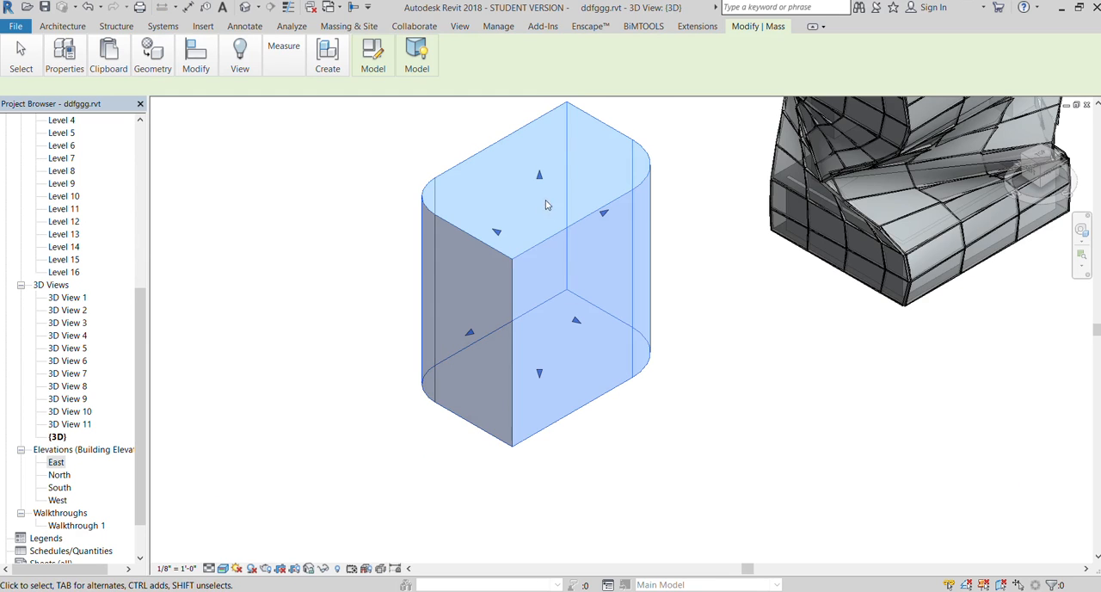
pyautogui.moveTo(519, 336); pyautogui.dragTo(518, 344)
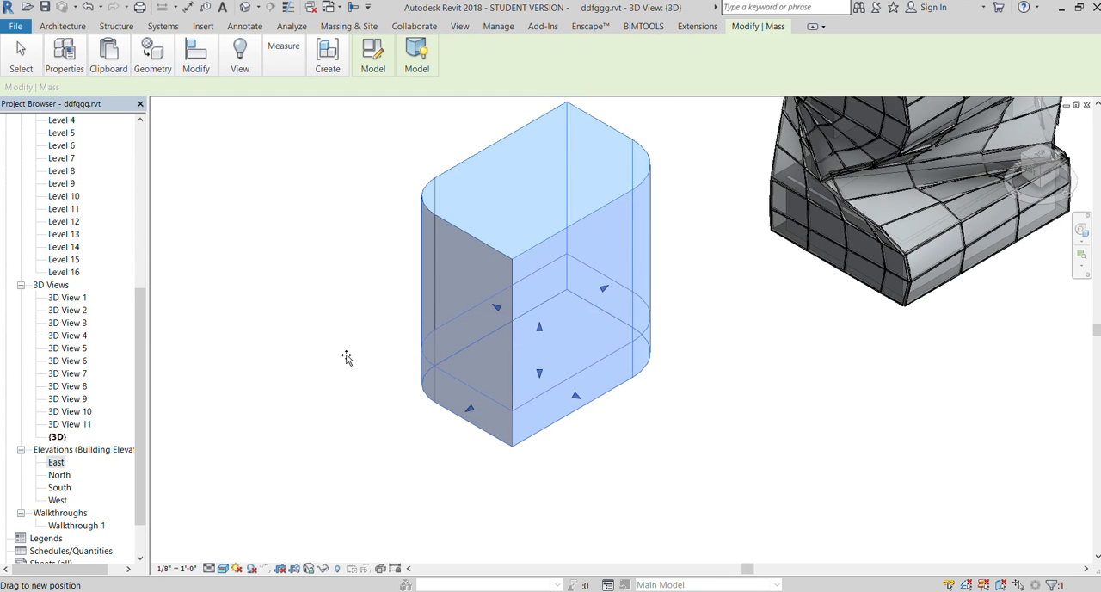
pyautogui.click(657, 393)
pyautogui.scroll(2, 657, 391)
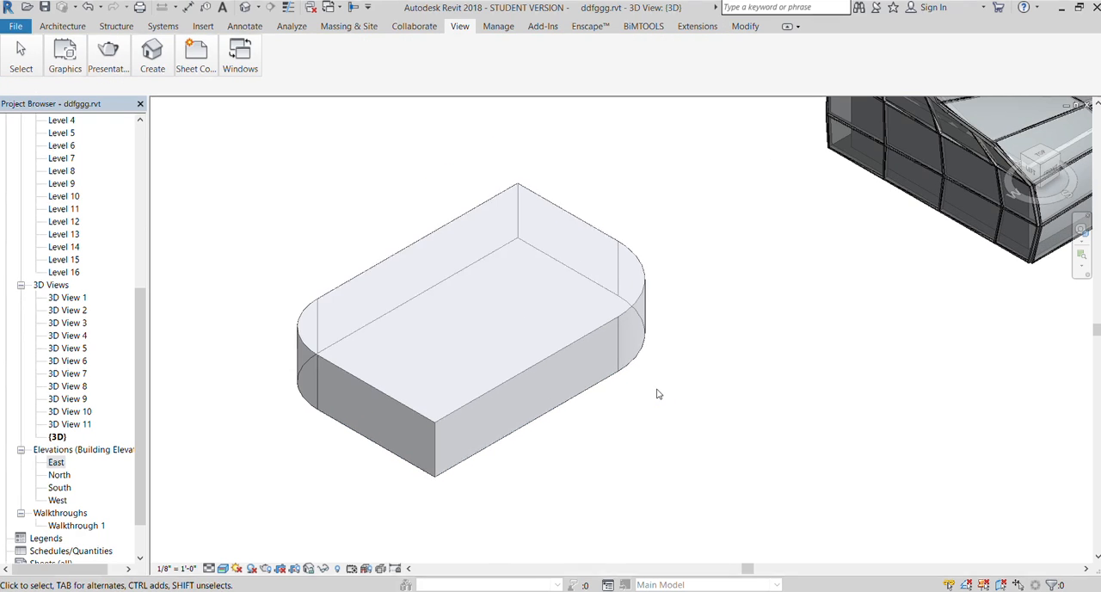
# Create a mass floor at the base of the lowered rounded mass
pyautogui.click(314, 358)
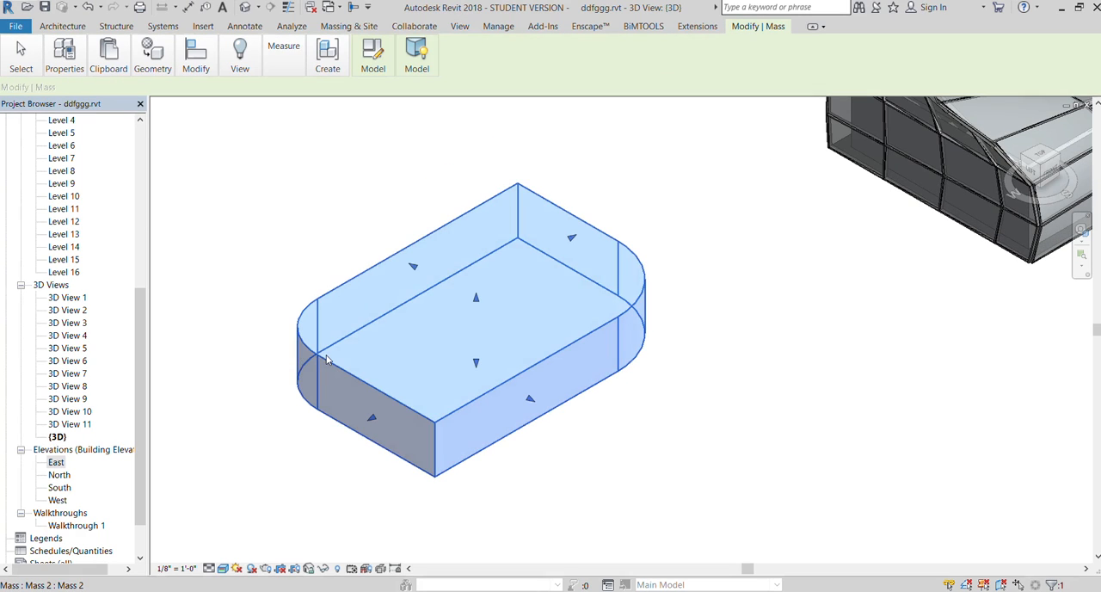
pyautogui.click(418, 54)
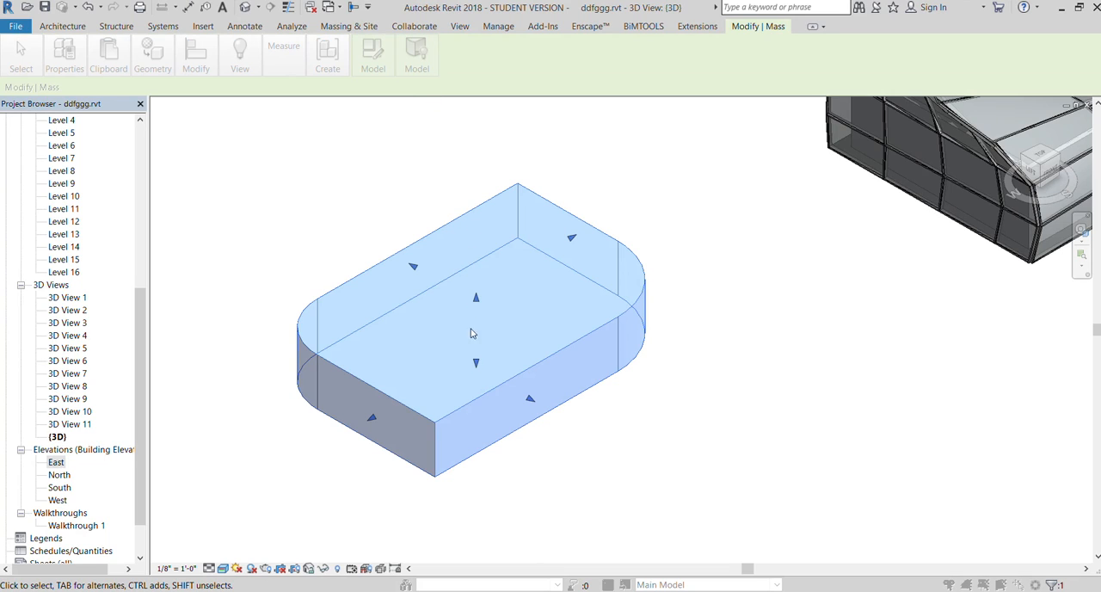
pyautogui.click(627, 433)
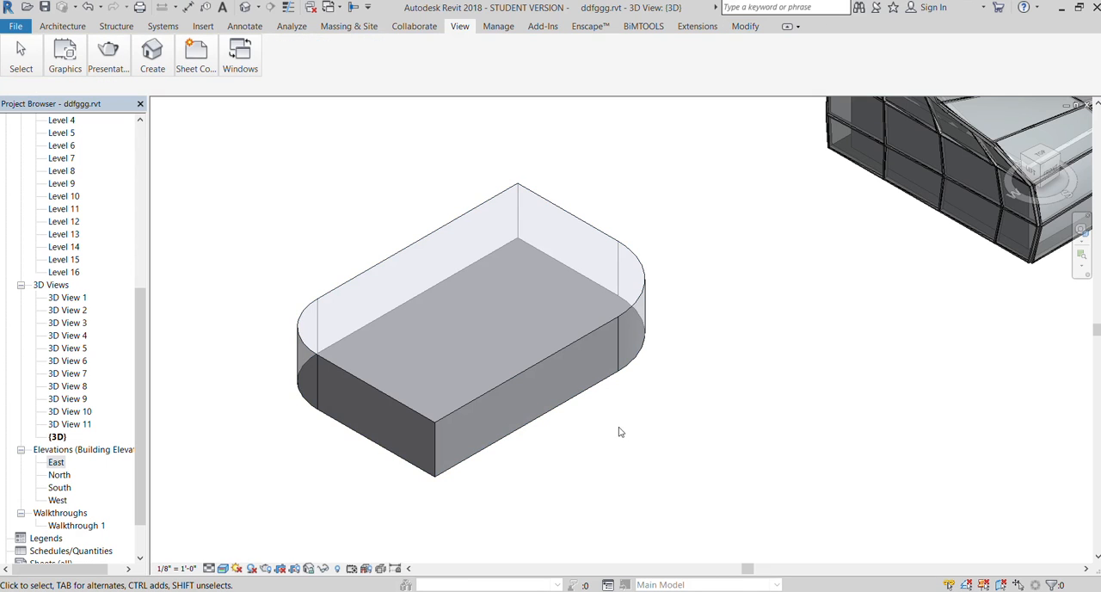
# Create a curtain system by face on the two straight front walls of the low mass
pyautogui.click(545, 360)
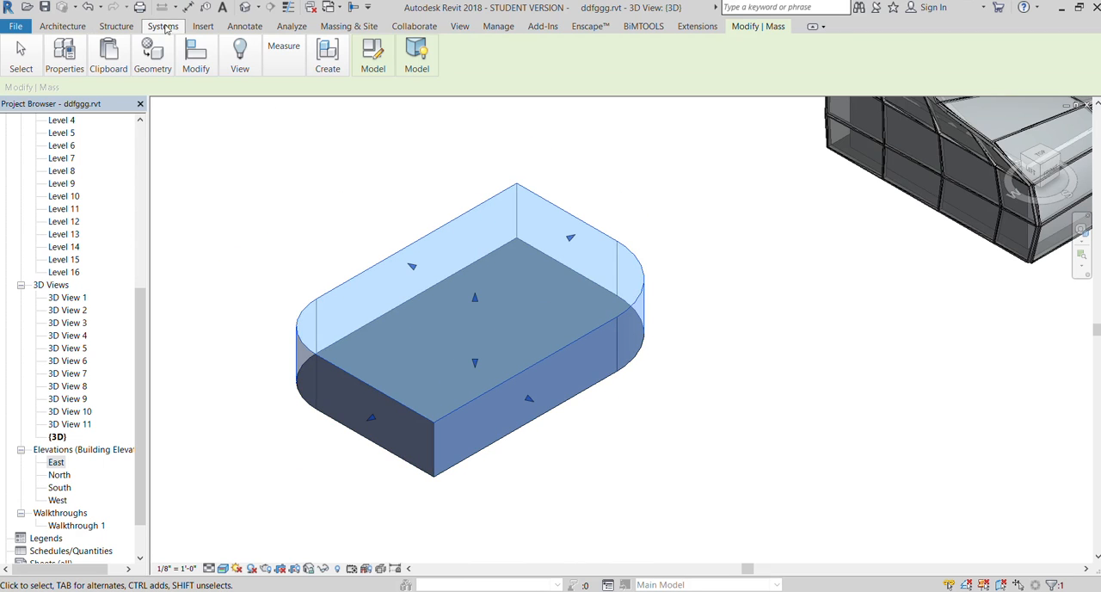
pyautogui.click(335, 29)
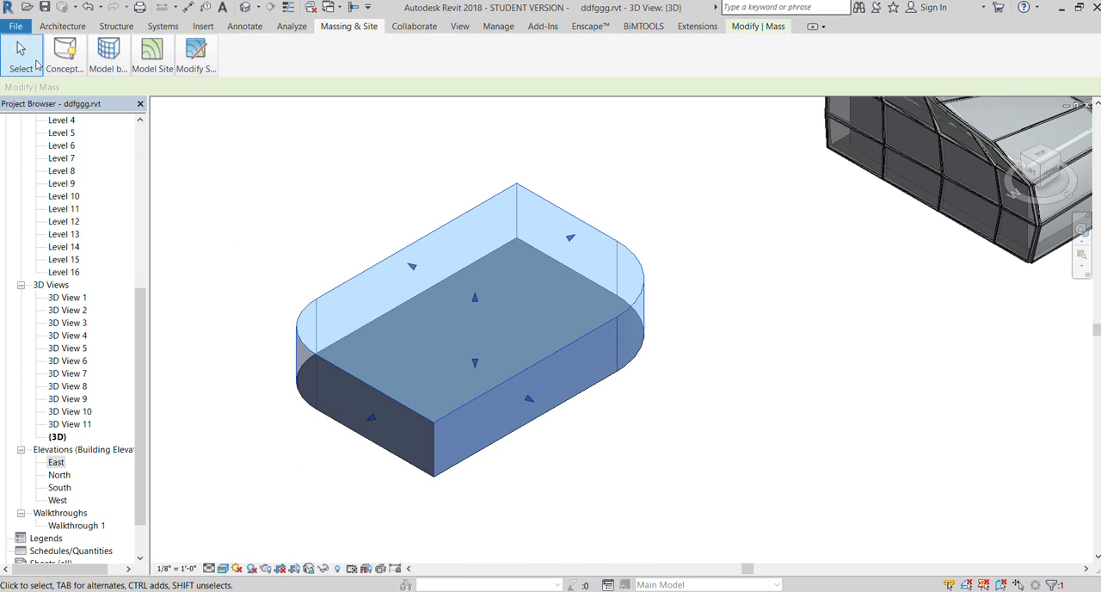
pyautogui.click(107, 98)
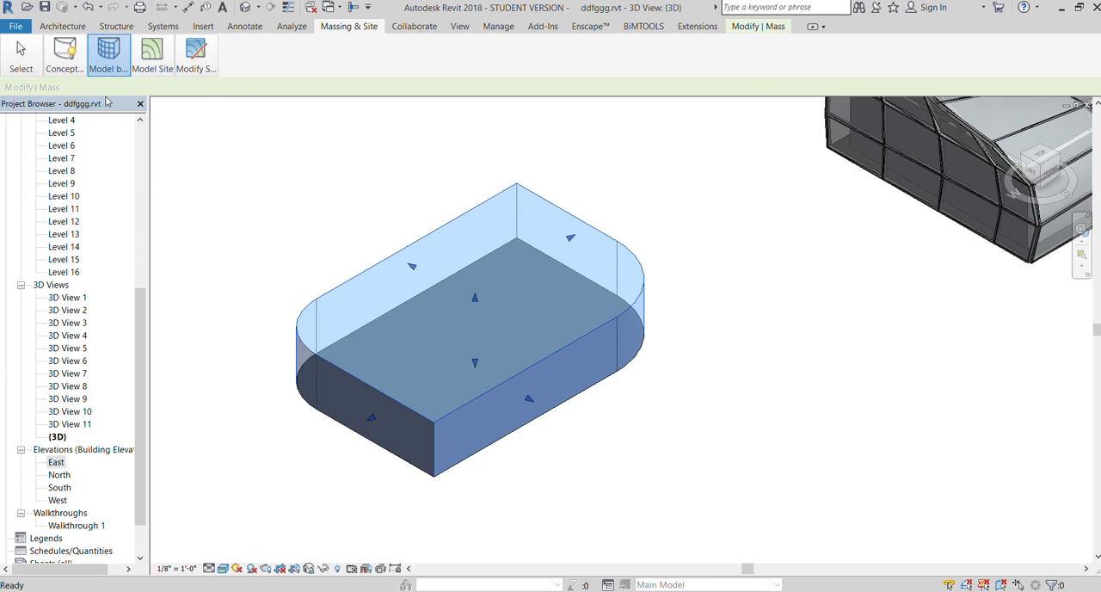
pyautogui.click(360, 390)
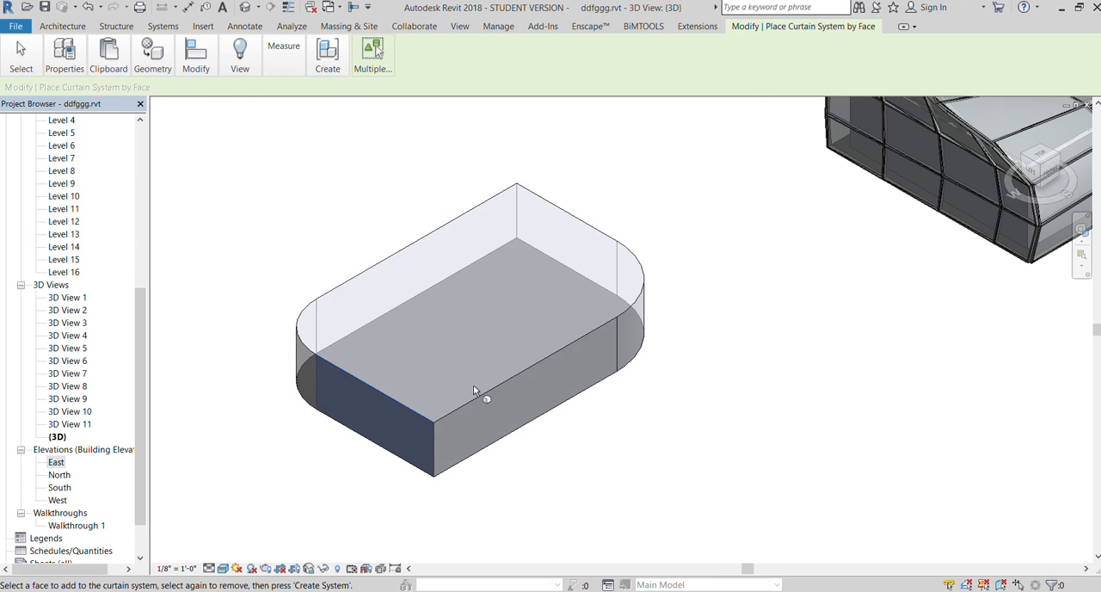
pyautogui.click(496, 386)
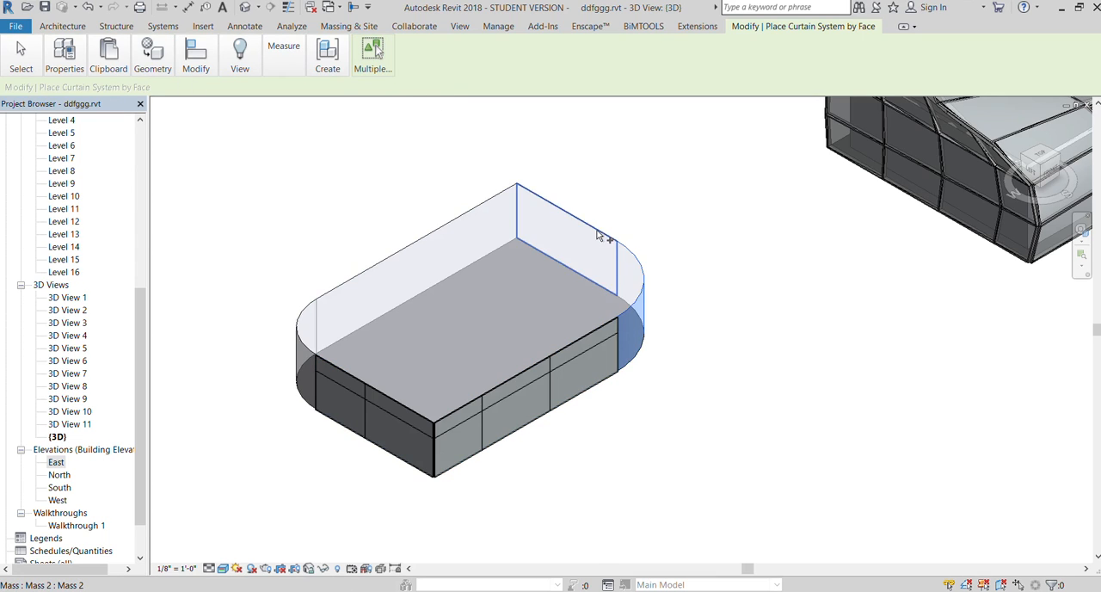
# Create another curtain system by face on the low mass's top, one rounded corner and the adjoining rear wall
pyautogui.click(445, 230)
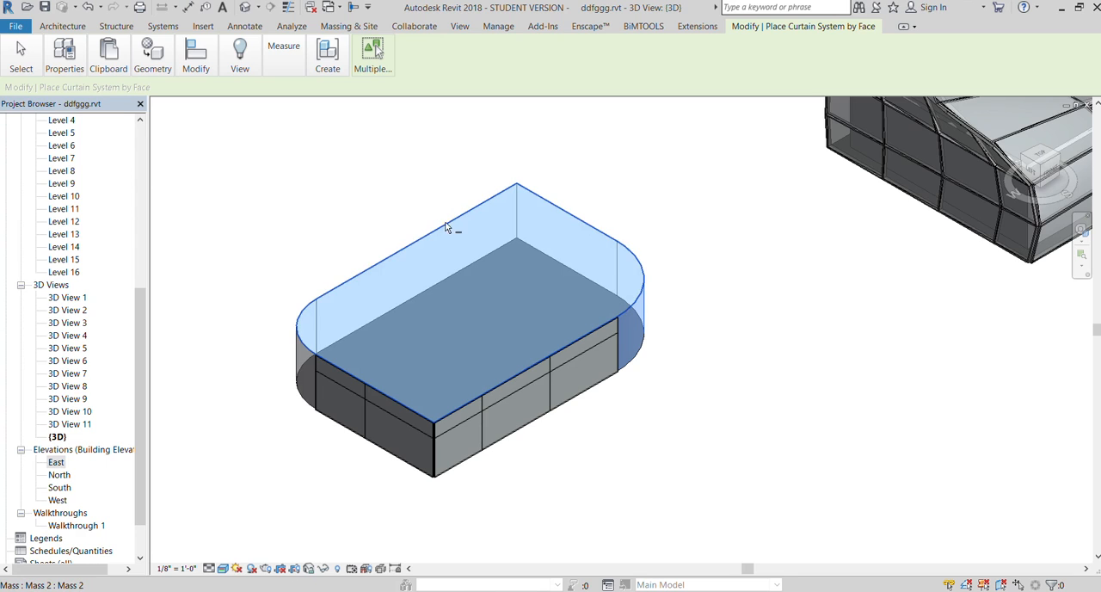
pyautogui.click(366, 64)
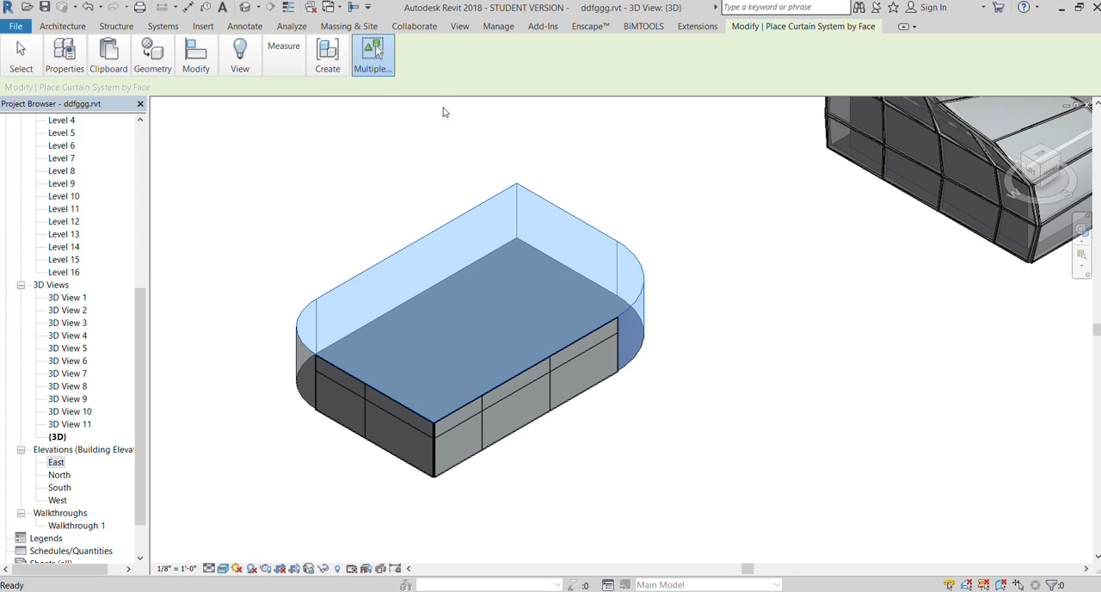
pyautogui.scroll(3, 491, 462)
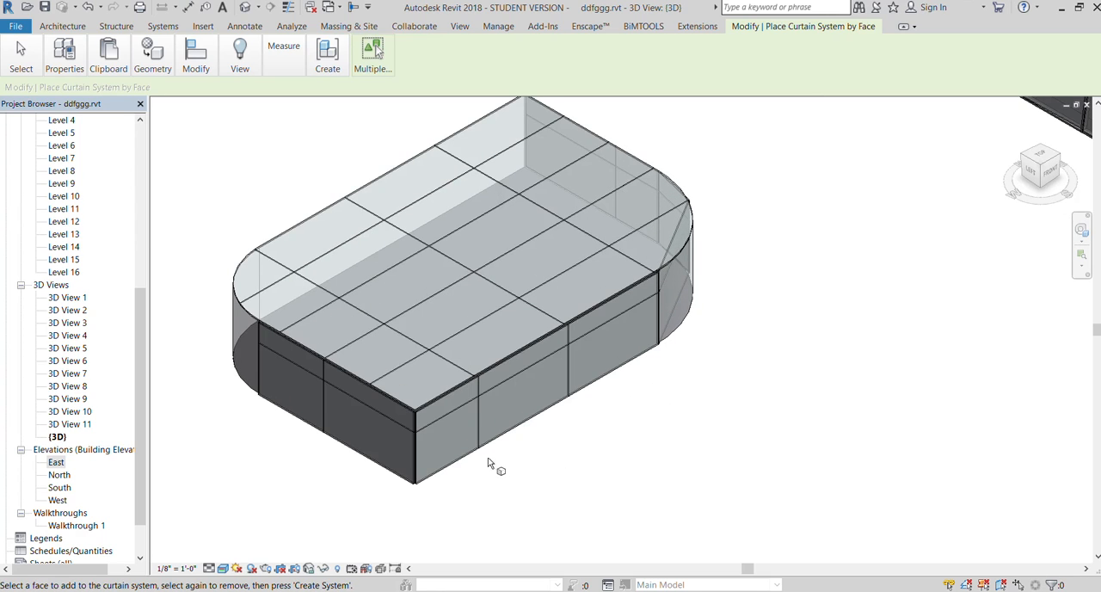
pyautogui.press('Escape')
# Tighten the grid spacing of the 1500 x 3000mm curtain system type applied to the low mass
pyautogui.click(500, 374)
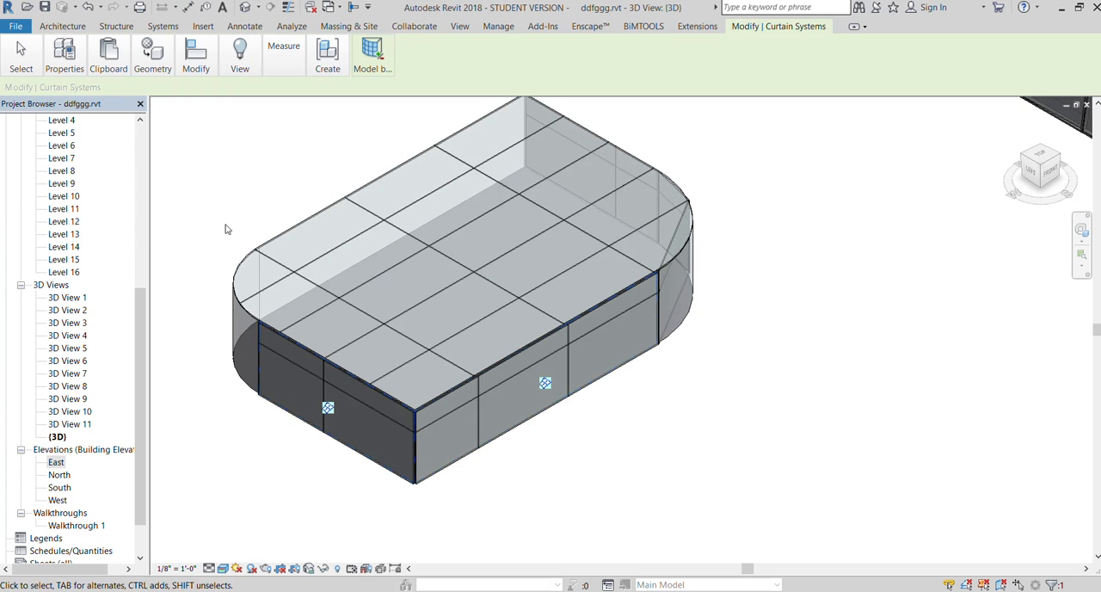
pyautogui.click(56, 66)
pyautogui.click(57, 89)
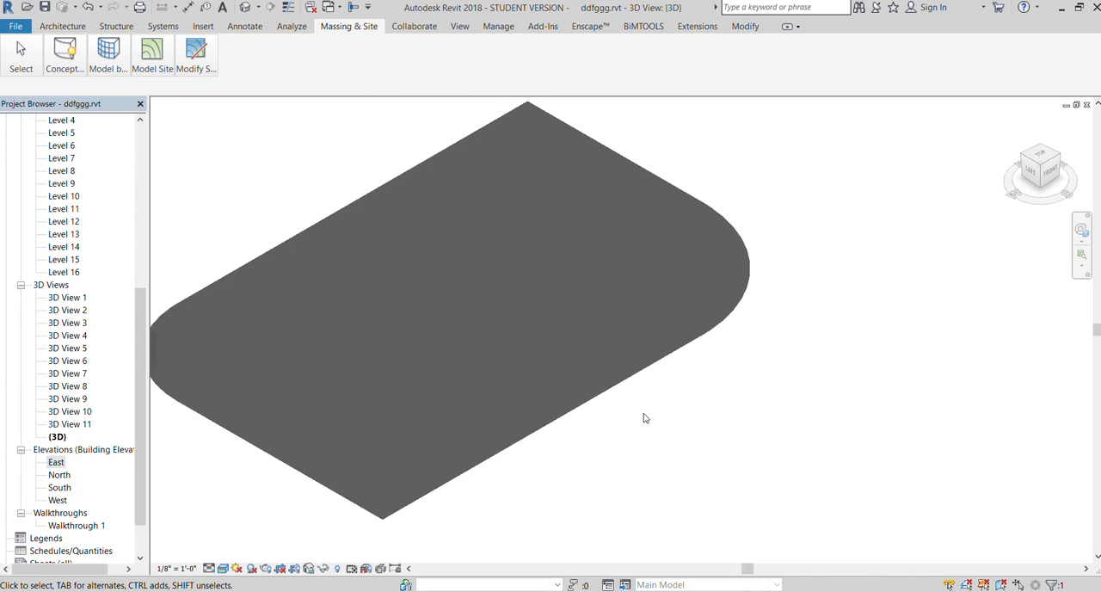
pyautogui.scroll(-2, 558, 381)
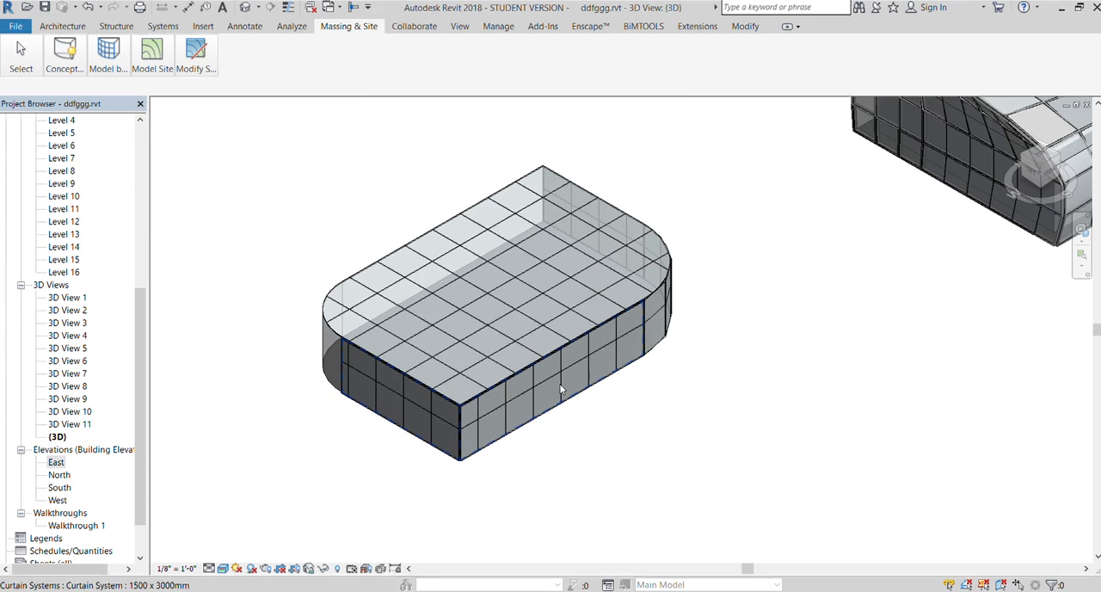
pyautogui.scroll(2, 535, 257)
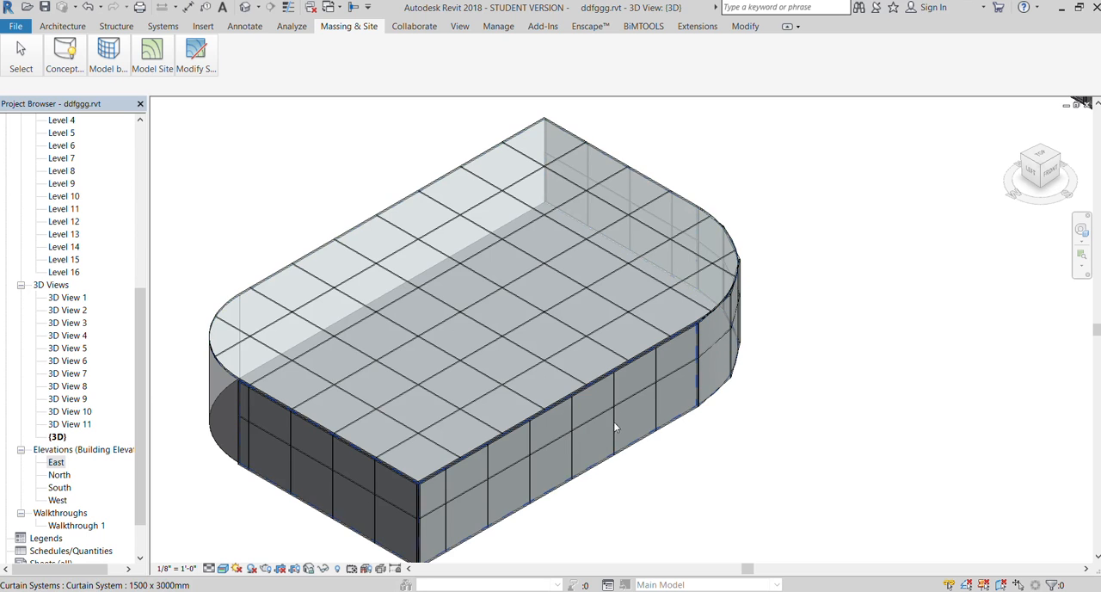
pyautogui.scroll(-1, 488, 234)
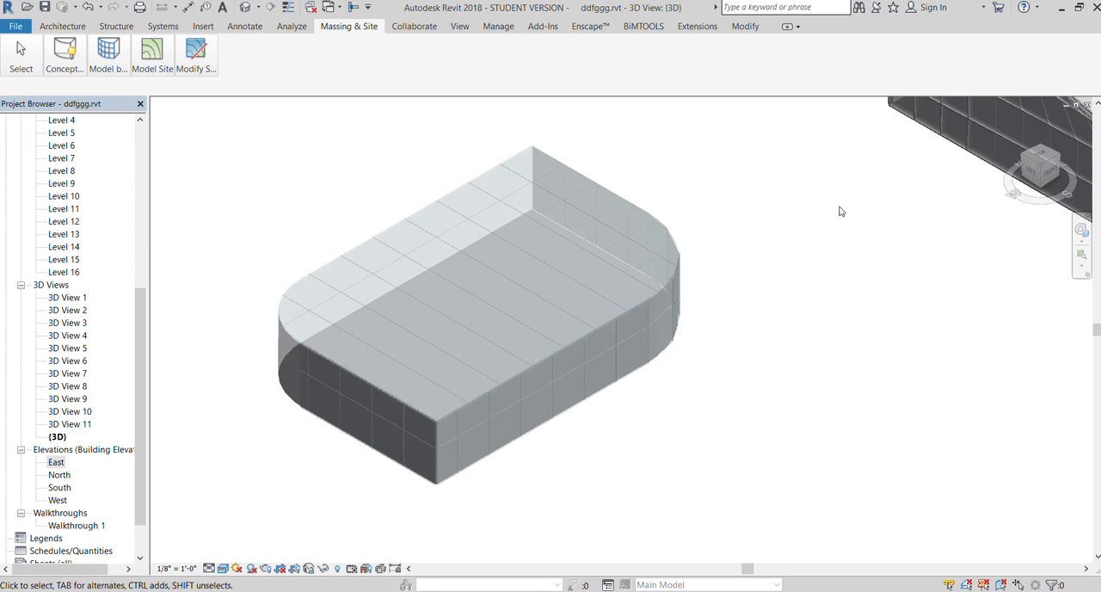
pyautogui.click(1040, 175)
pyautogui.click(1038, 151)
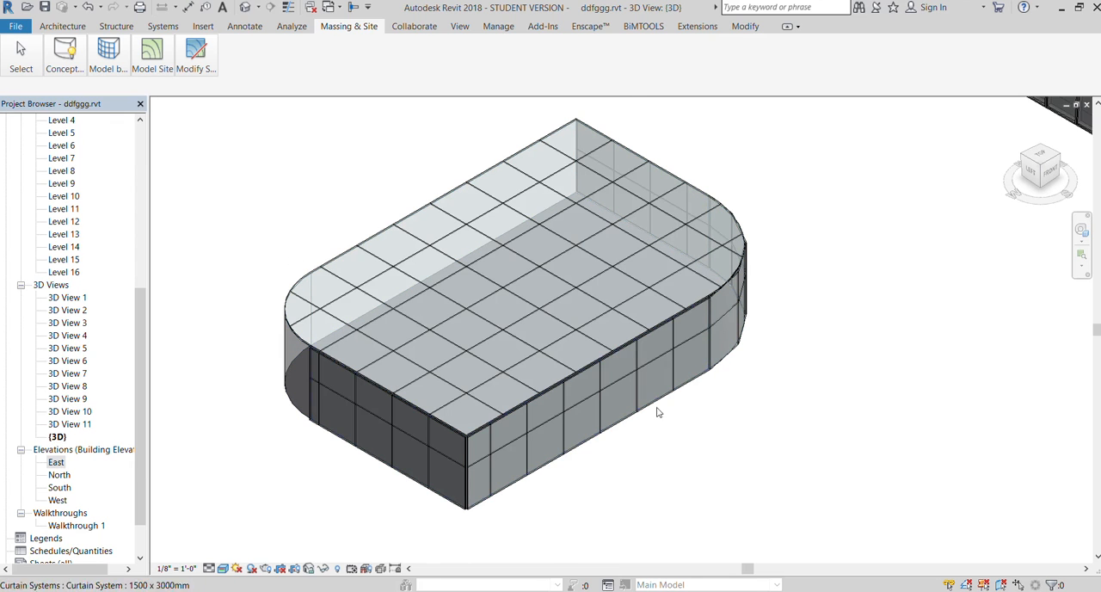
# Place mullions on all grid lines of the low mass's curtain systems, covering the top and both straight front walls
pyautogui.click(65, 27)
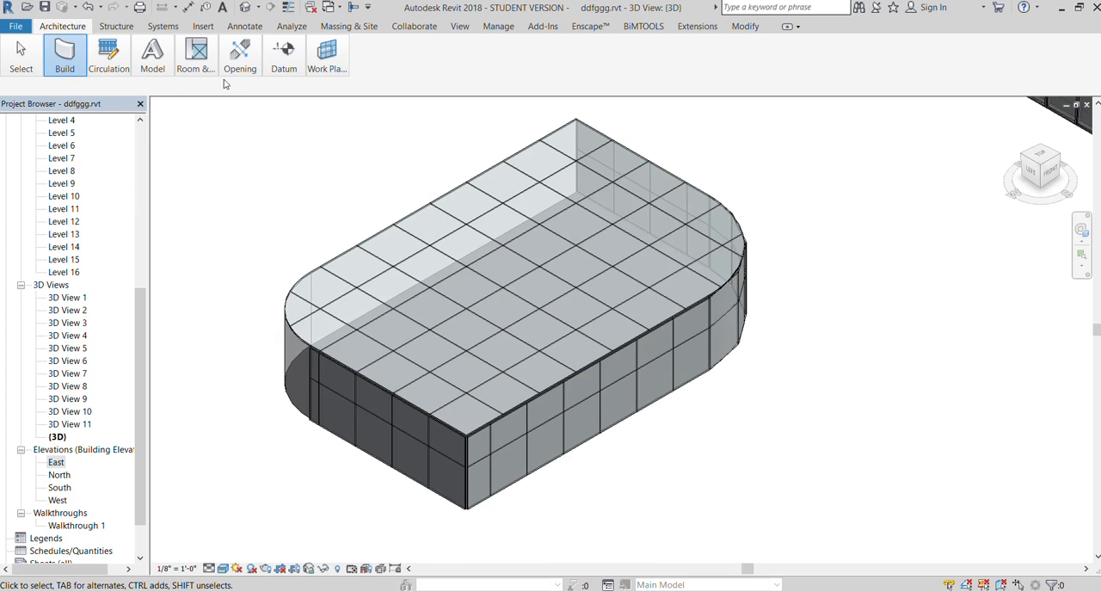
pyautogui.click(273, 123)
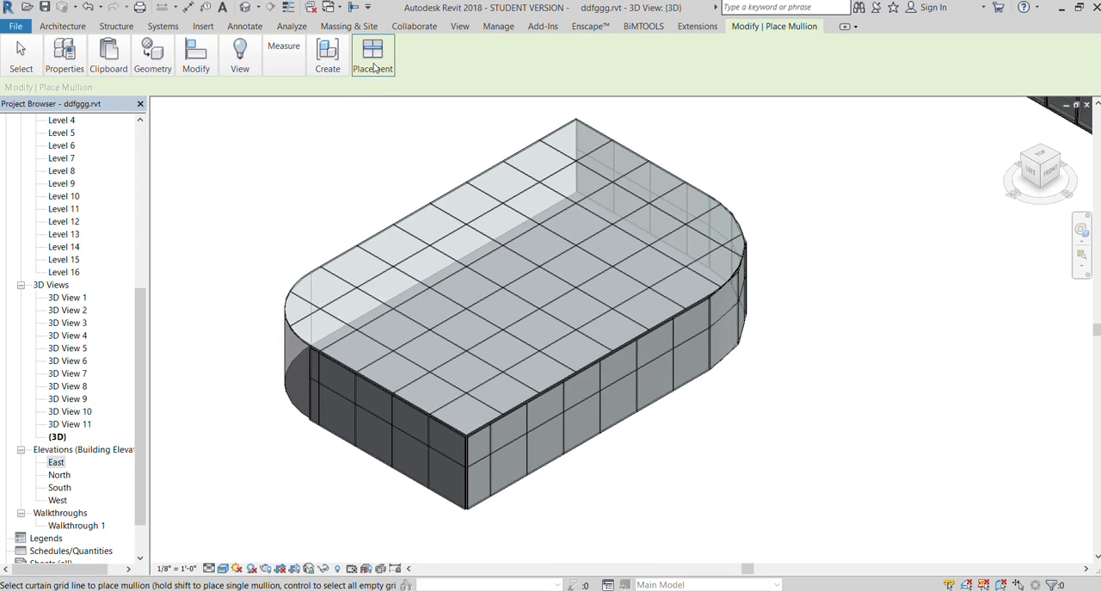
pyautogui.click(376, 68)
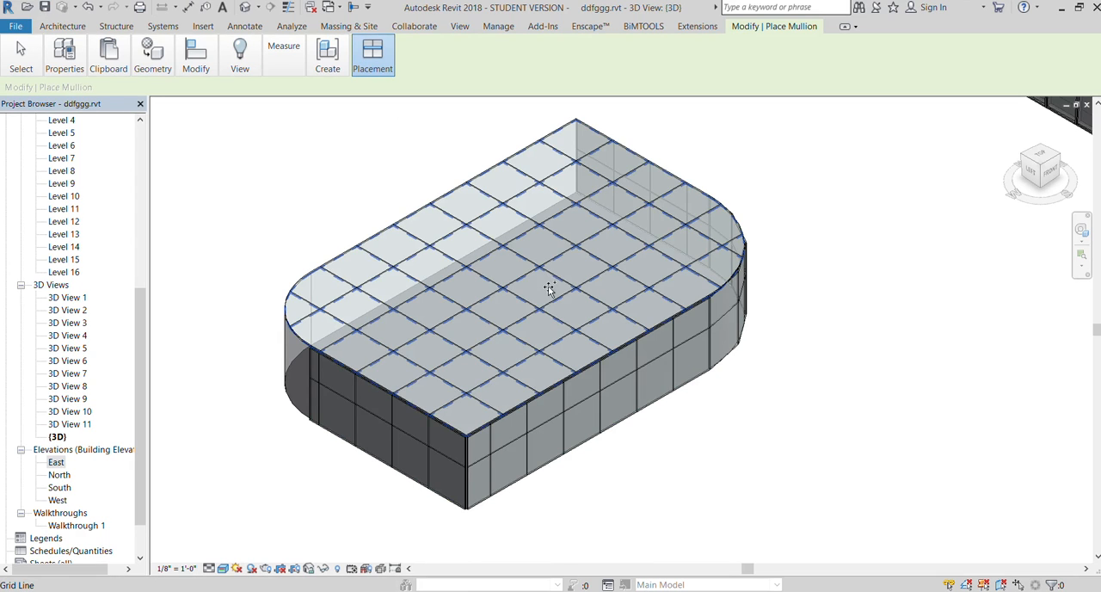
pyautogui.click(616, 389)
pyautogui.click(616, 386)
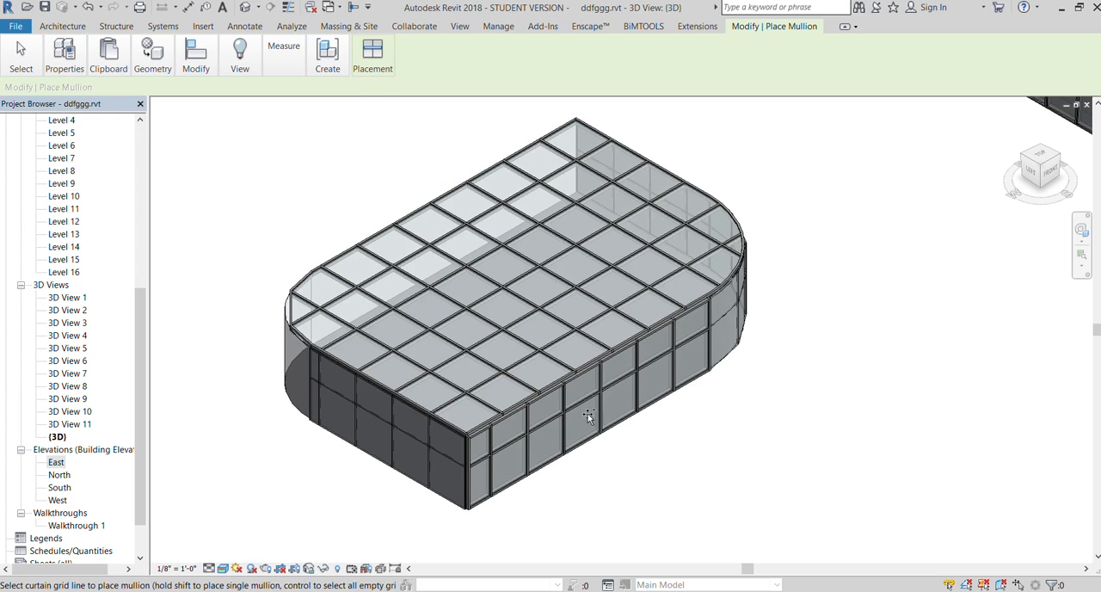
pyautogui.click(428, 450)
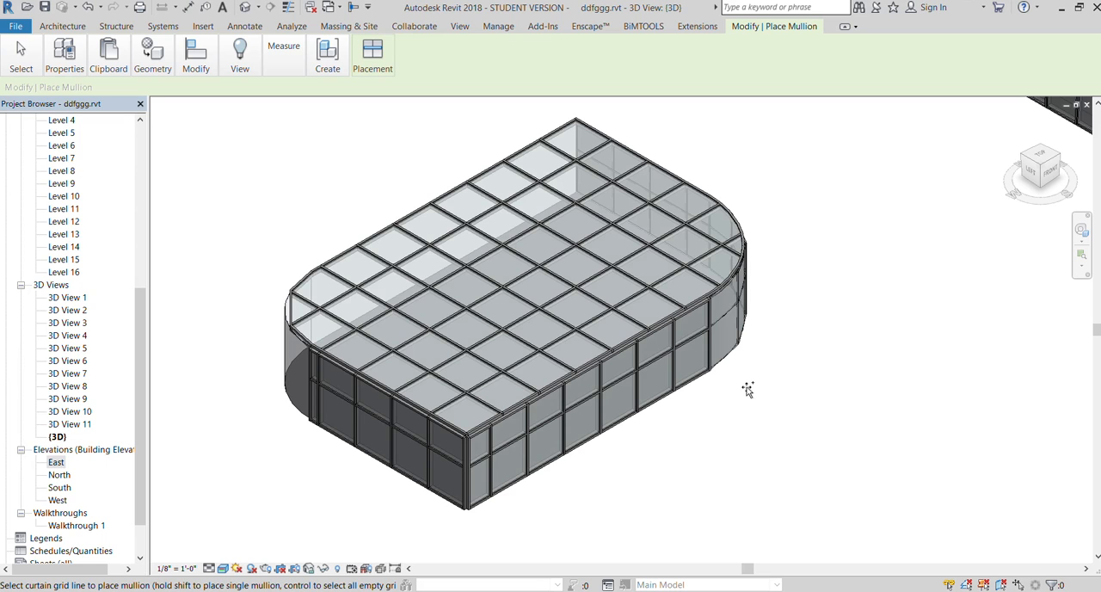
# Open the Level 1 floor plan and bring up the conceptual massing tools
pyautogui.scroll(-10, 511, 263)
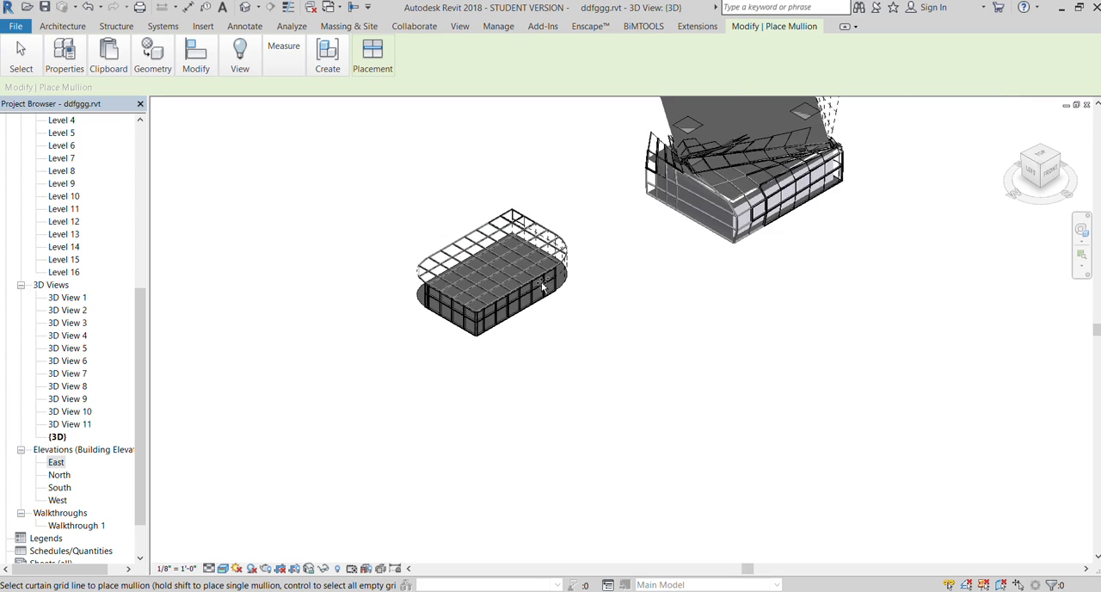
pyautogui.scroll(-5, 651, 398)
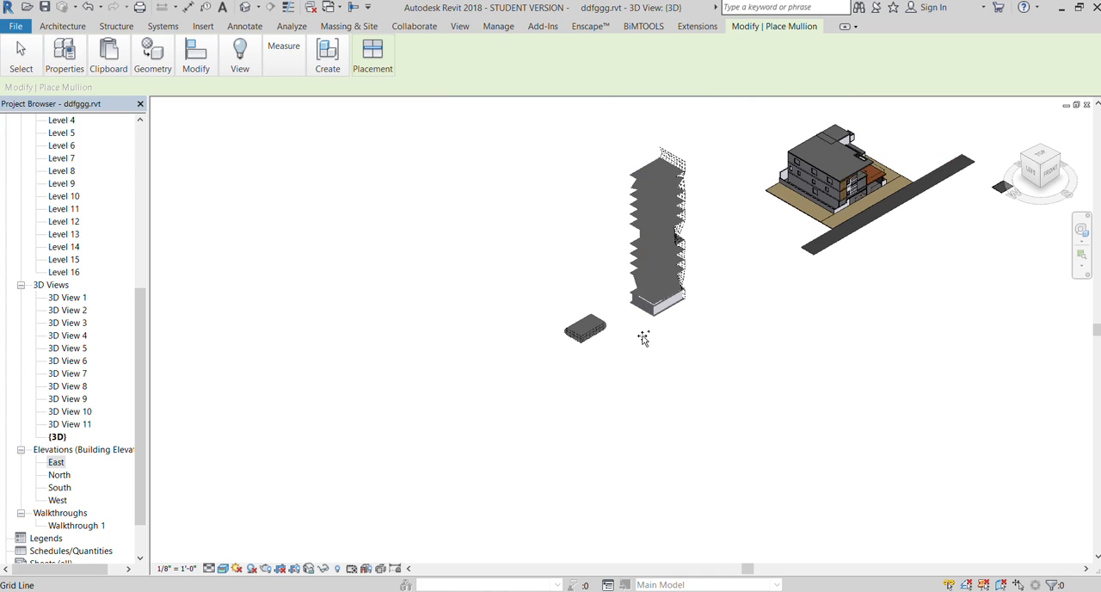
pyautogui.scroll(8, 664, 290)
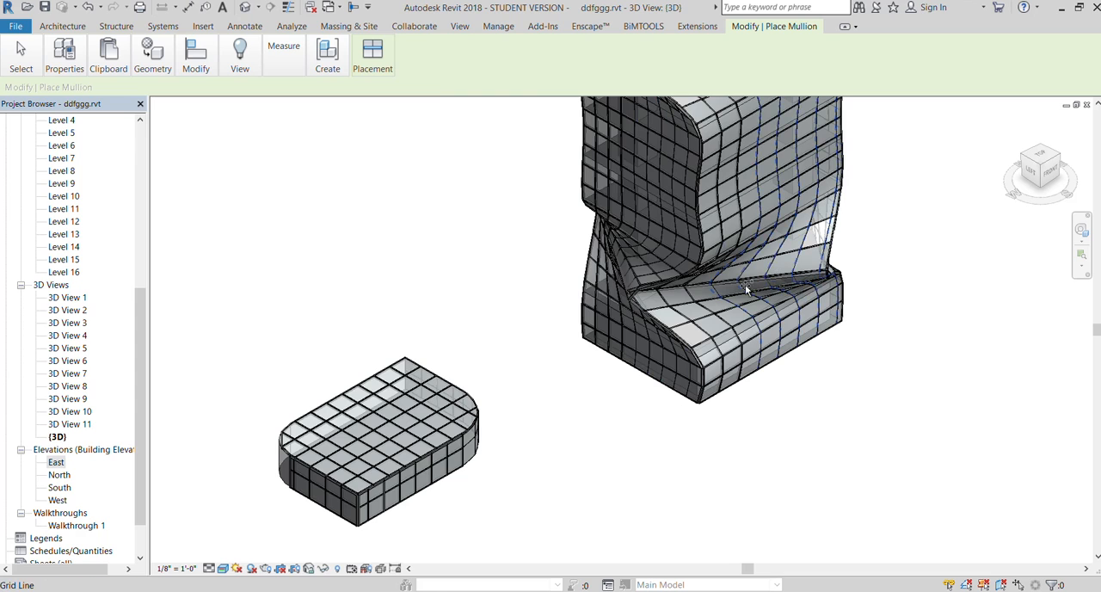
pyautogui.keyDown('shift'); pyautogui.moveTo(518, 287); pyautogui.dragTo(226, 245, button='middle'); pyautogui.keyUp('shift')
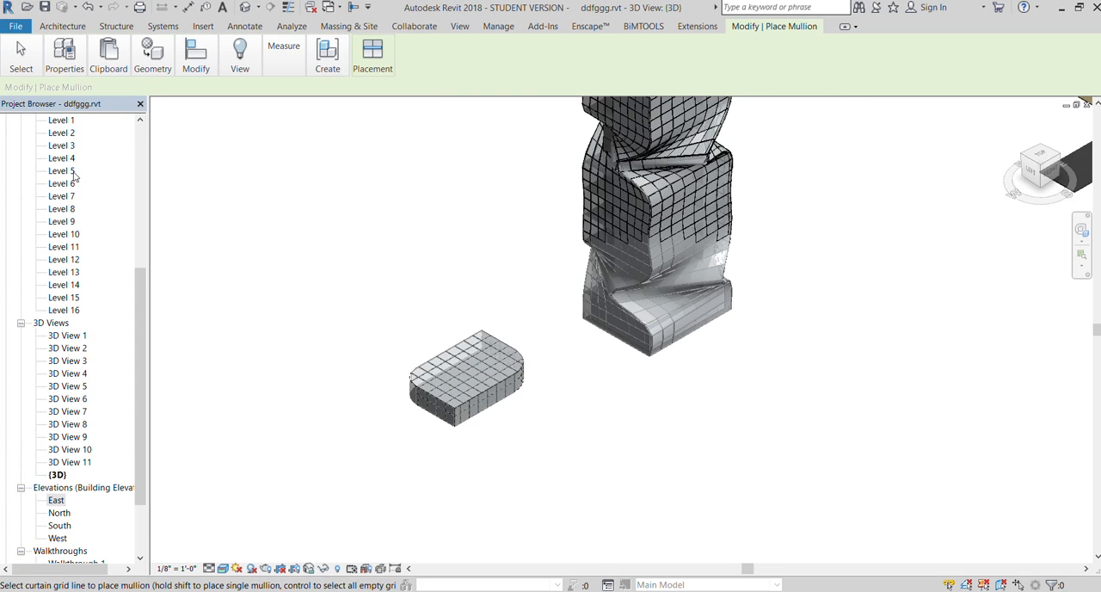
pyautogui.scroll(3, 49, 157)
pyautogui.scroll(5, 49, 202)
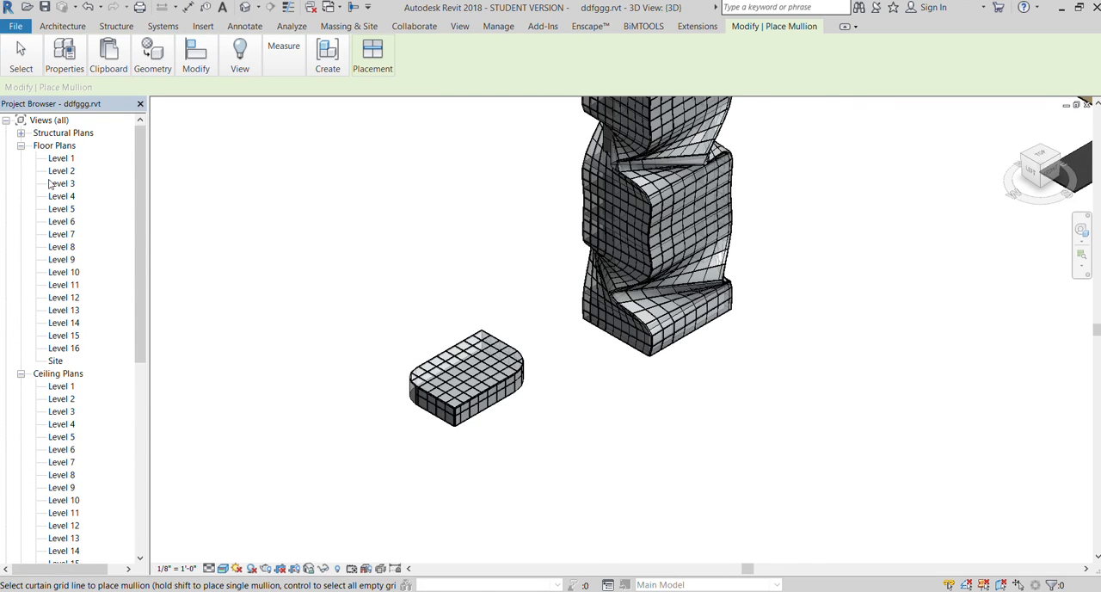
pyautogui.doubleClick(60, 160)
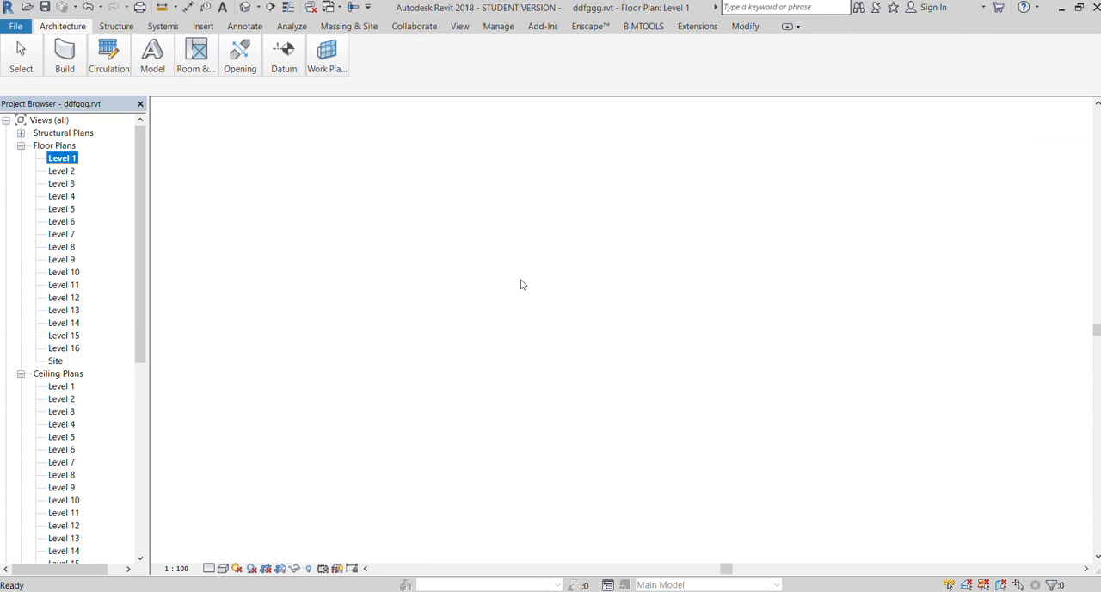
pyautogui.scroll(-3, 520, 284)
pyautogui.scroll(2, 533, 282)
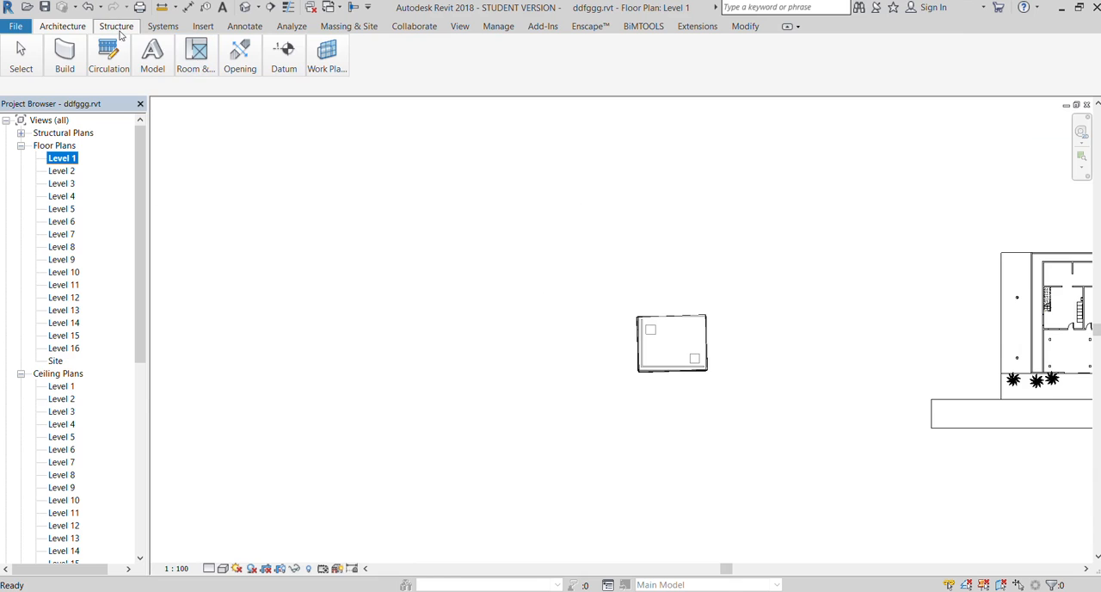
pyautogui.click(348, 25)
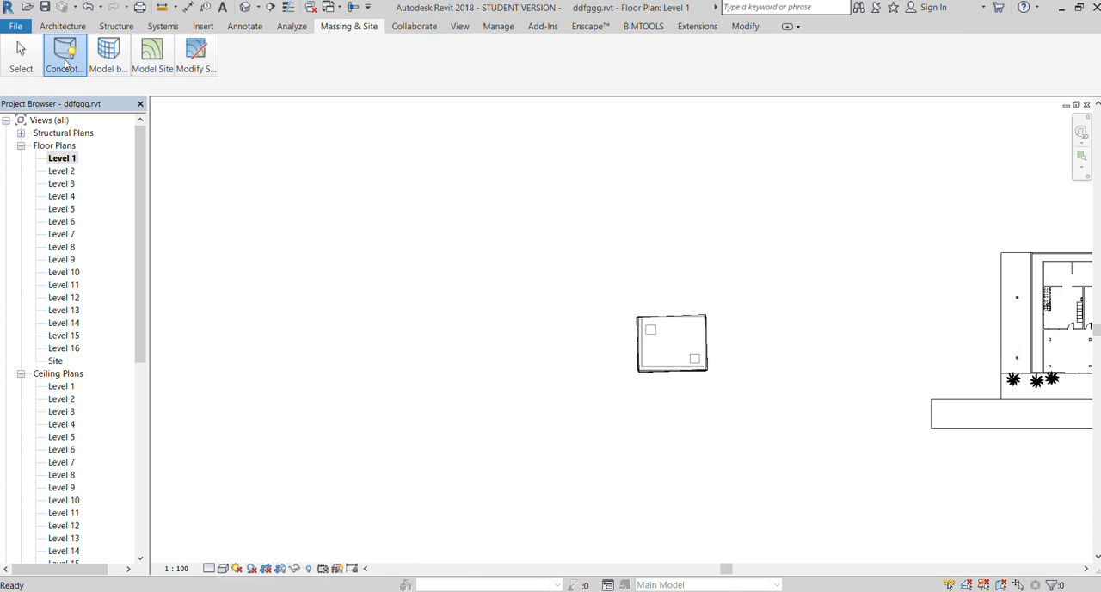
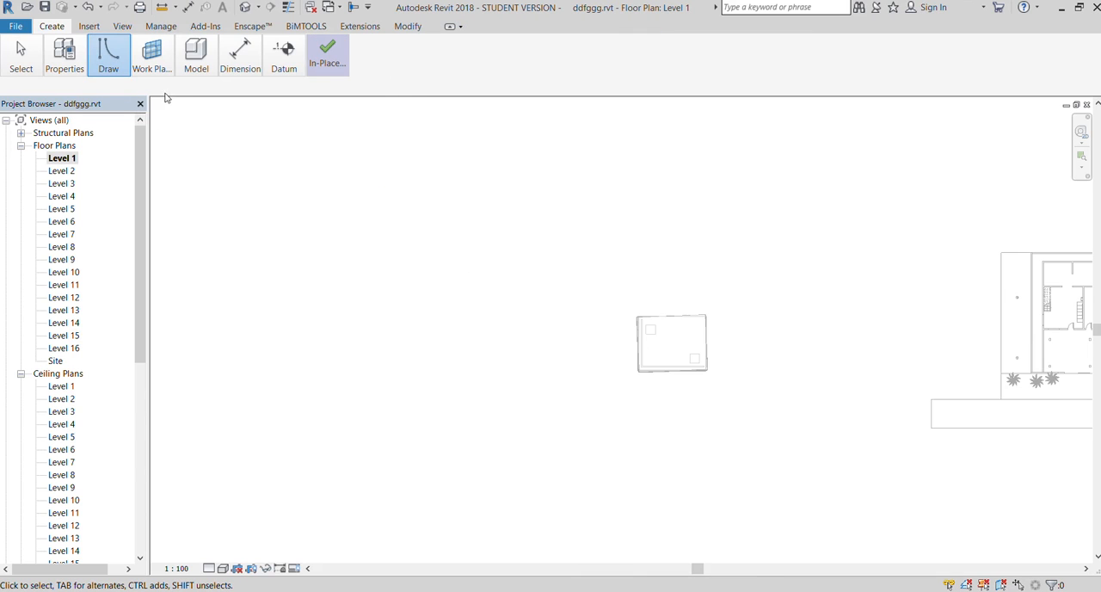
# Sketch a nearly square rectangle of model lines on Level 1, beside the tower on its west side
pyautogui.click(471, 319)
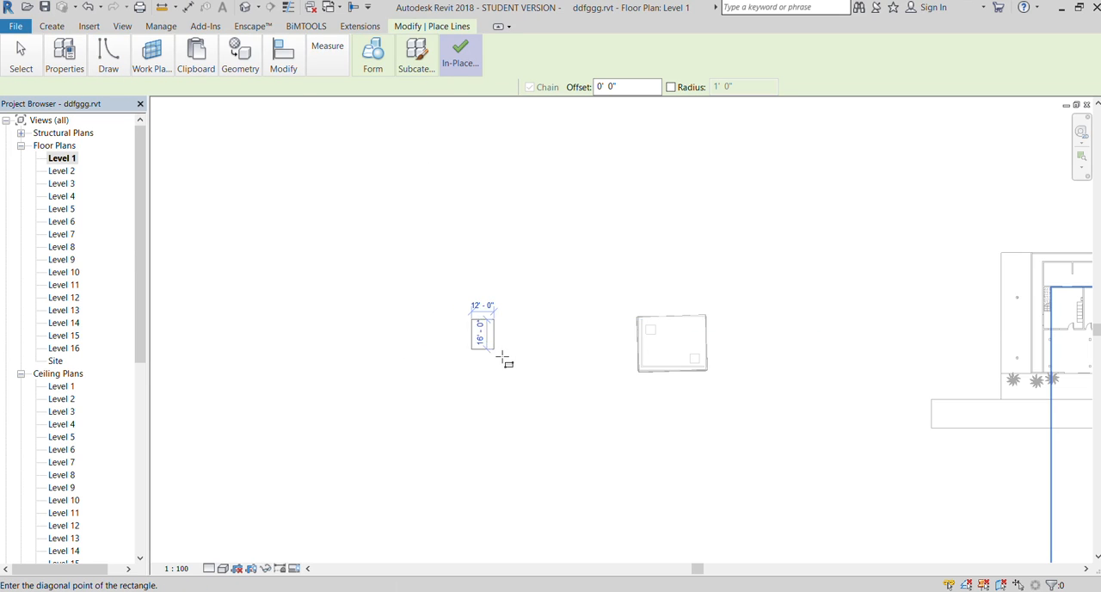
pyautogui.scroll(3, 502, 356)
pyautogui.click(503, 347)
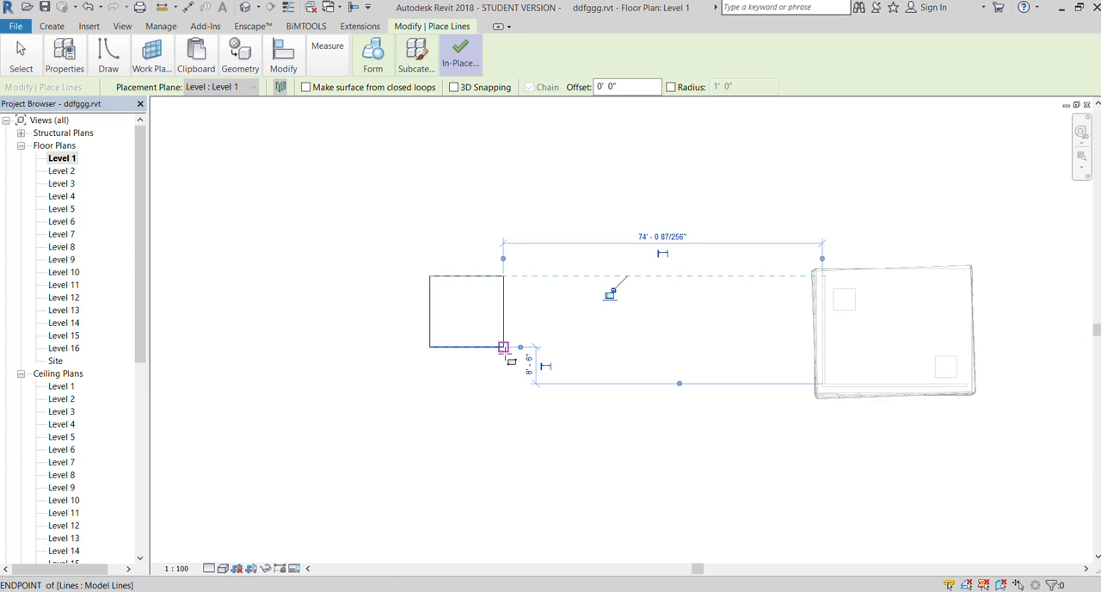
# Copy the whole rectangle chain and paste it aligned to Levels 2 through 6
pyautogui.press('Escape')
pyautogui.press('Escape')
pyautogui.press('Tab')
pyautogui.click(456, 279)
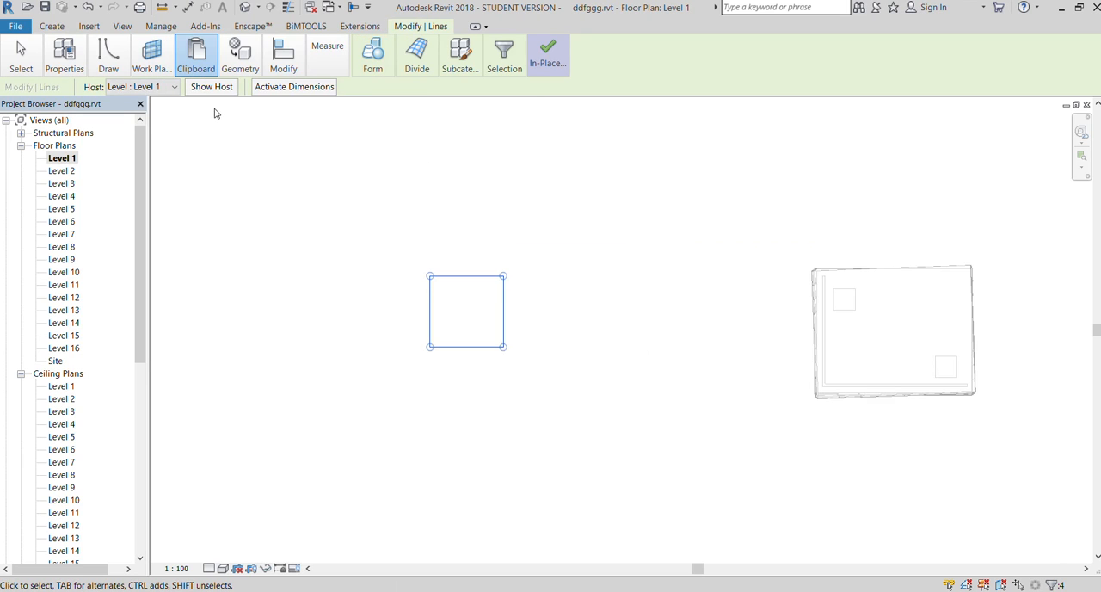
pyautogui.click(207, 173)
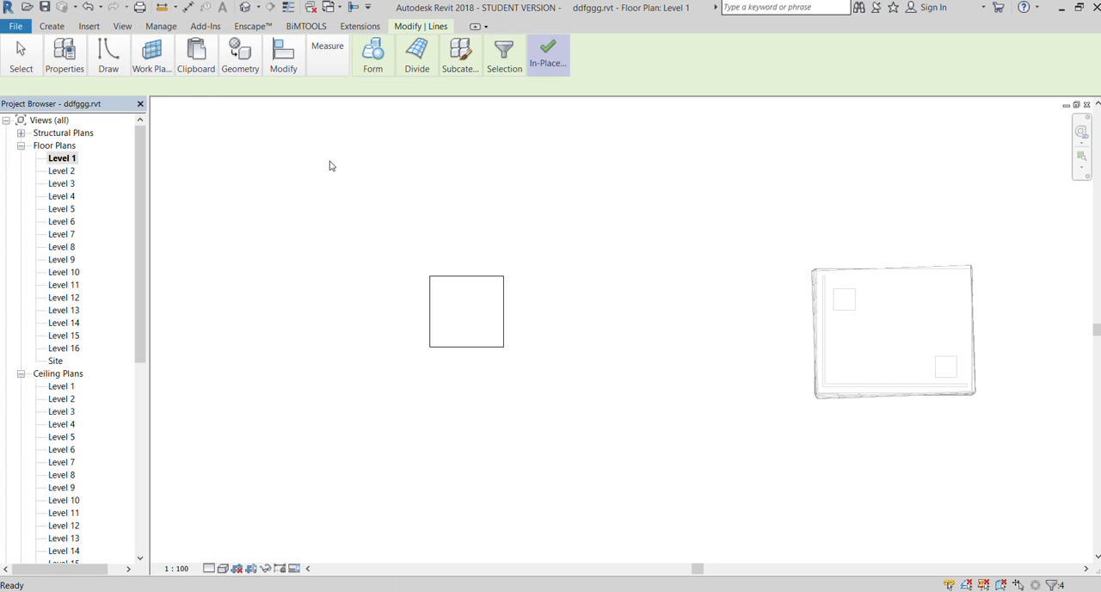
# In the Level 2 floor plan, rotate the copied rectangle about 30° clockwise around its centre
pyautogui.doubleClick(61, 171)
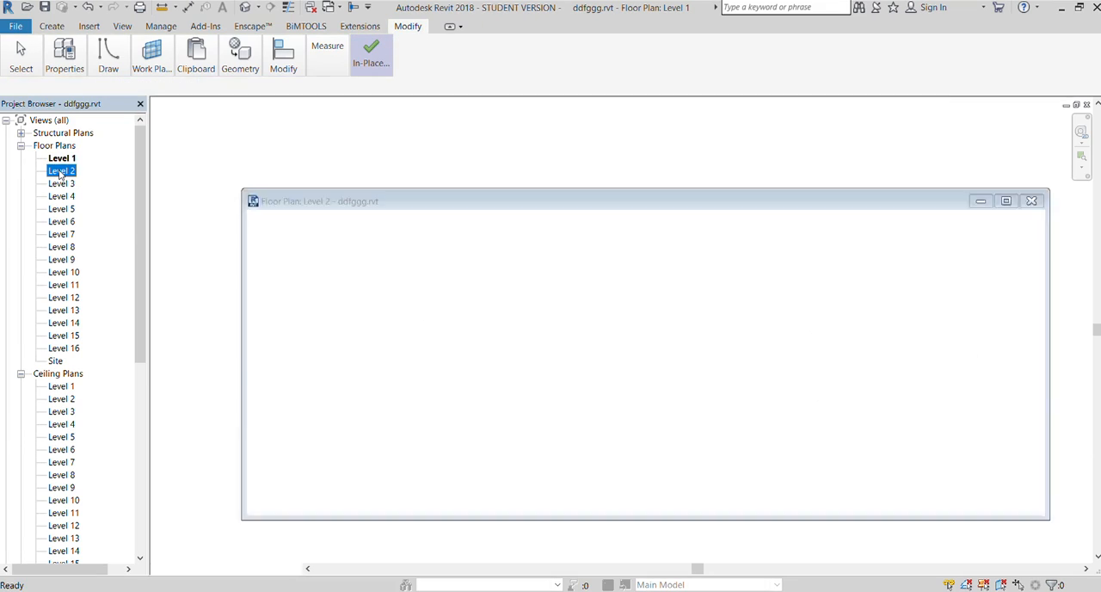
pyautogui.scroll(-2, 666, 353)
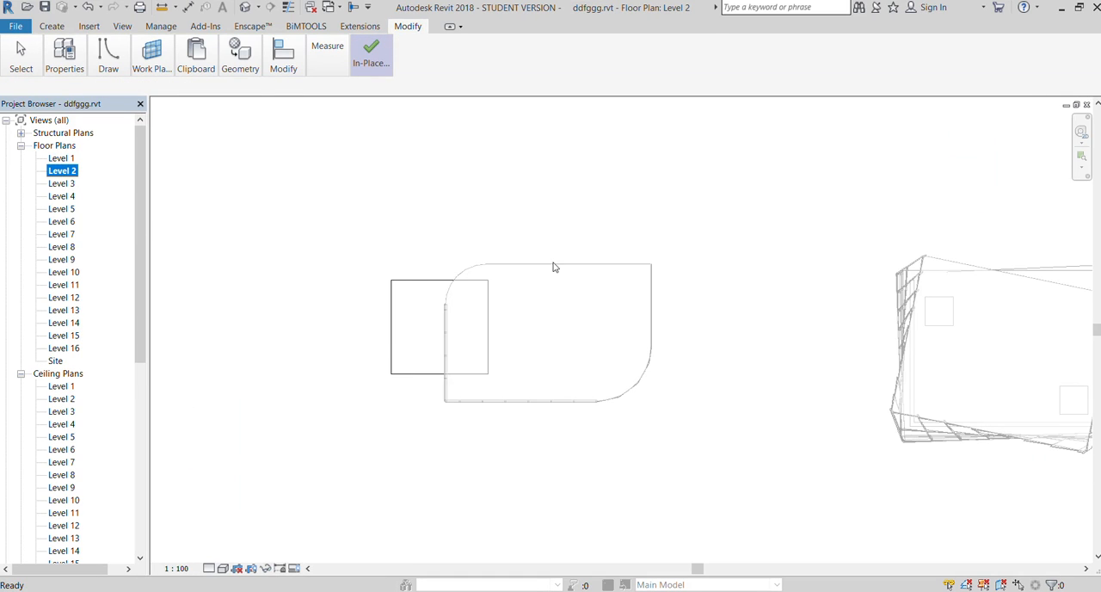
pyautogui.click(390, 284)
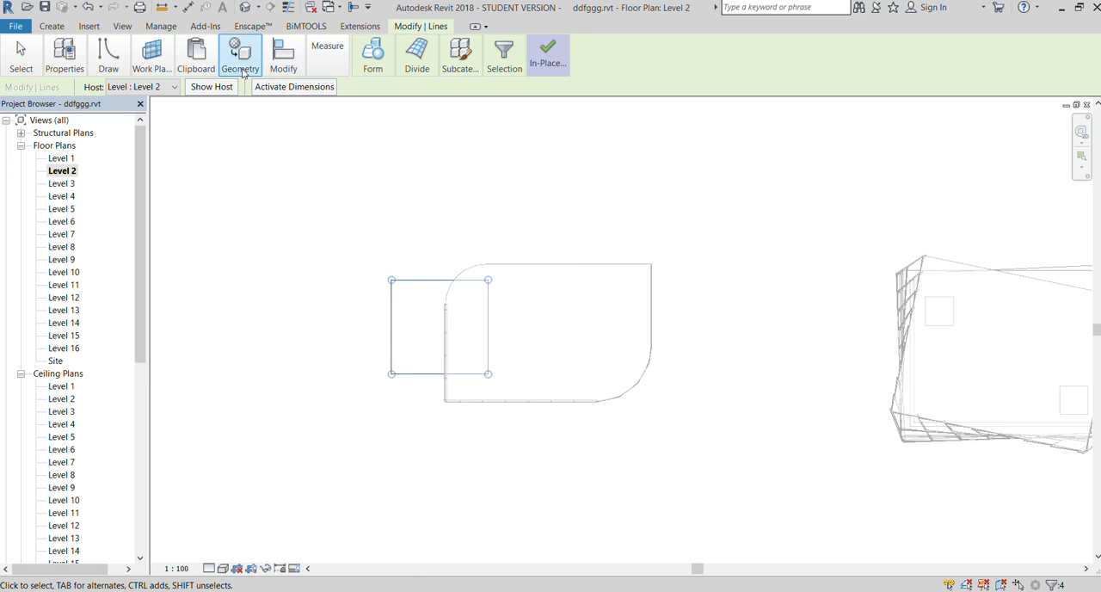
pyautogui.press('r')
pyautogui.press('o')
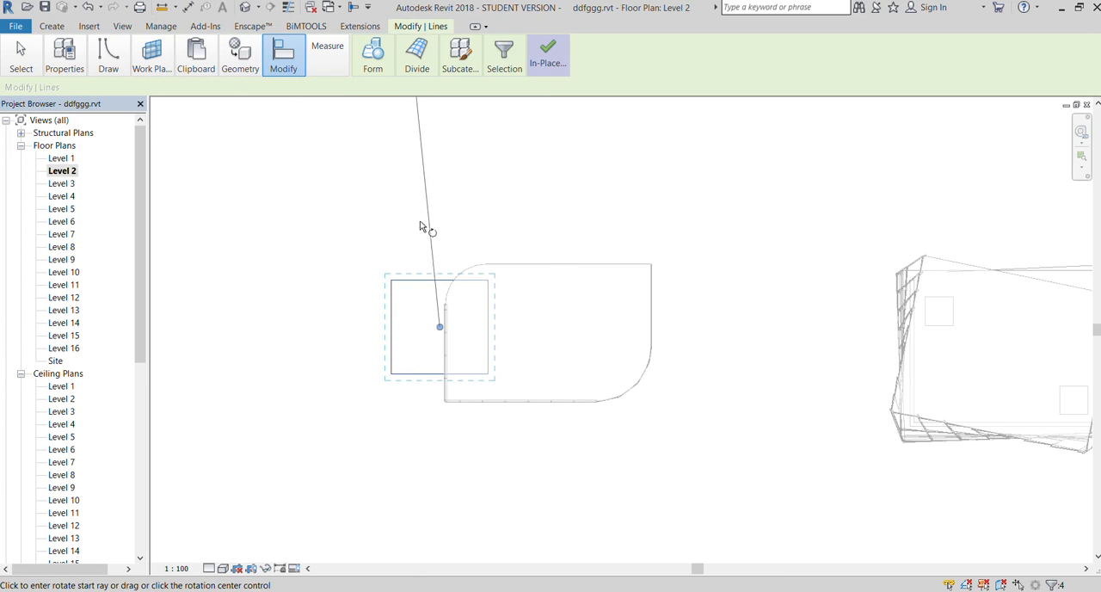
pyautogui.click(425, 229)
pyautogui.click(482, 232)
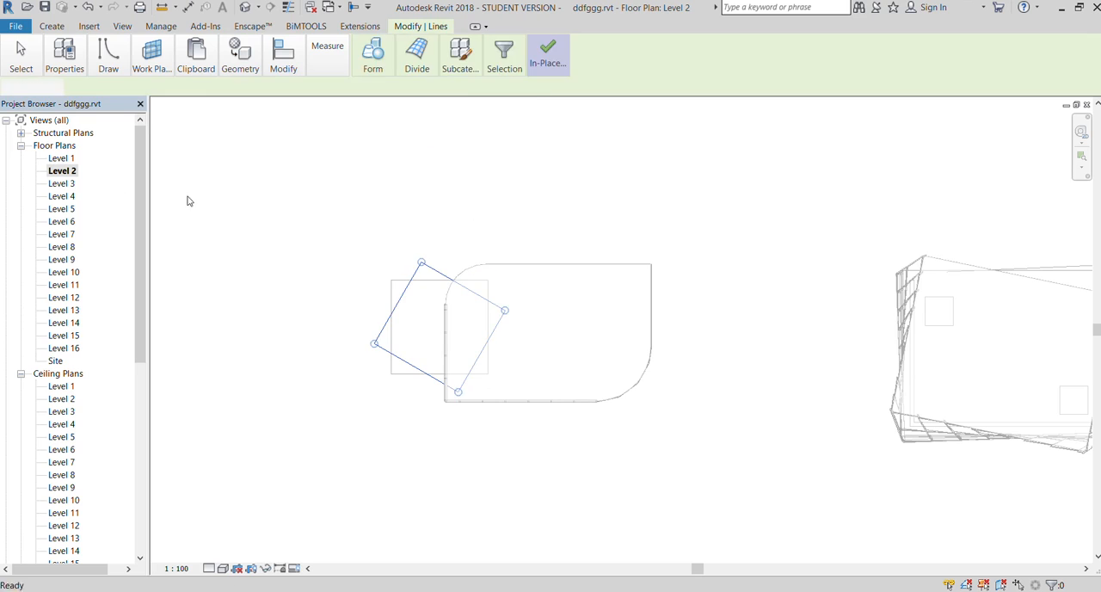
pyautogui.press('Escape')
# In the Level 3 floor plan, rotate the copied rectangle about 60° clockwise around its centre
pyautogui.doubleClick(51, 183)
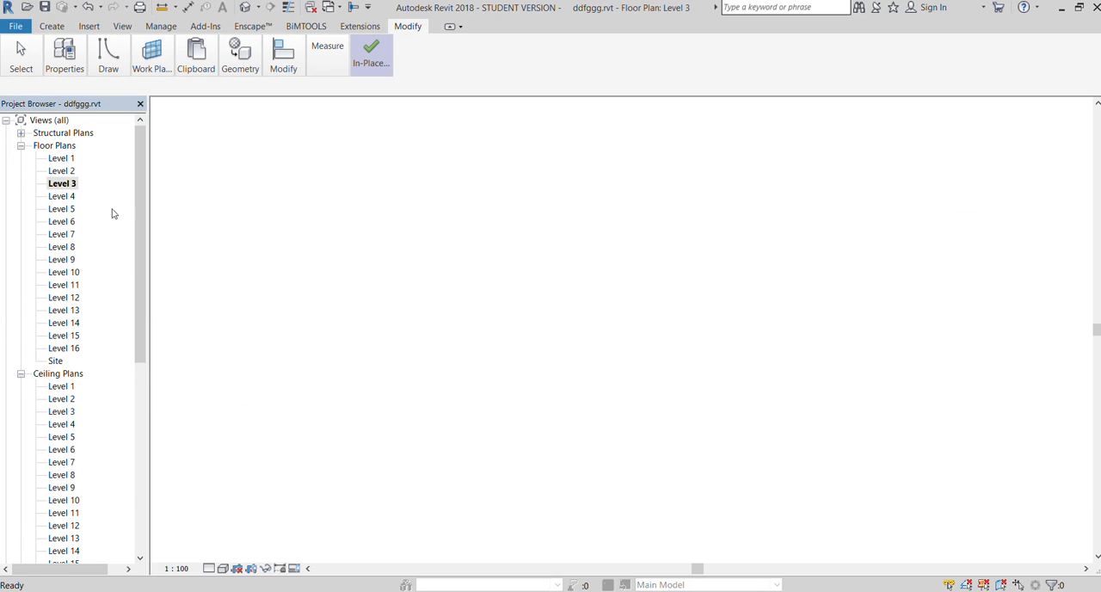
pyautogui.scroll(-3, 516, 353)
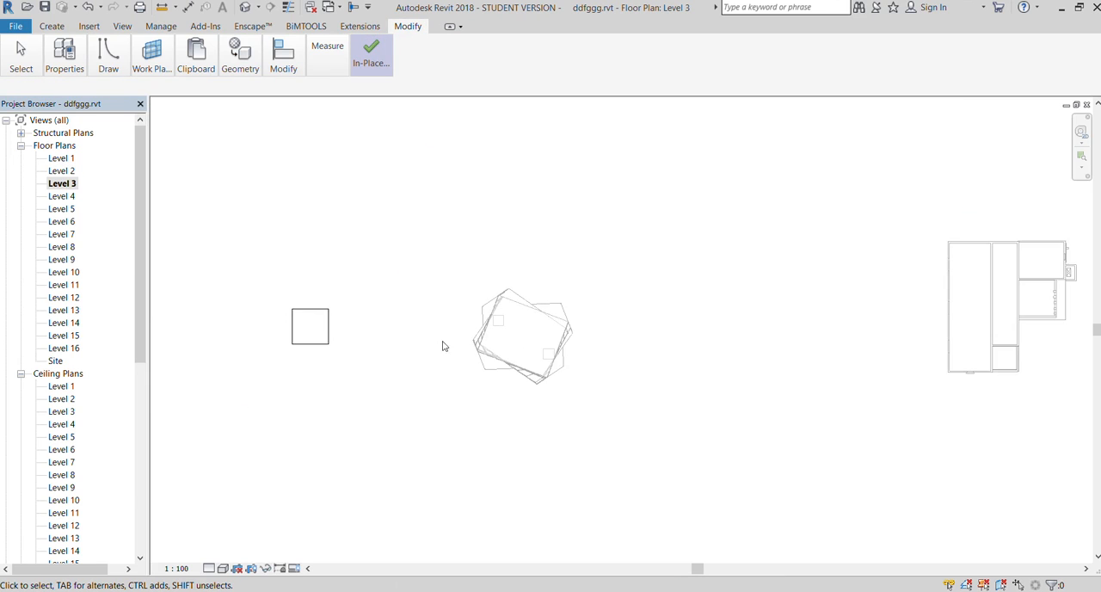
pyautogui.scroll(5, 267, 307)
pyautogui.click(320, 330)
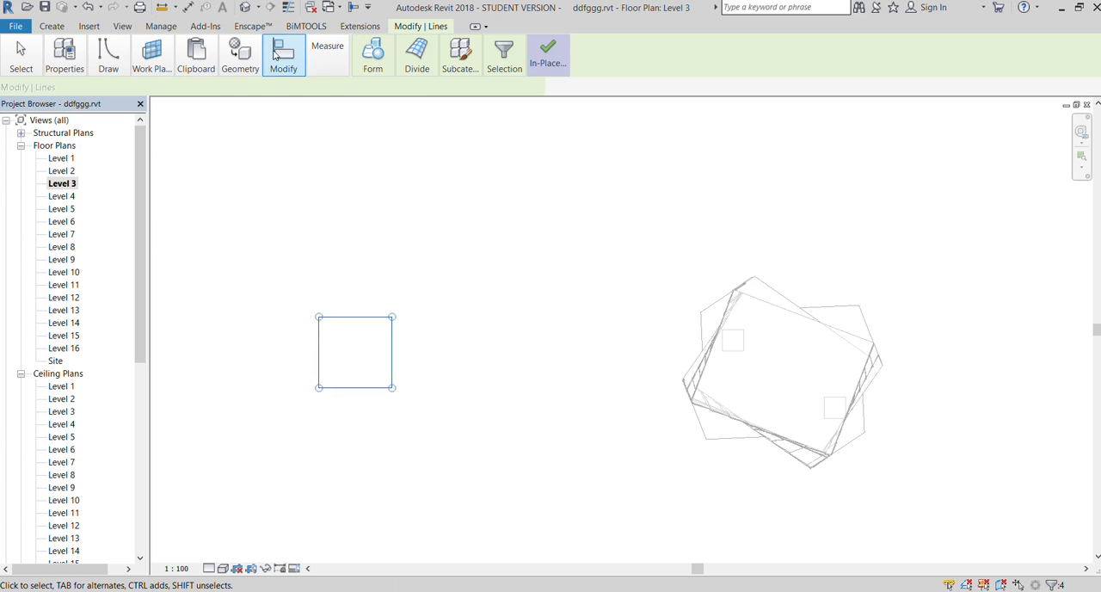
pyautogui.press('r')
pyautogui.press('o')
pyautogui.click(379, 228)
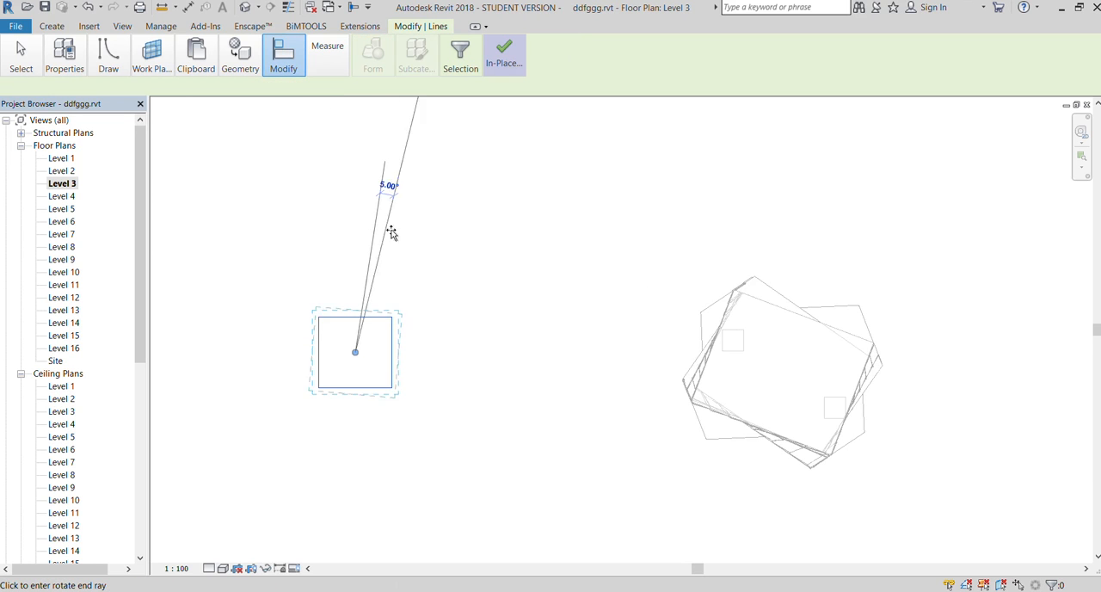
pyautogui.click(449, 323)
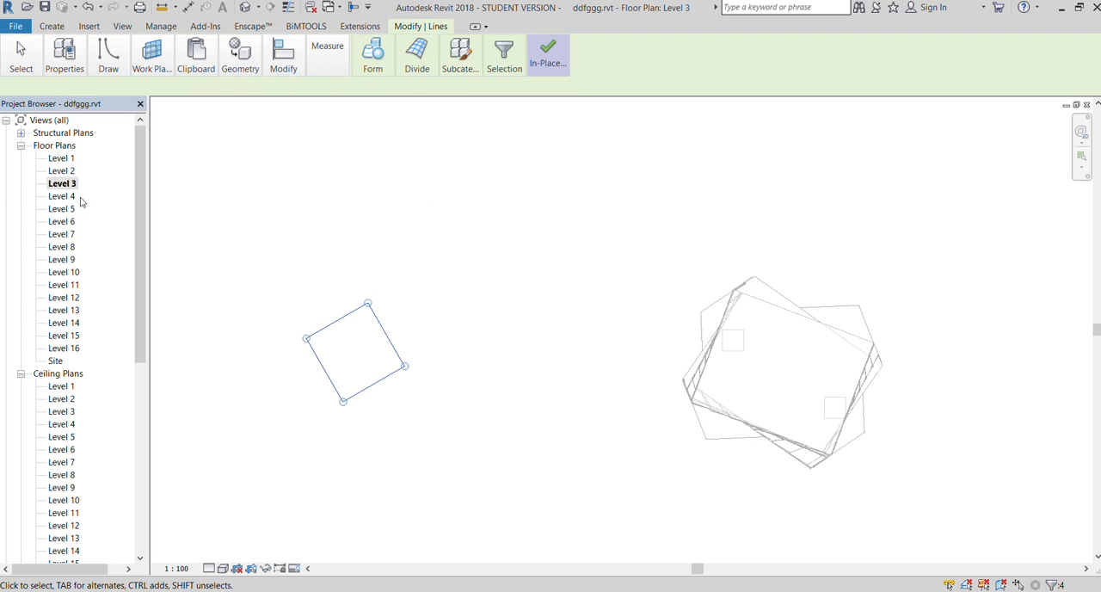
# In the Level 4 floor plan, rotate the copied rectangle 85° clockwise around its centre
pyautogui.doubleClick(62, 196)
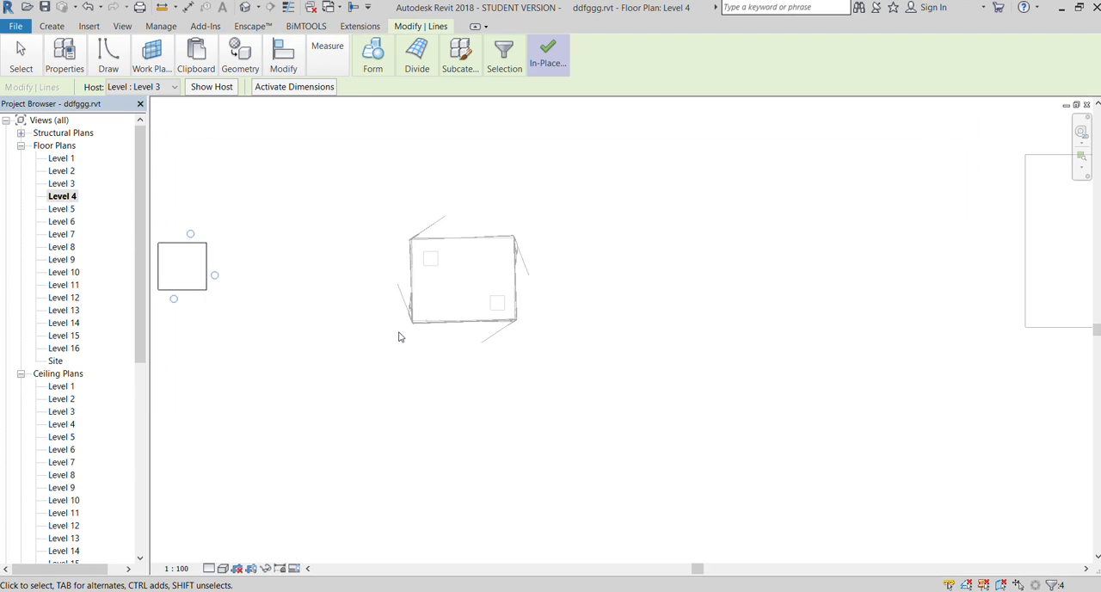
pyautogui.scroll(-2, 400, 337)
pyautogui.scroll(3, 264, 293)
pyautogui.scroll(3, 265, 292)
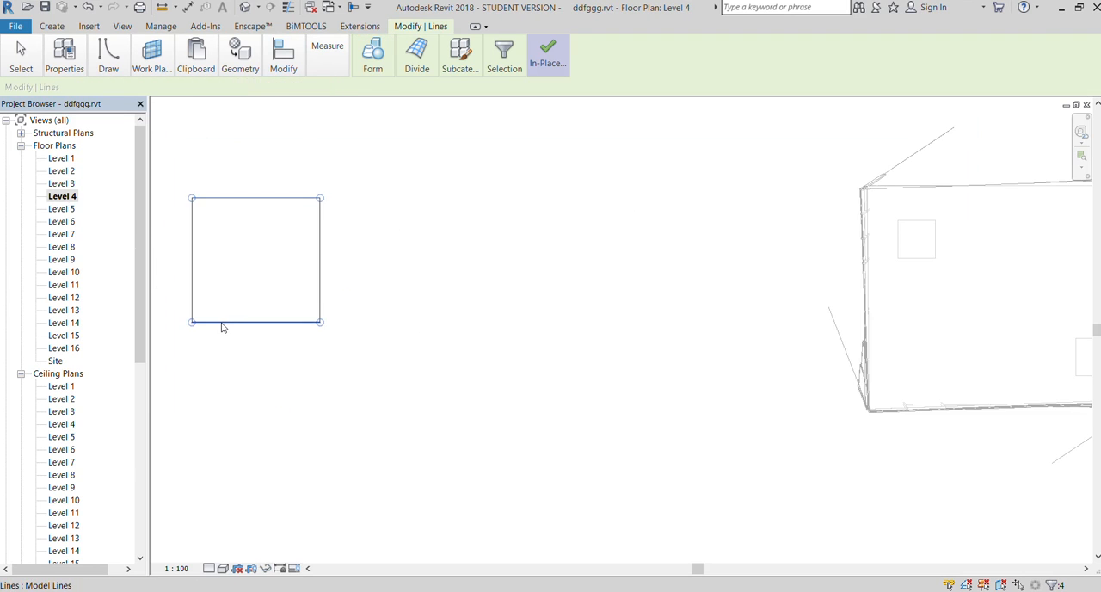
pyautogui.press('r')
pyautogui.press('o')
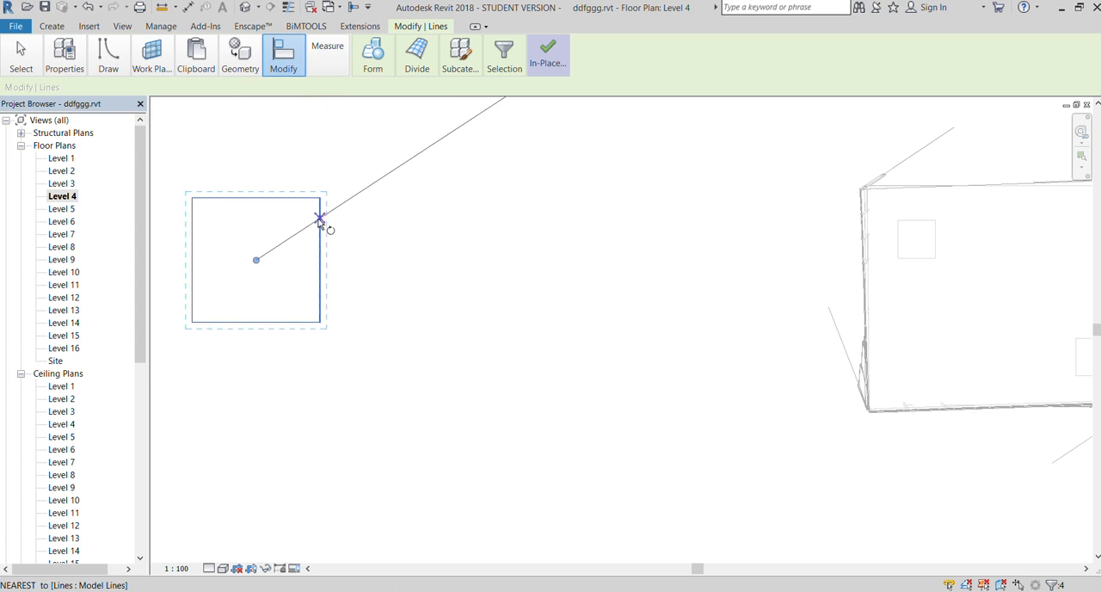
pyautogui.click(319, 221)
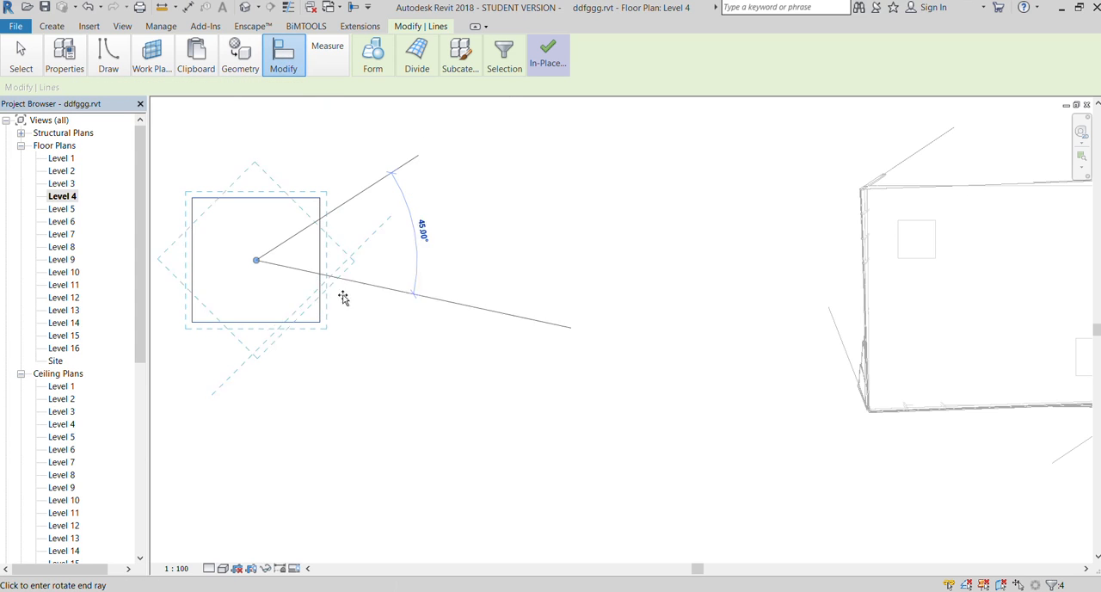
pyautogui.click(315, 342)
# Open the Level 5 floor plan
pyautogui.doubleClick(54, 211)
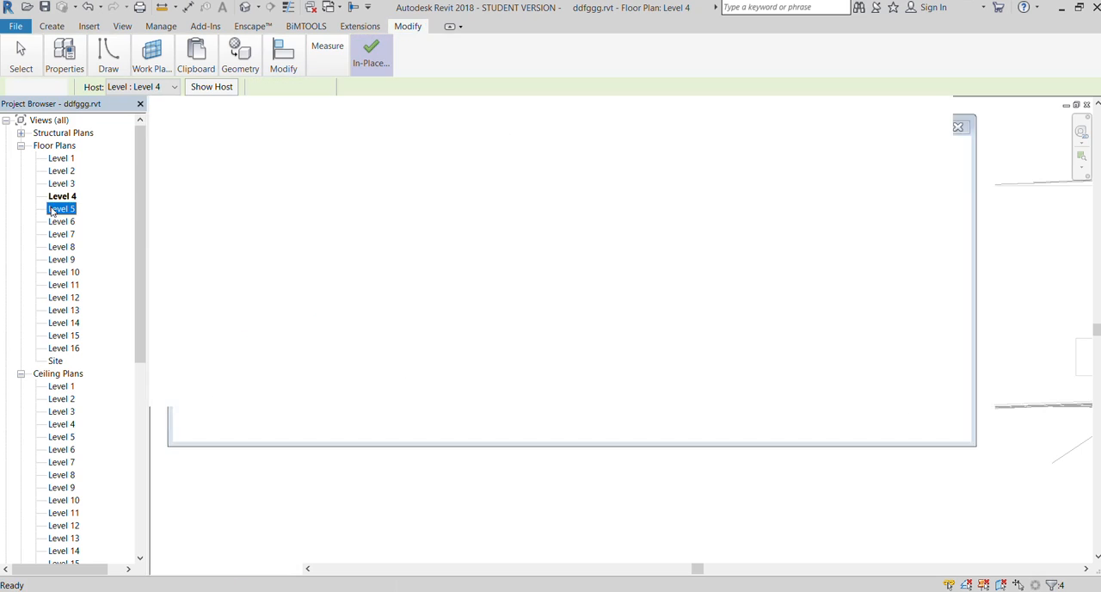
pyautogui.scroll(5, 415, 253)
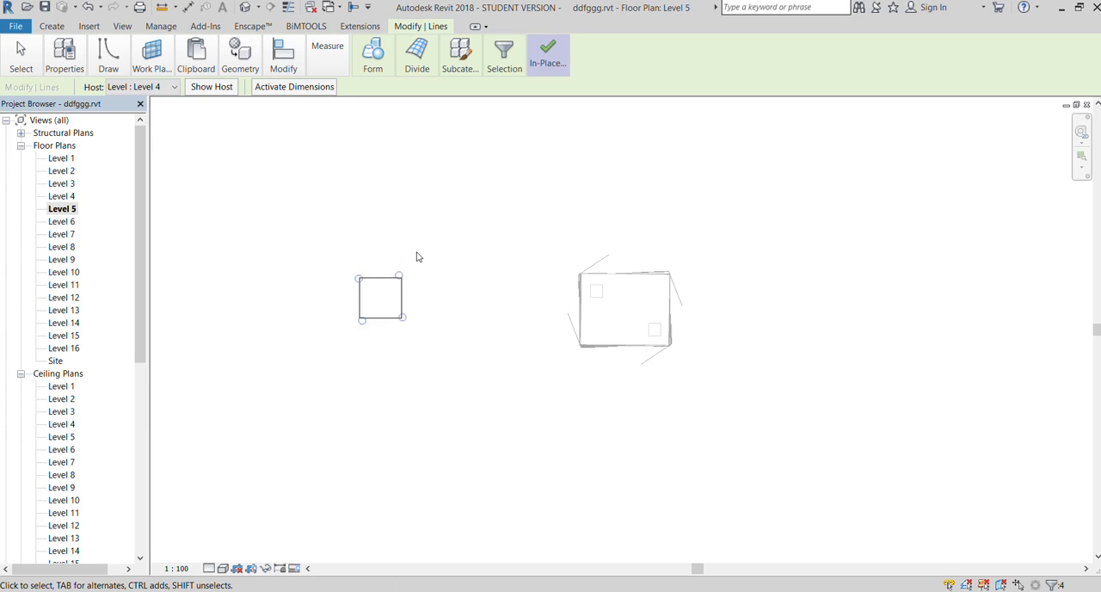
pyautogui.click(276, 55)
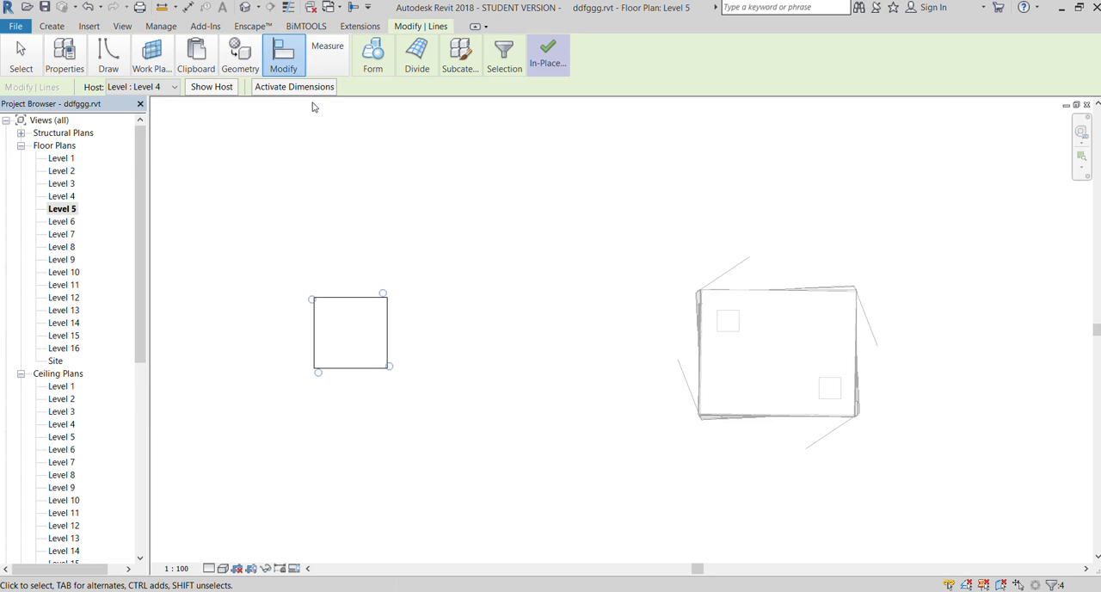
pyautogui.press('r')
pyautogui.press('o')
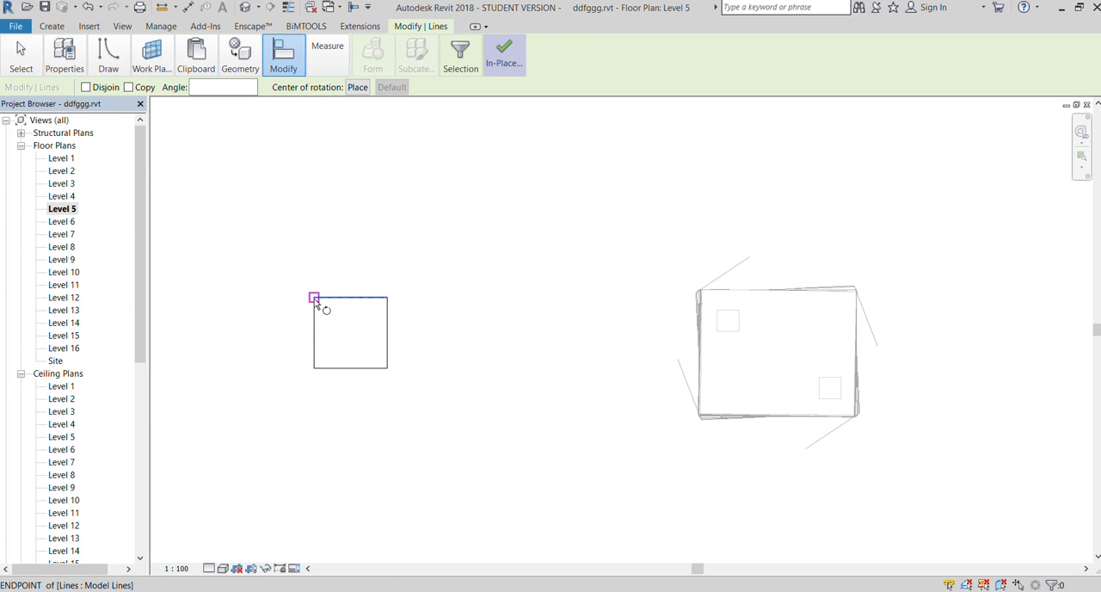
pyautogui.press('Escape')
pyautogui.press('Escape')
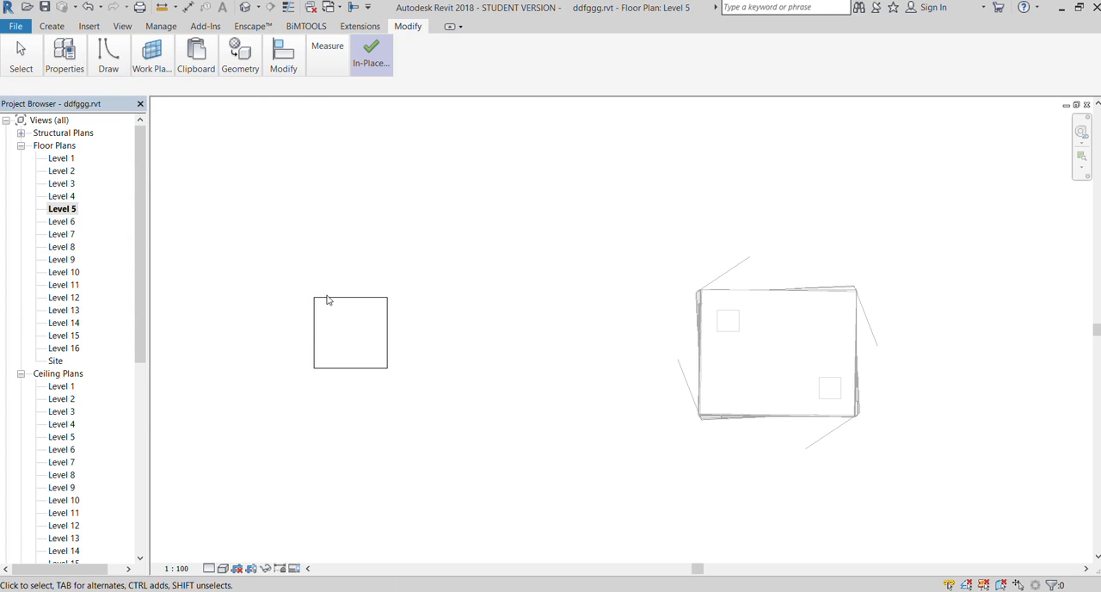
# Select the whole Level 5 rectangle chain and rotate it about 145° clockwise around its centre
pyautogui.press('Tab')
pyautogui.click(326, 299)
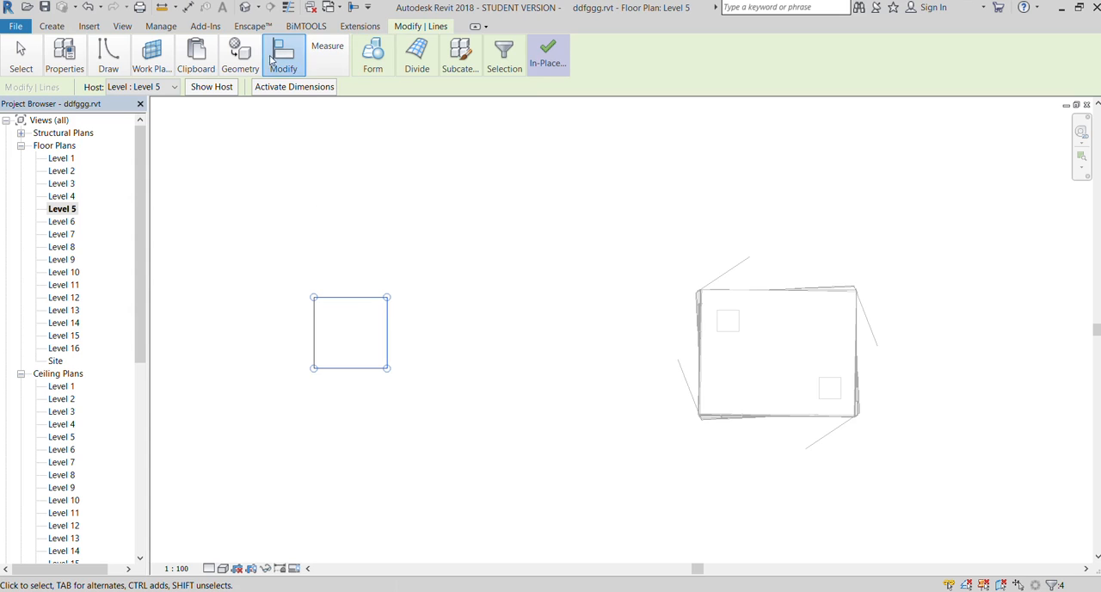
pyautogui.click(318, 112)
pyautogui.click(393, 318)
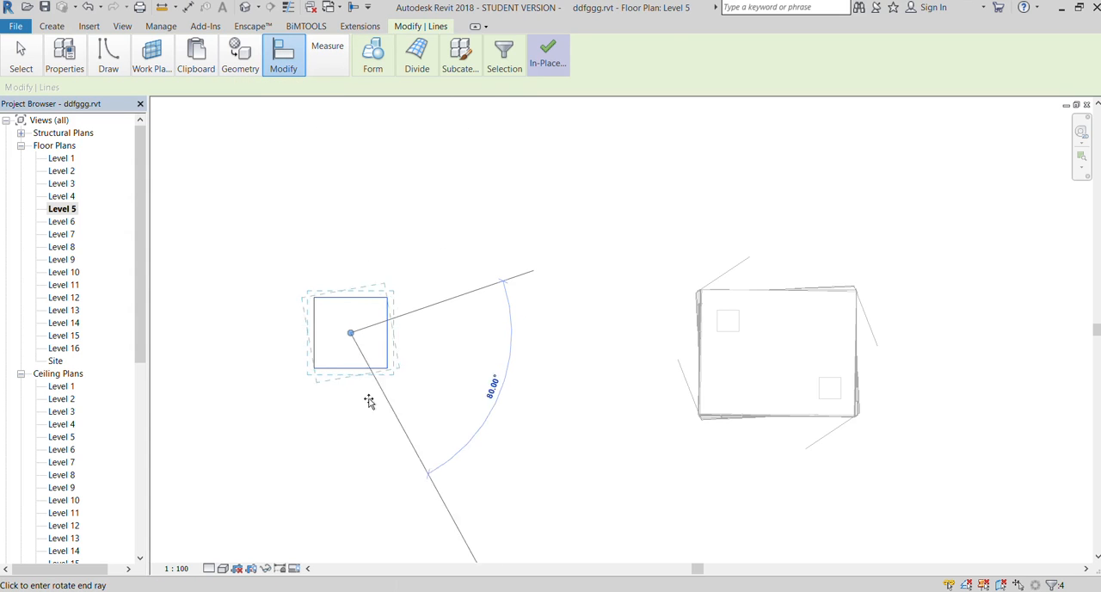
pyautogui.click(296, 404)
# In the Level 6 floor plan, rotate the copied rectangle about 80° clockwise around its centre
pyautogui.doubleClick(65, 223)
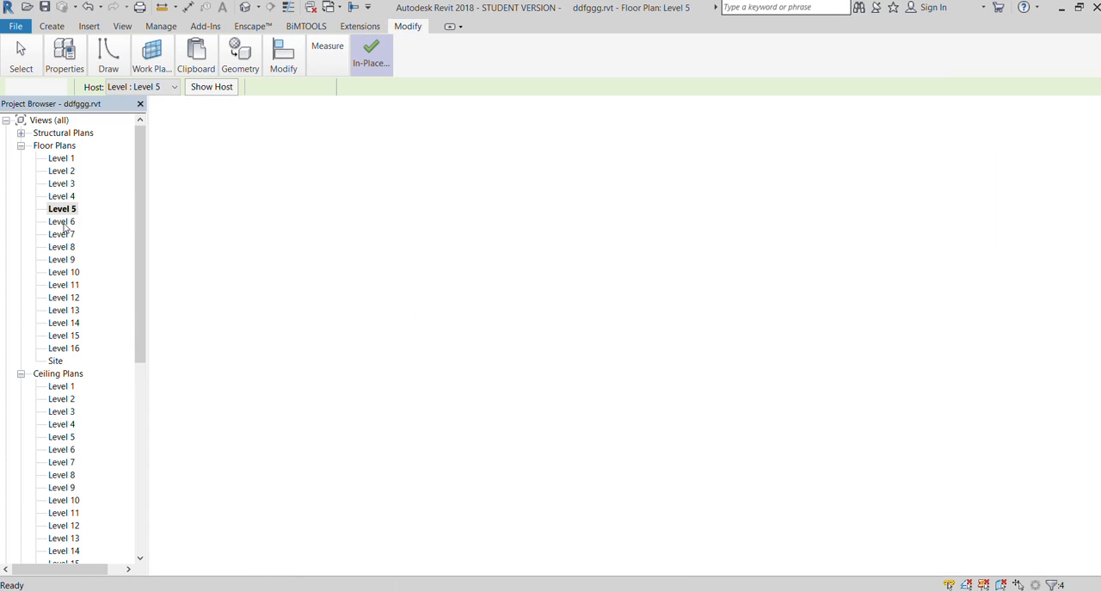
pyautogui.scroll(-3, 505, 343)
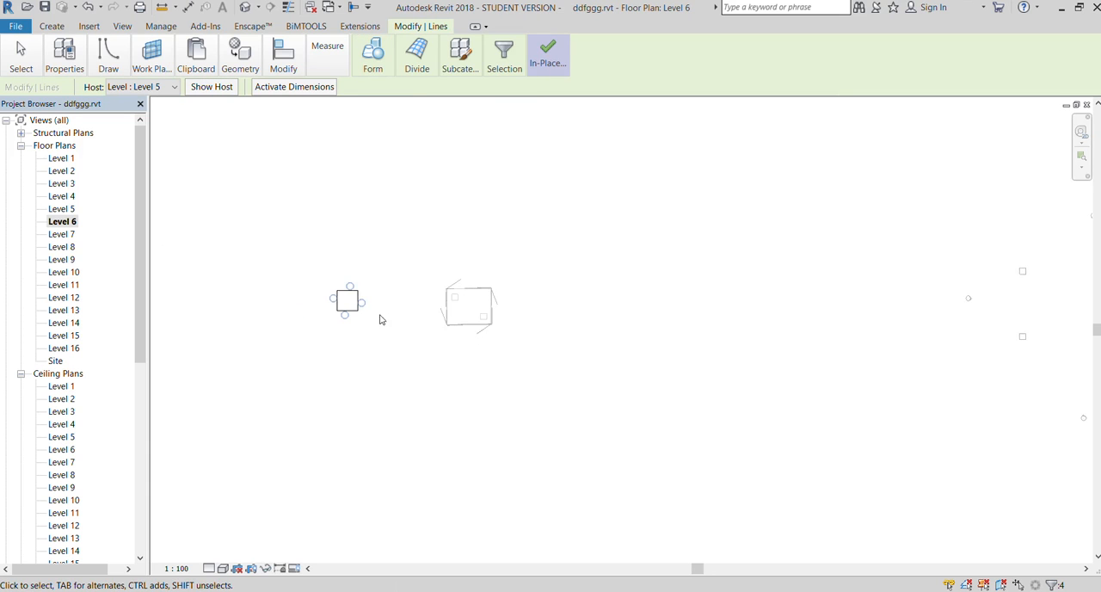
pyautogui.scroll(3, 371, 312)
pyautogui.click(331, 284)
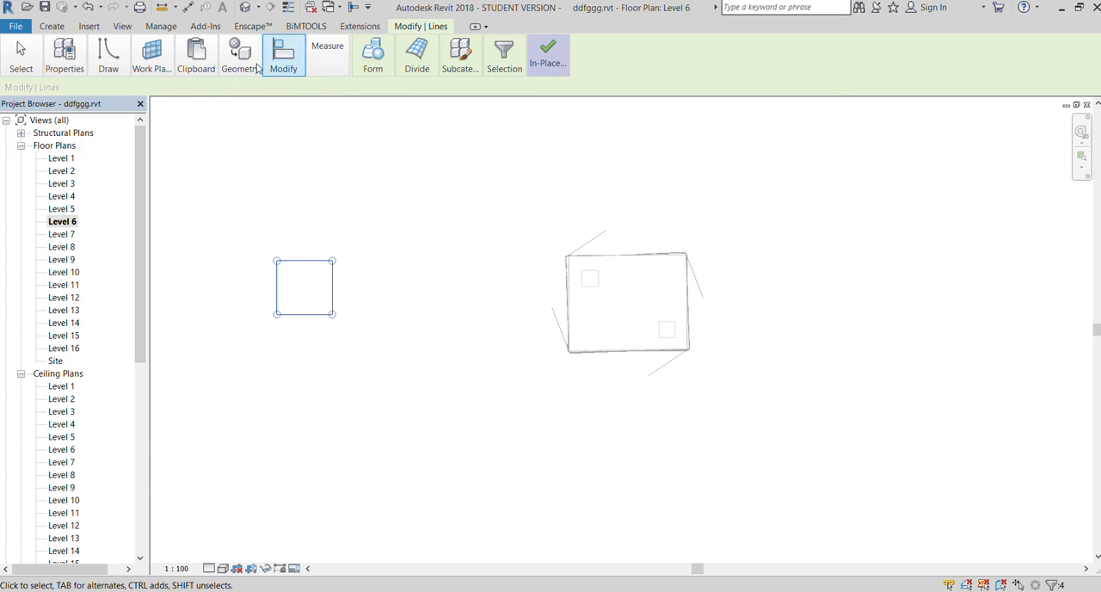
pyautogui.press('r')
pyautogui.press('o')
pyautogui.click(464, 252)
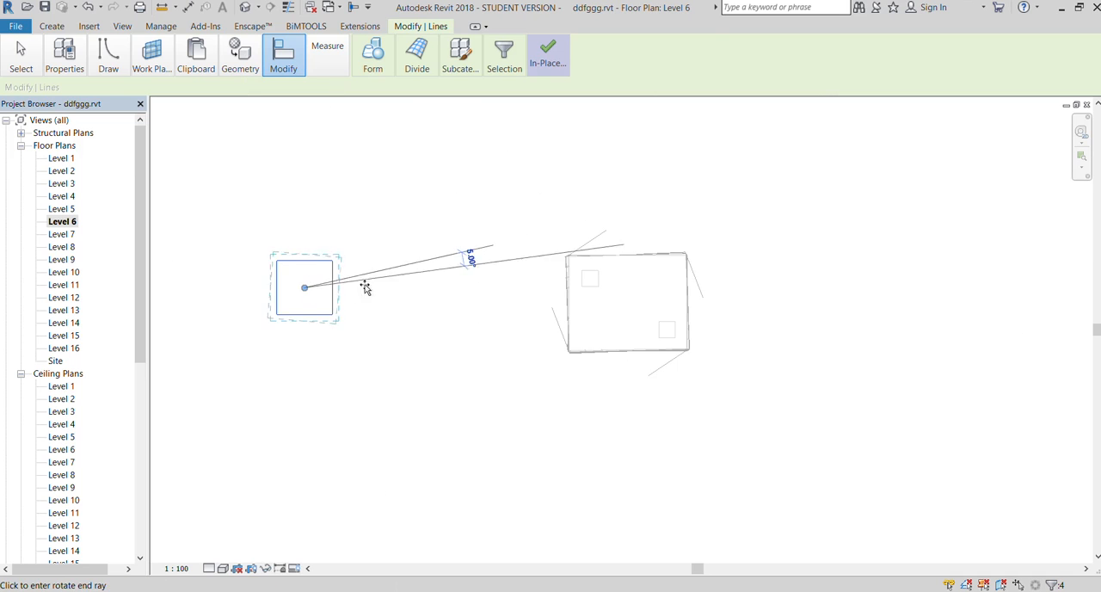
pyautogui.click(307, 379)
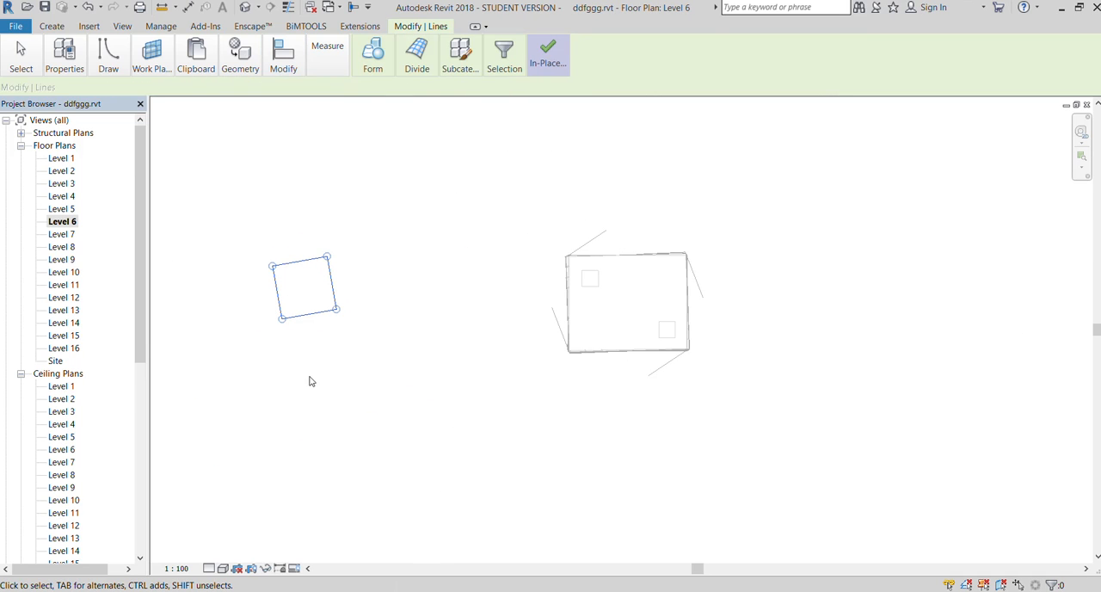
# Create a solid form from the rotated Level 6 rectangle alone and finish the in-place mass
pyautogui.press('Escape')
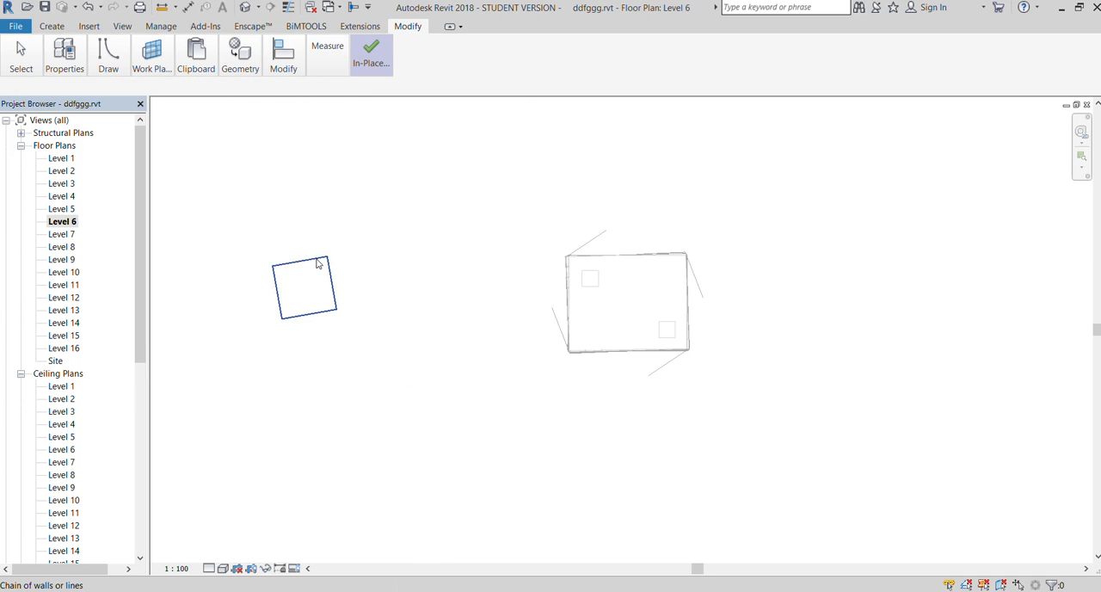
pyautogui.click(323, 254)
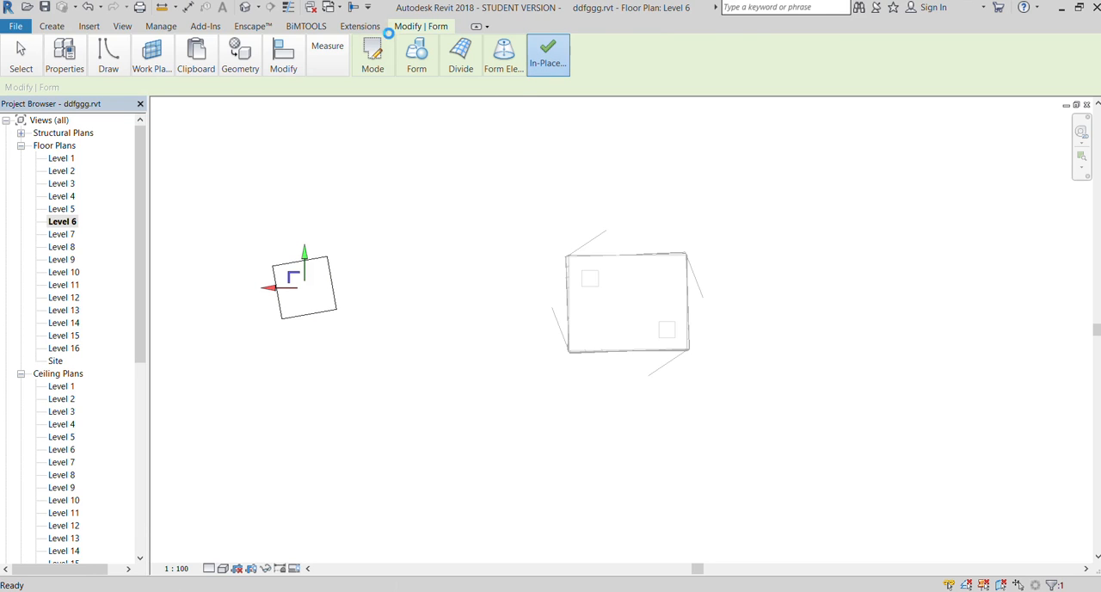
# Open the default 3D view and examine the new mass and its stacked rotated profiles beside the low mass
pyautogui.click(460, 26)
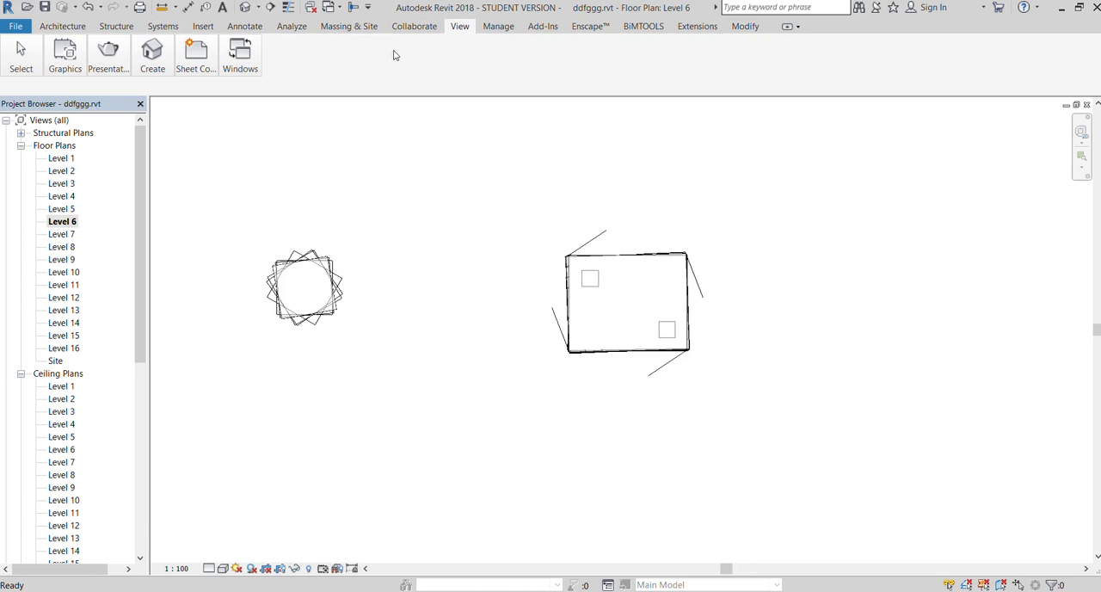
pyautogui.click(152, 58)
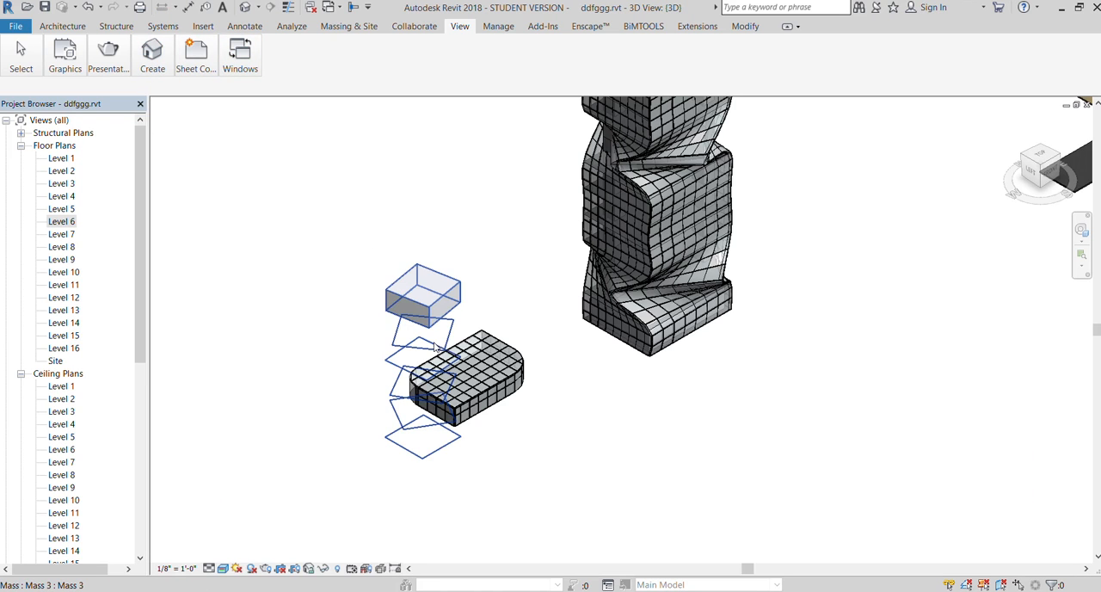
pyautogui.scroll(1, 440, 347)
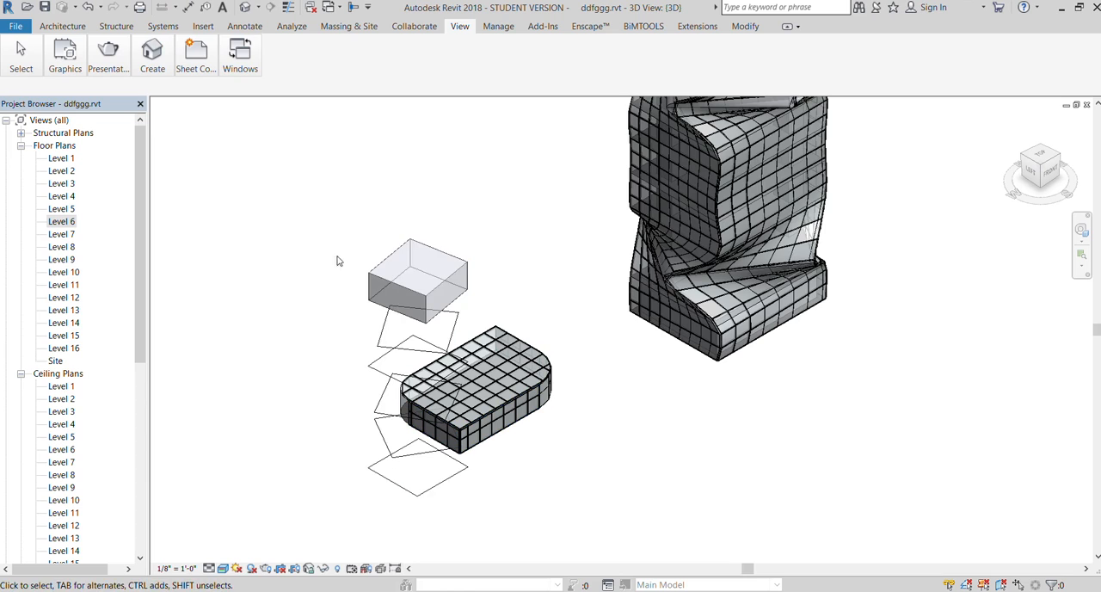
# Try to stretch the Level 6 solid down past the lower rotated rectangles, and undo the change
pyautogui.moveTo(325, 209); pyautogui.dragTo(487, 518)
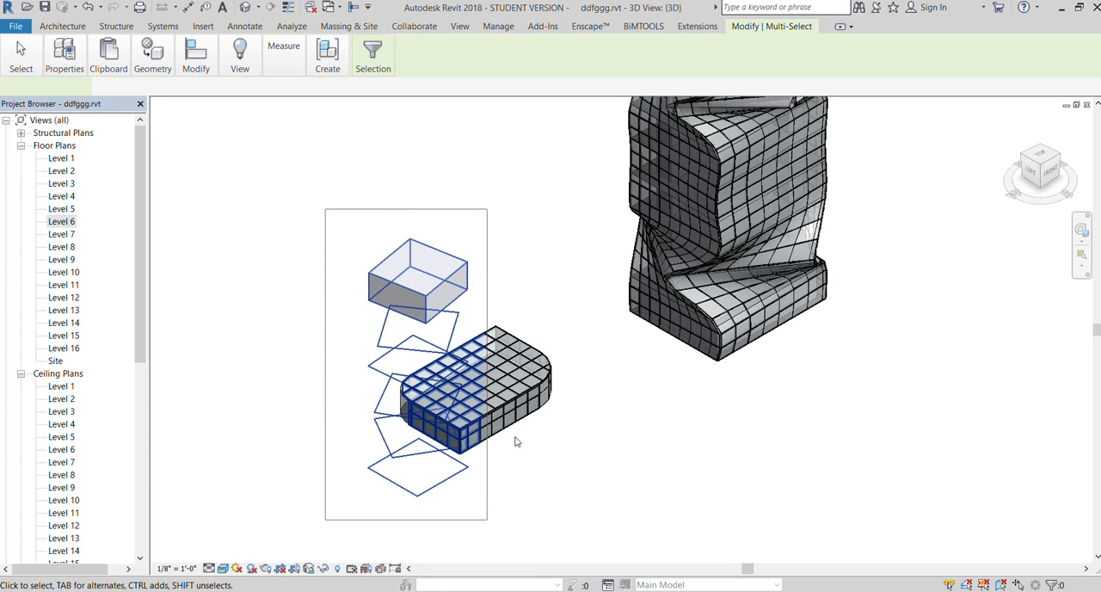
pyautogui.click(549, 297)
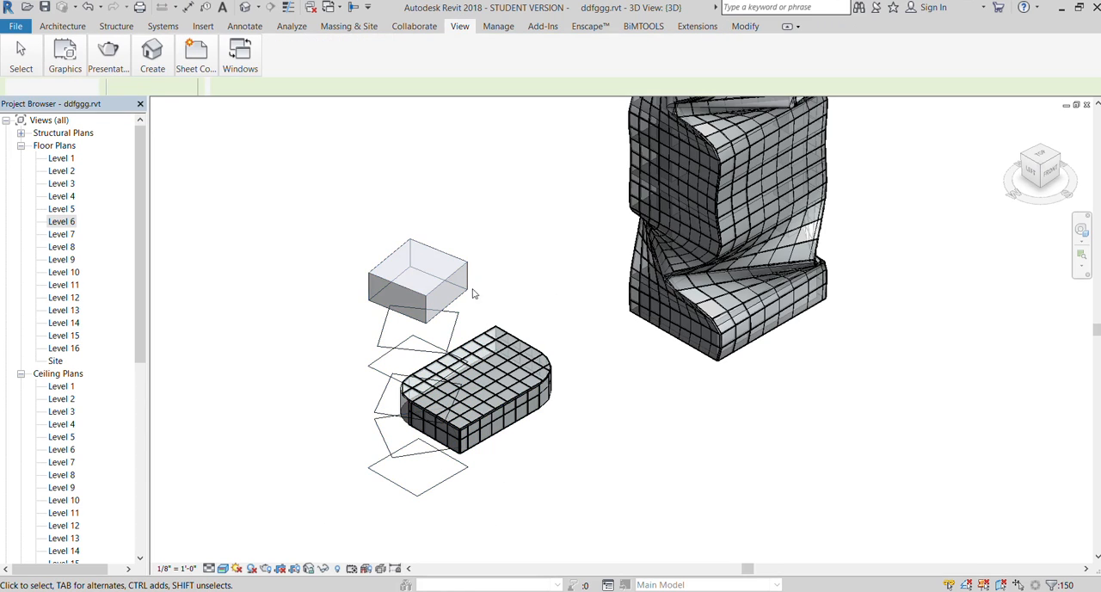
pyautogui.click(428, 286)
pyautogui.moveTo(418, 315); pyautogui.dragTo(435, 502)
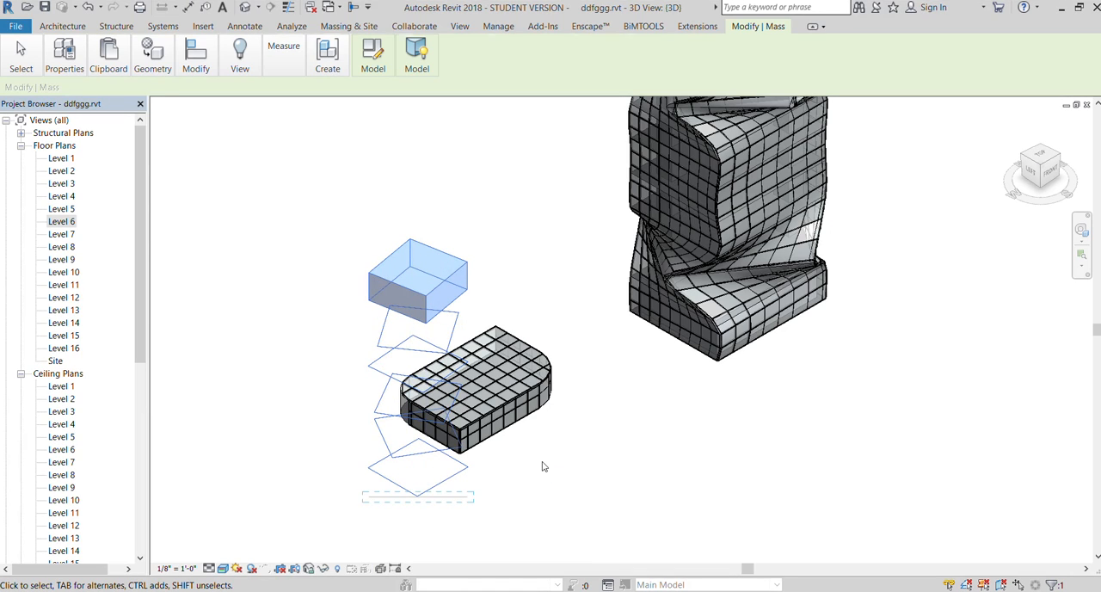
pyautogui.click(543, 465)
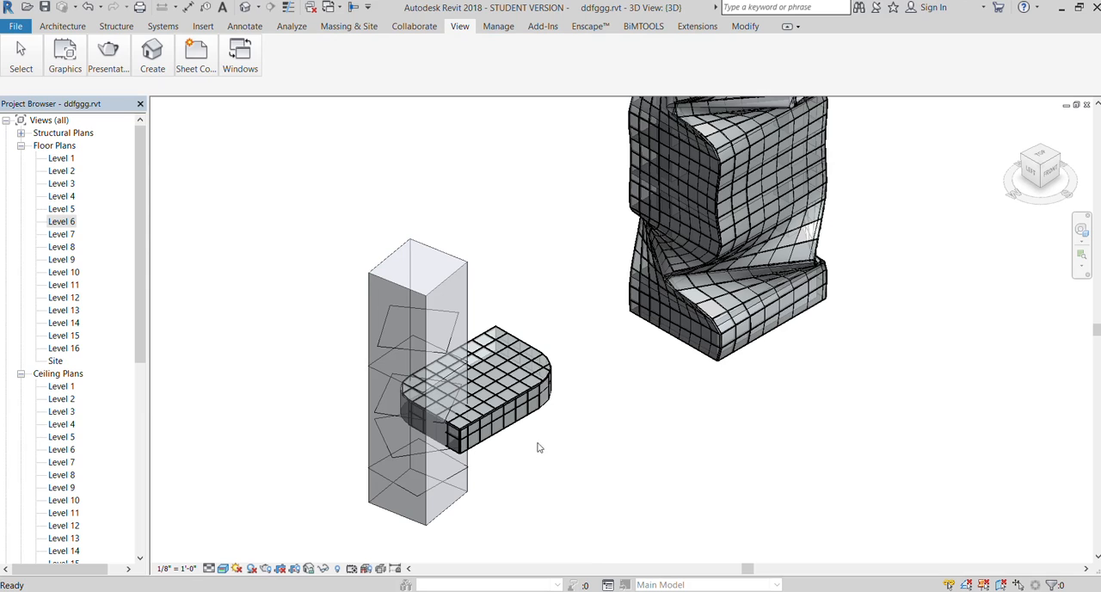
pyautogui.hotkey('ctrl', 'z')
# Reopen the in-place mass for editing and undo the solid form made from the Level 6 rectangle
pyautogui.doubleClick(468, 308)
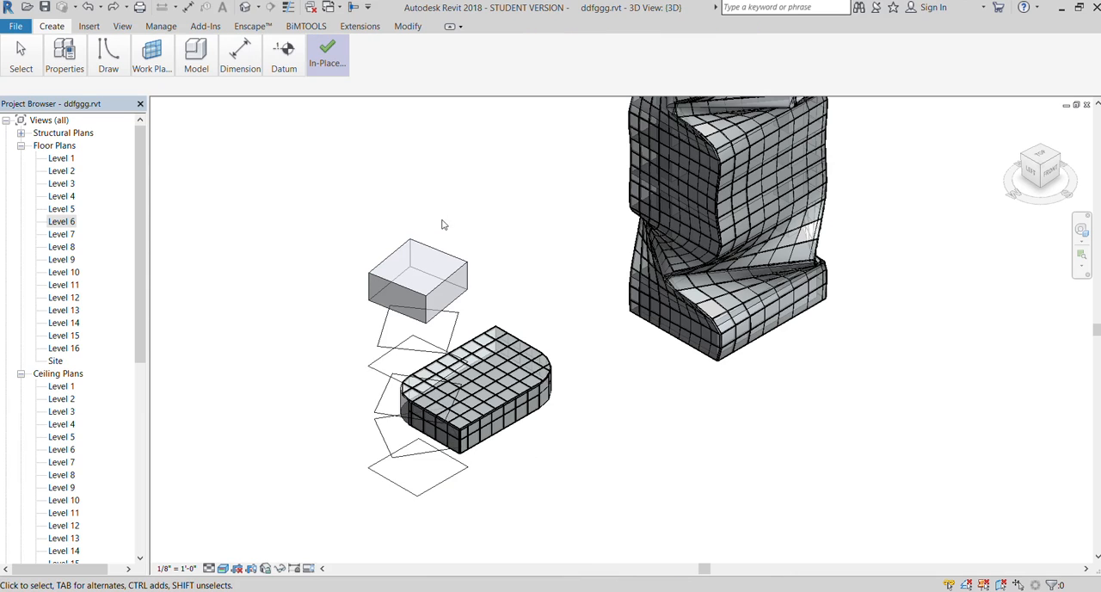
pyautogui.hotkey('ctrl', 'z')
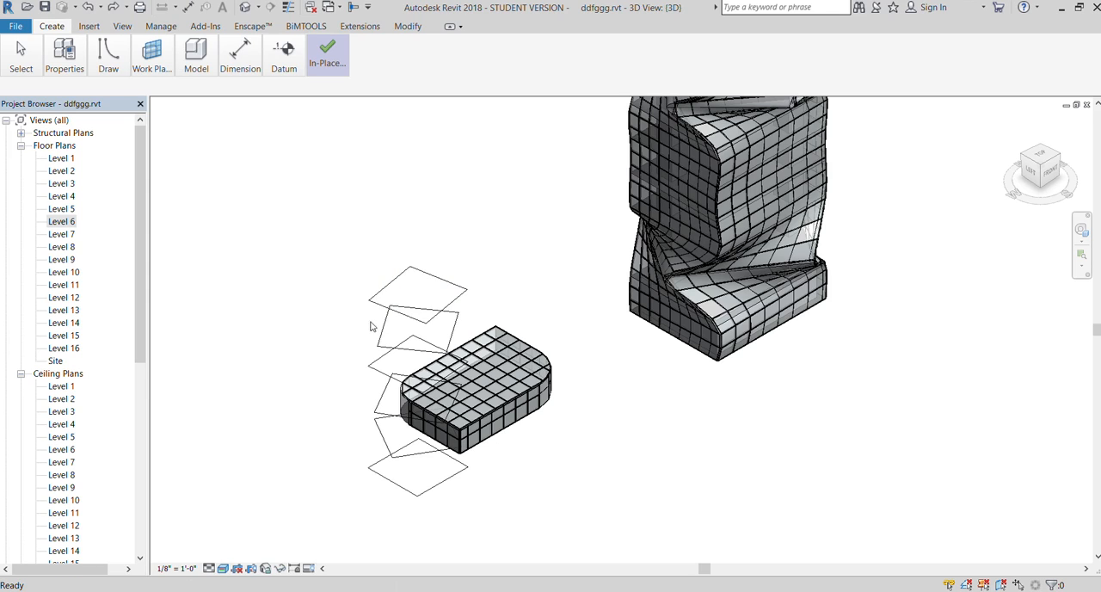
# Create one solid form through all six stacked rotated rectangles and finish the in-place mass
pyautogui.click(439, 483)
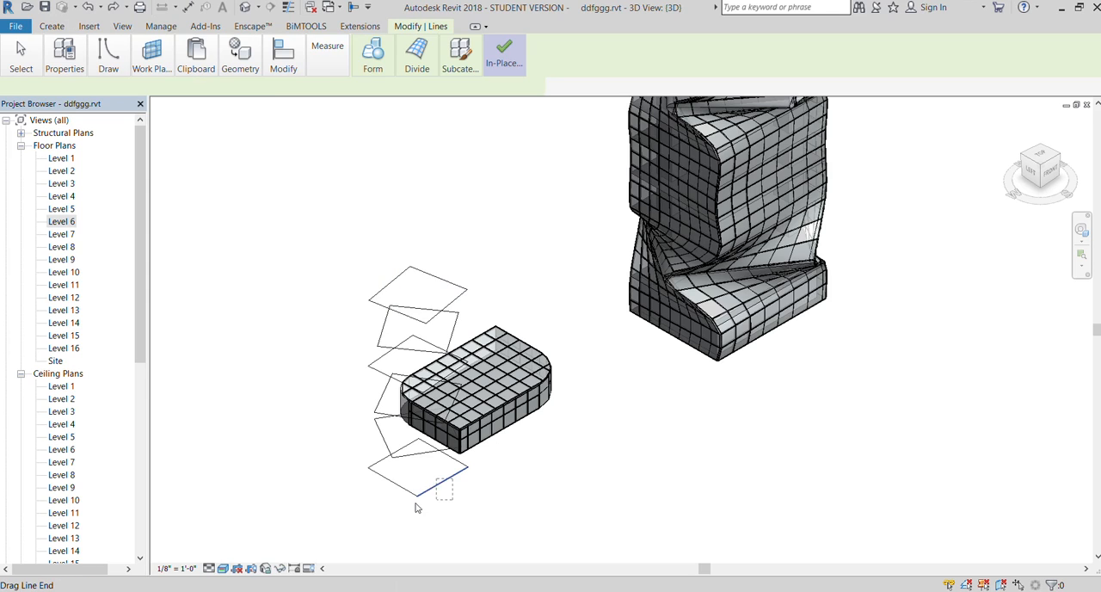
pyautogui.click(338, 499)
pyautogui.press('Tab')
pyautogui.click(392, 482)
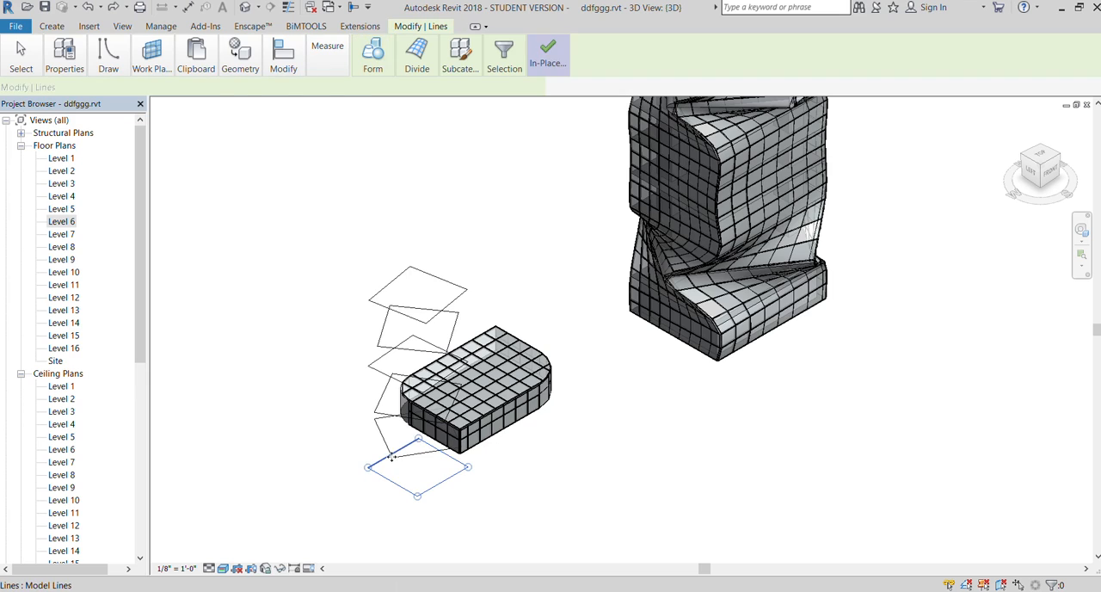
pyautogui.press('Tab')
pyautogui.moveTo(345, 235); pyautogui.dragTo(440, 522)
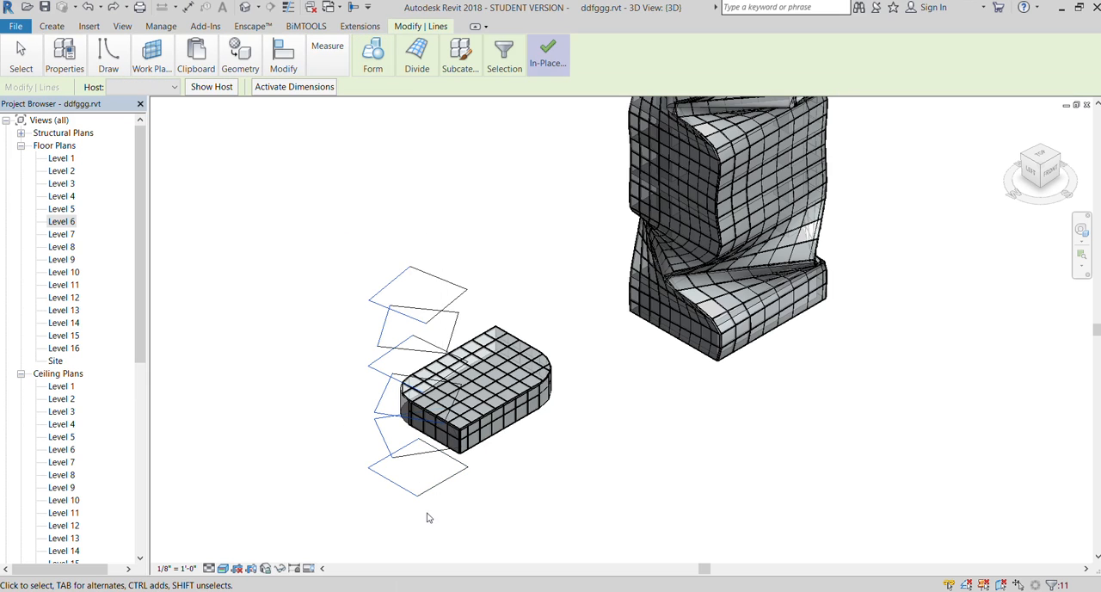
pyautogui.moveTo(474, 519); pyautogui.dragTo(348, 228)
pyautogui.click(371, 66)
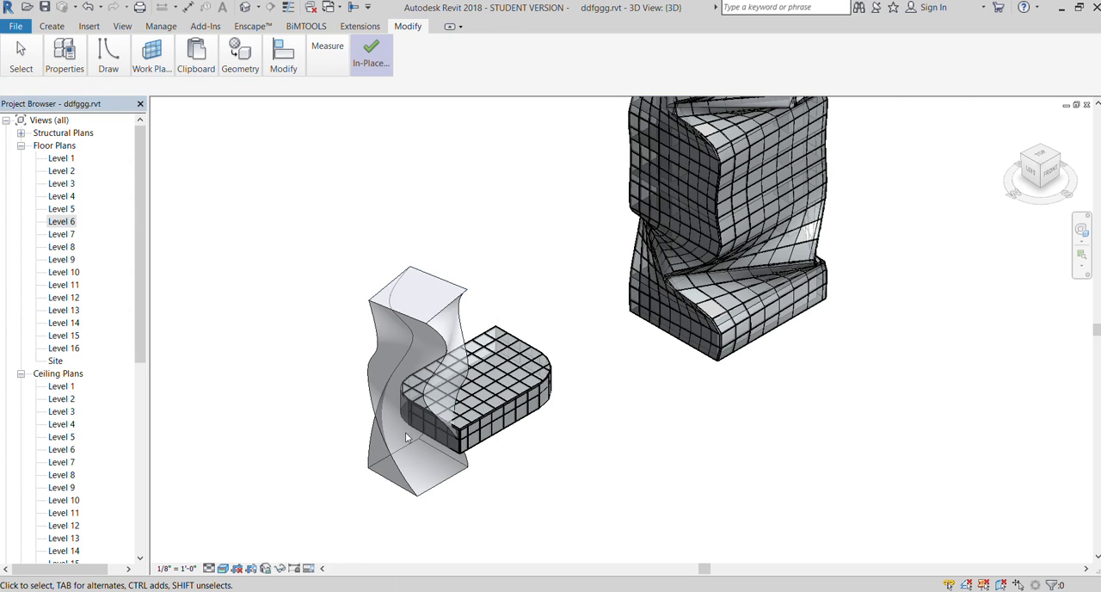
pyautogui.scroll(2, 409, 438)
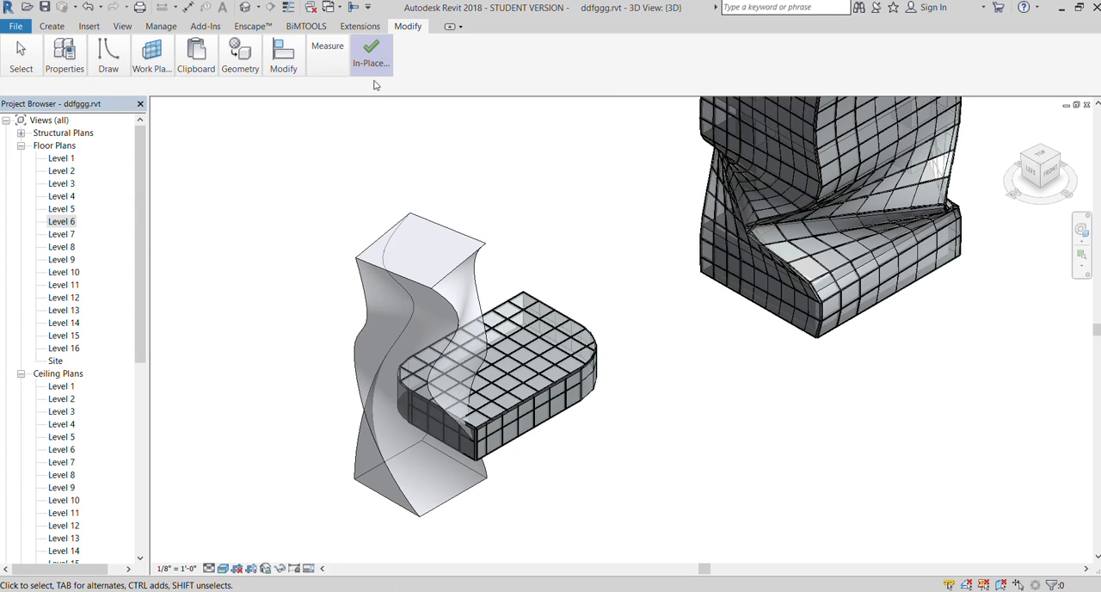
pyautogui.click(371, 53)
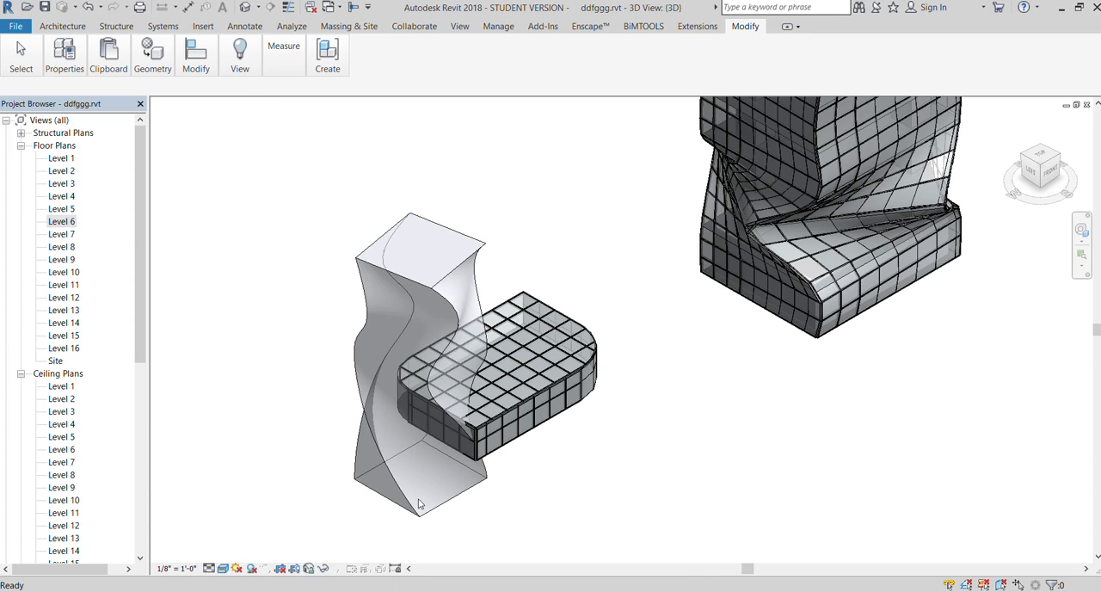
pyautogui.scroll(2, 420, 504)
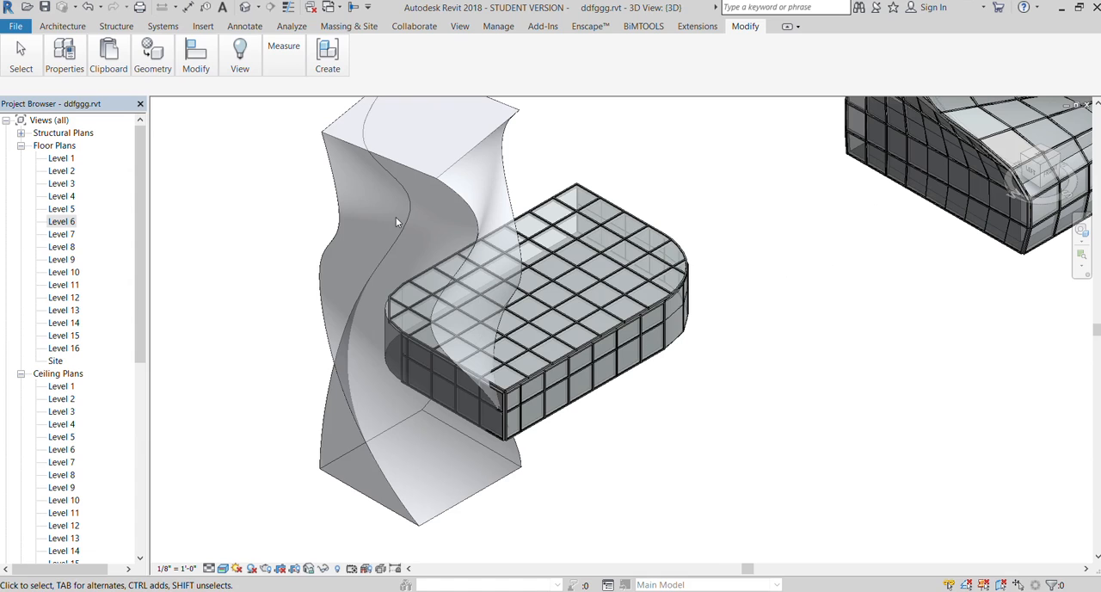
pyautogui.doubleClick(57, 159)
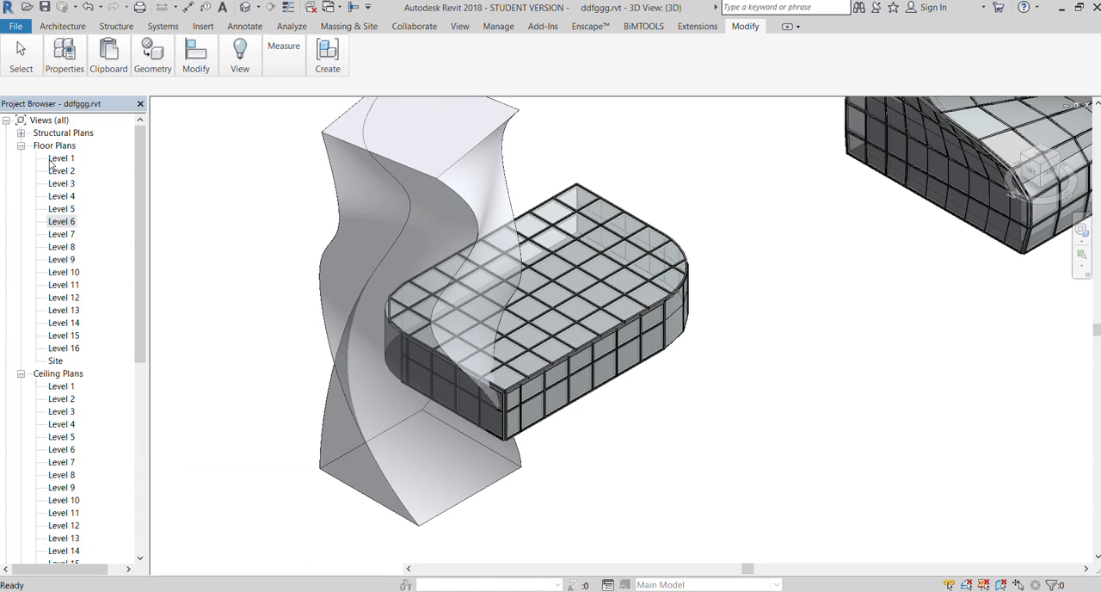
pyautogui.scroll(-2, 491, 345)
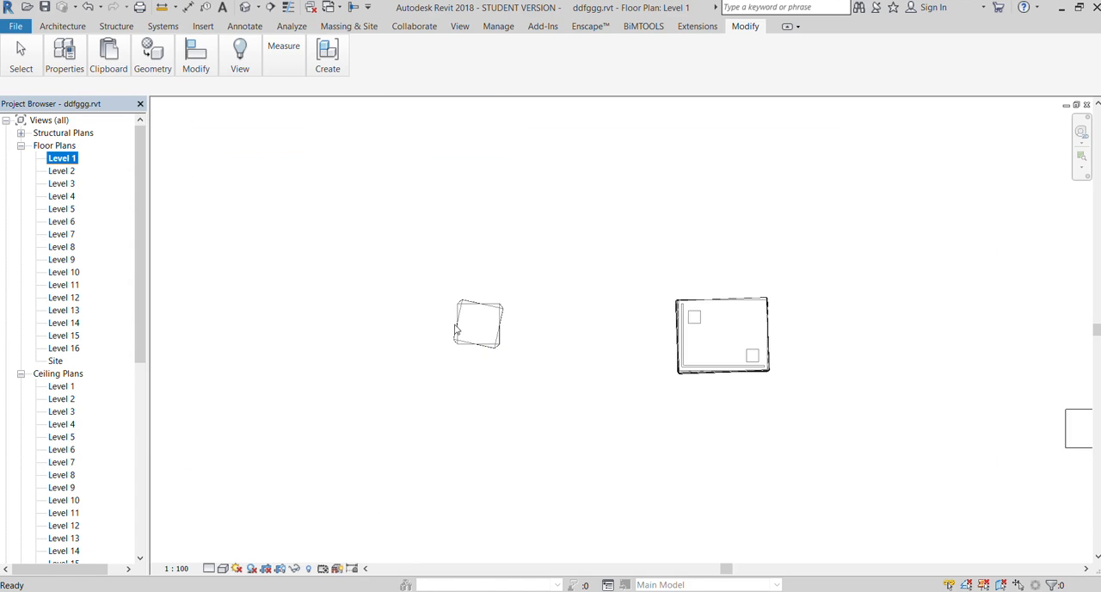
pyautogui.scroll(2, 456, 329)
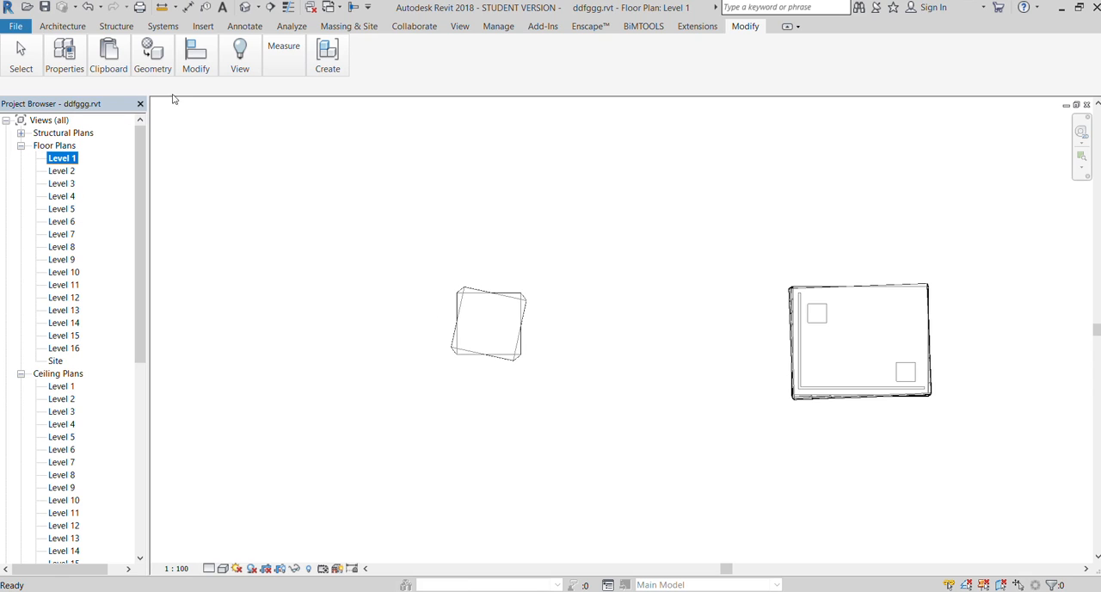
pyautogui.click(333, 27)
pyautogui.click(67, 59)
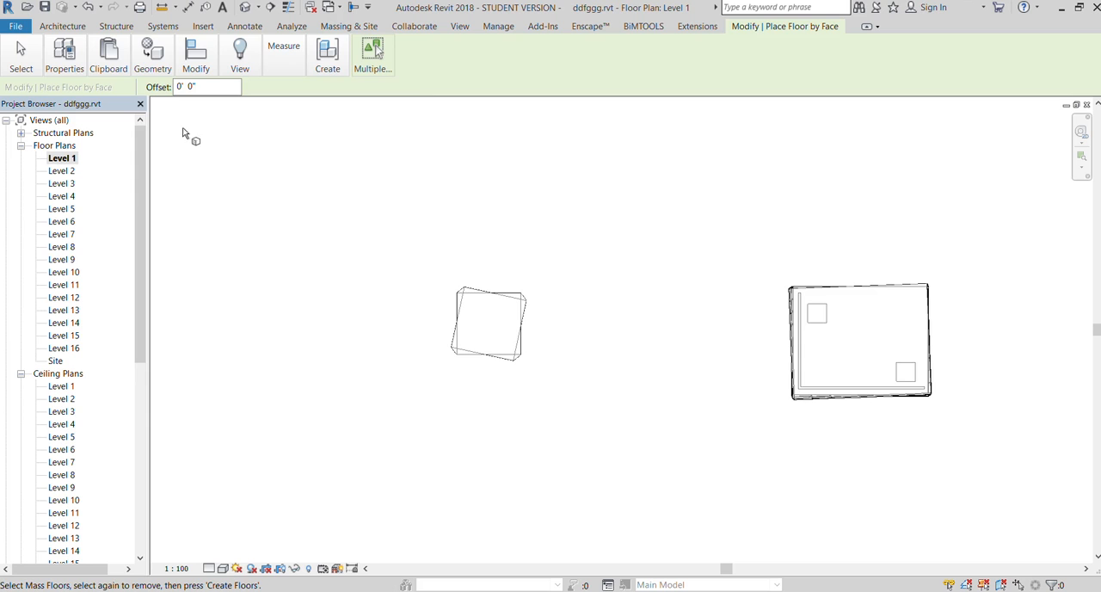
pyautogui.click(459, 28)
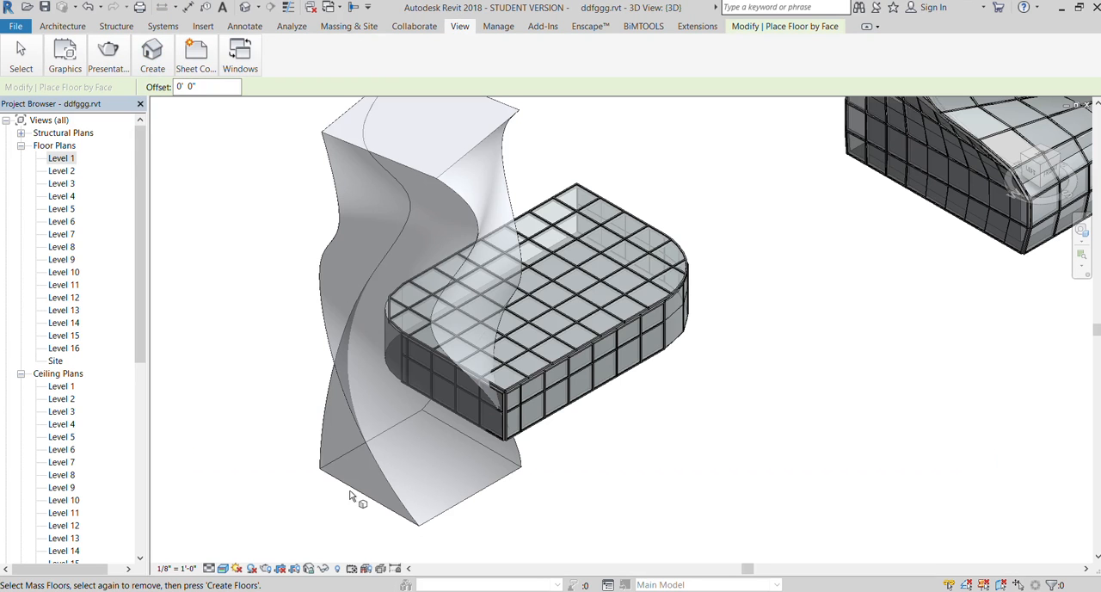
pyautogui.press('Escape')
# Add mass floors to the new twisting mass at the levels it passes through
pyautogui.click(359, 500)
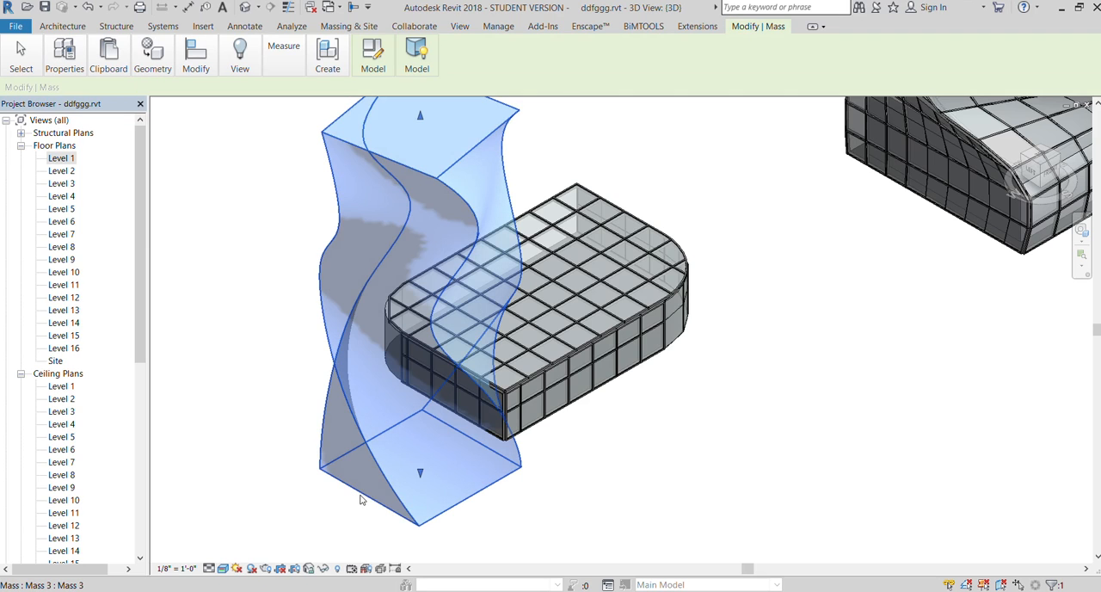
pyautogui.click(417, 58)
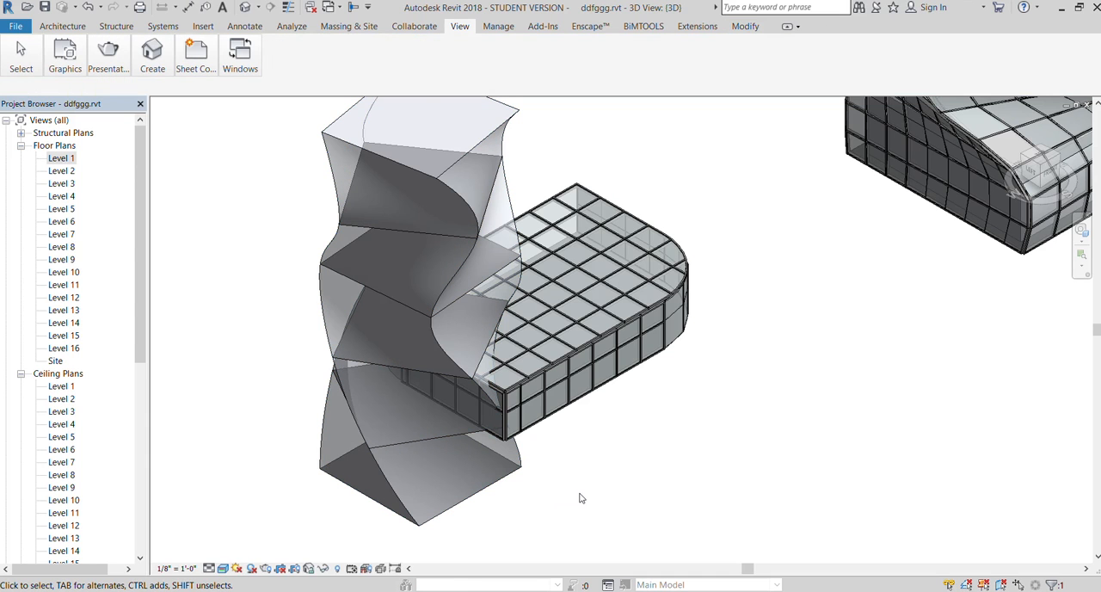
# Turn the 3D view towards the front and examine the mass floors inside the new twisting mass
pyautogui.scroll(-3, 381, 268)
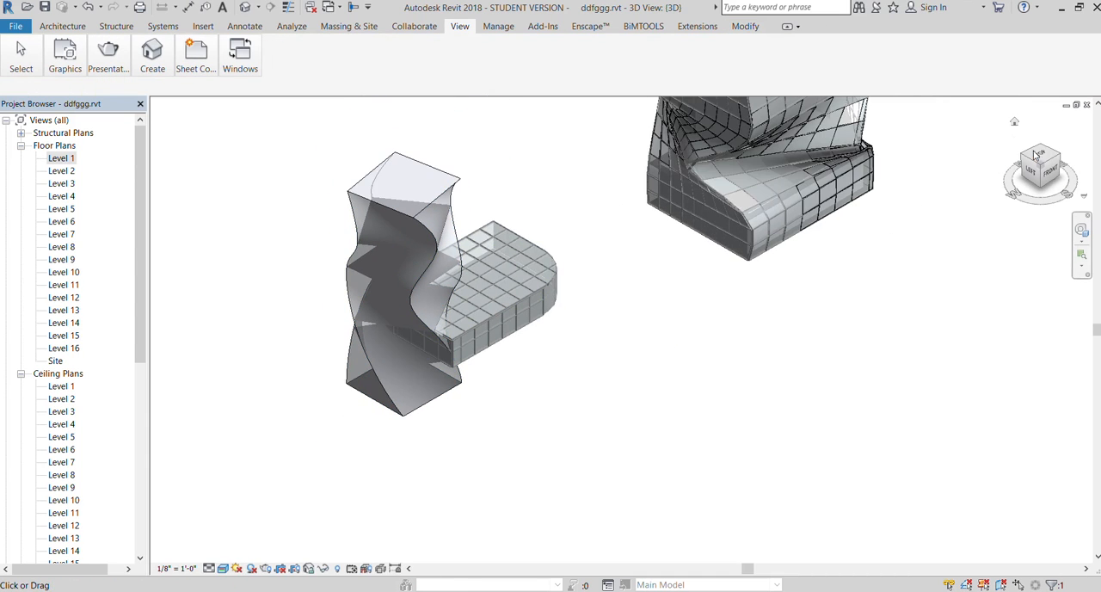
pyautogui.click(1035, 154)
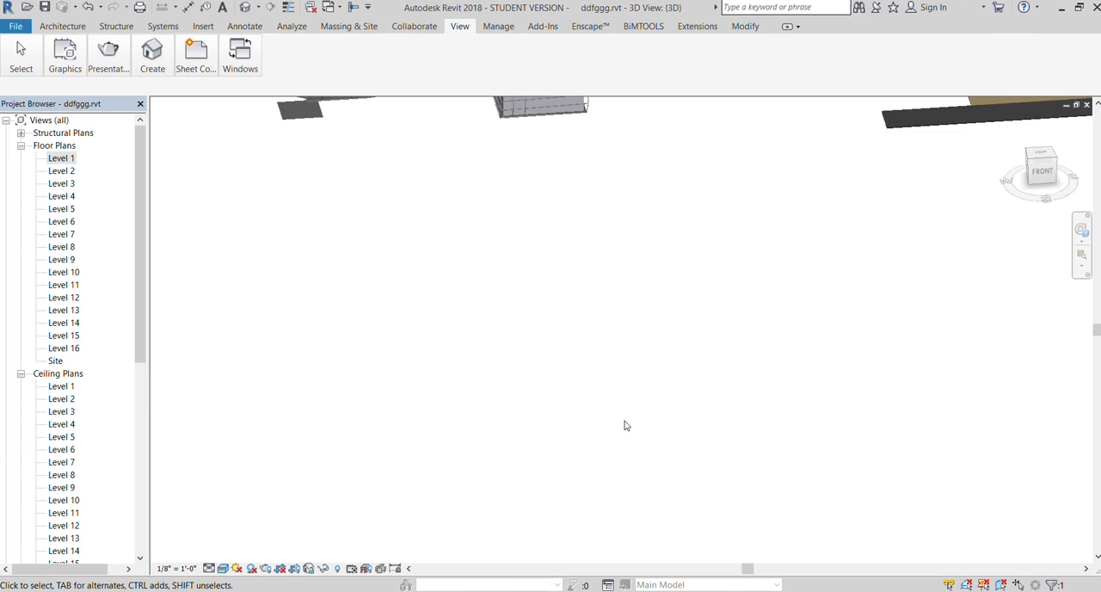
pyautogui.scroll(-5, 625, 425)
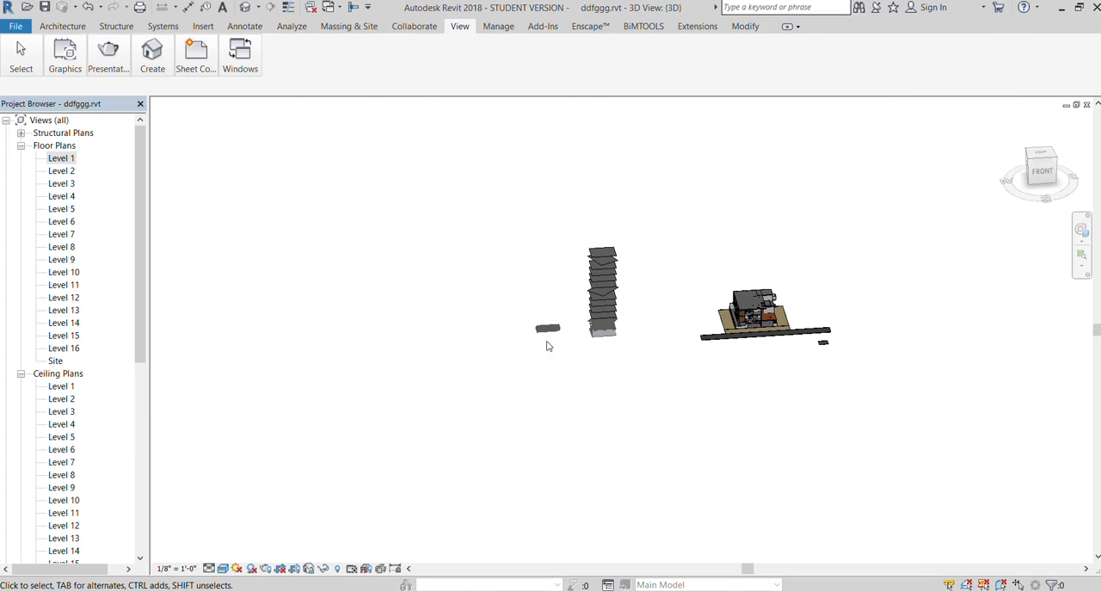
pyautogui.scroll(6, 516, 290)
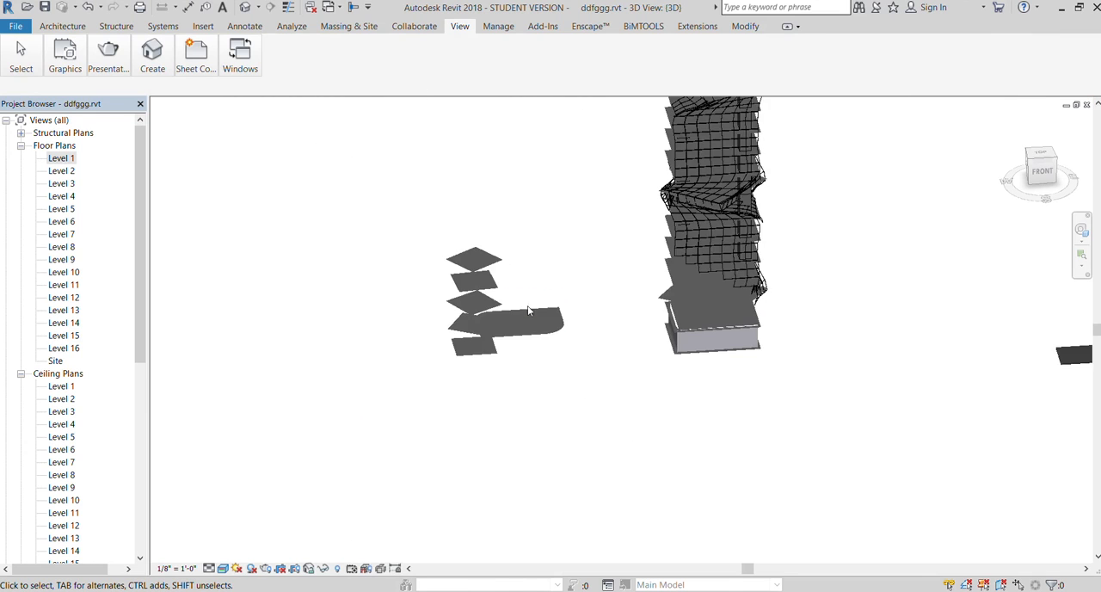
pyautogui.scroll(2, 393, 295)
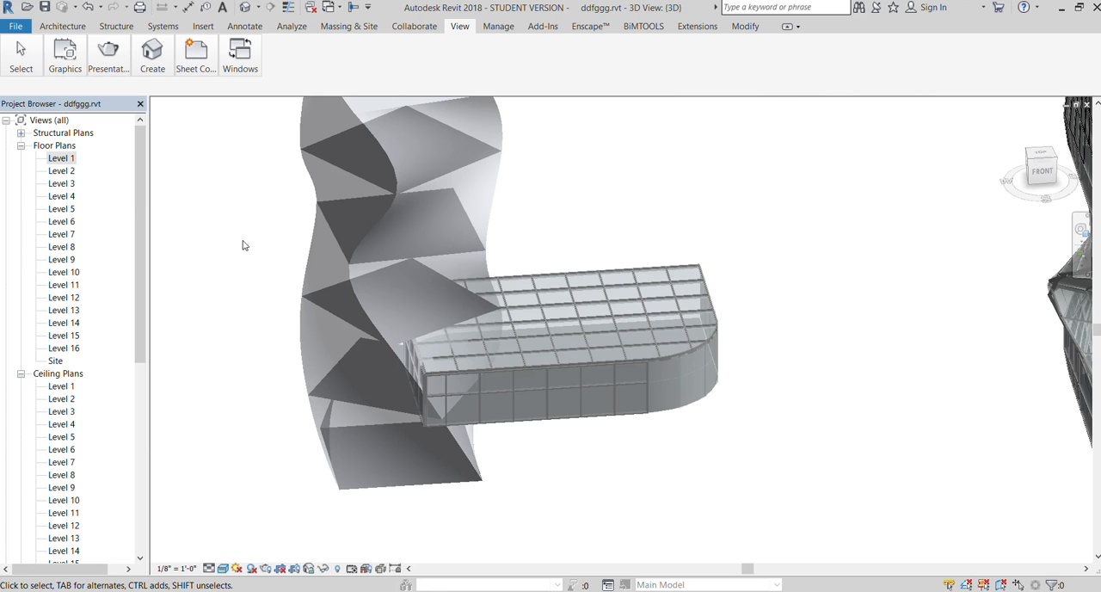
pyautogui.scroll(-1, 576, 474)
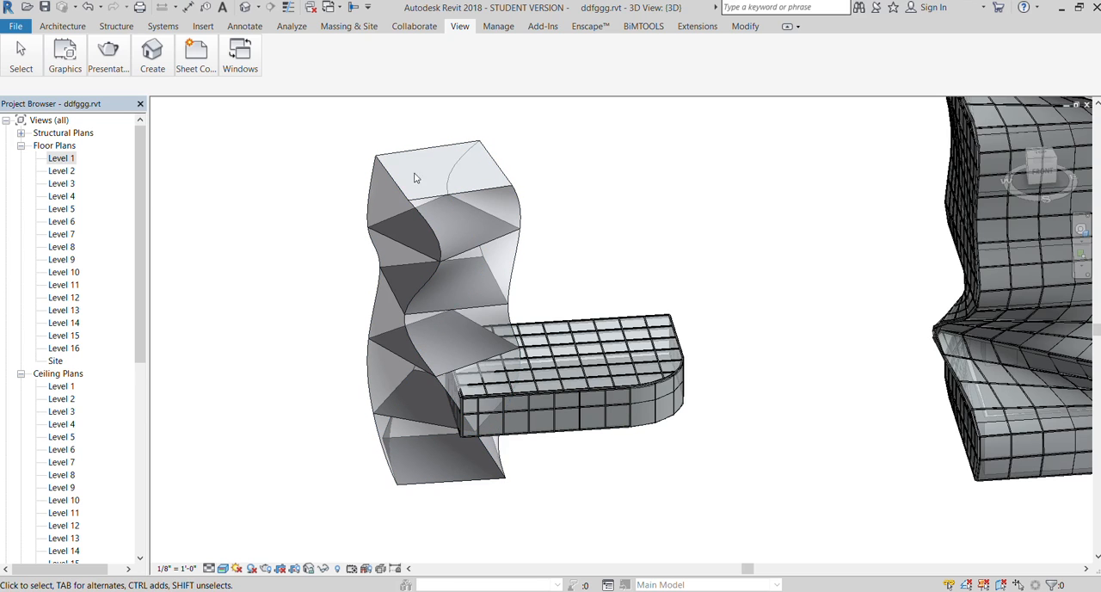
pyautogui.click(399, 205)
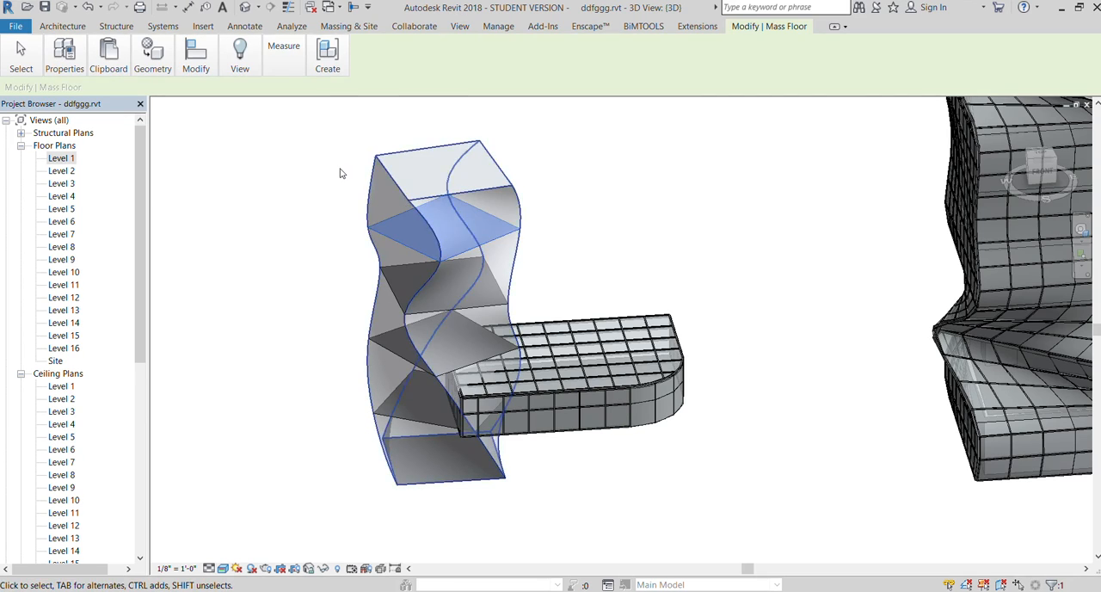
pyautogui.click(339, 172)
# Create a curtain system by face on the side faces of the new twisting mass, leaving out its top face
pyautogui.click(389, 181)
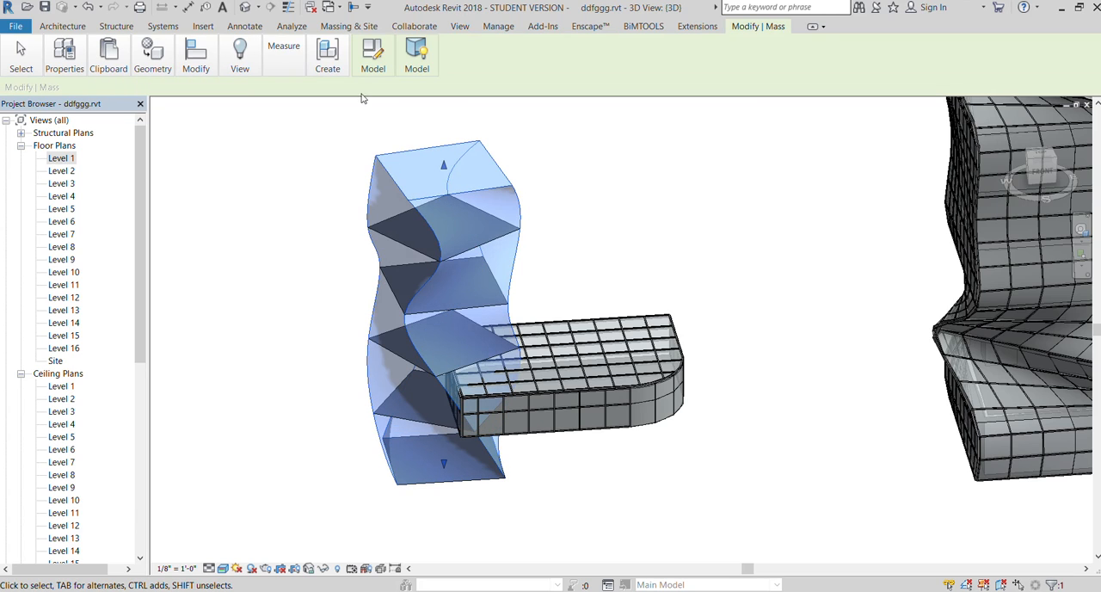
pyautogui.click(349, 25)
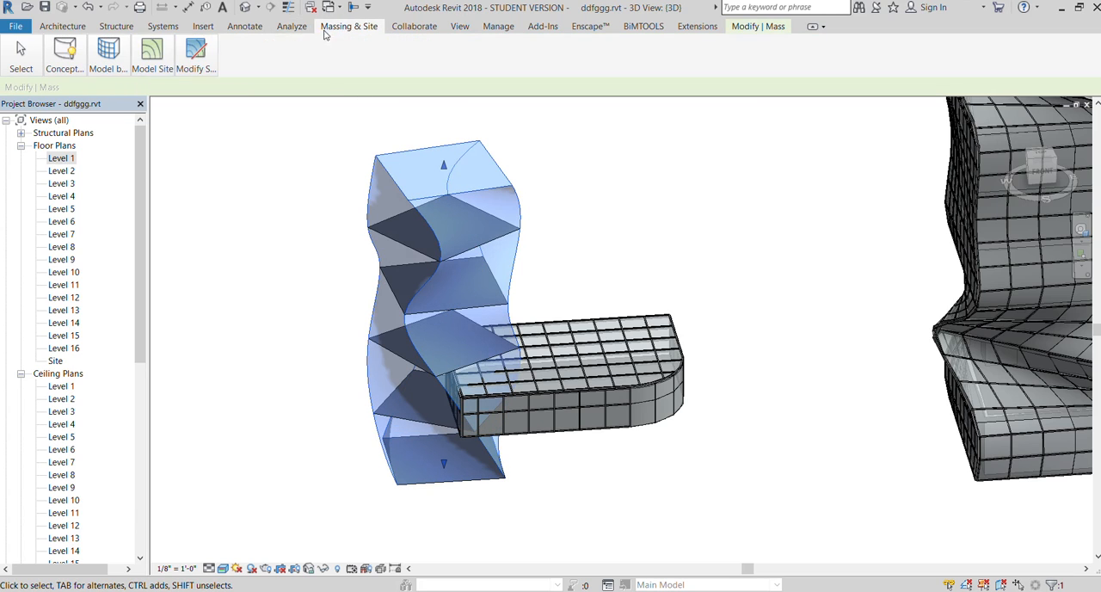
pyautogui.click(108, 53)
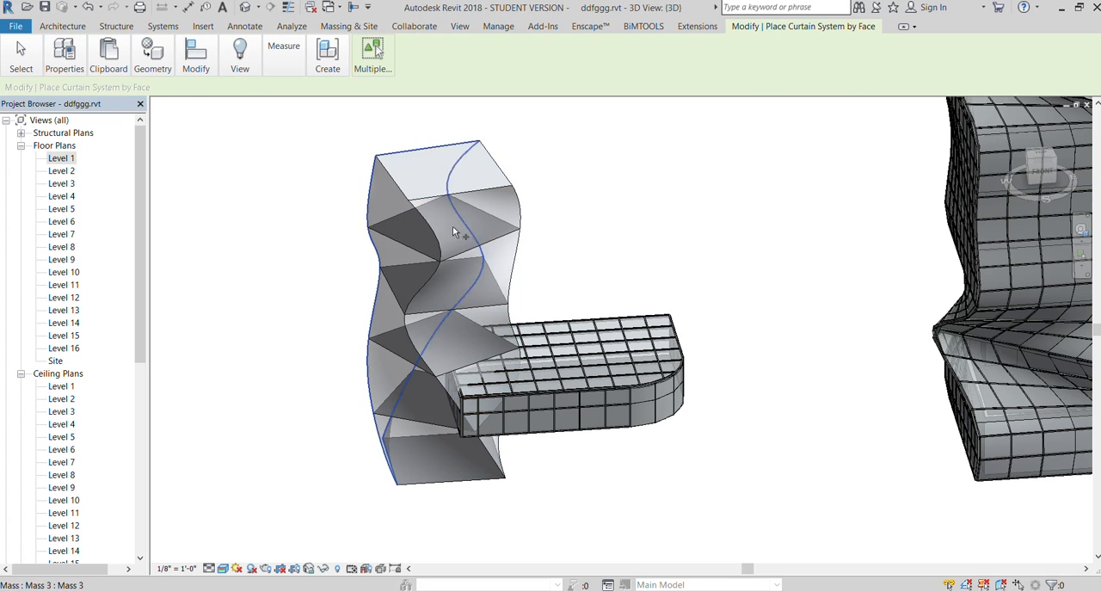
pyautogui.click(420, 222)
pyautogui.click(385, 174)
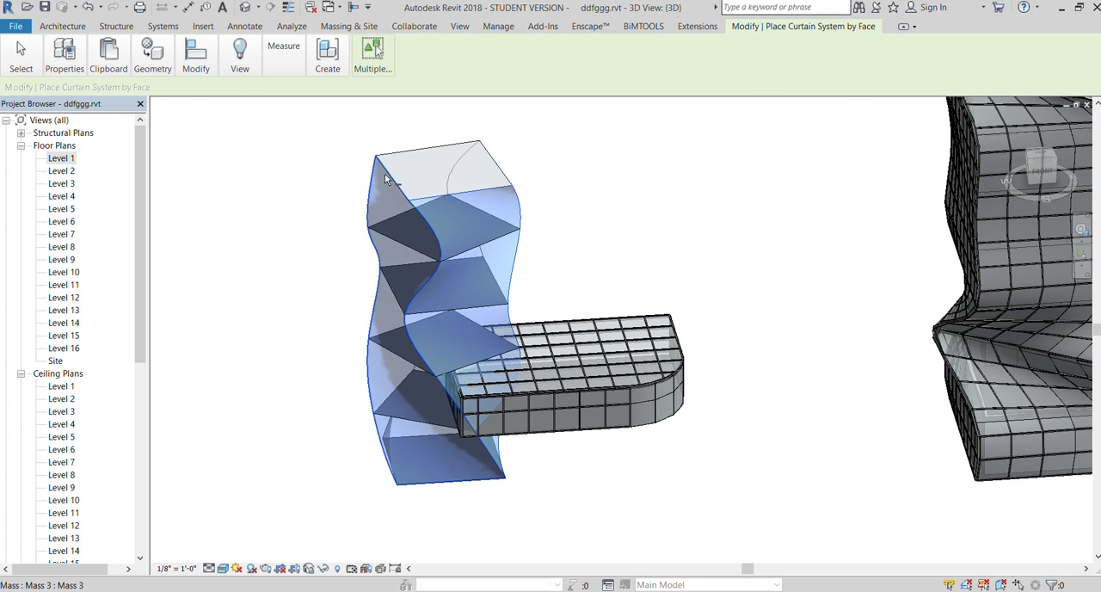
pyautogui.click(372, 53)
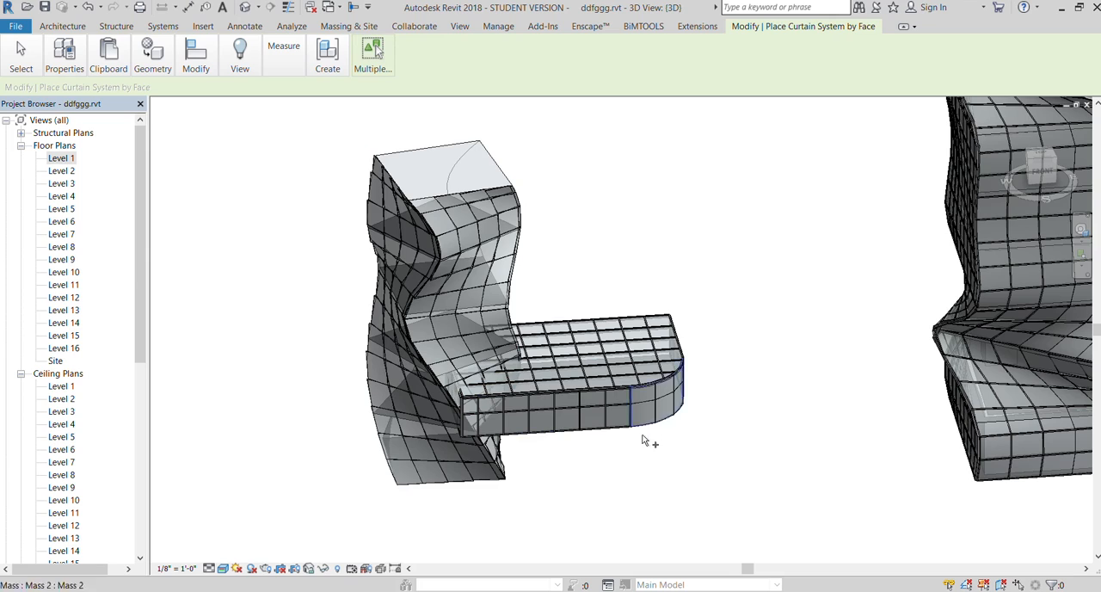
pyautogui.moveTo(713, 551); pyautogui.dragTo(583, 257)
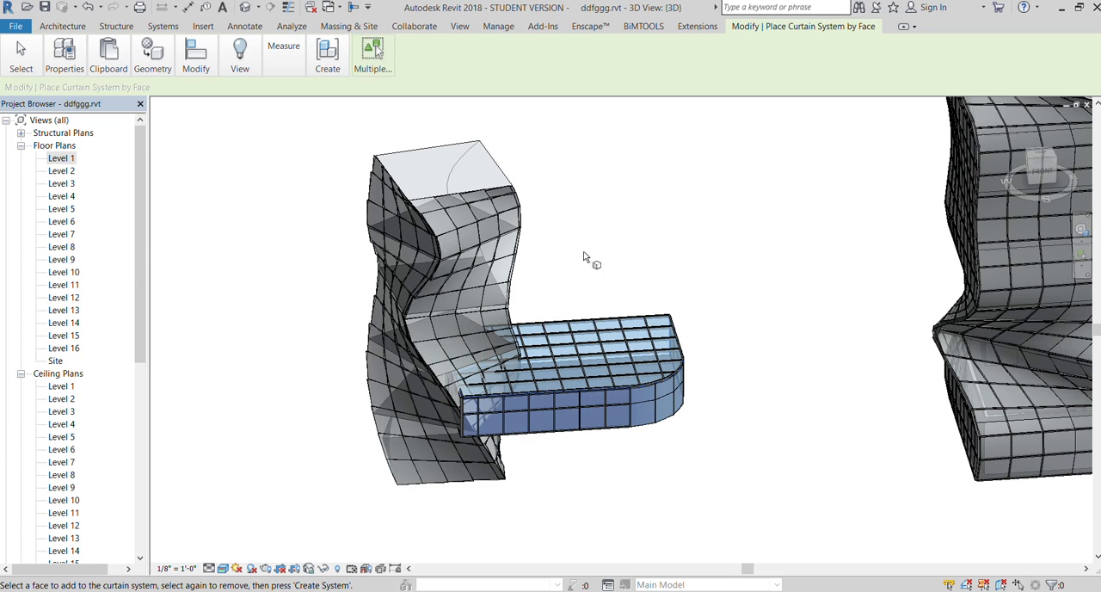
pyautogui.press('Escape')
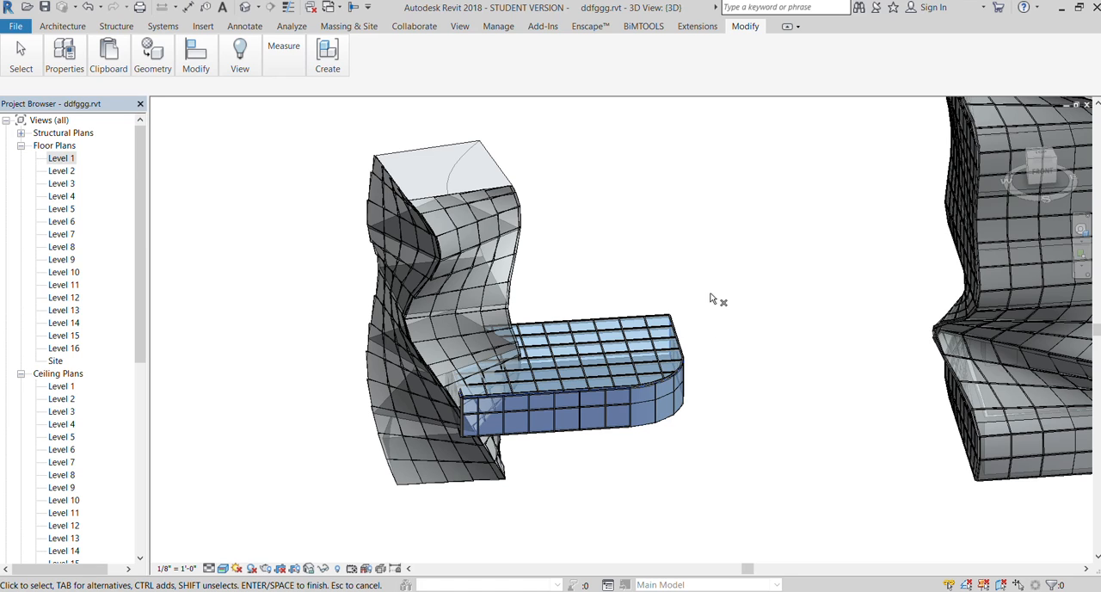
pyautogui.click(560, 261)
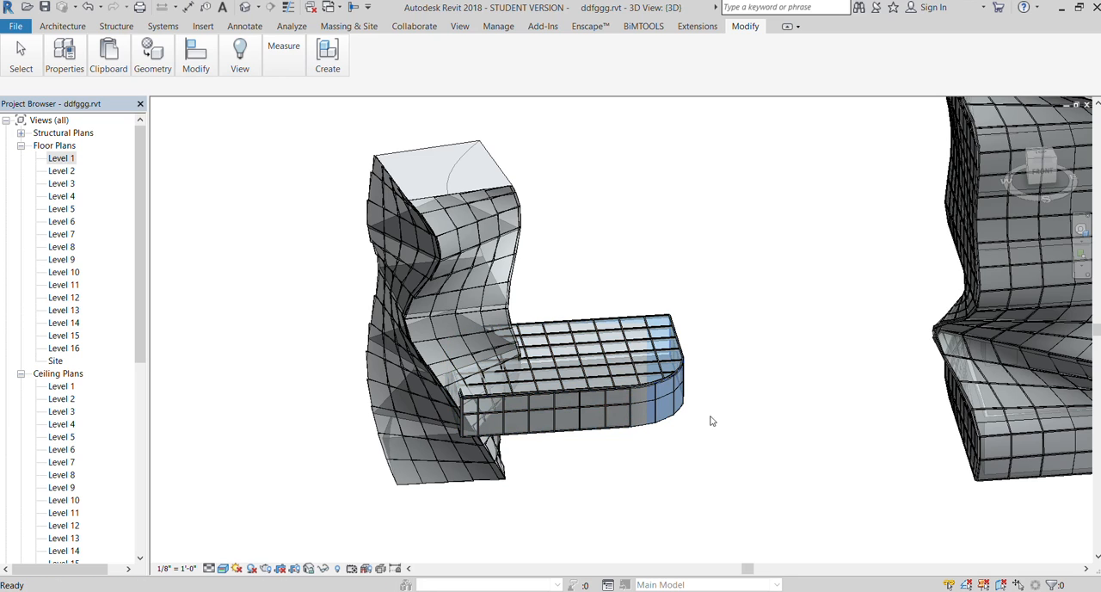
# Delete the low rounded curtain-walled mass that projects from the base of the new twisting mass
pyautogui.click(668, 435)
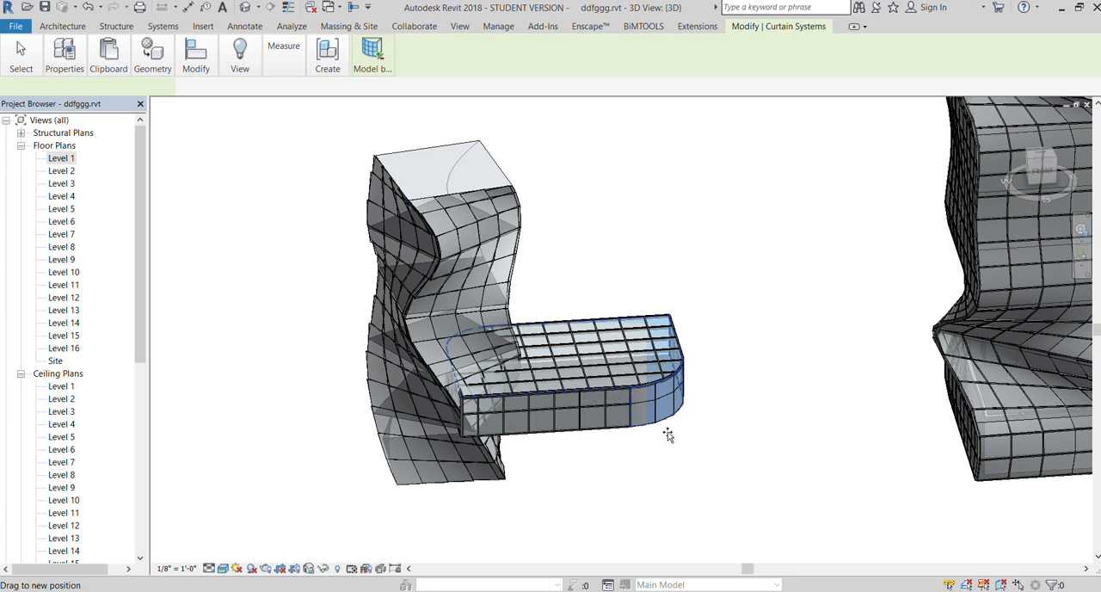
pyautogui.moveTo(669, 435); pyautogui.dragTo(670, 435)
pyautogui.scroll(-1, 607, 253)
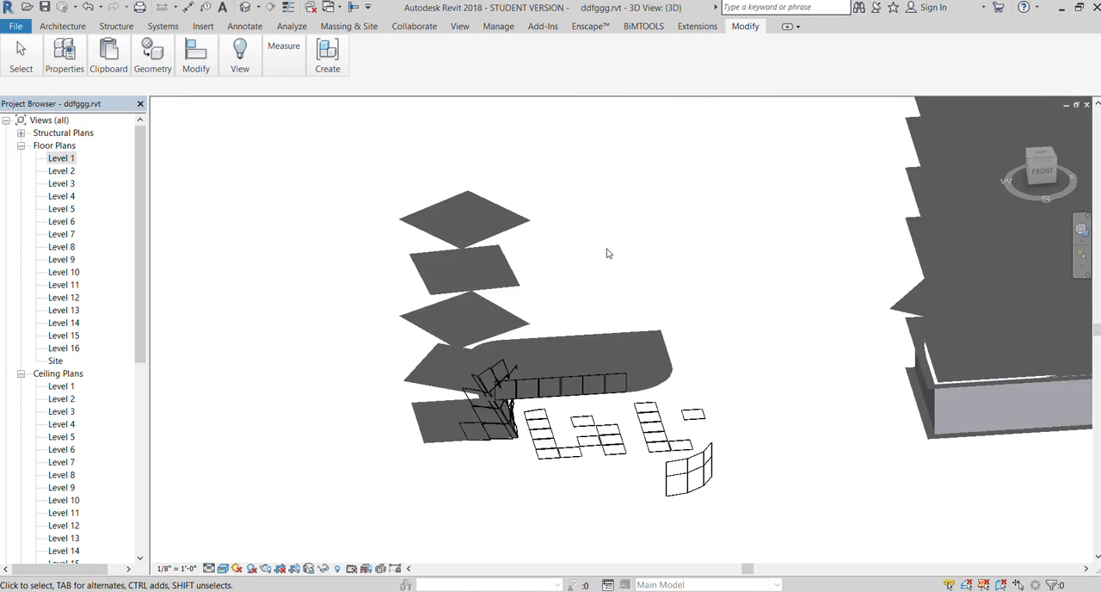
pyautogui.scroll(-2, 651, 364)
pyautogui.scroll(1, 643, 344)
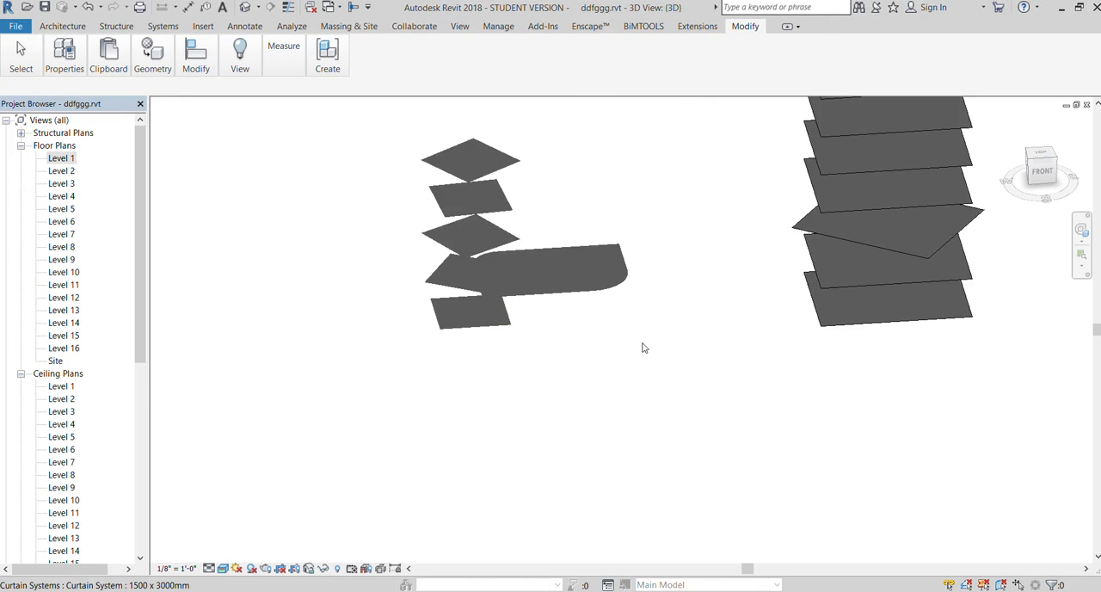
pyautogui.scroll(2, 655, 364)
pyautogui.moveTo(691, 410); pyautogui.dragTo(547, 136)
pyautogui.press('Delete')
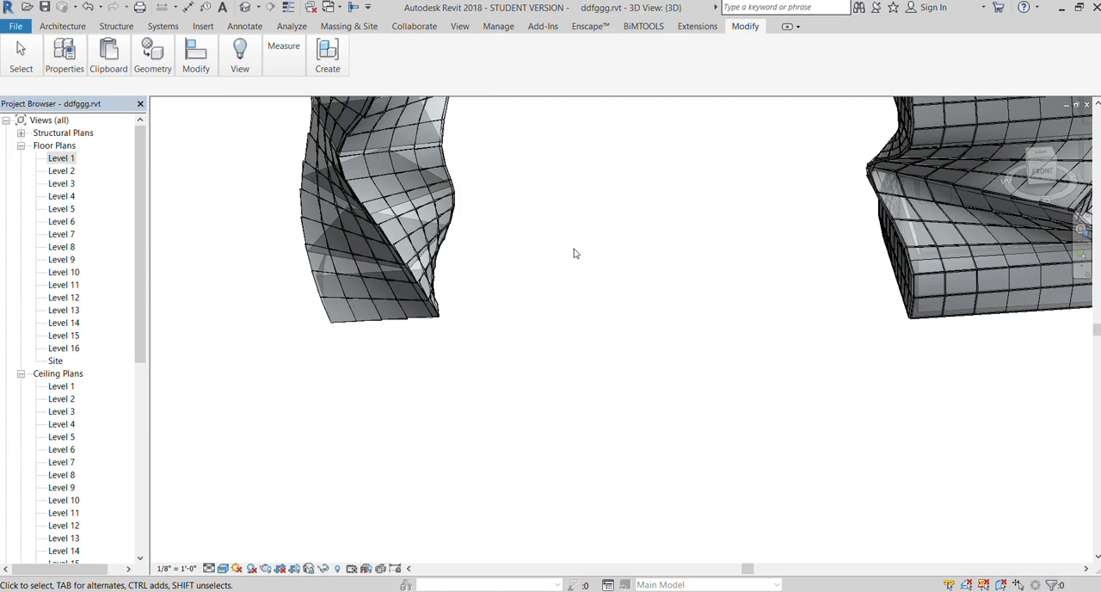
pyautogui.scroll(-2, 539, 332)
pyautogui.scroll(-1, 601, 215)
pyautogui.scroll(3, 513, 149)
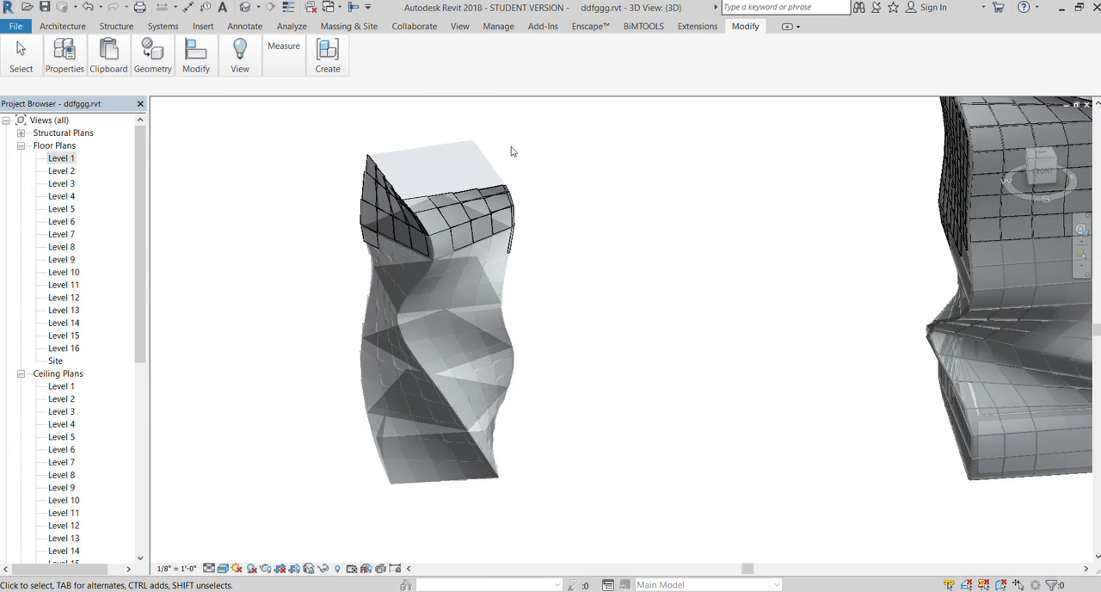
pyautogui.hotkey('ctrl', 'z')
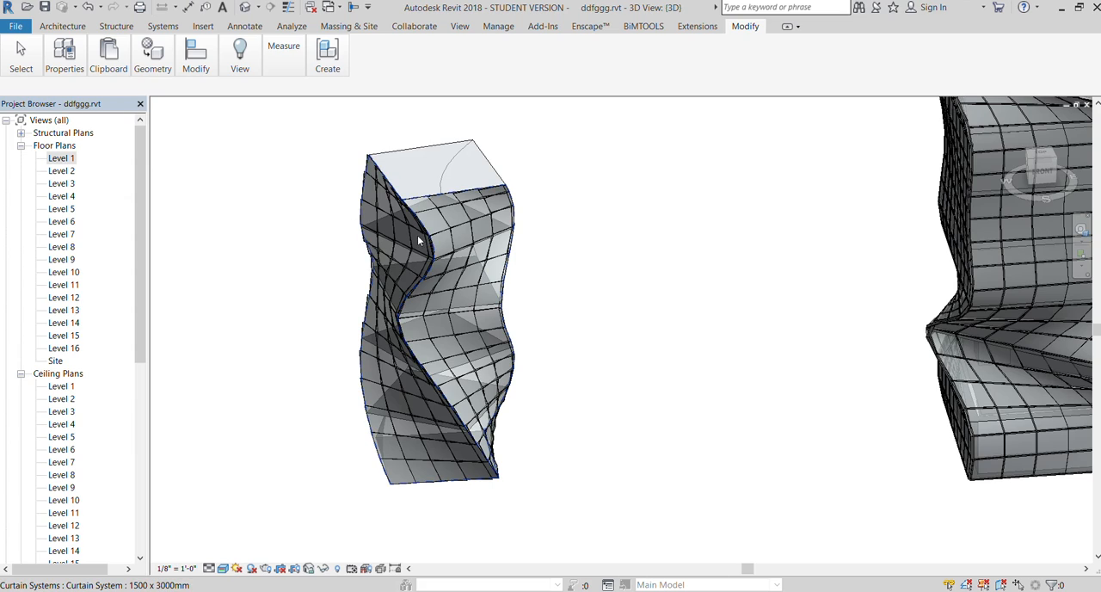
# Place mullions on all grid lines of the curtain system around the new twisting mass
pyautogui.click(451, 228)
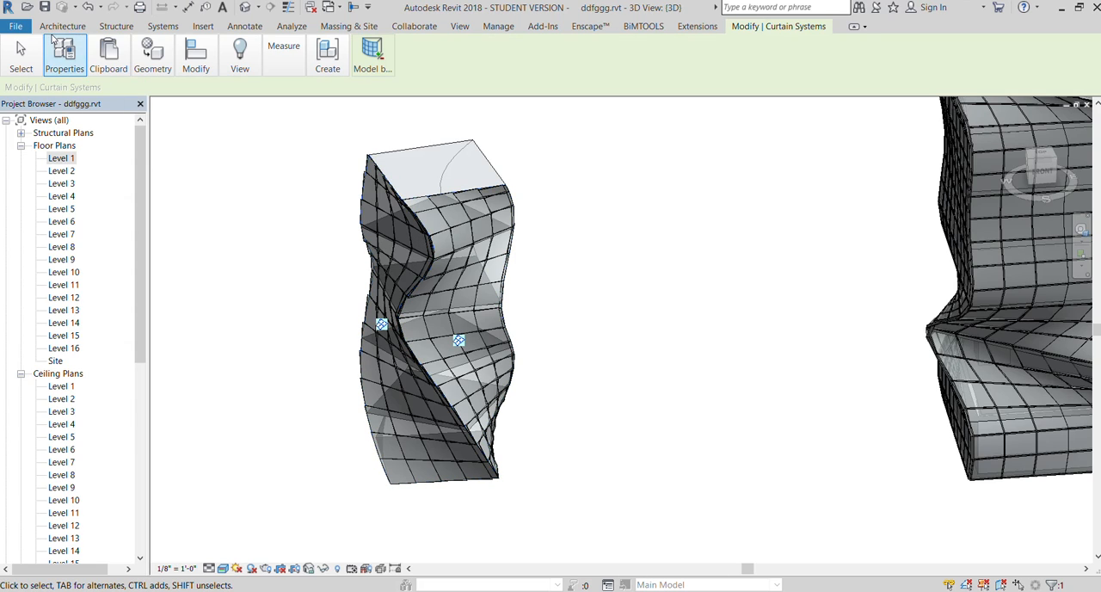
pyautogui.click(55, 28)
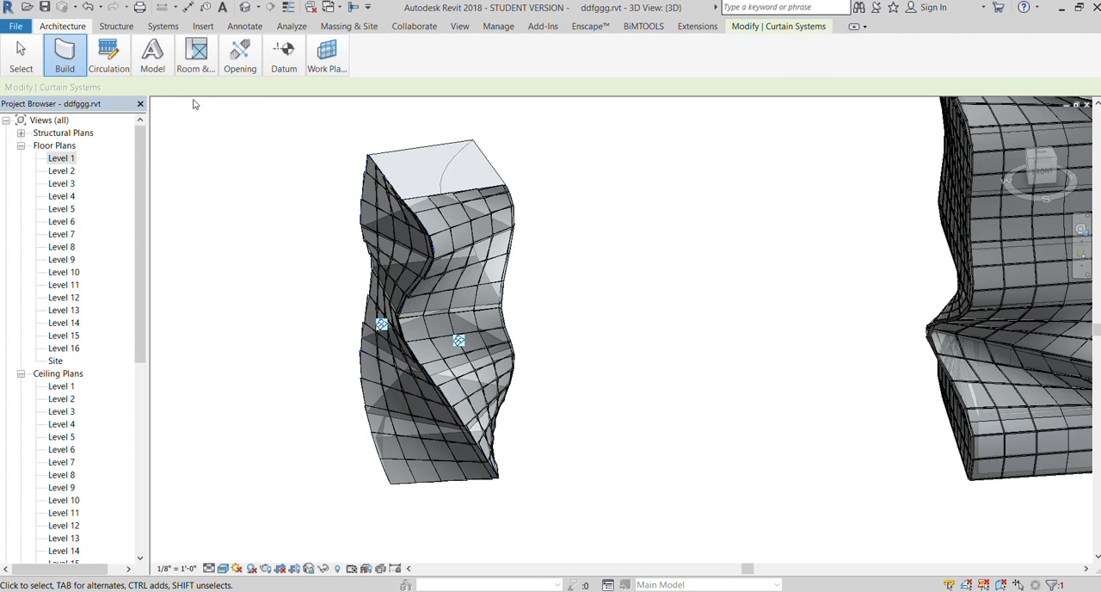
pyautogui.click(264, 123)
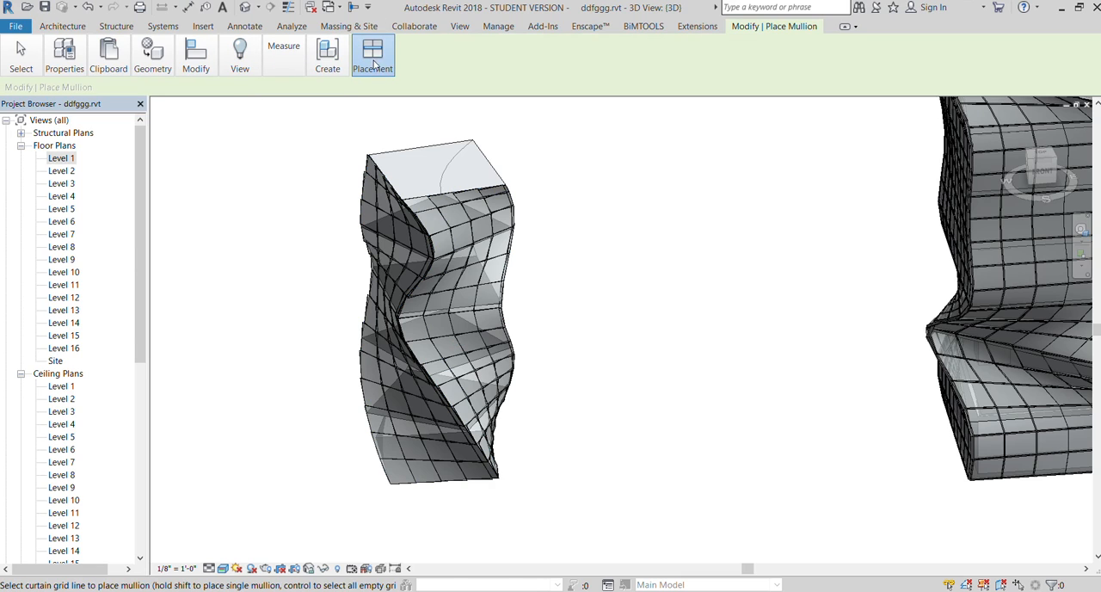
pyautogui.click(399, 229)
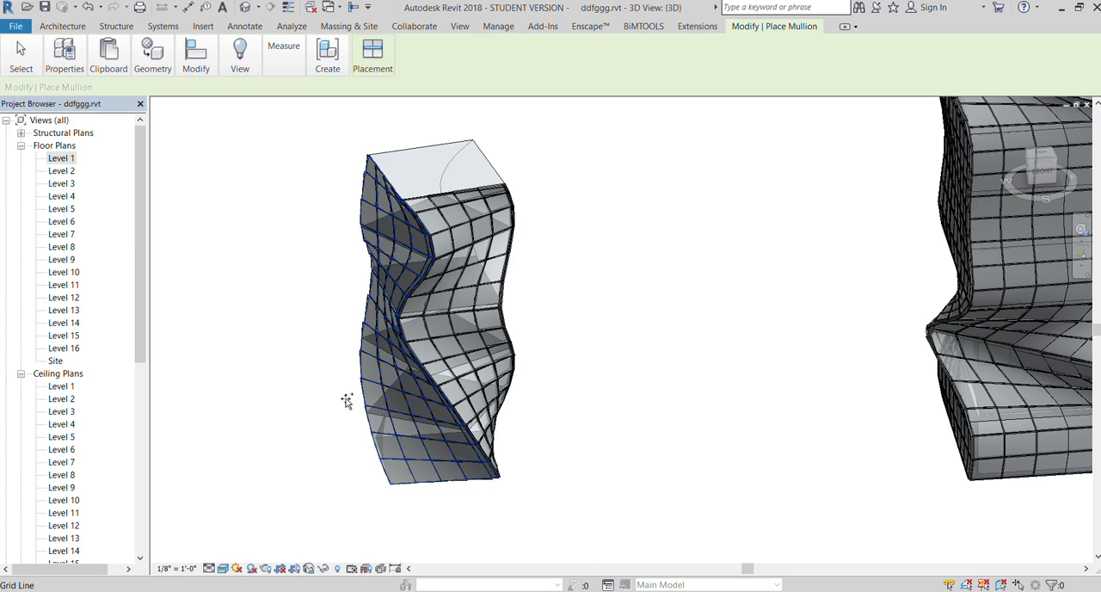
pyautogui.scroll(3, 300, 353)
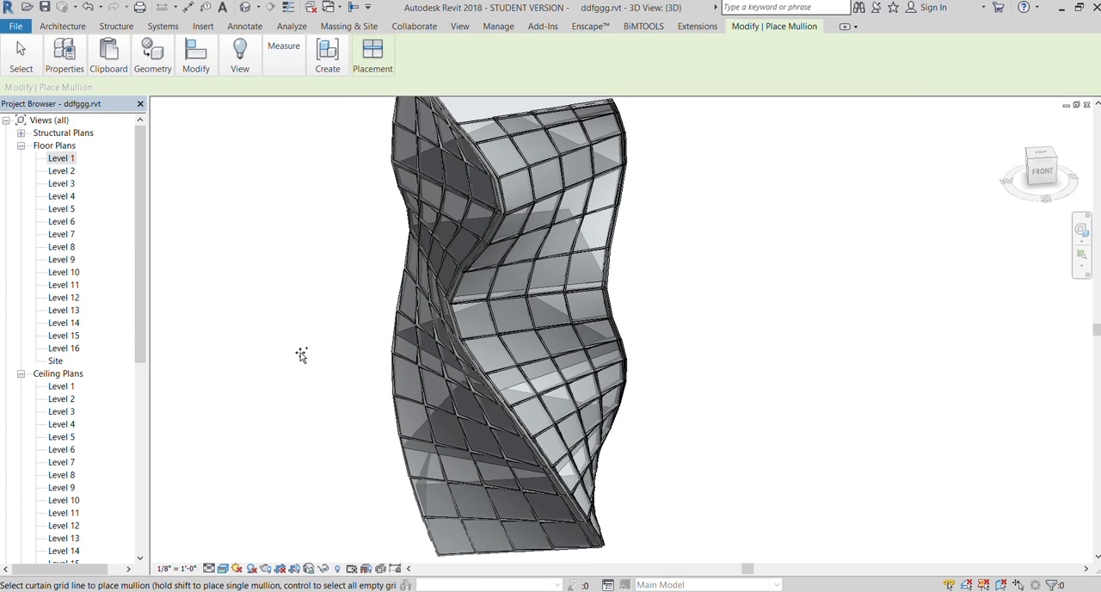
pyautogui.scroll(-2, 456, 301)
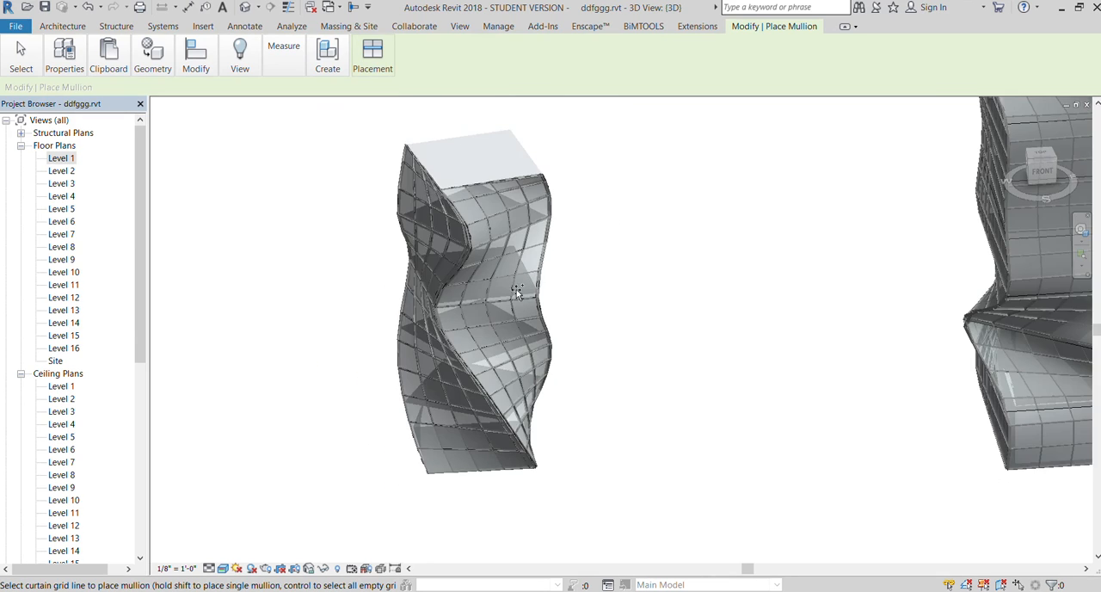
pyautogui.click(514, 254)
# Render the 3D view of the new twisting mass with its mullions and leave mullion placement
pyautogui.scroll(1, 514, 254)
pyautogui.click(459, 26)
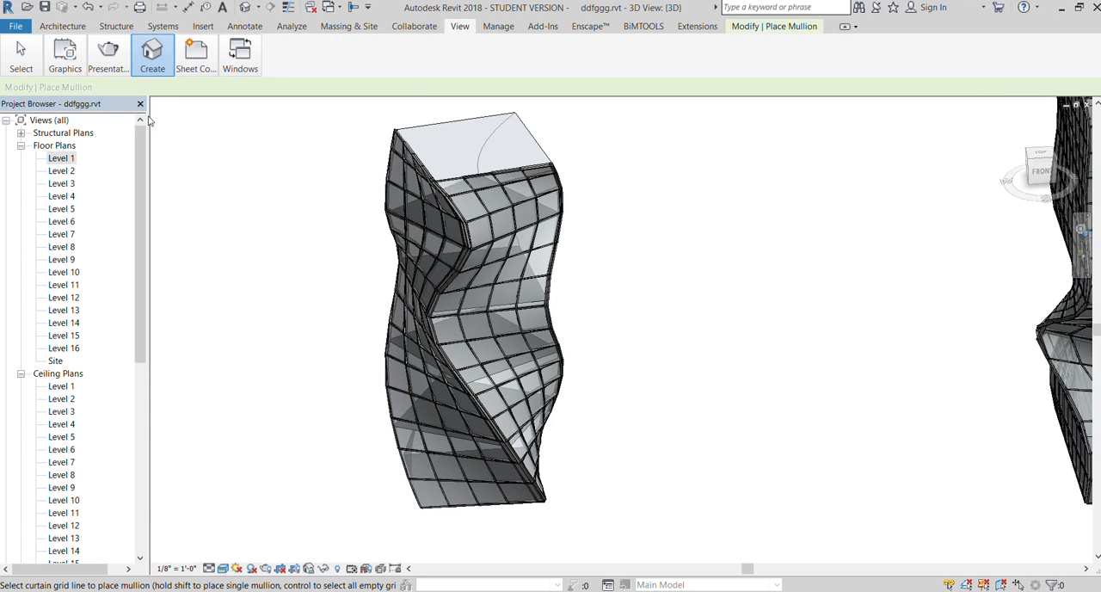
pyautogui.click(100, 64)
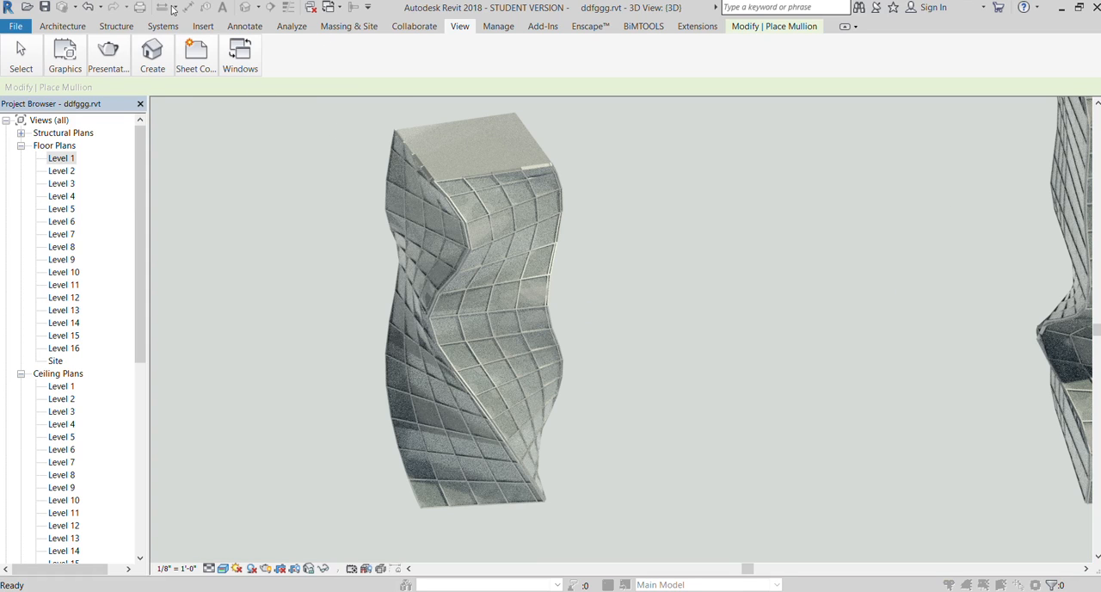
pyautogui.press('Escape')
# Examine the house model from the front and its position relative to the two twisting towers
pyautogui.scroll(-6, 354, 325)
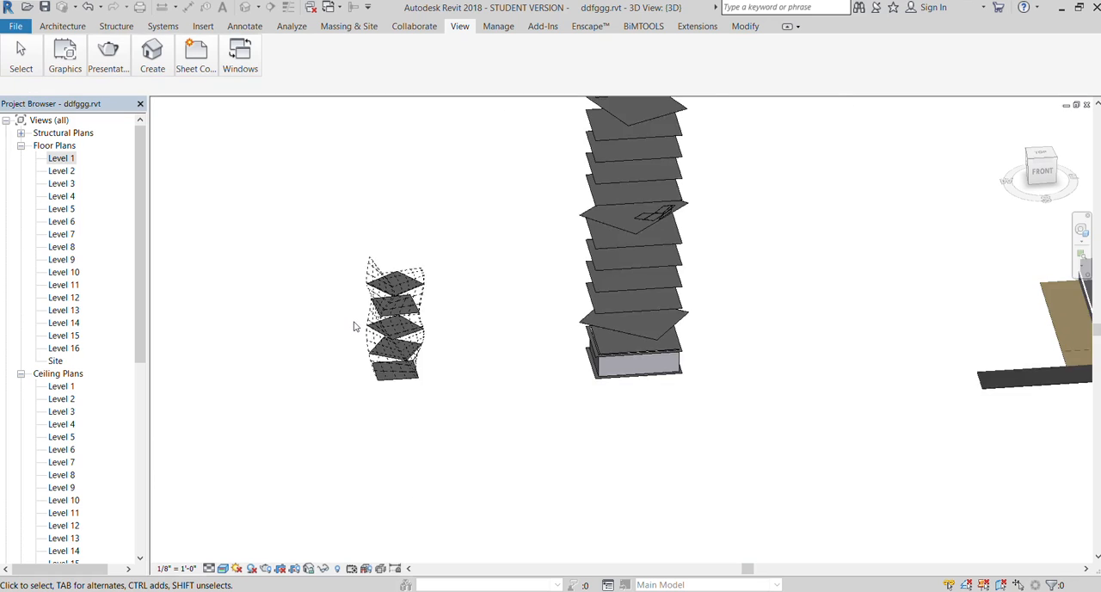
pyautogui.scroll(-3, 412, 329)
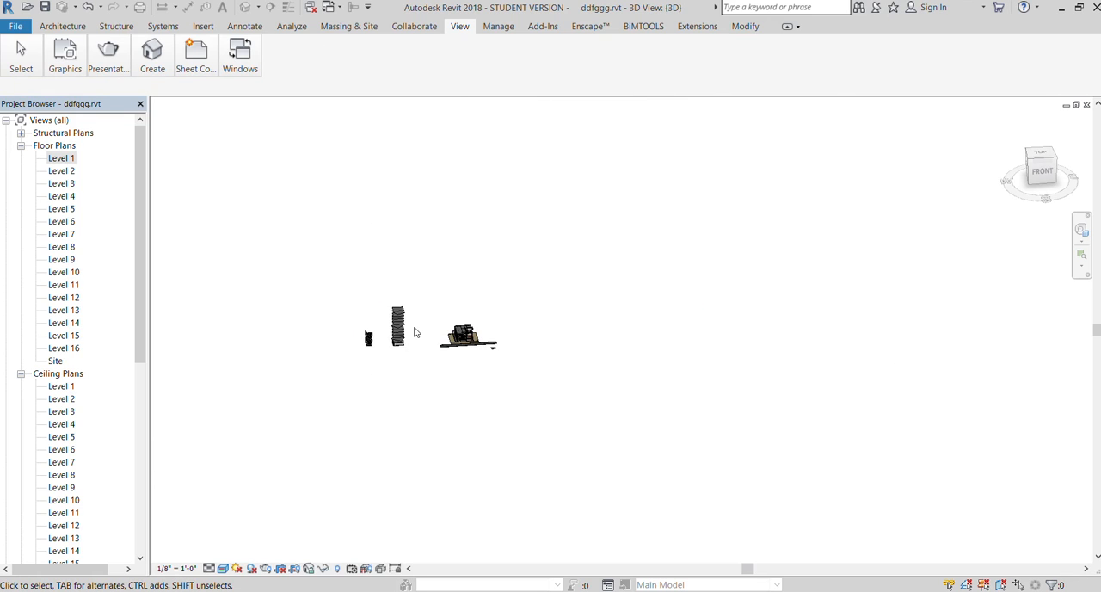
pyautogui.scroll(4, 422, 339)
pyautogui.scroll(1, 564, 378)
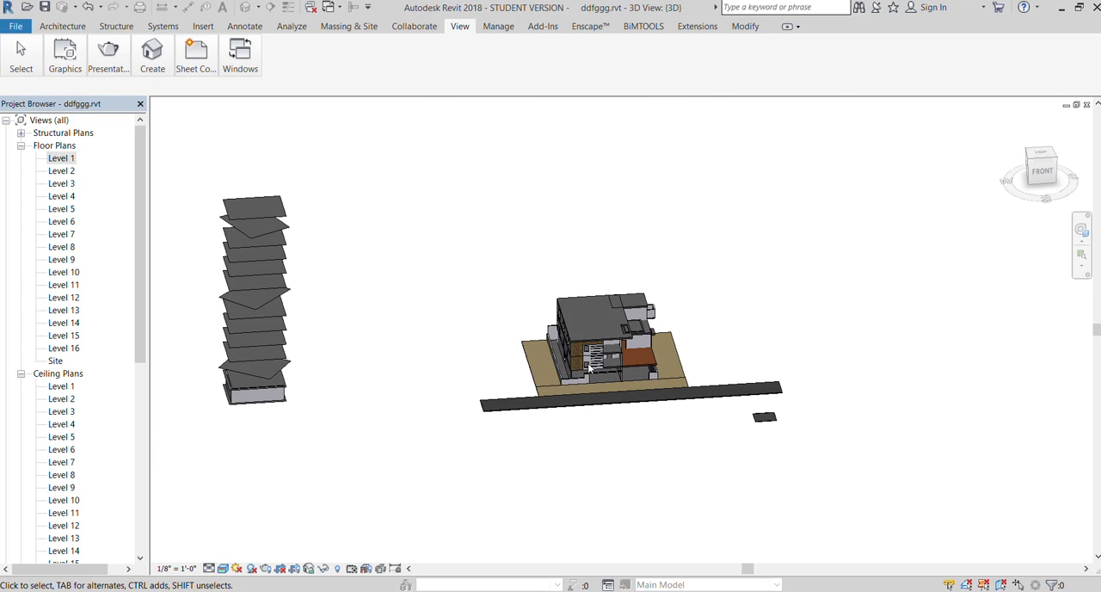
pyautogui.scroll(4, 576, 344)
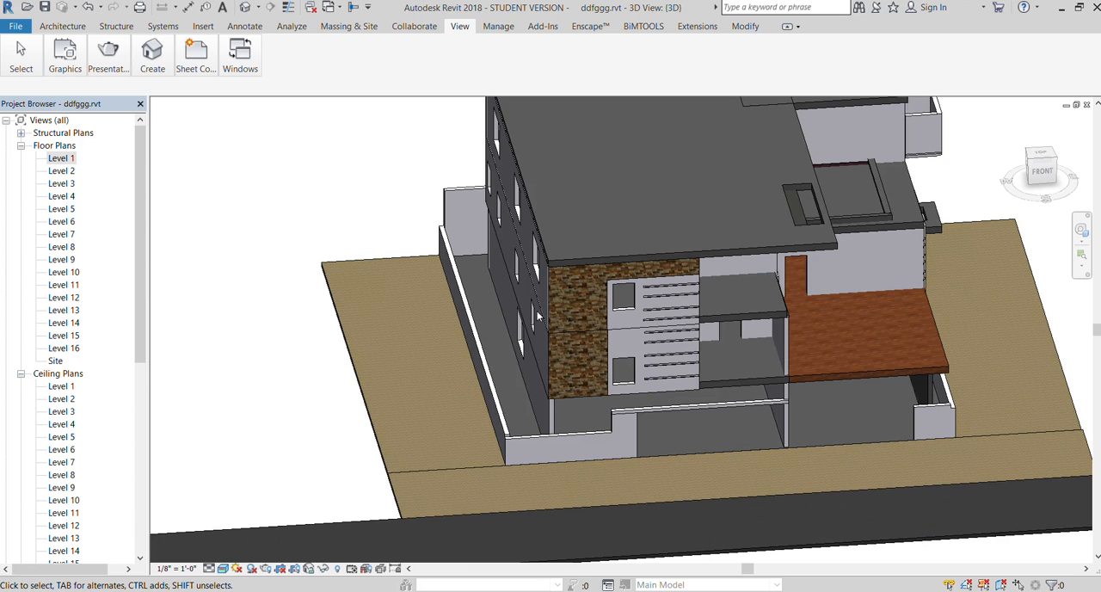
pyautogui.scroll(-4, 634, 341)
pyautogui.scroll(-5, 657, 332)
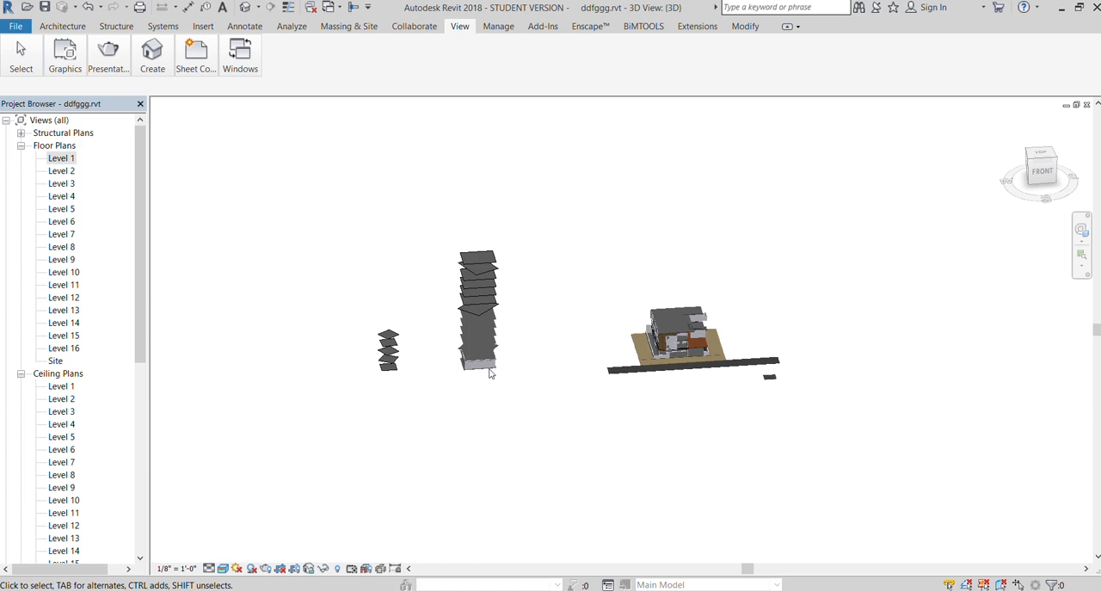
# Examine the curtain systems and mullions of the small twisting mass and the tall twisted tower
pyautogui.scroll(-1, 405, 369)
pyautogui.scroll(3, 339, 364)
pyautogui.scroll(4, 577, 418)
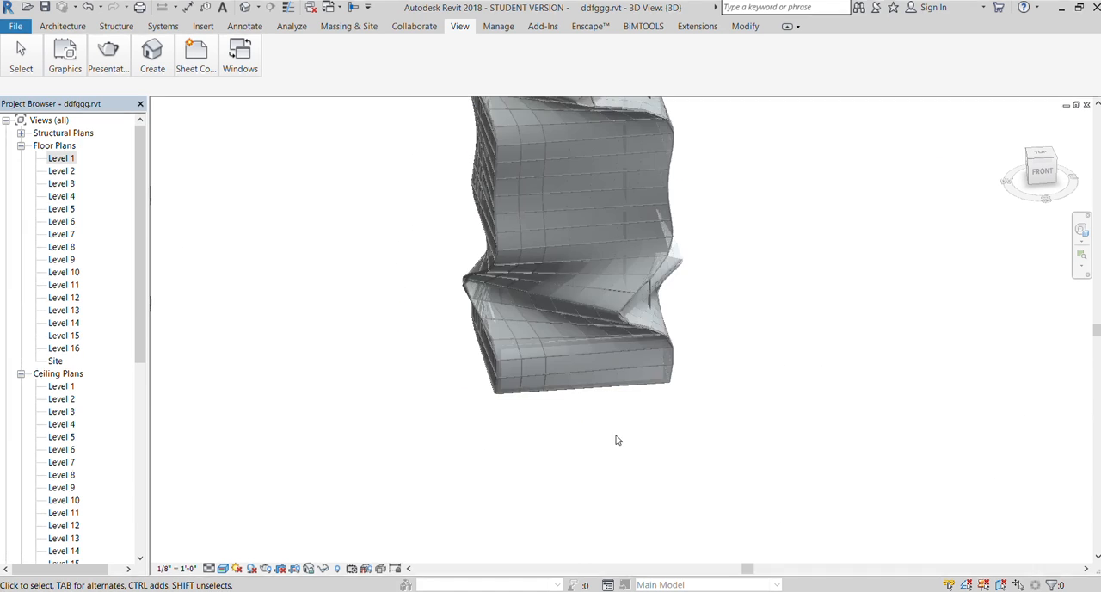
pyautogui.scroll(-3, 616, 440)
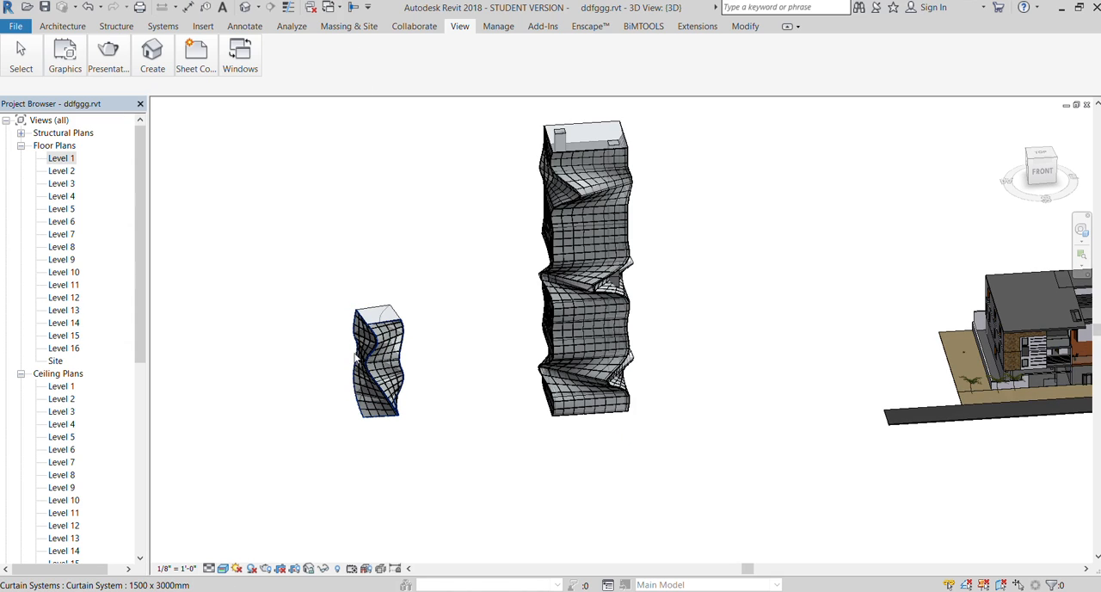
pyautogui.scroll(3, 350, 360)
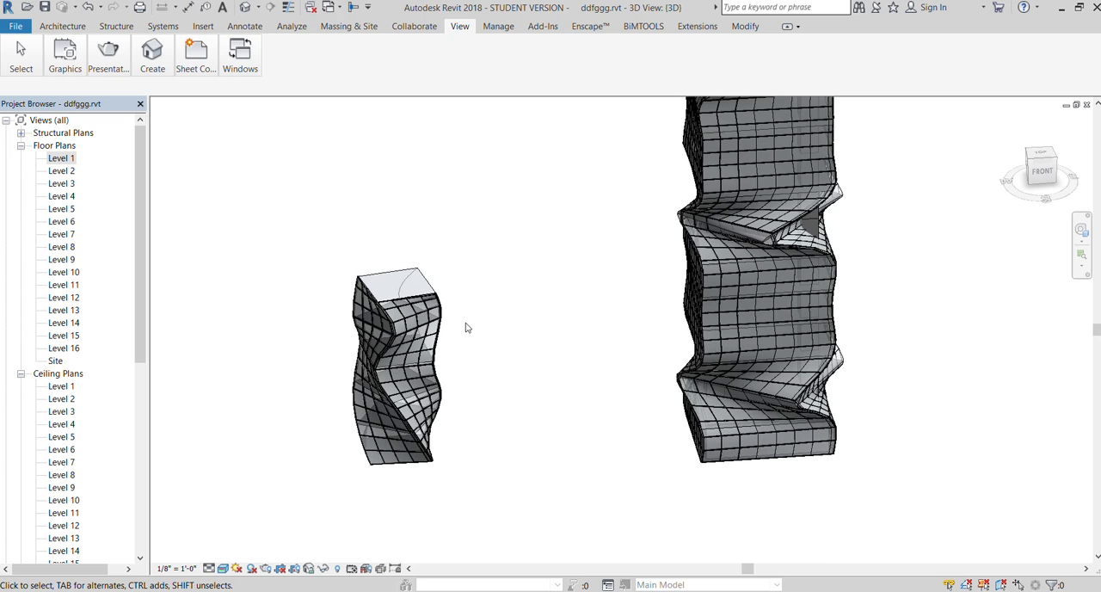
pyautogui.scroll(-5, 421, 325)
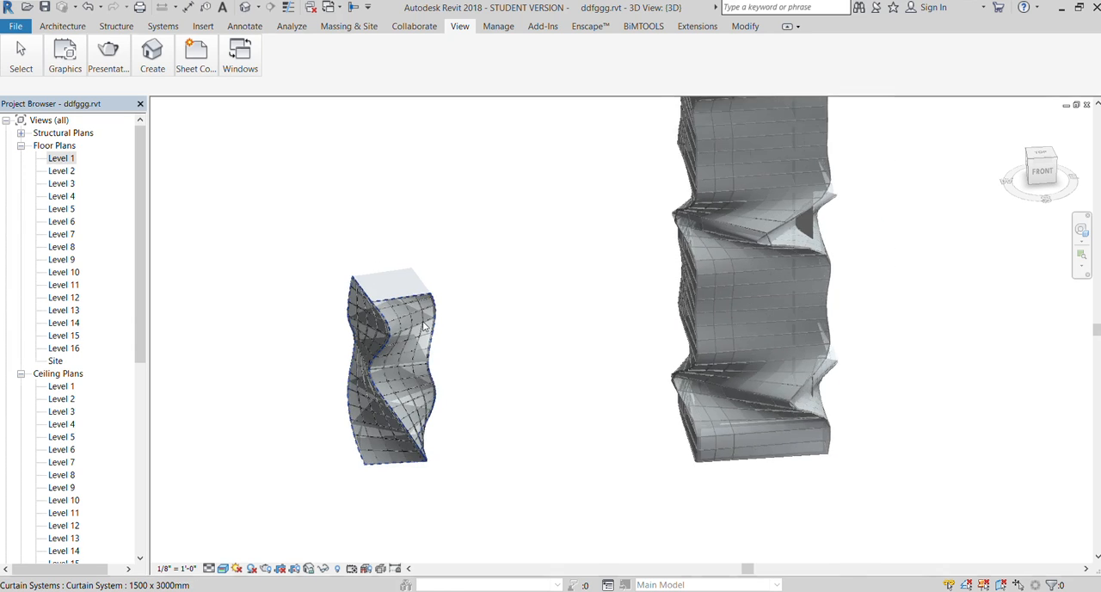
pyautogui.scroll(5, 413, 336)
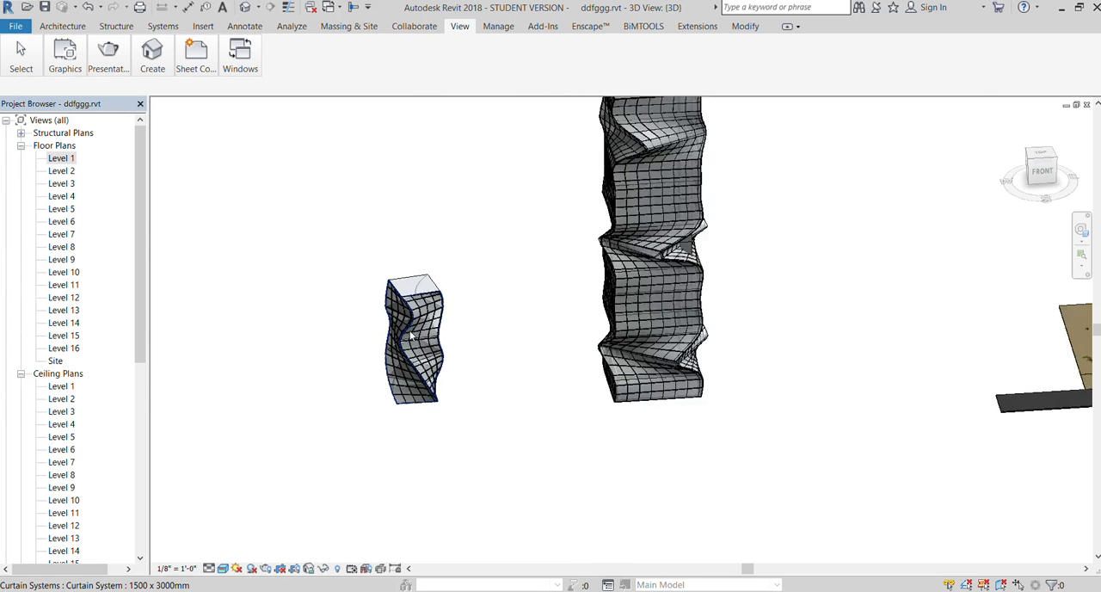
pyautogui.scroll(4, 411, 335)
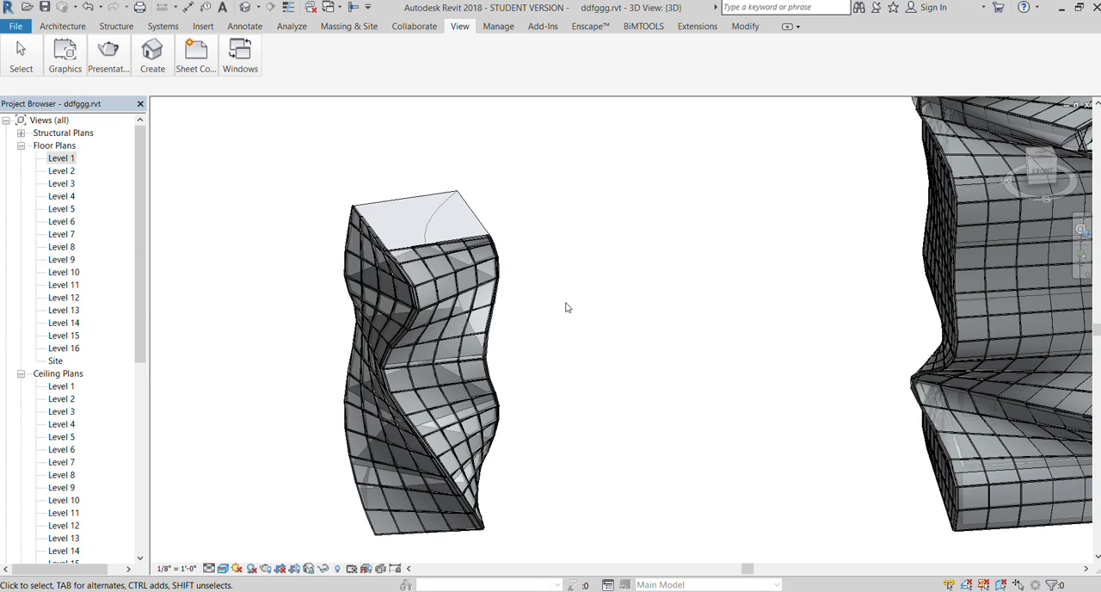
pyautogui.scroll(-6, 566, 307)
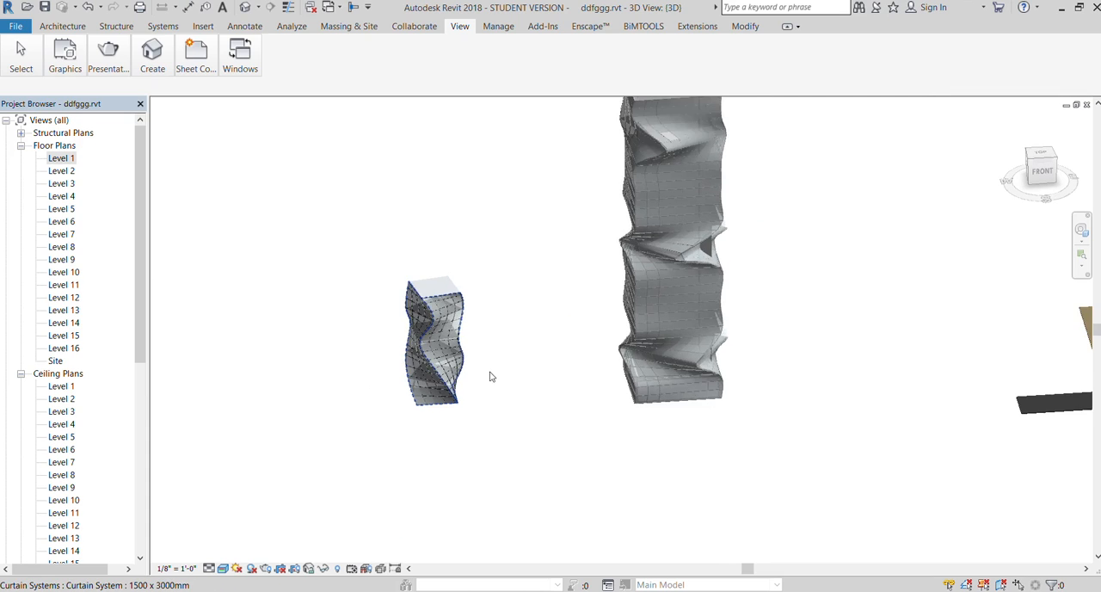
# Review the whole 3D model, comparing both twisting towers with the house, its site and the road
pyautogui.scroll(-2, 588, 394)
pyautogui.scroll(6, 631, 364)
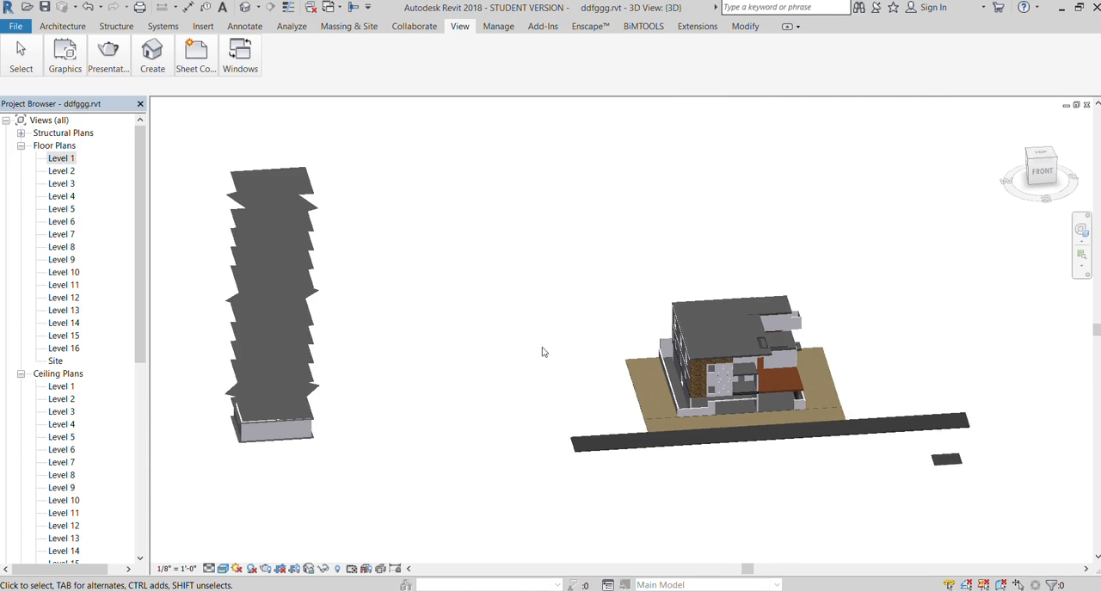
pyautogui.scroll(-3, 516, 352)
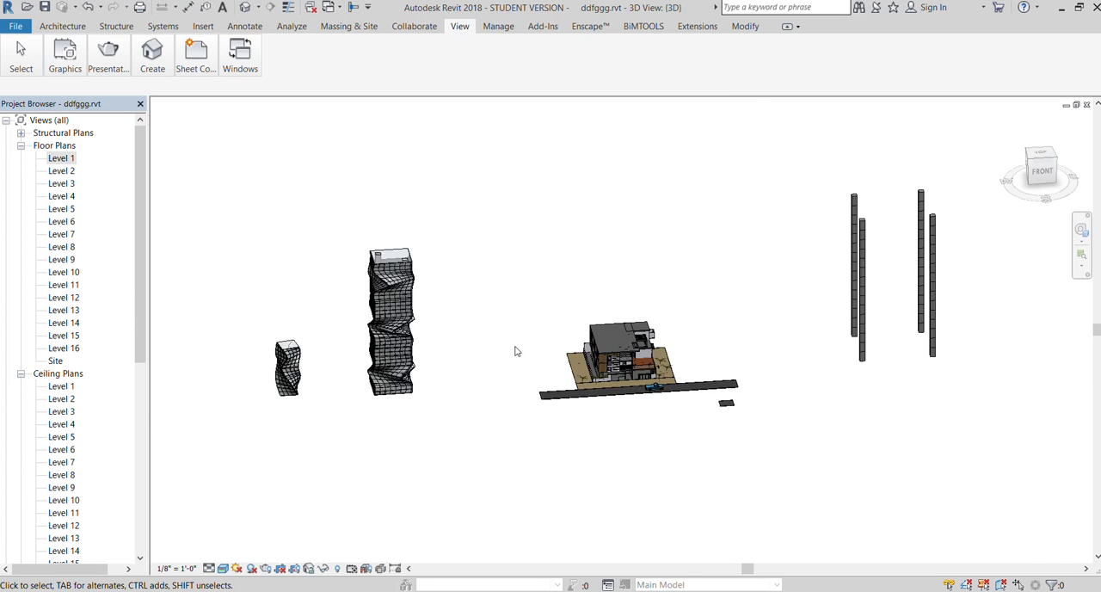
pyautogui.scroll(4, 594, 368)
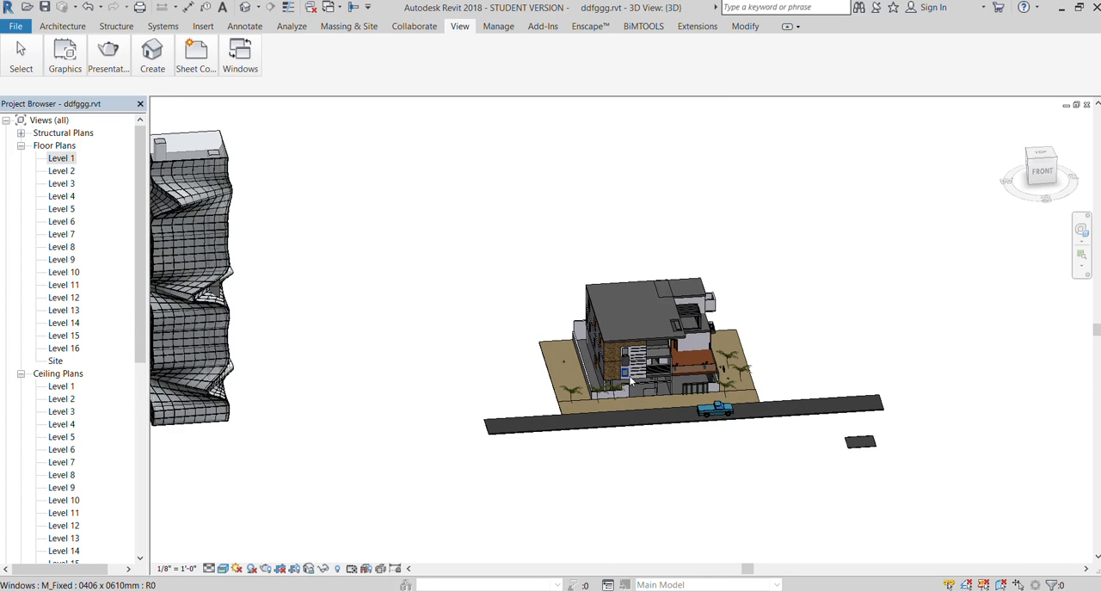
pyautogui.scroll(-2, 630, 382)
pyautogui.scroll(5, 665, 367)
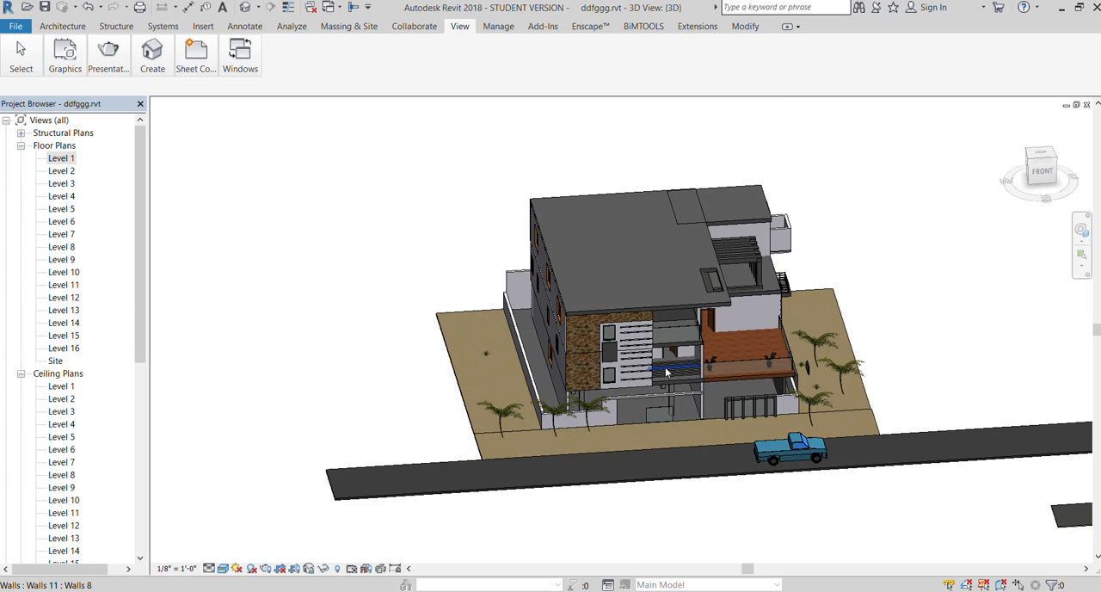
pyautogui.scroll(-5, 667, 372)
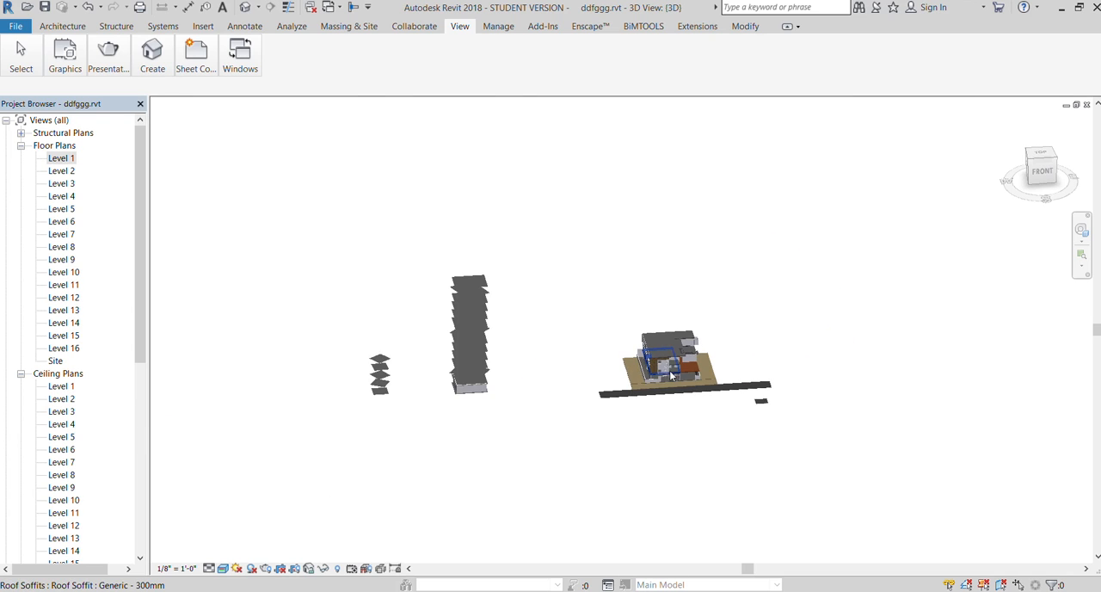
pyautogui.scroll(1, 503, 372)
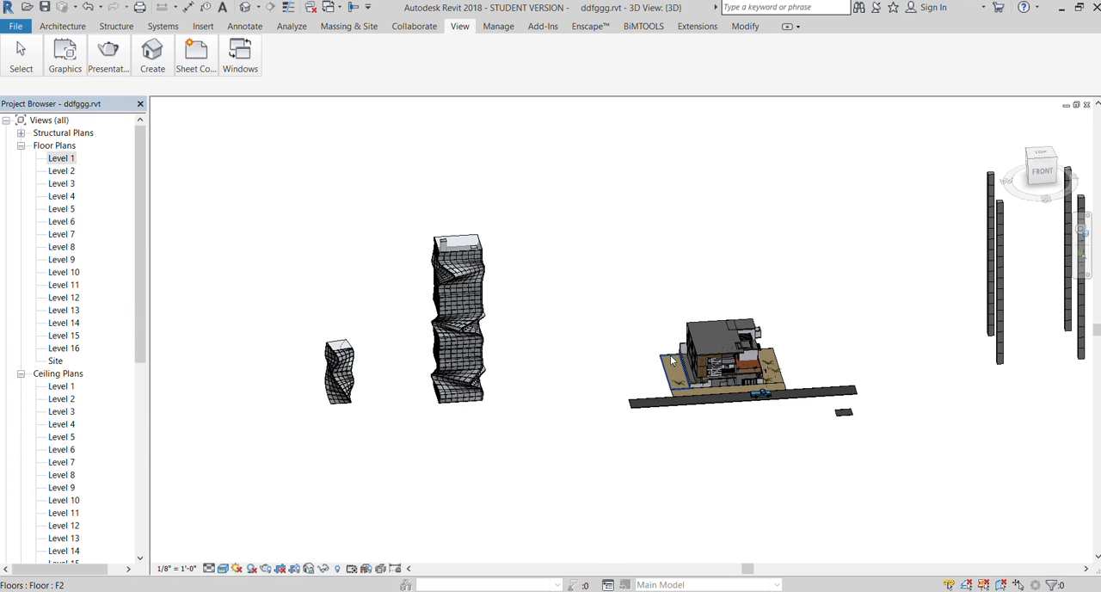
pyautogui.keyDown('shift'); pyautogui.moveTo(671, 359); pyautogui.dragTo(437, 349, button='middle'); pyautogui.keyUp('shift')
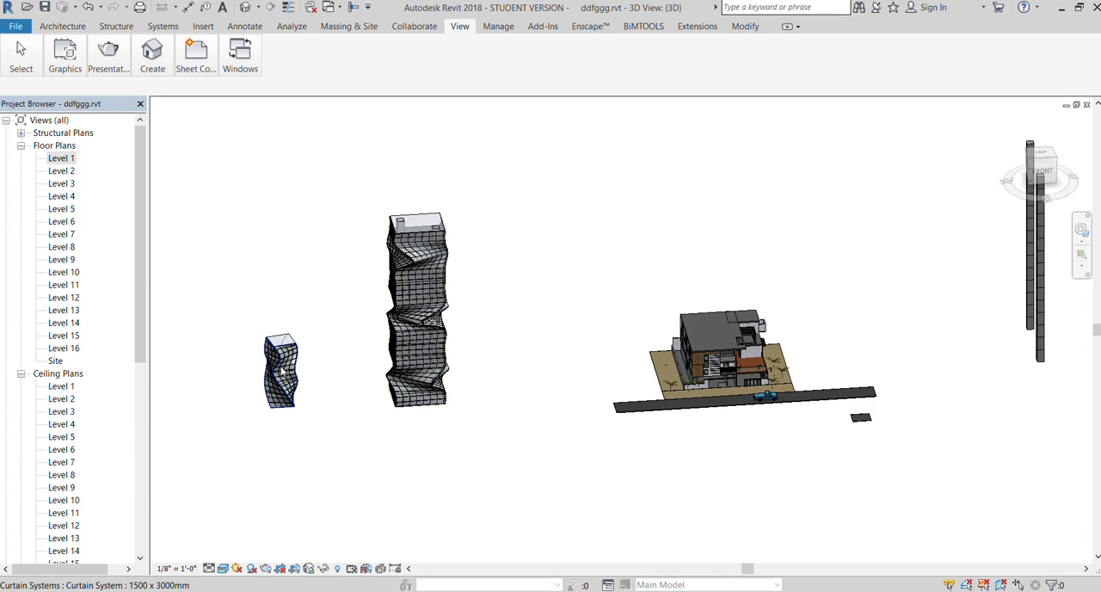
pyautogui.scroll(3, 746, 392)
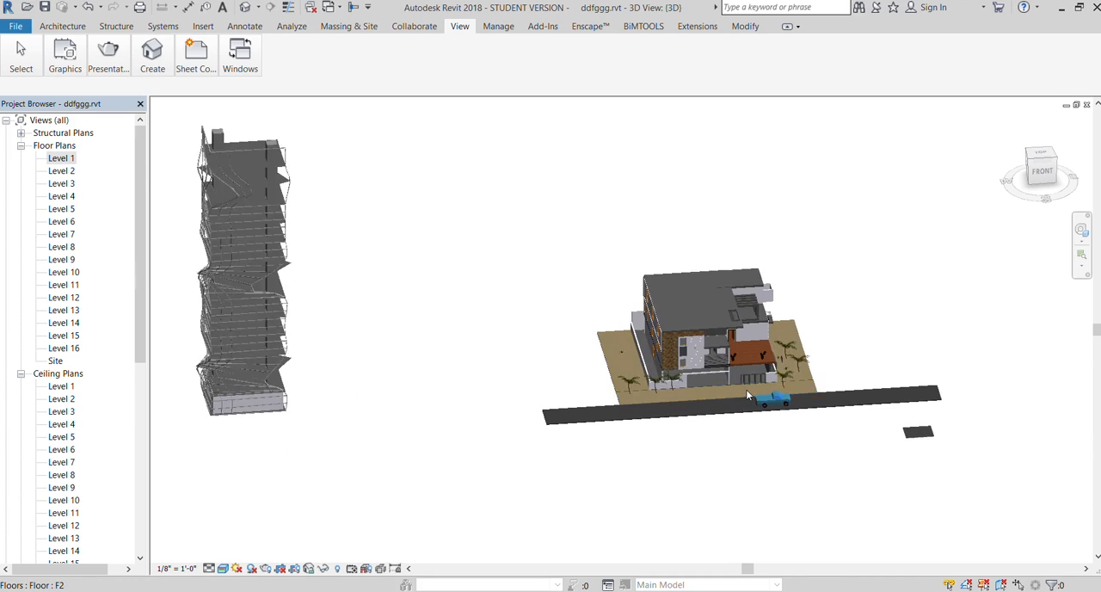
pyautogui.scroll(2, 746, 389)
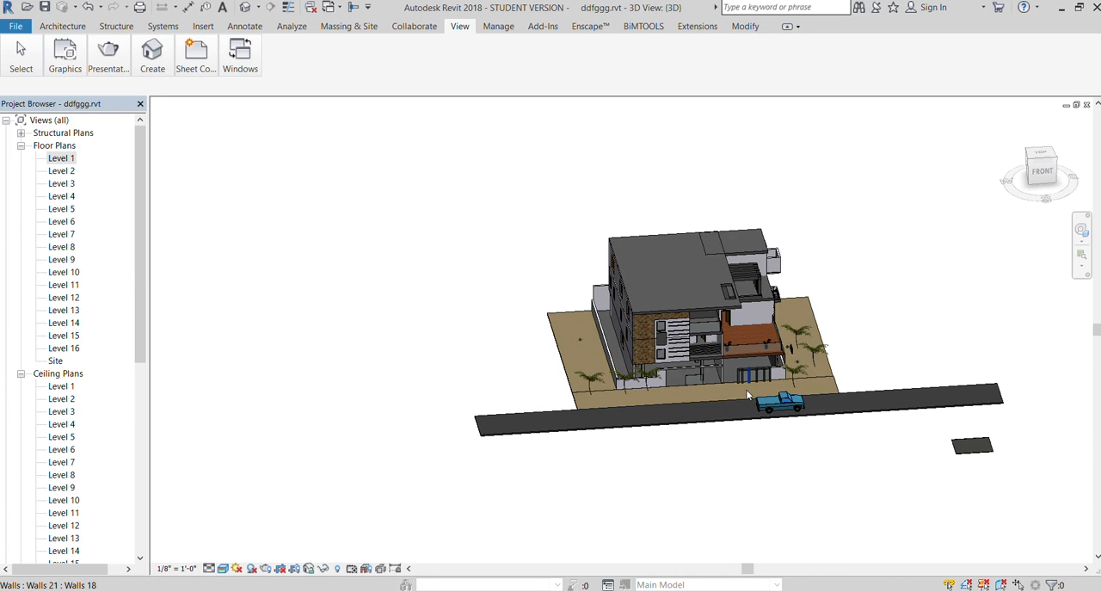
pyautogui.scroll(3, 734, 385)
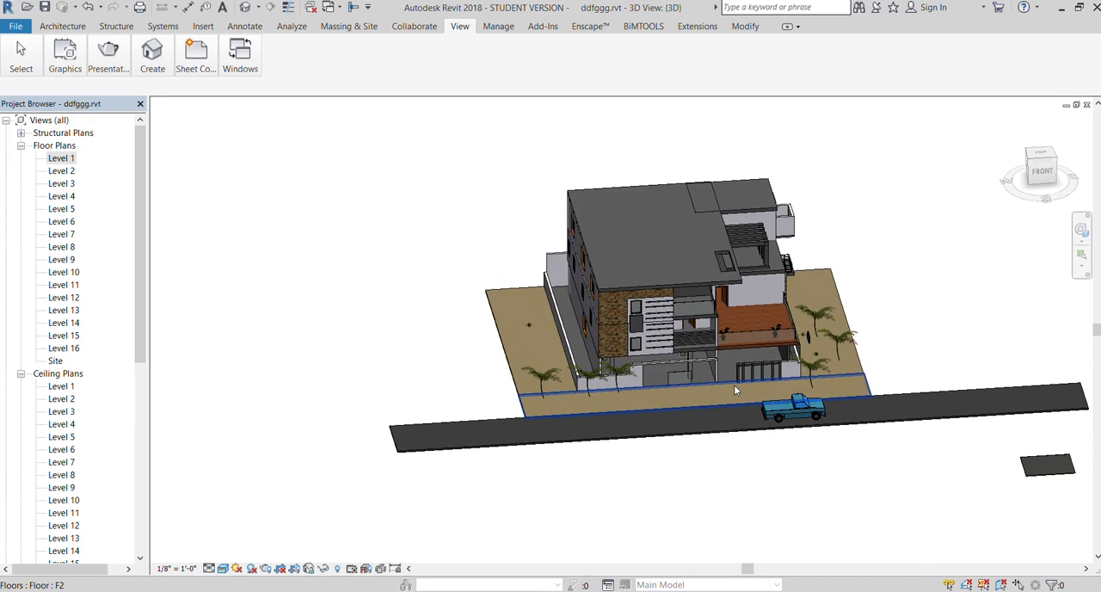
pyautogui.scroll(-3, 736, 390)
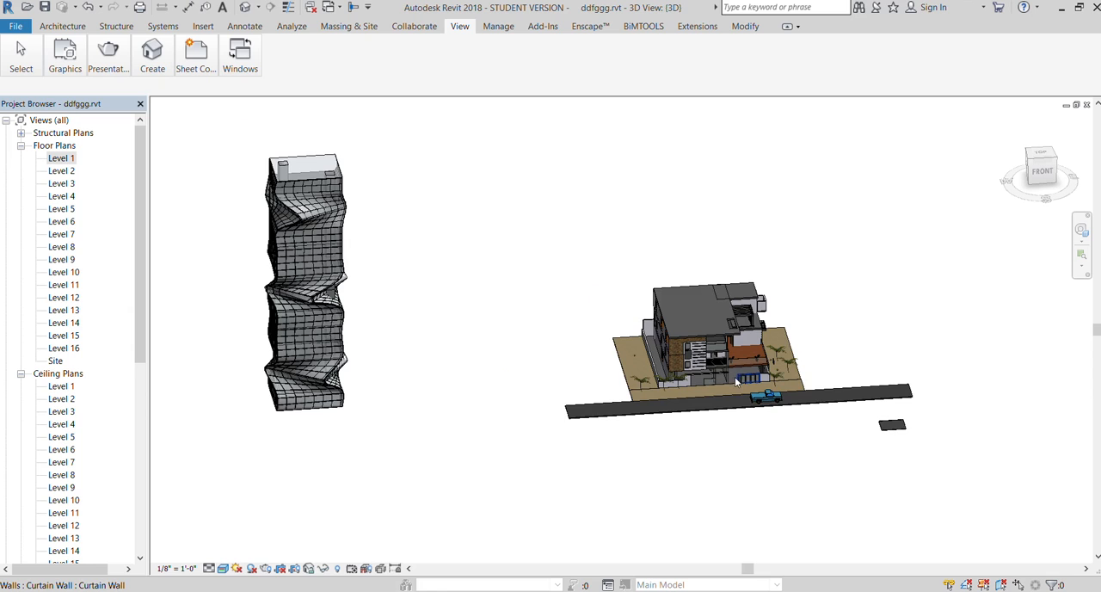
pyautogui.scroll(-1, 734, 382)
pyautogui.scroll(5, 730, 385)
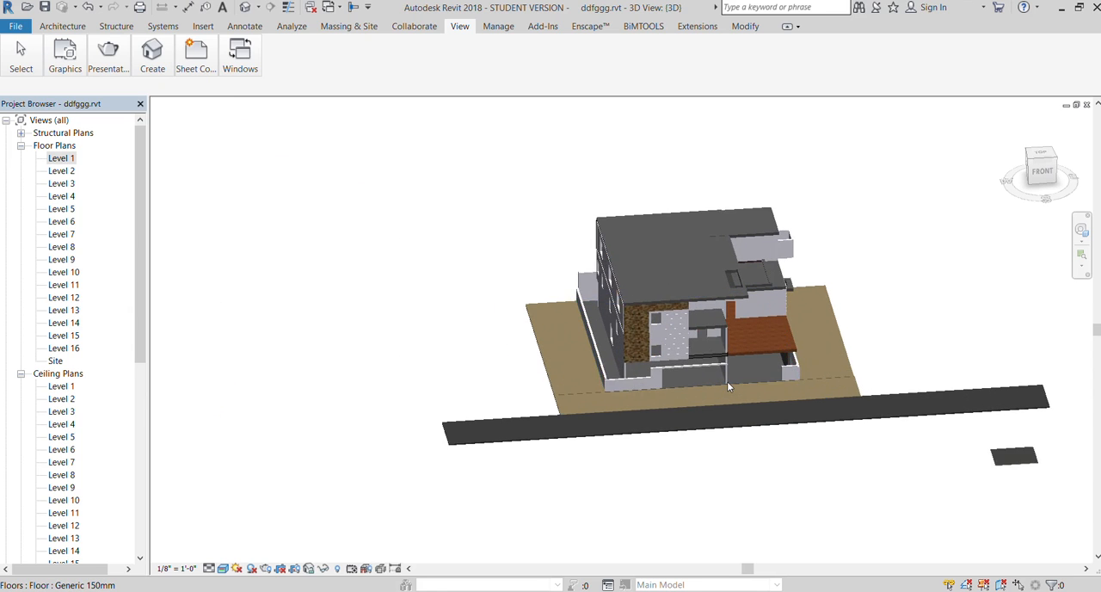